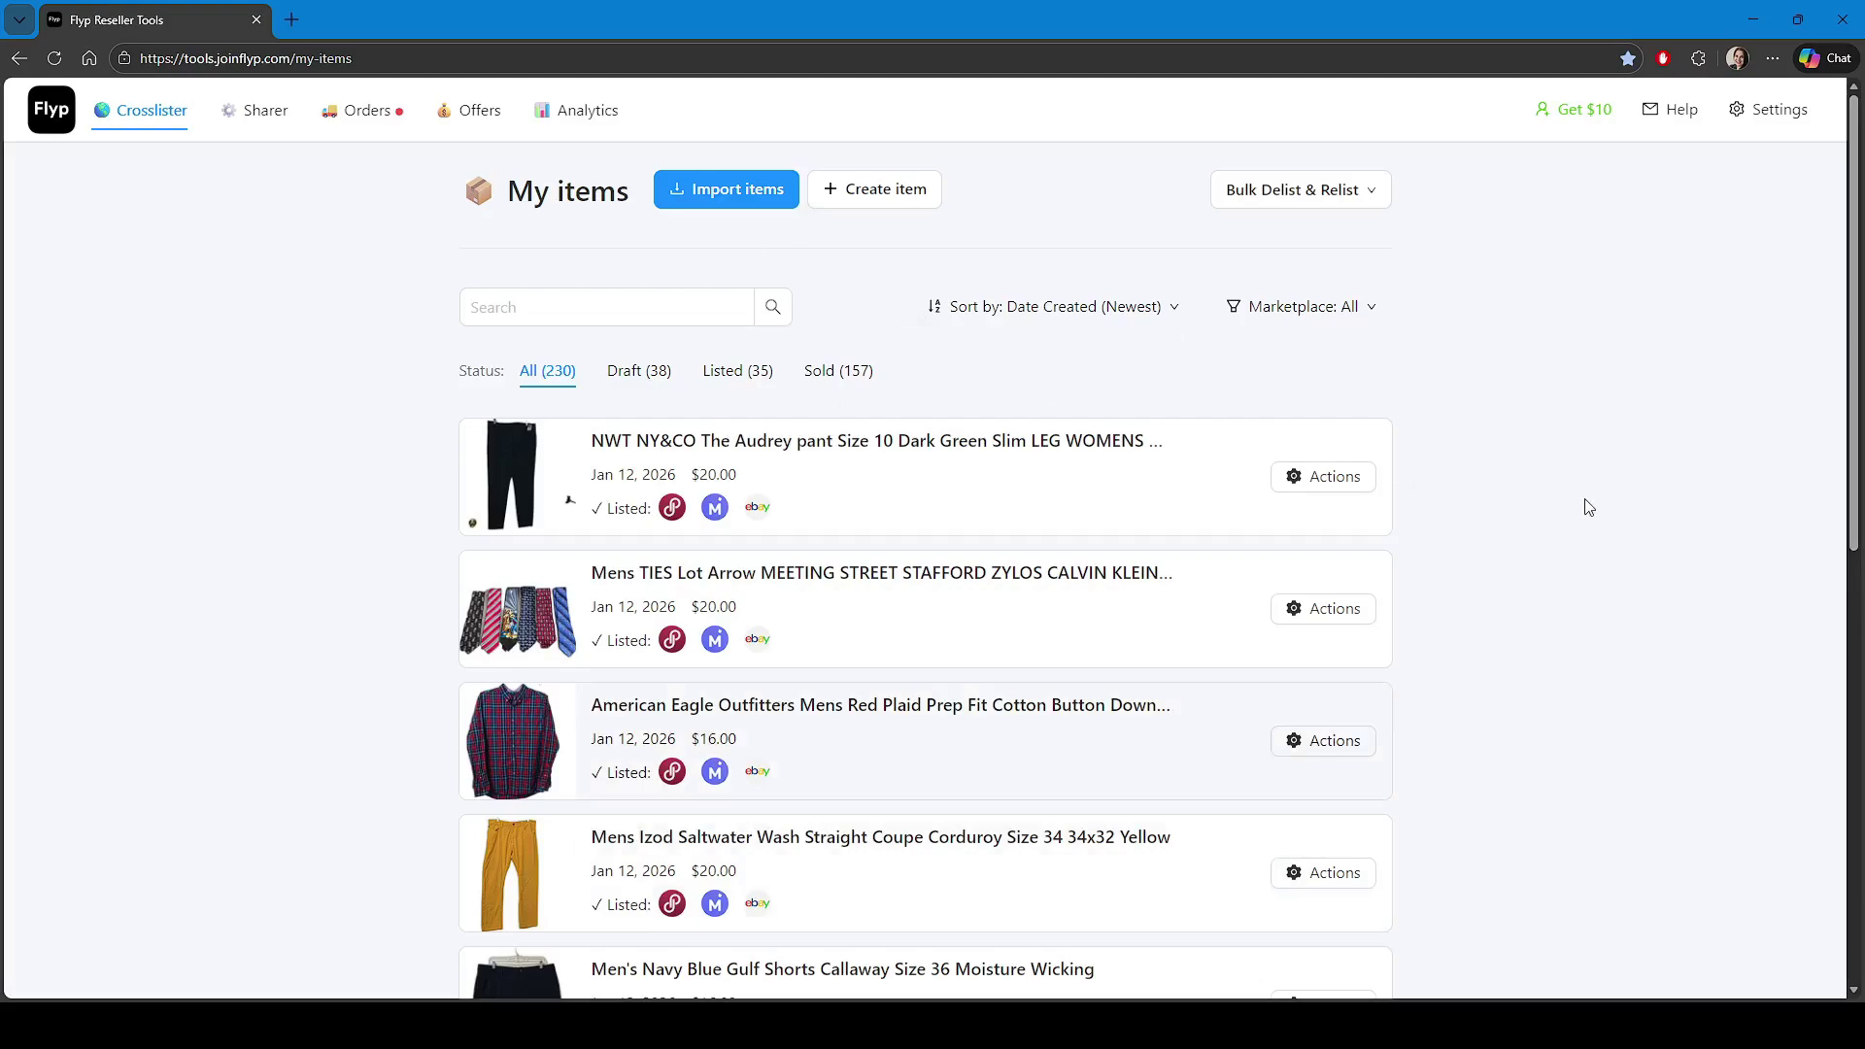
Open the item import options and check which marketplace accounts are connected for crosslisting
{"action": "left_click", "coordinate": [714, 190]}
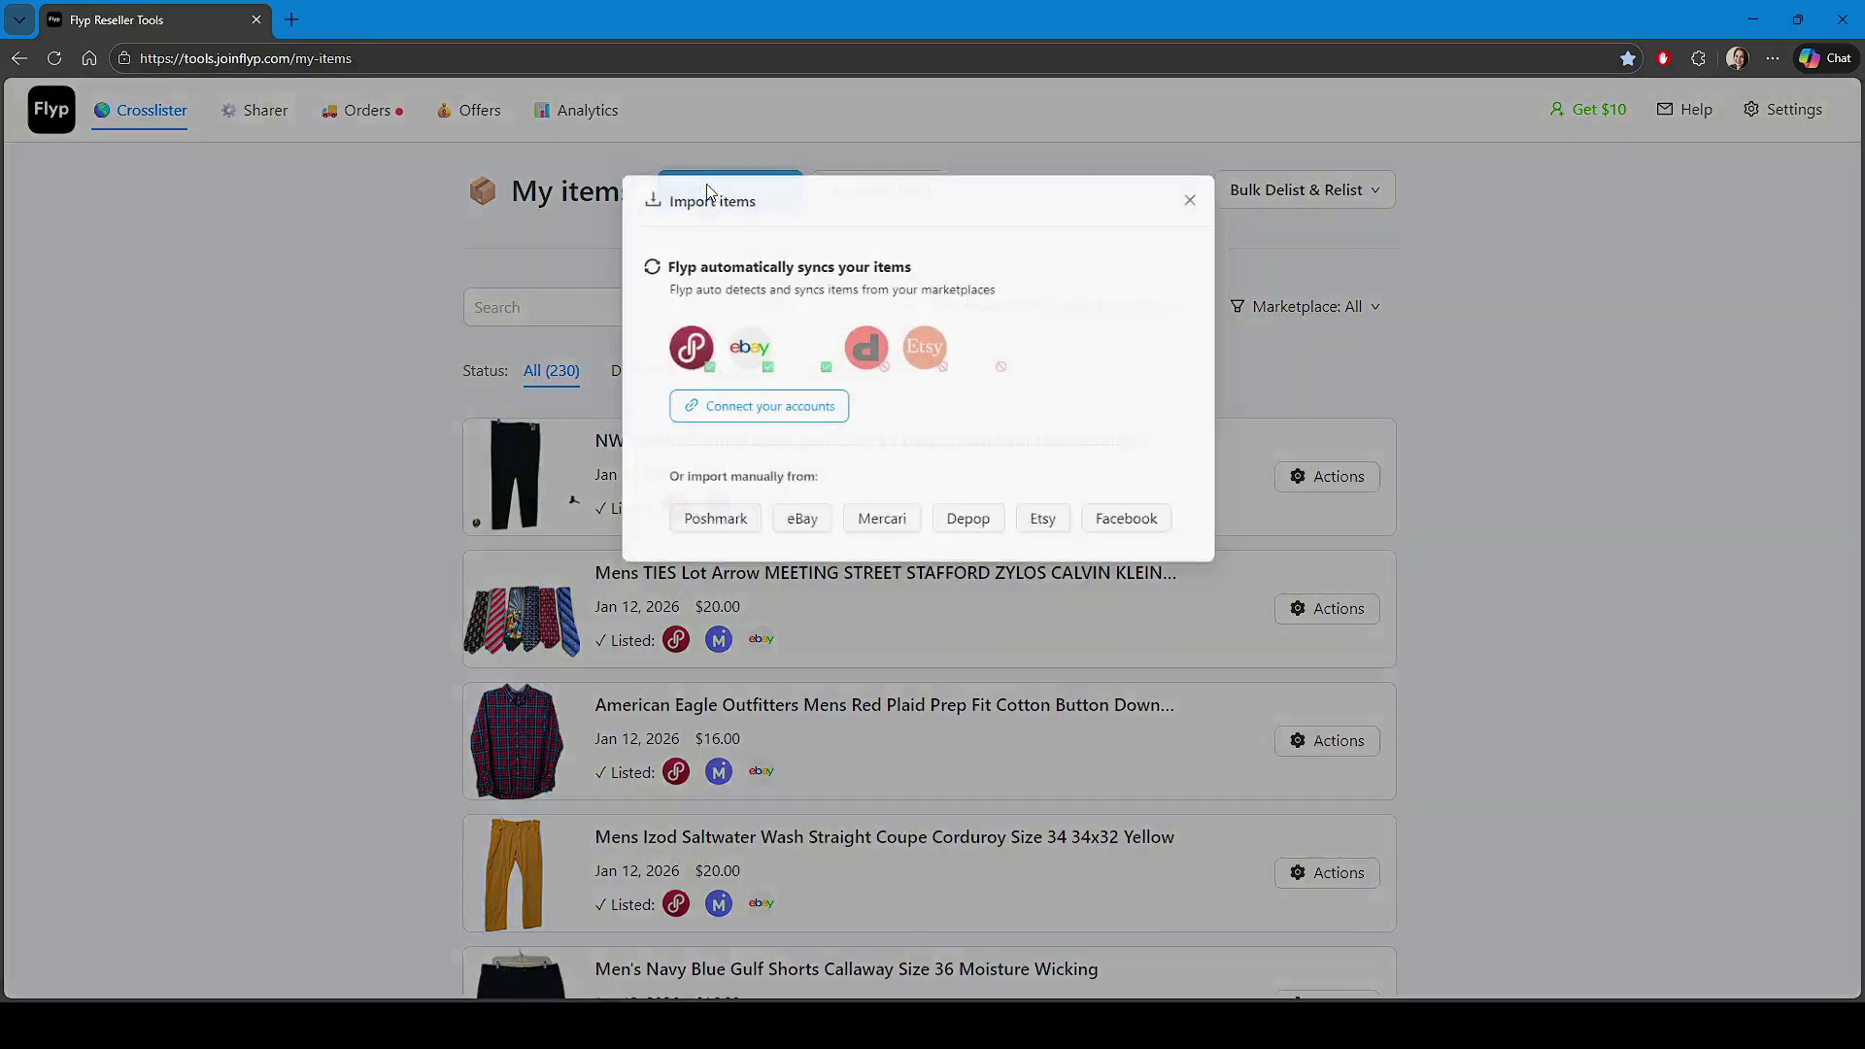
{"action": "left_click", "coordinate": [772, 422]}
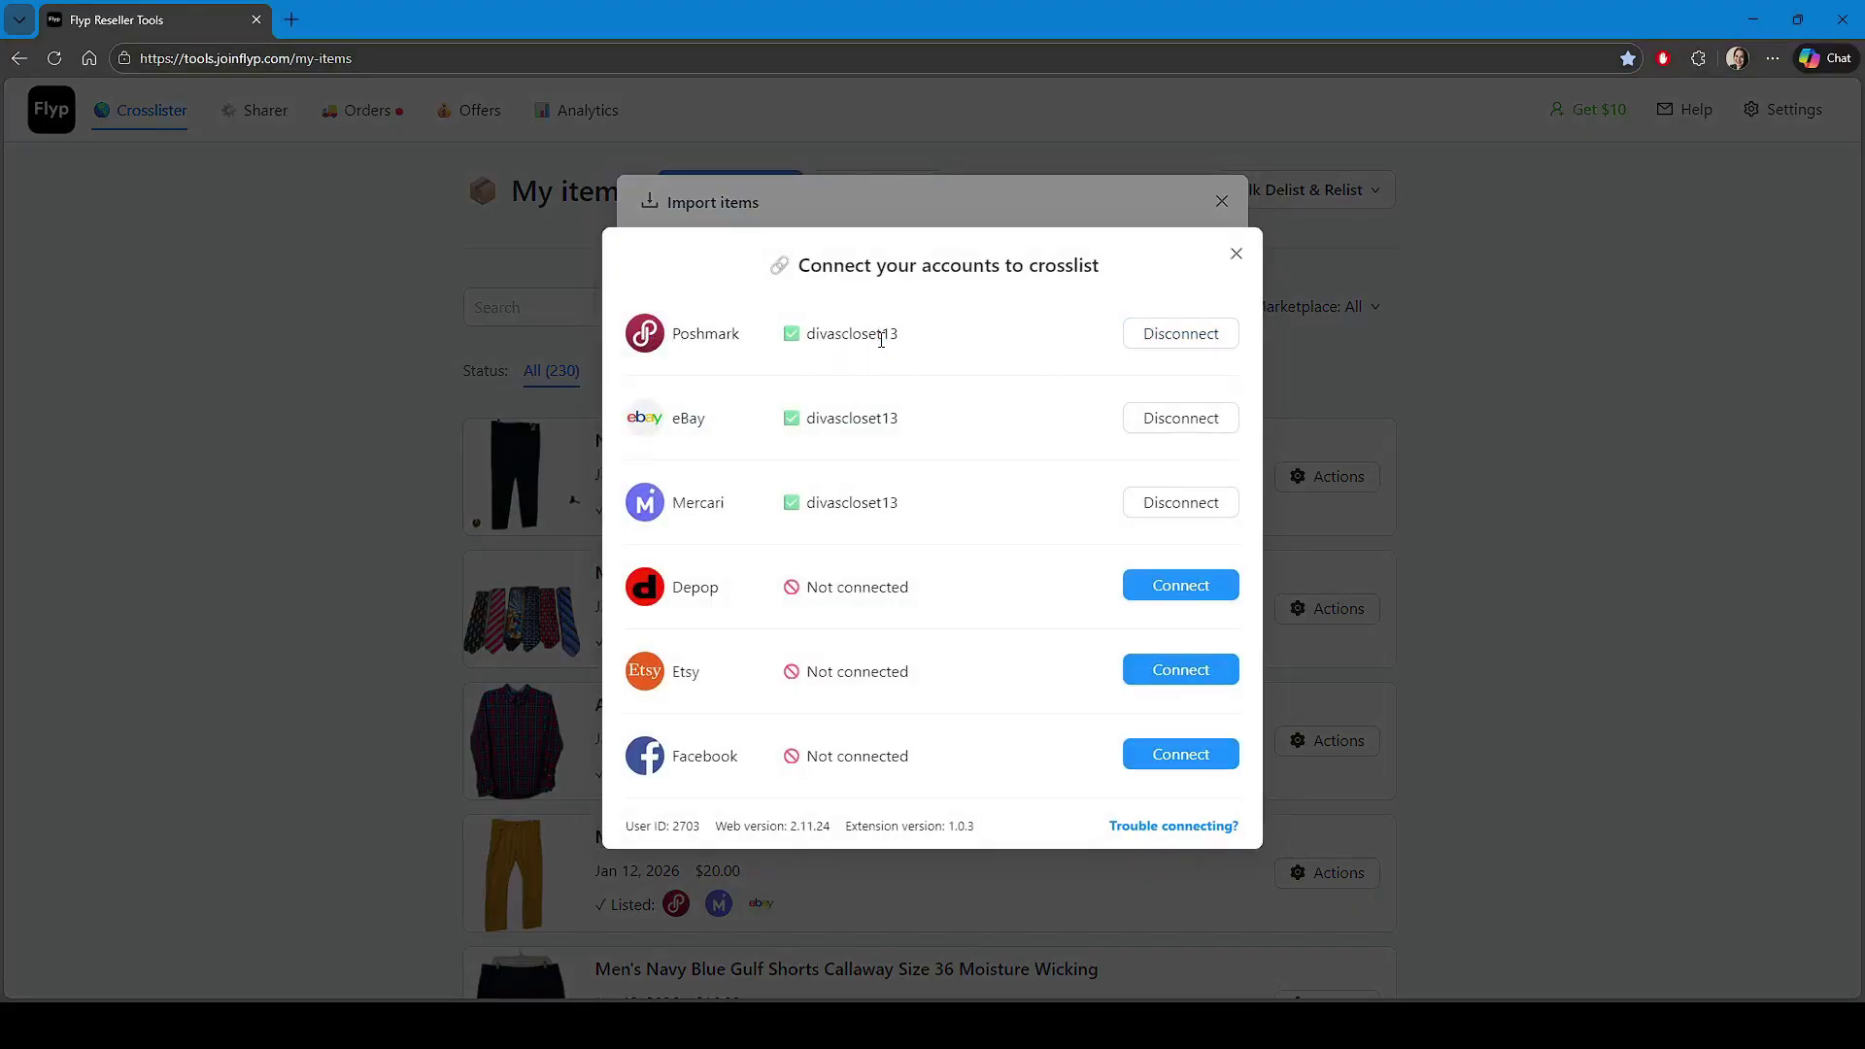
{"action": "left_click", "coordinate": [1215, 342]}
{"action": "left_click", "coordinate": [1236, 255]}
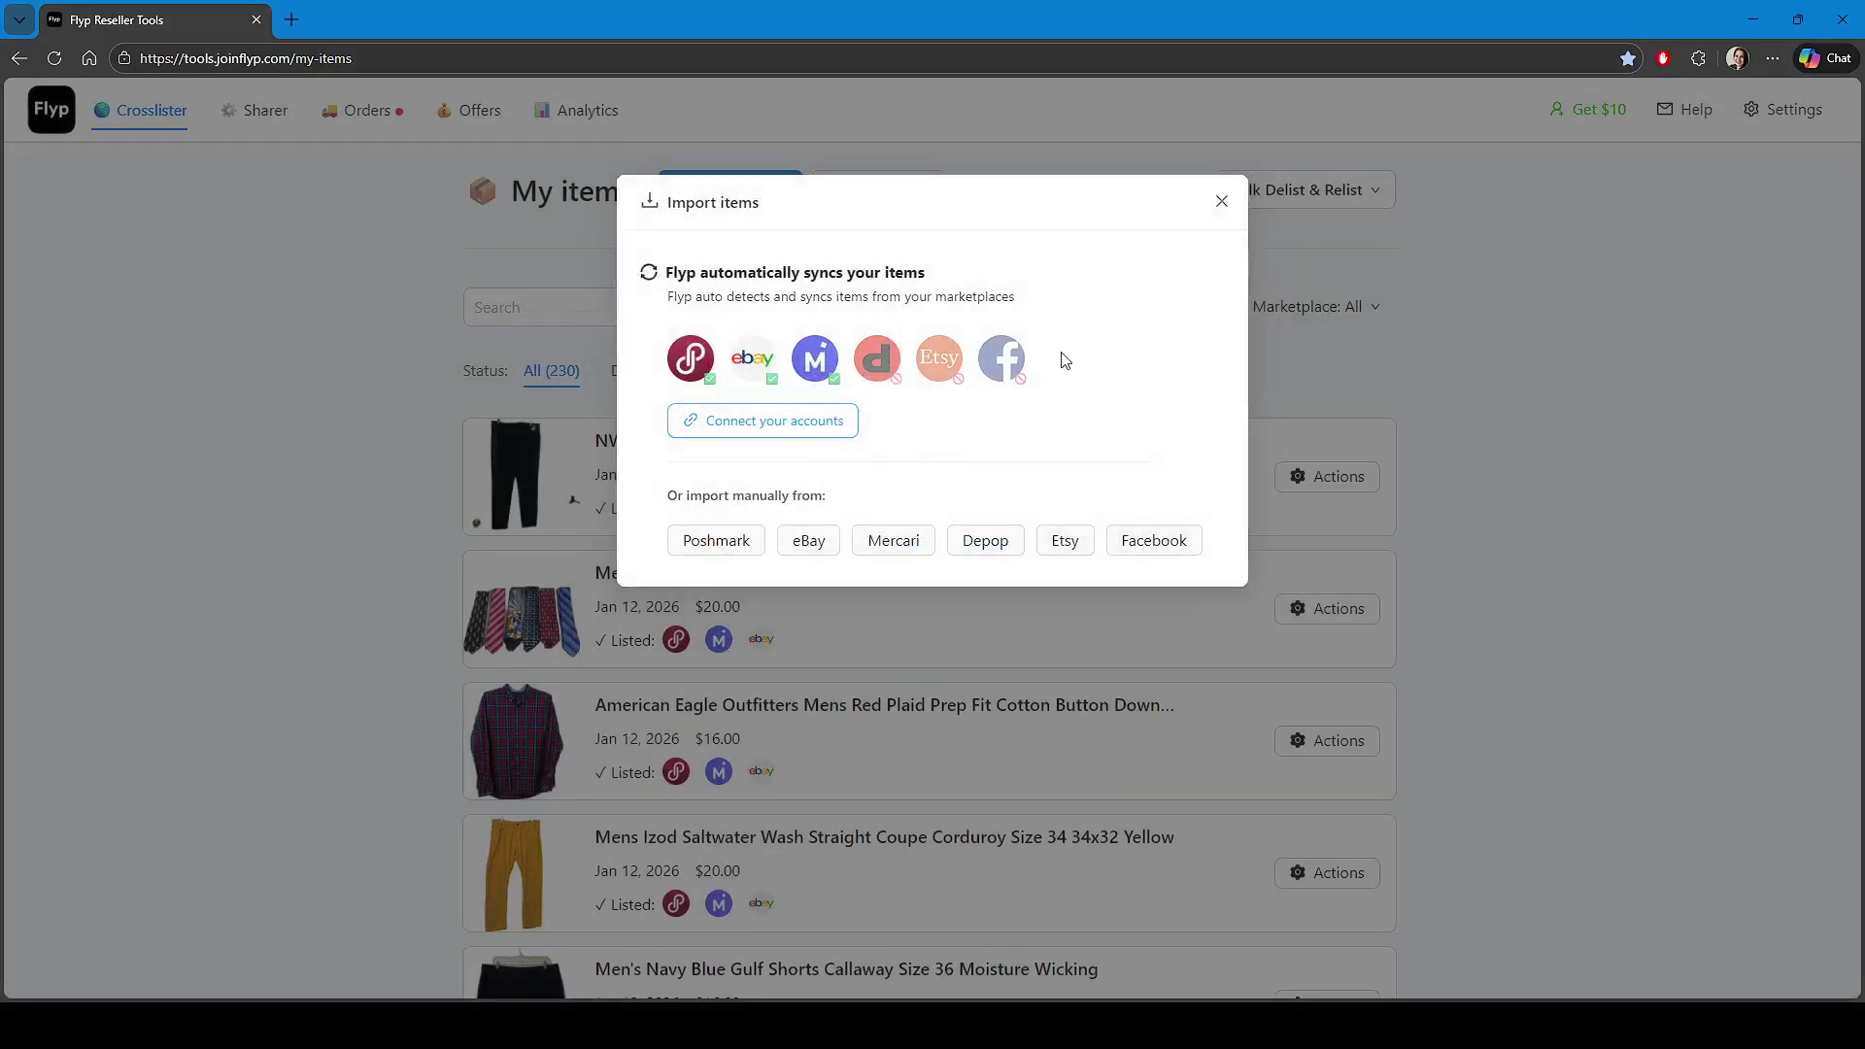
Read the note about automatic item syncing in the import options
{"action": "left_click", "coordinate": [713, 538]}
{"action": "left_click_drag", "start_coordinate": [673, 275], "coordinate": [969, 281]}
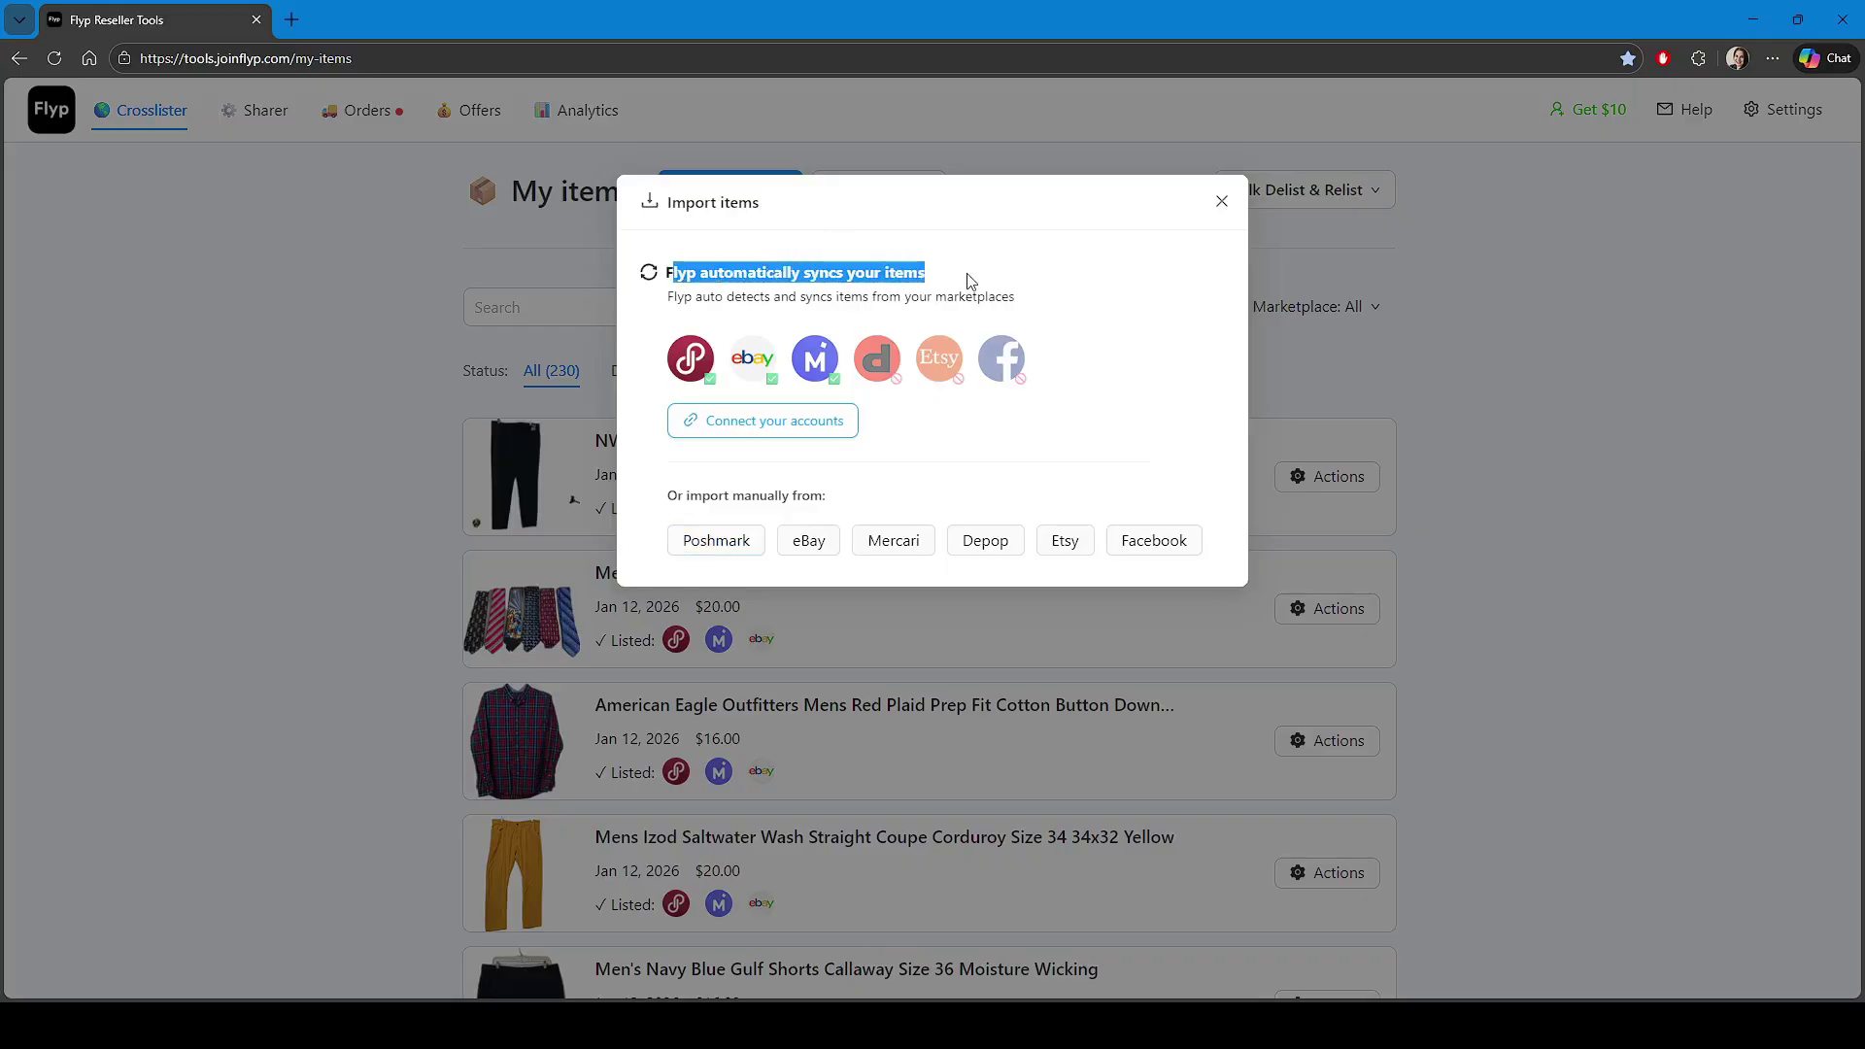
{"action": "left_click", "coordinate": [681, 277]}
{"action": "left_click_drag", "start_coordinate": [666, 275], "coordinate": [965, 281]}
{"action": "left_click", "coordinate": [986, 287]}
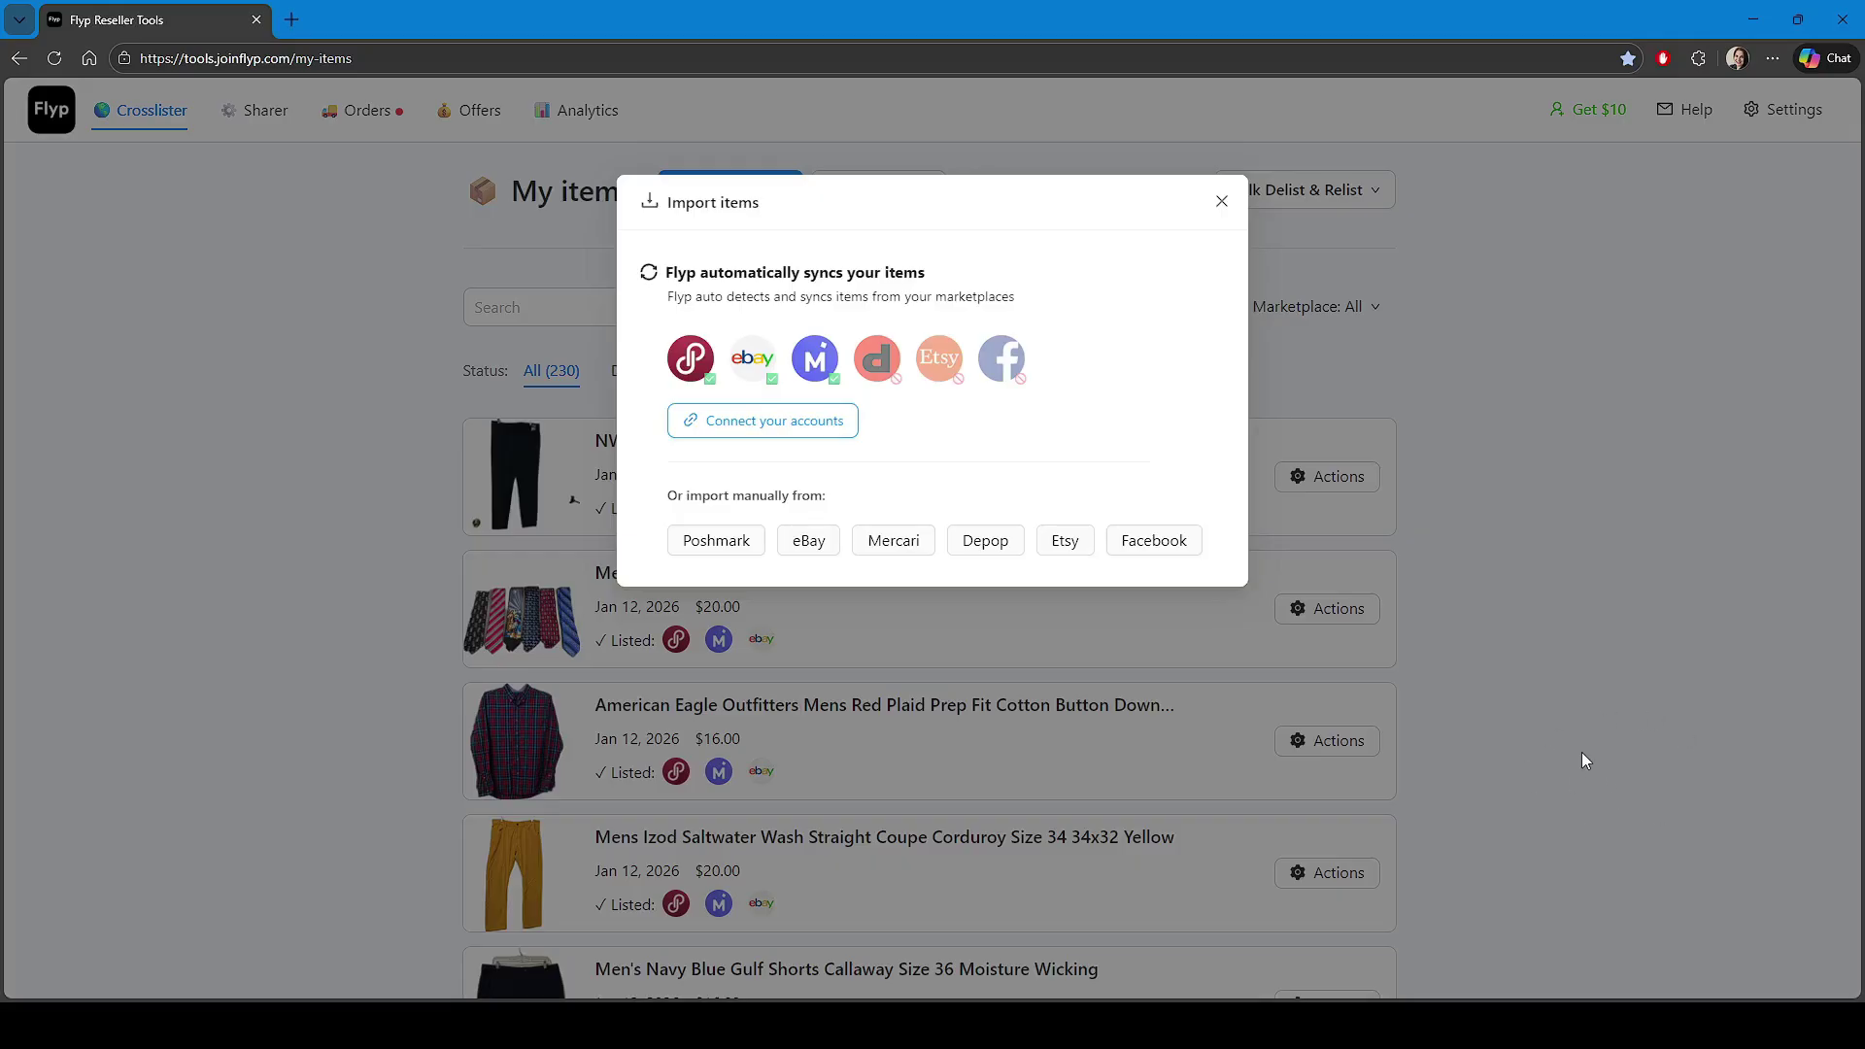
{"action": "triple_click", "coordinate": [645, 263]}
{"action": "left_click", "coordinate": [649, 276]}
Try selecting the NY&CO Audrey pant and the mens ties lot in the manual Poshmark import
{"action": "left_click", "coordinate": [737, 541]}
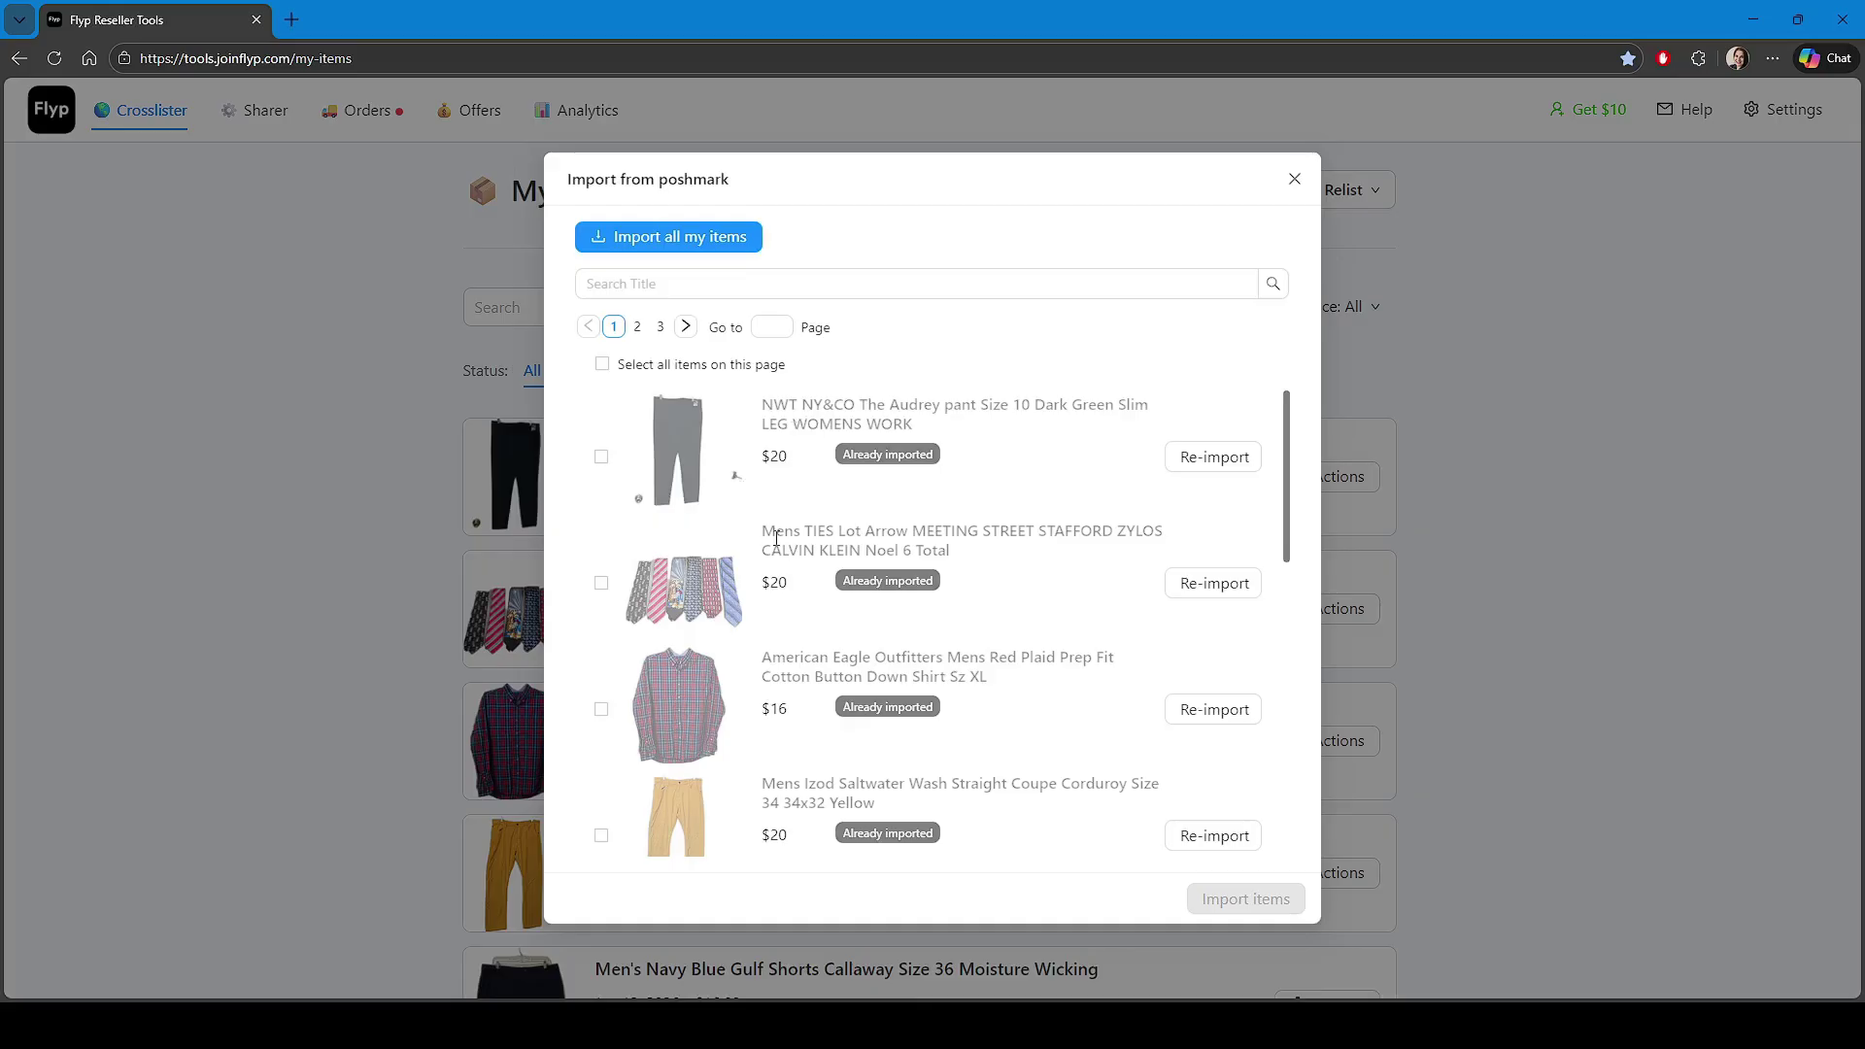
{"action": "left_click", "coordinate": [603, 457]}
{"action": "left_click", "coordinate": [603, 583]}
{"action": "left_click", "coordinate": [603, 456]}
{"action": "left_click", "coordinate": [601, 583]}
{"action": "left_click", "coordinate": [602, 458]}
{"action": "left_click", "coordinate": [601, 457]}
{"action": "left_click", "coordinate": [1296, 180]}
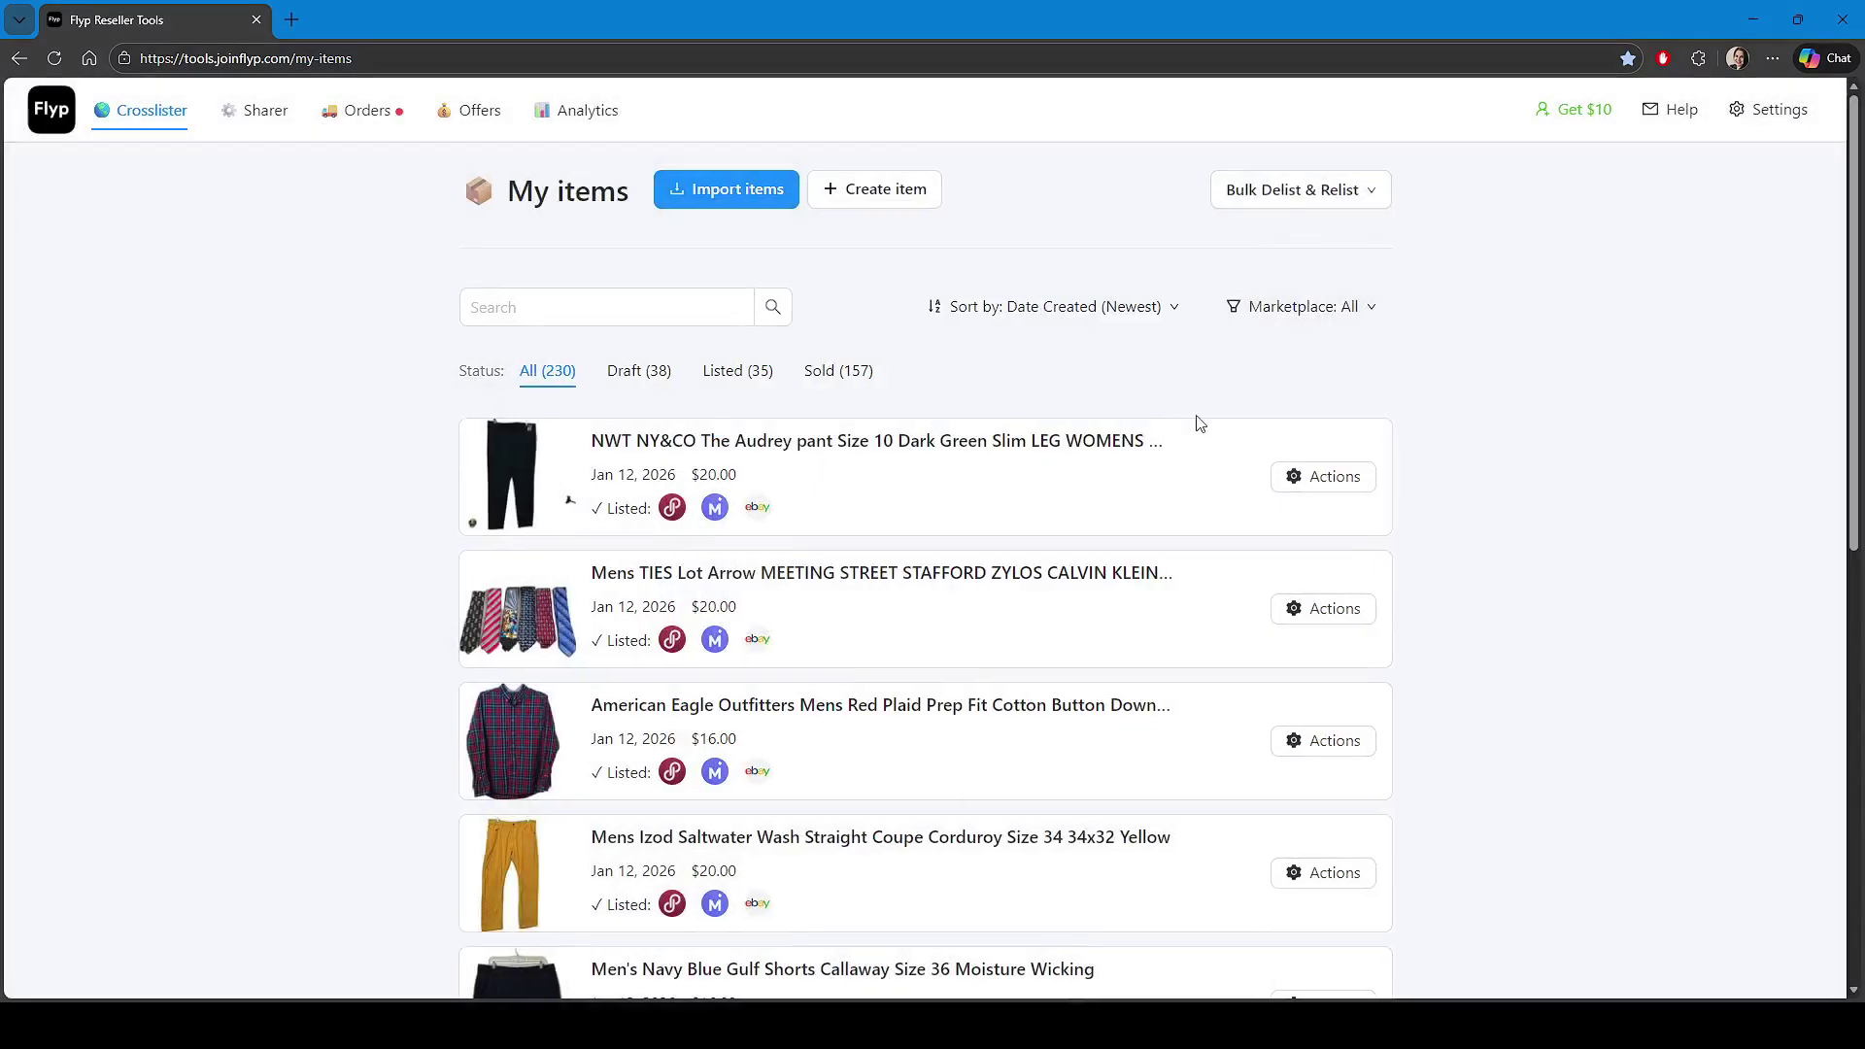
Delist and relist the NY&CO Audrey pant on Poshmark, Mercari and eBay
{"action": "left_click", "coordinate": [1302, 476]}
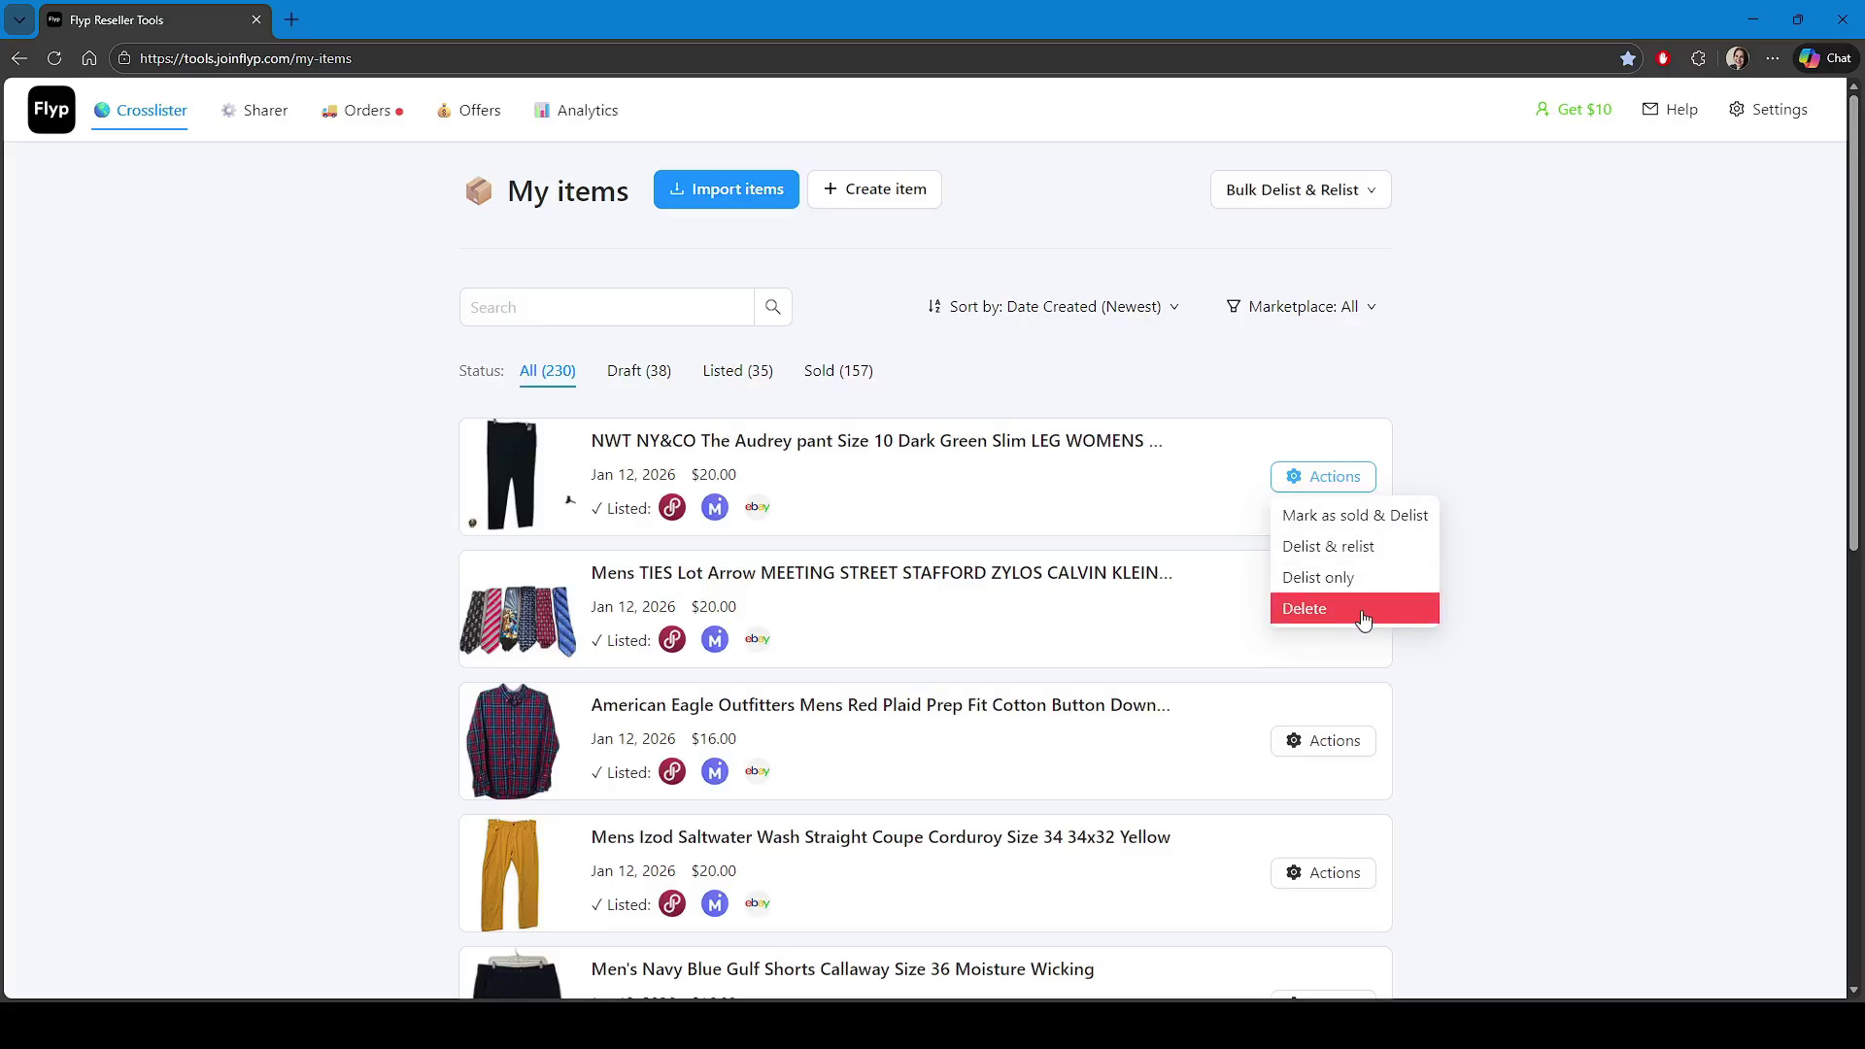
{"action": "left_click", "coordinate": [1348, 549]}
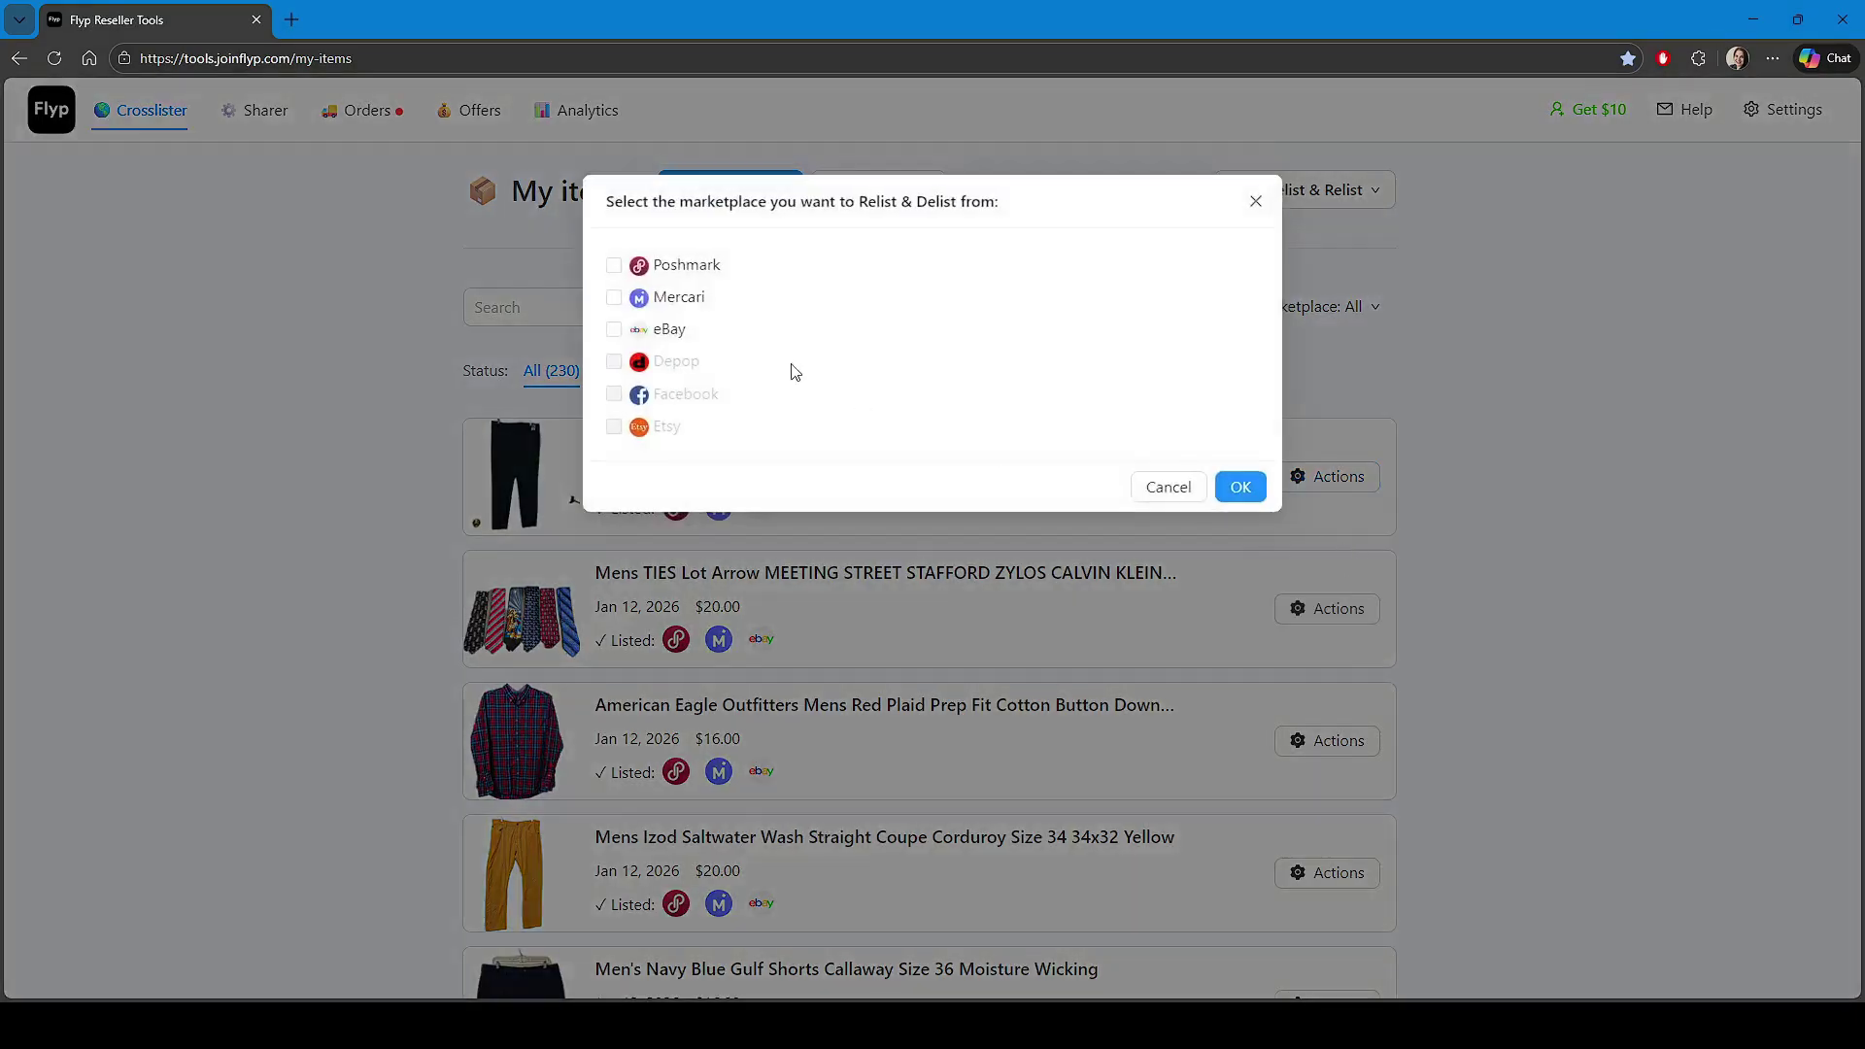
{"action": "left_click", "coordinate": [614, 265]}
{"action": "left_click", "coordinate": [614, 296]}
{"action": "left_click", "coordinate": [614, 329]}
{"action": "left_click", "coordinate": [1242, 489]}
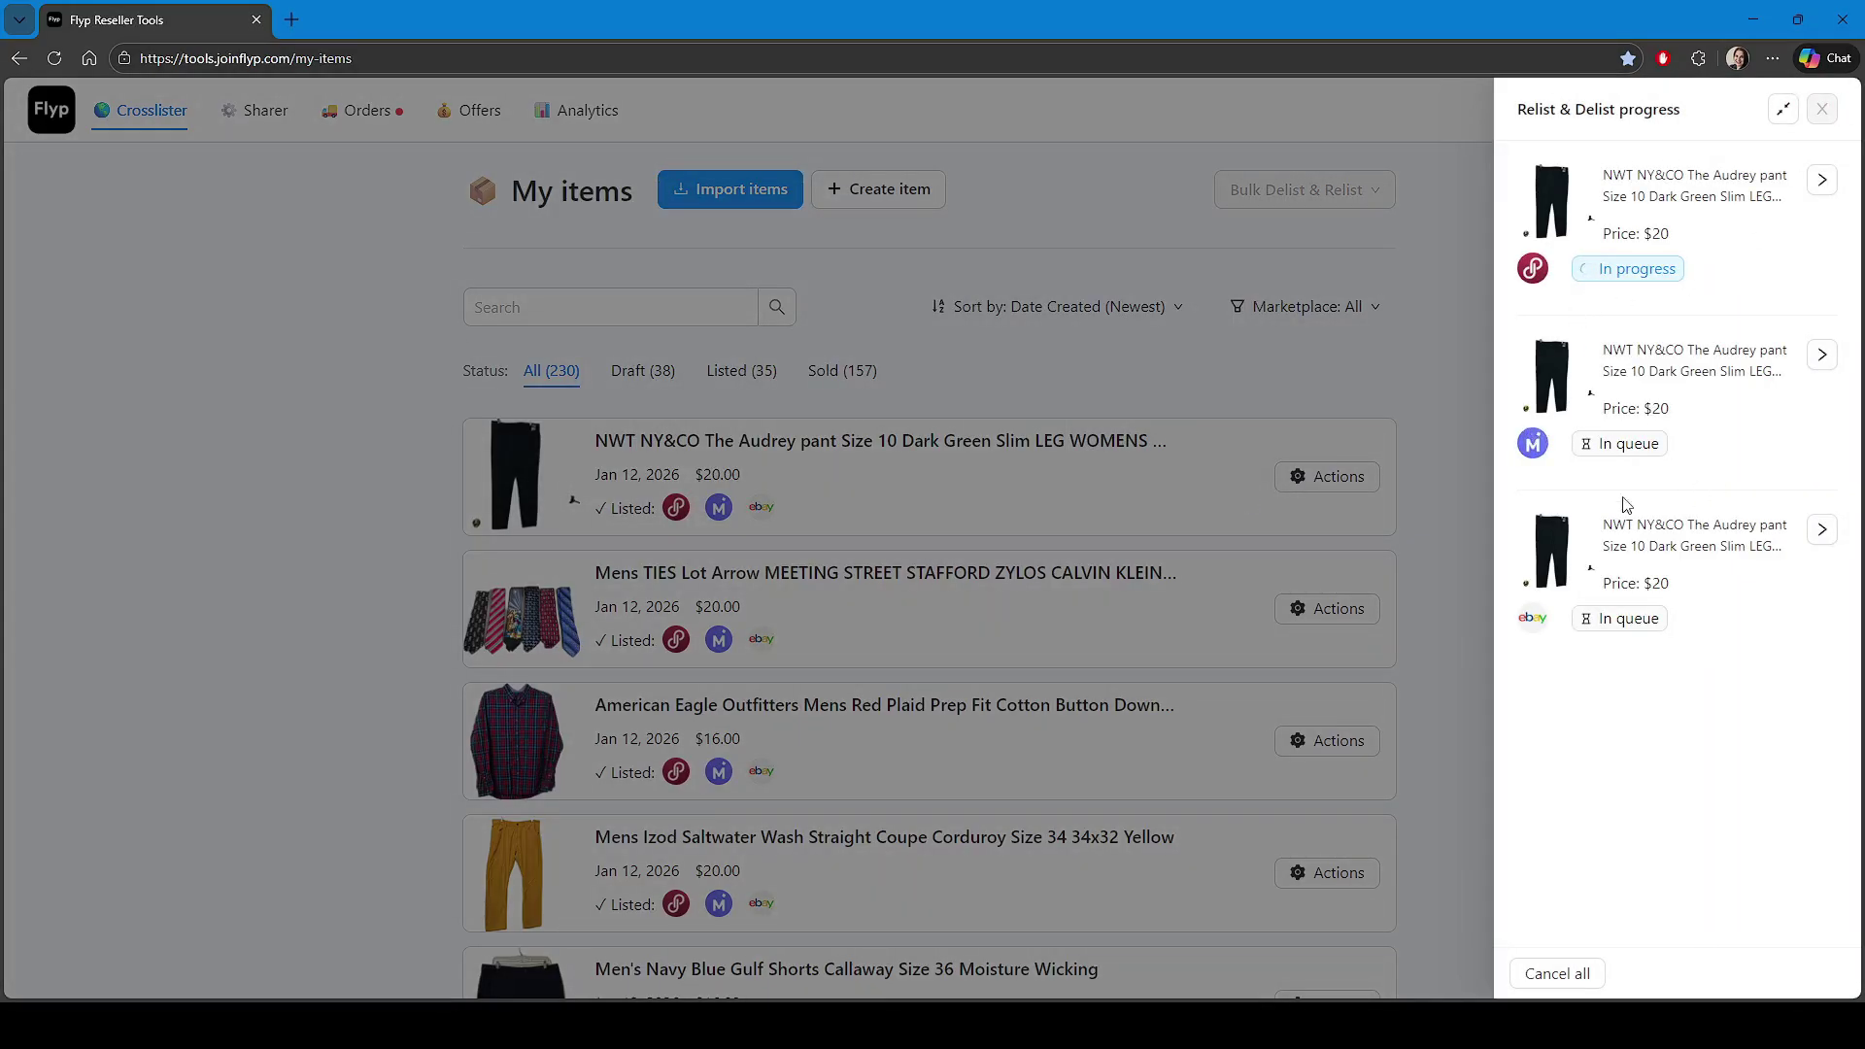
{"action": "left_click", "coordinate": [1431, 383]}
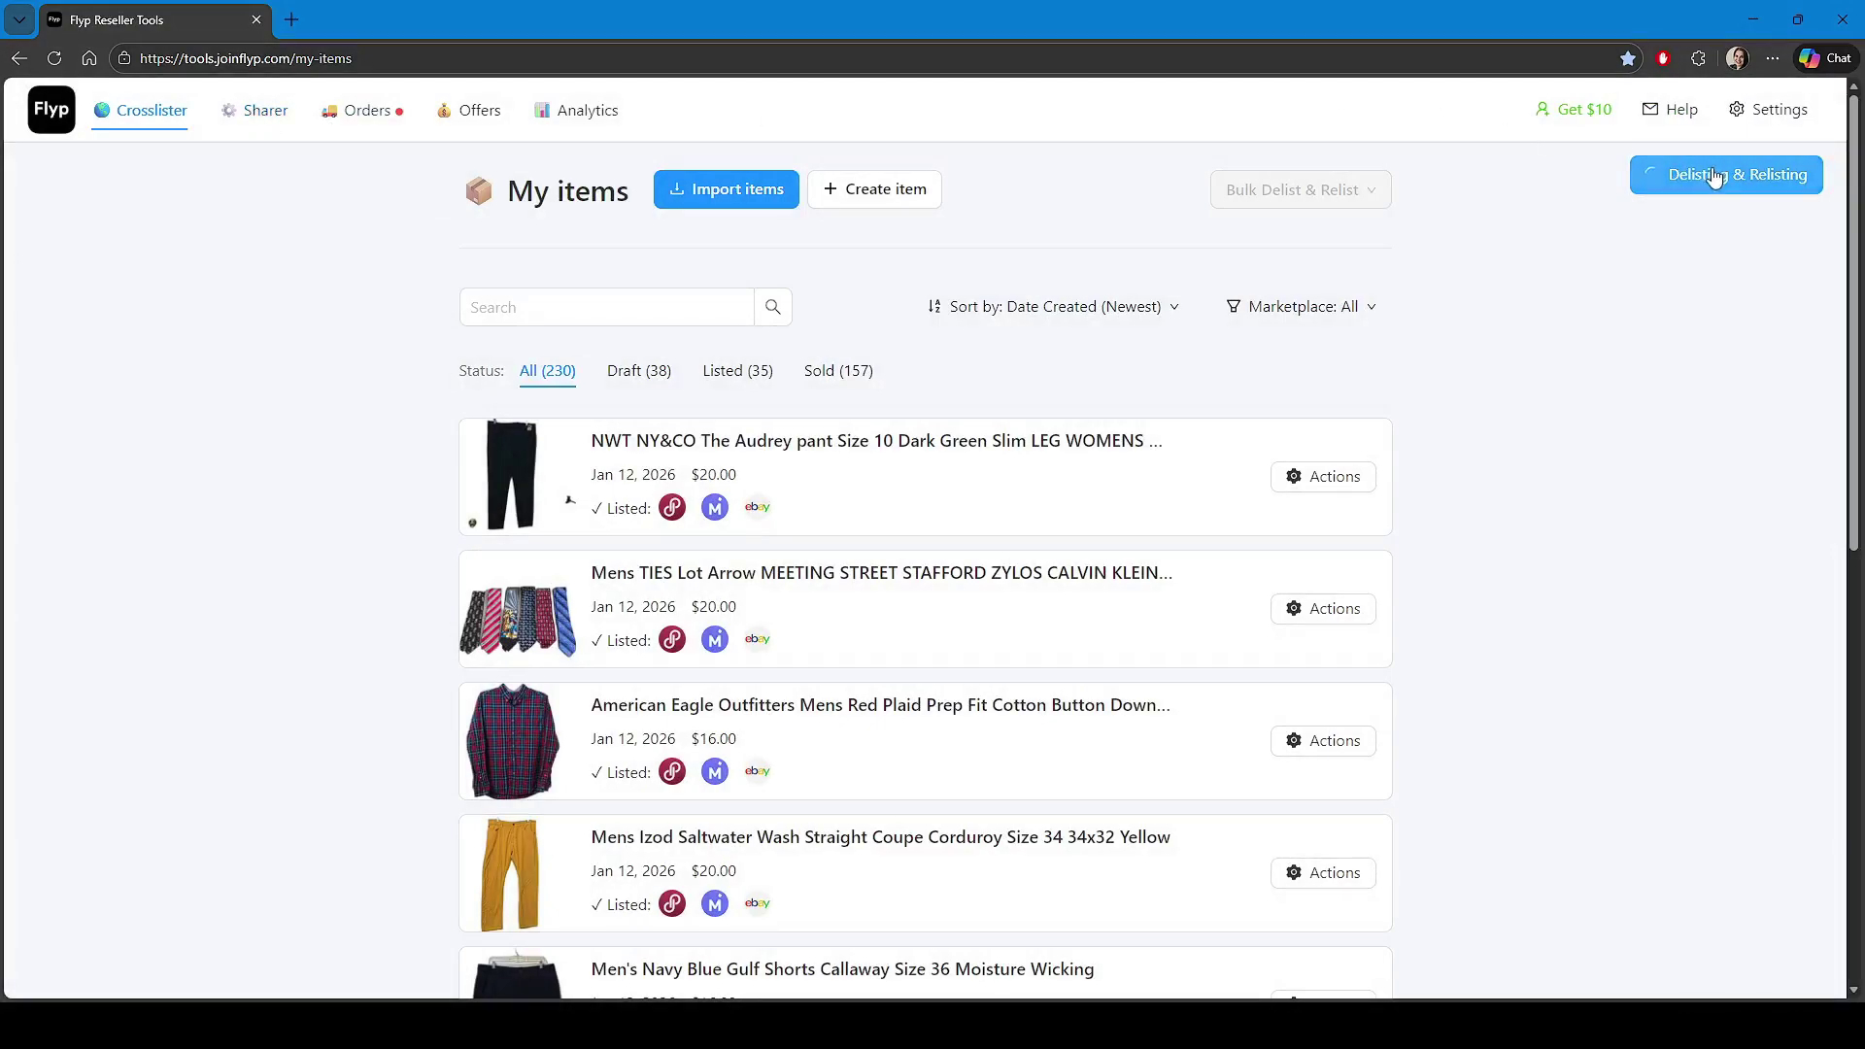
Open the Audrey pant item and look at its Poshmark form and the editing options of its first photo
{"action": "left_click", "coordinate": [964, 443]}
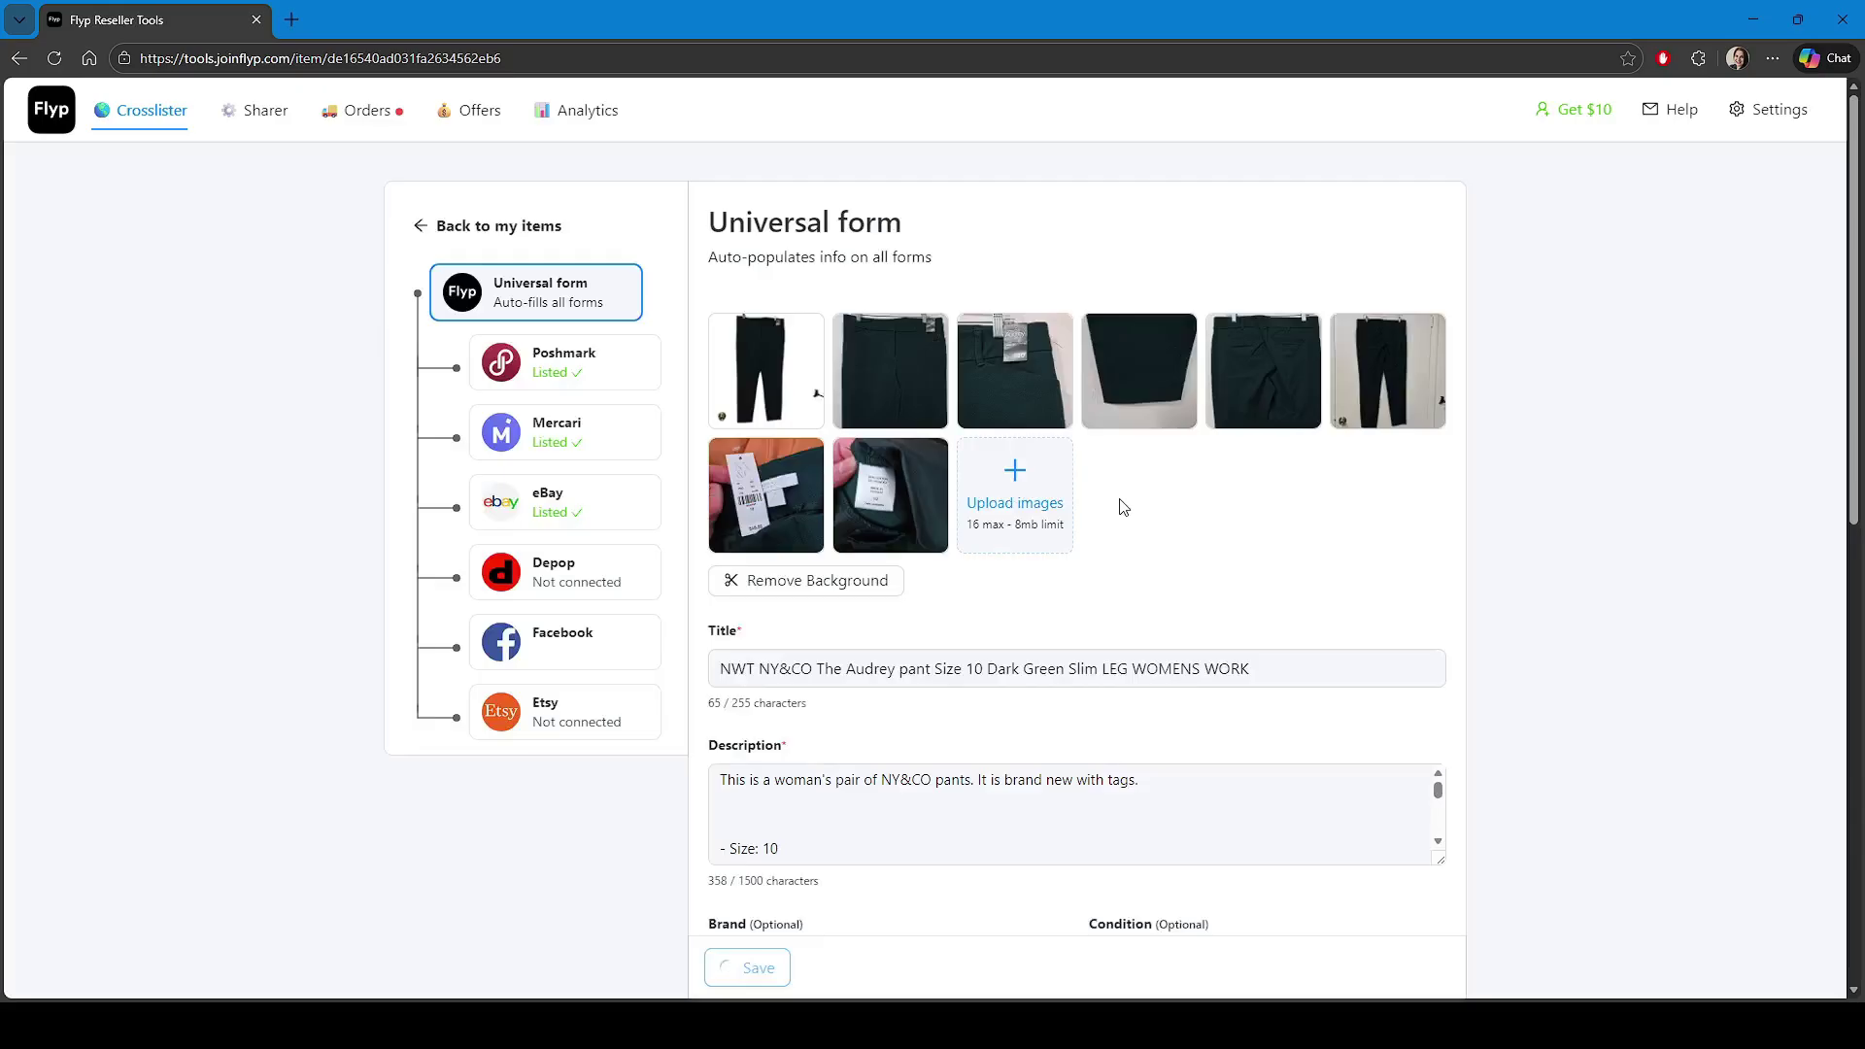
{"action": "left_click", "coordinate": [544, 362]}
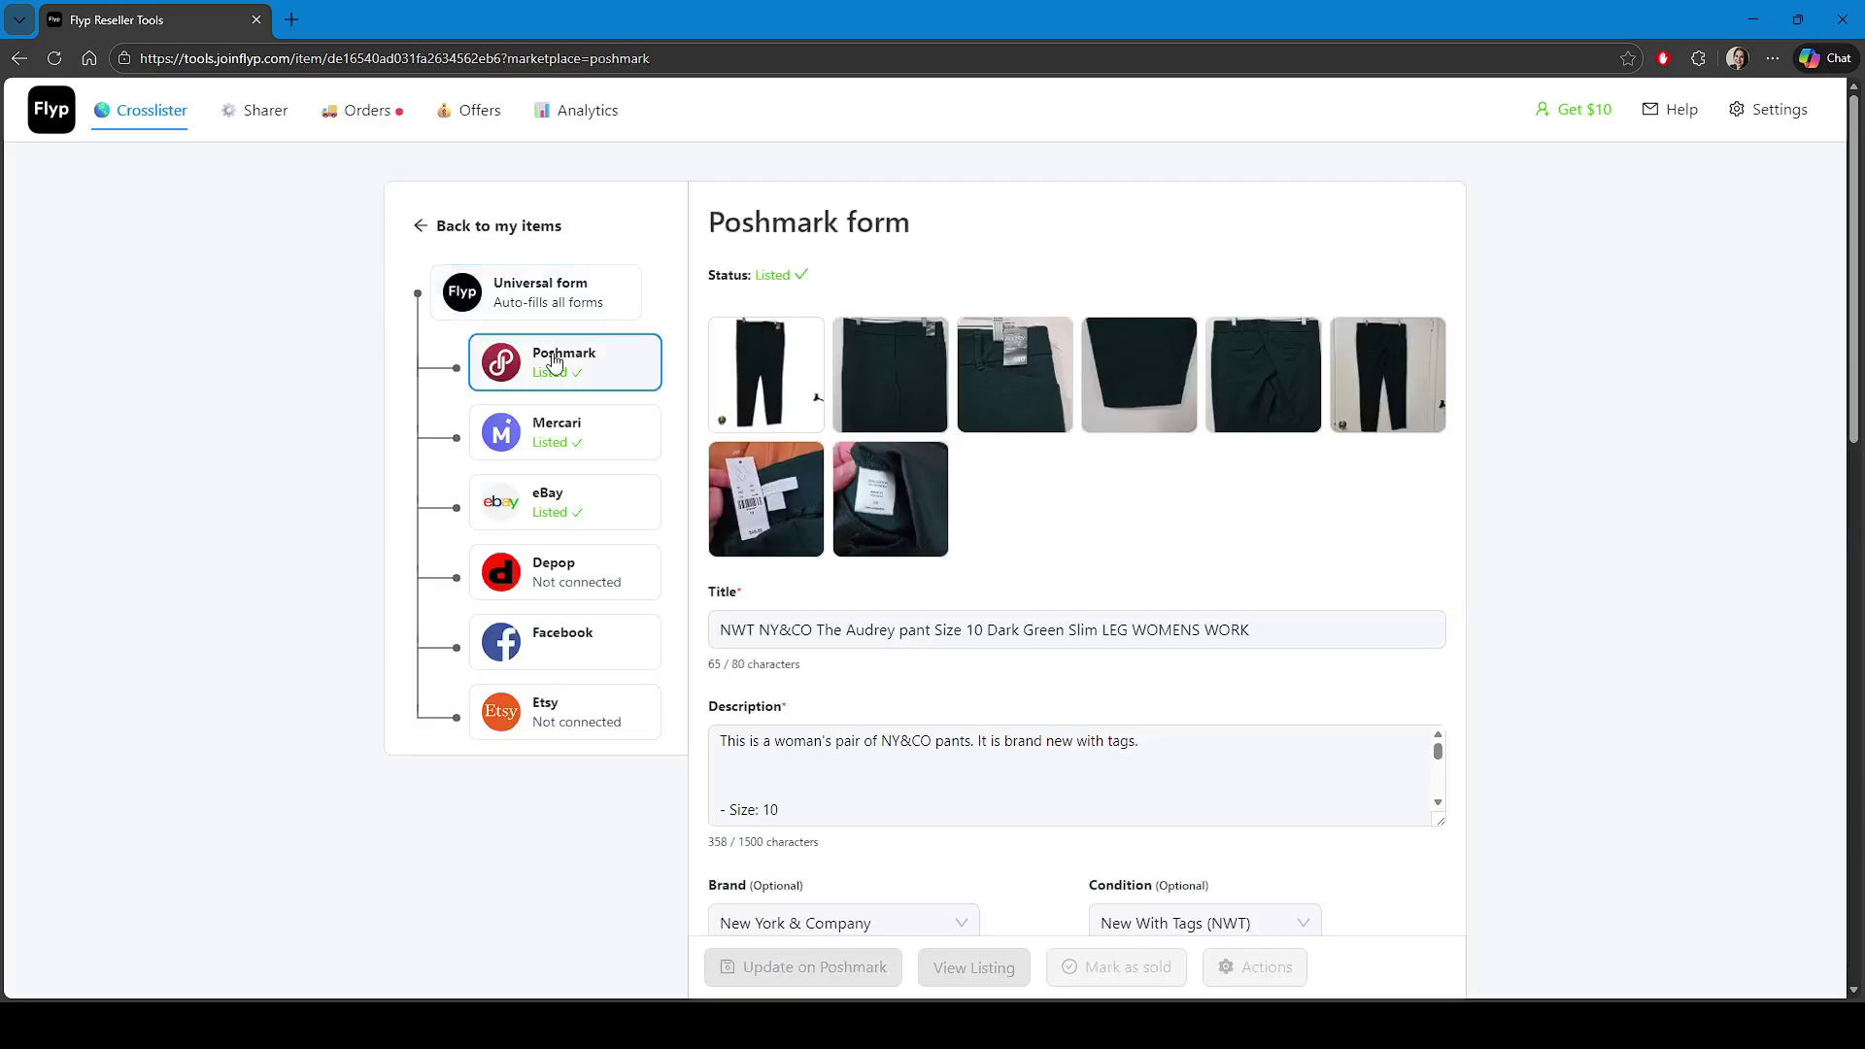
{"action": "left_click", "coordinate": [553, 312]}
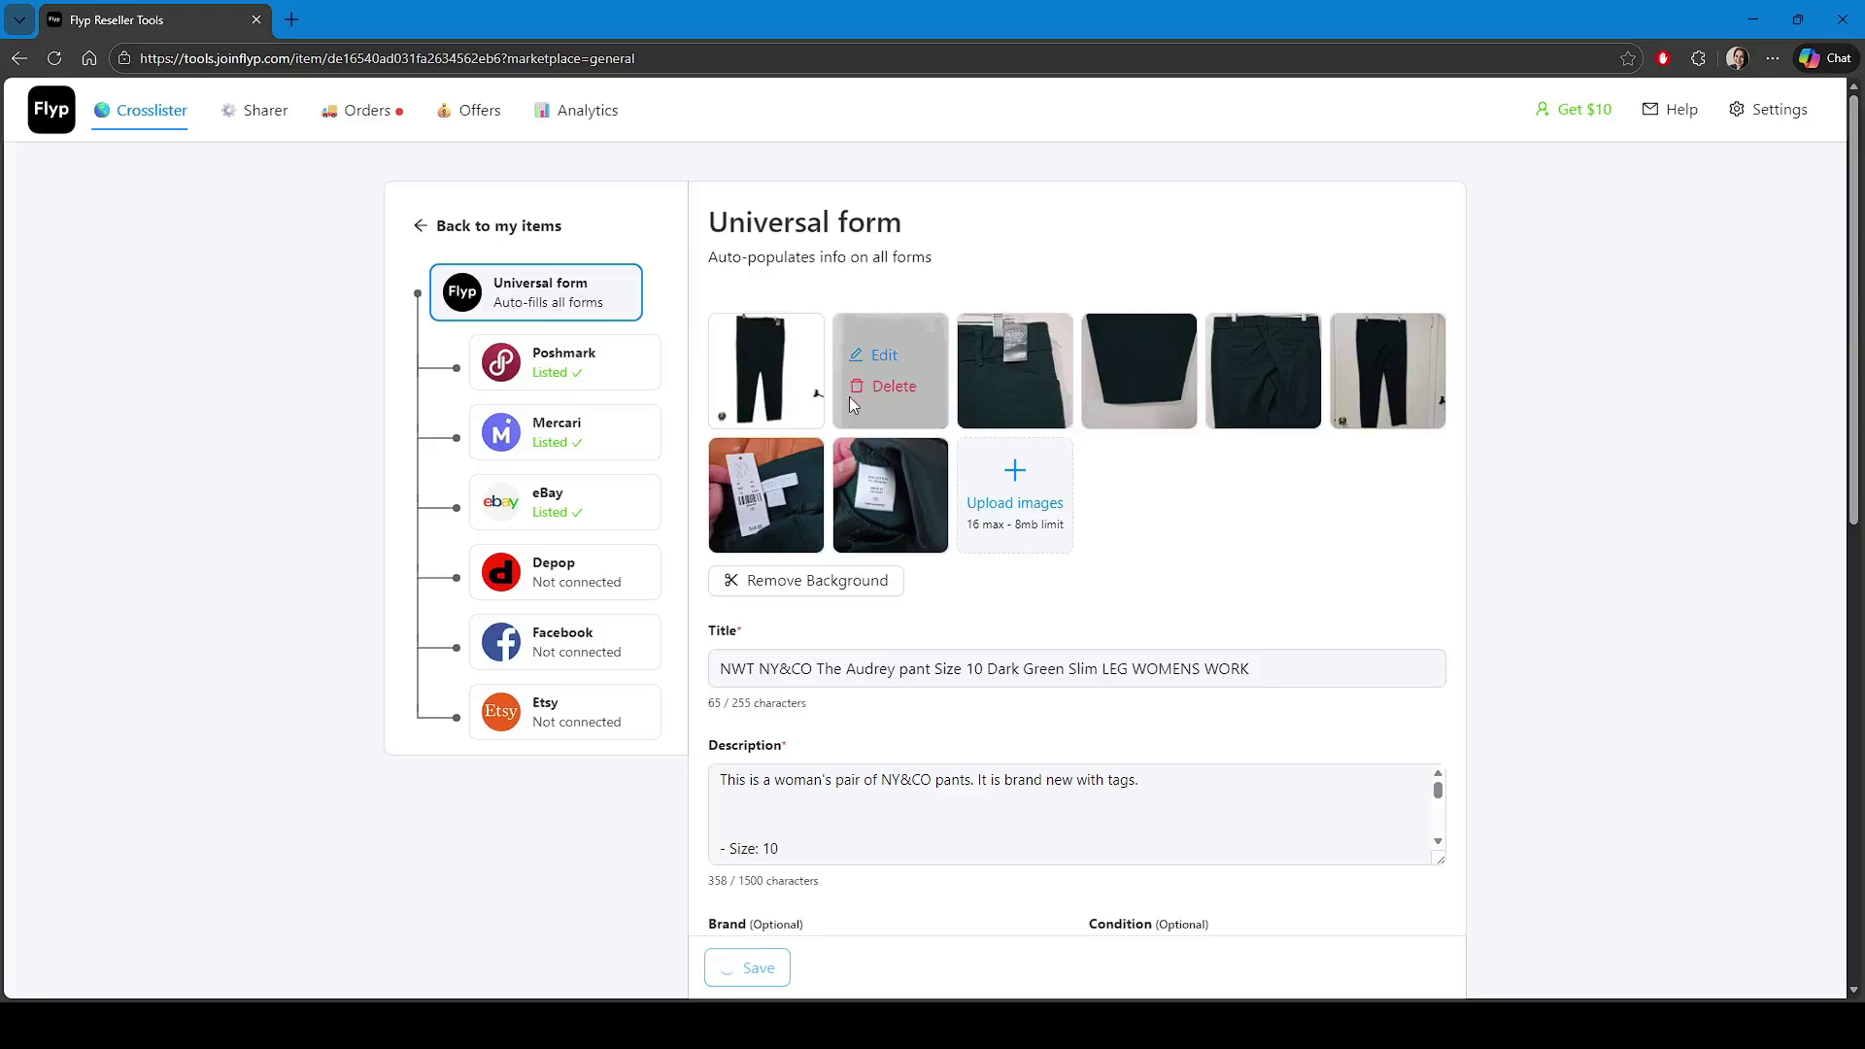
{"action": "left_click", "coordinate": [760, 363]}
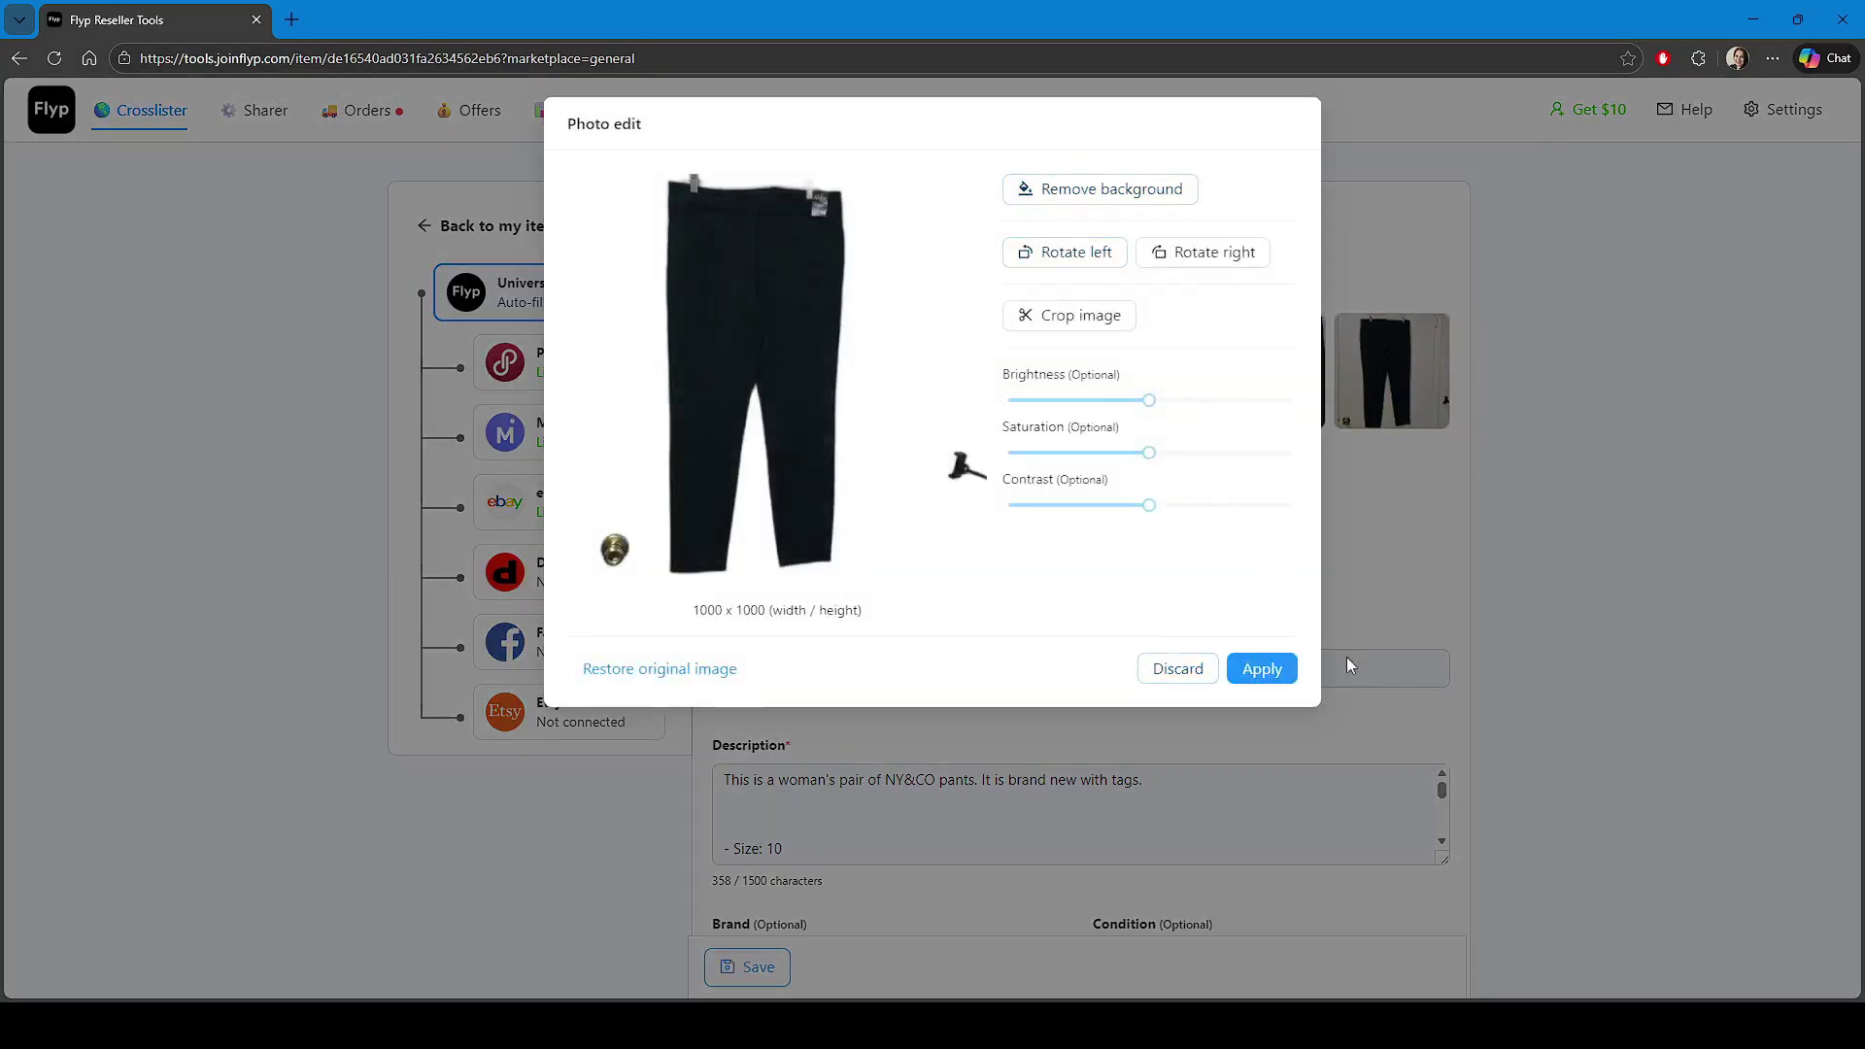
{"action": "left_click", "coordinate": [1176, 684]}
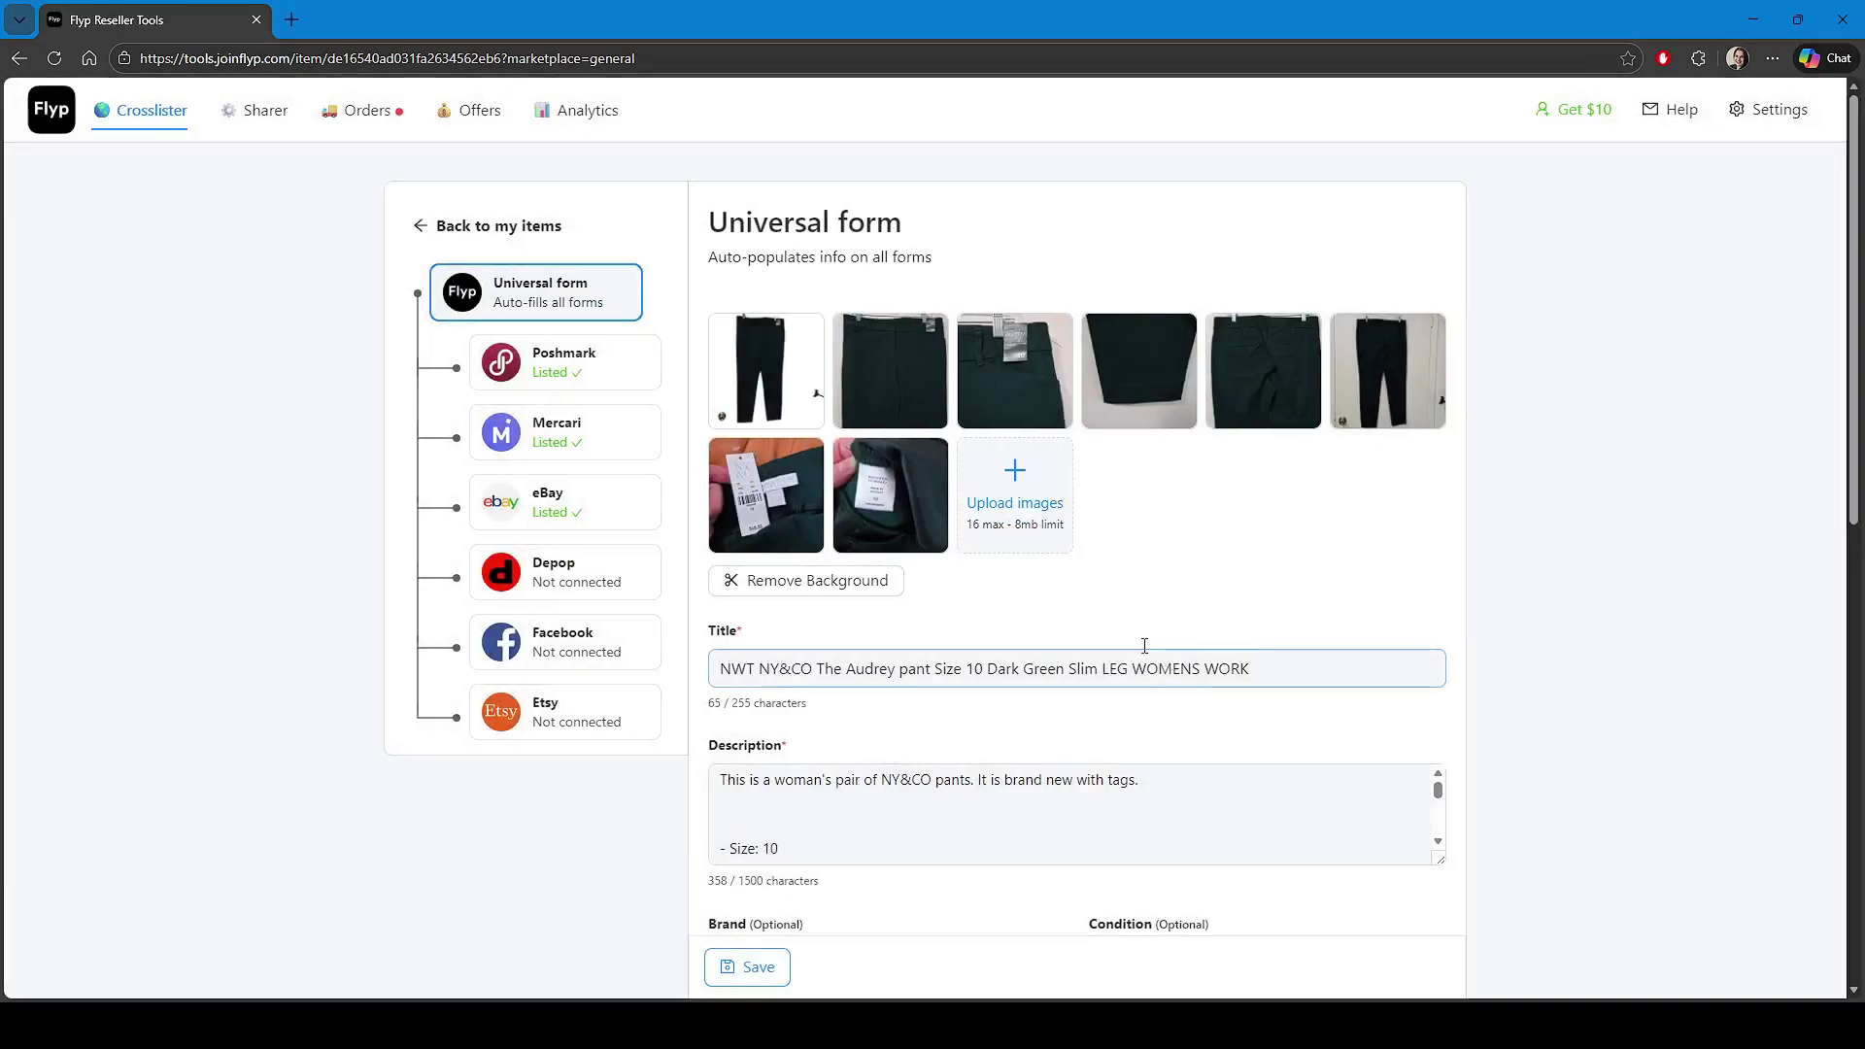
Remove the extra blank line above the size in the pant's universal description and save the item
{"action": "scroll", "coordinate": [1261, 492], "scroll_direction": "down", "scroll_amount": 3}
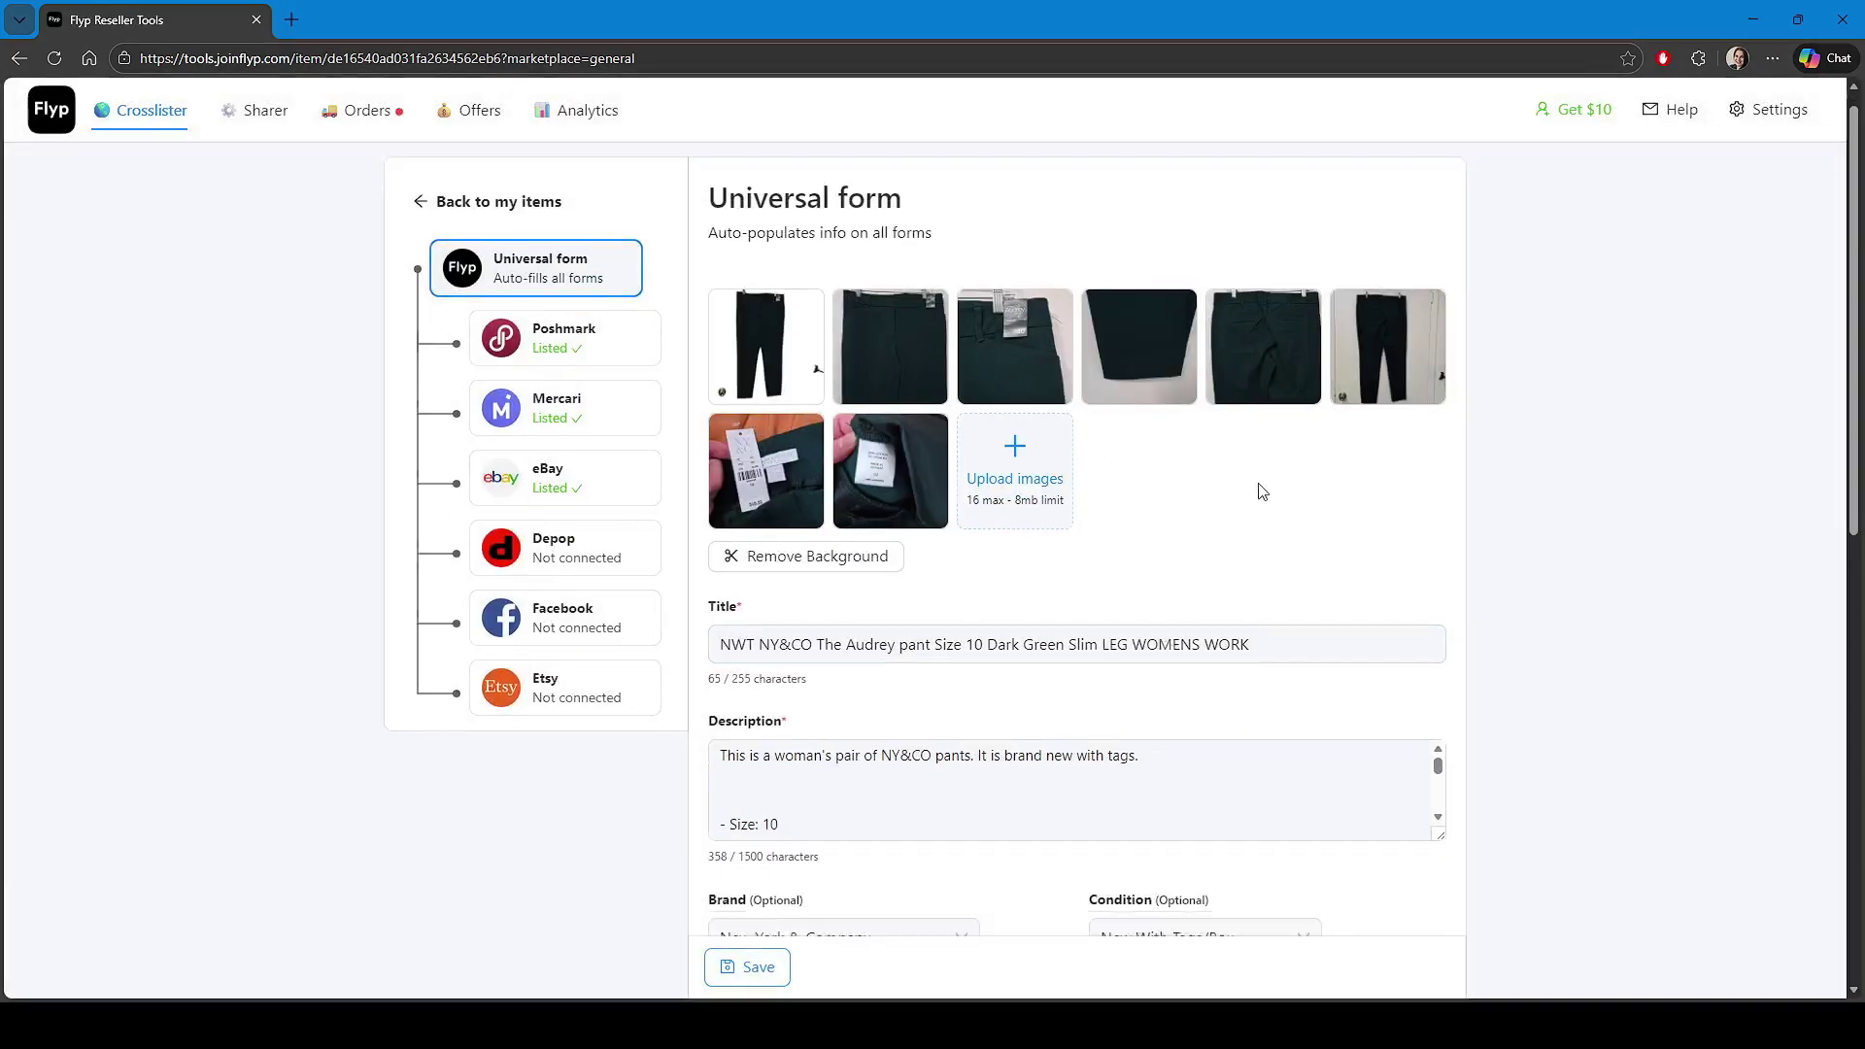
{"action": "left_click_drag", "start_coordinate": [723, 381], "coordinate": [1379, 384]}
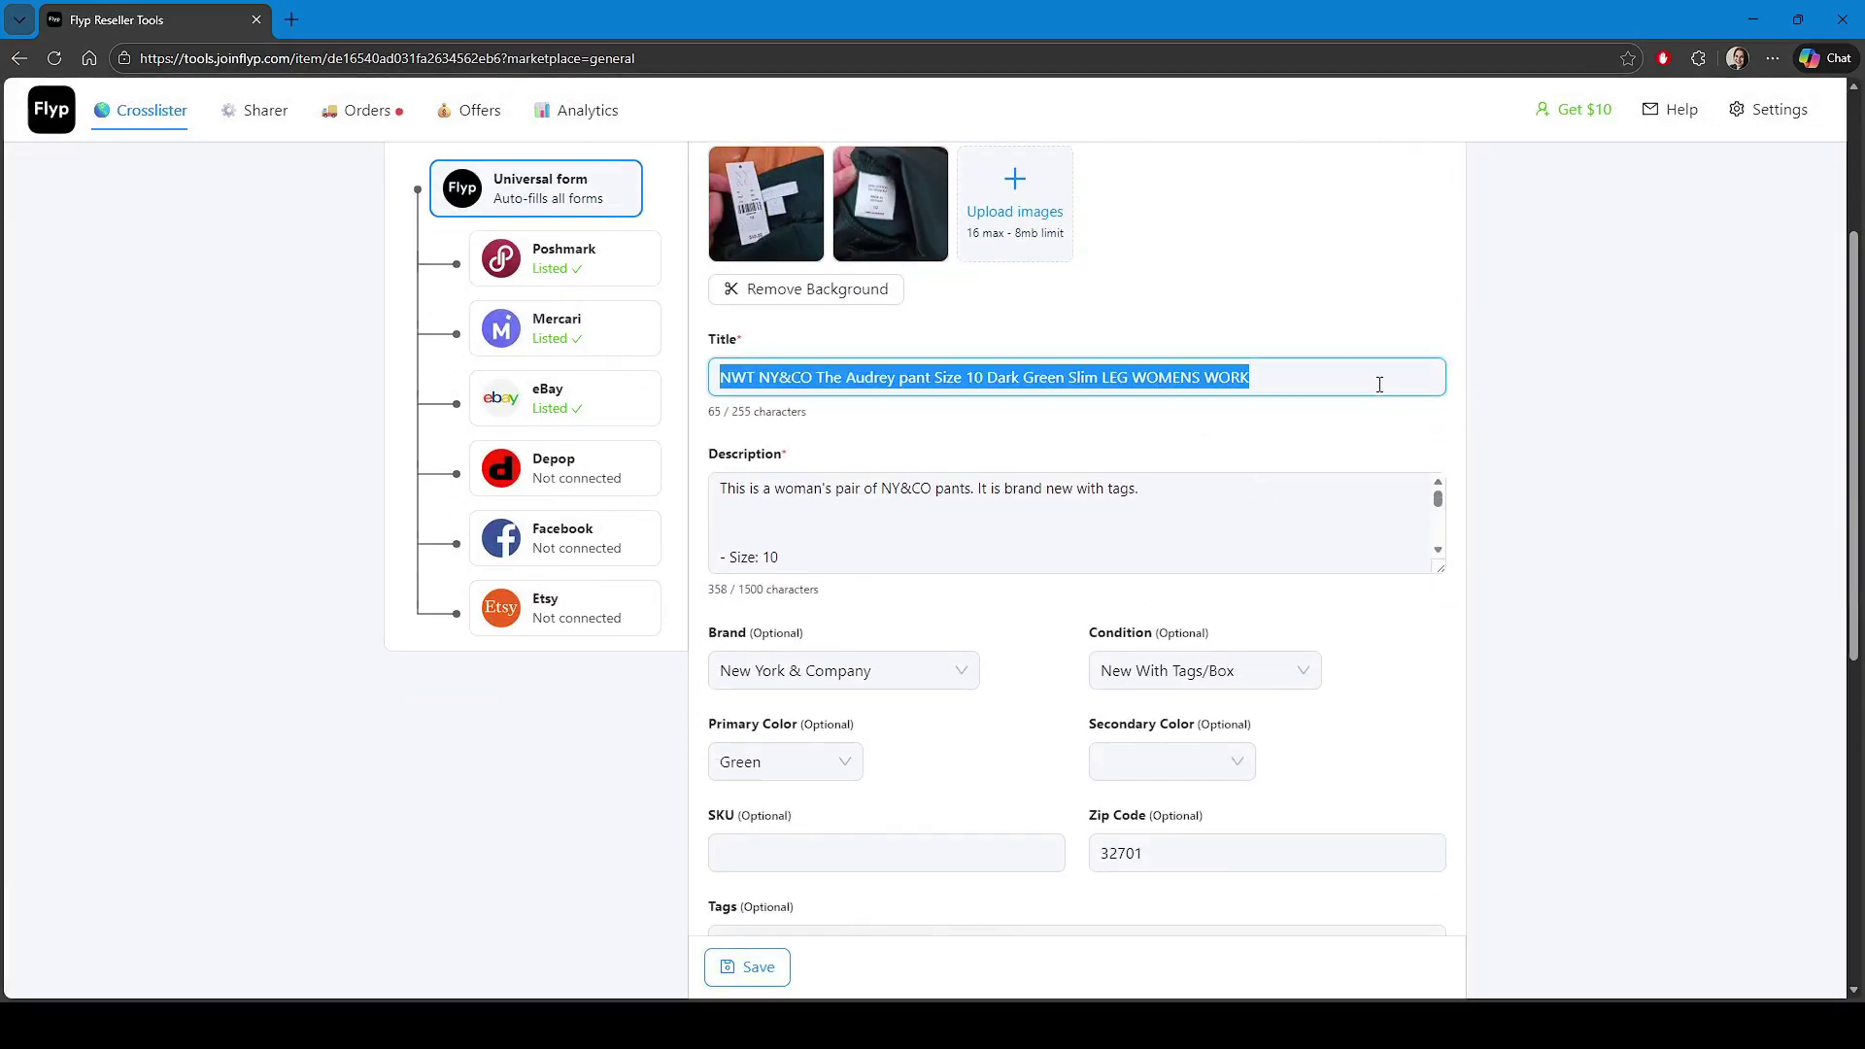
{"action": "scroll", "coordinate": [1380, 383], "scroll_direction": "down", "scroll_amount": 2}
{"action": "left_click_drag", "start_coordinate": [720, 294], "coordinate": [1143, 294]}
{"action": "left_click", "coordinate": [1106, 366]}
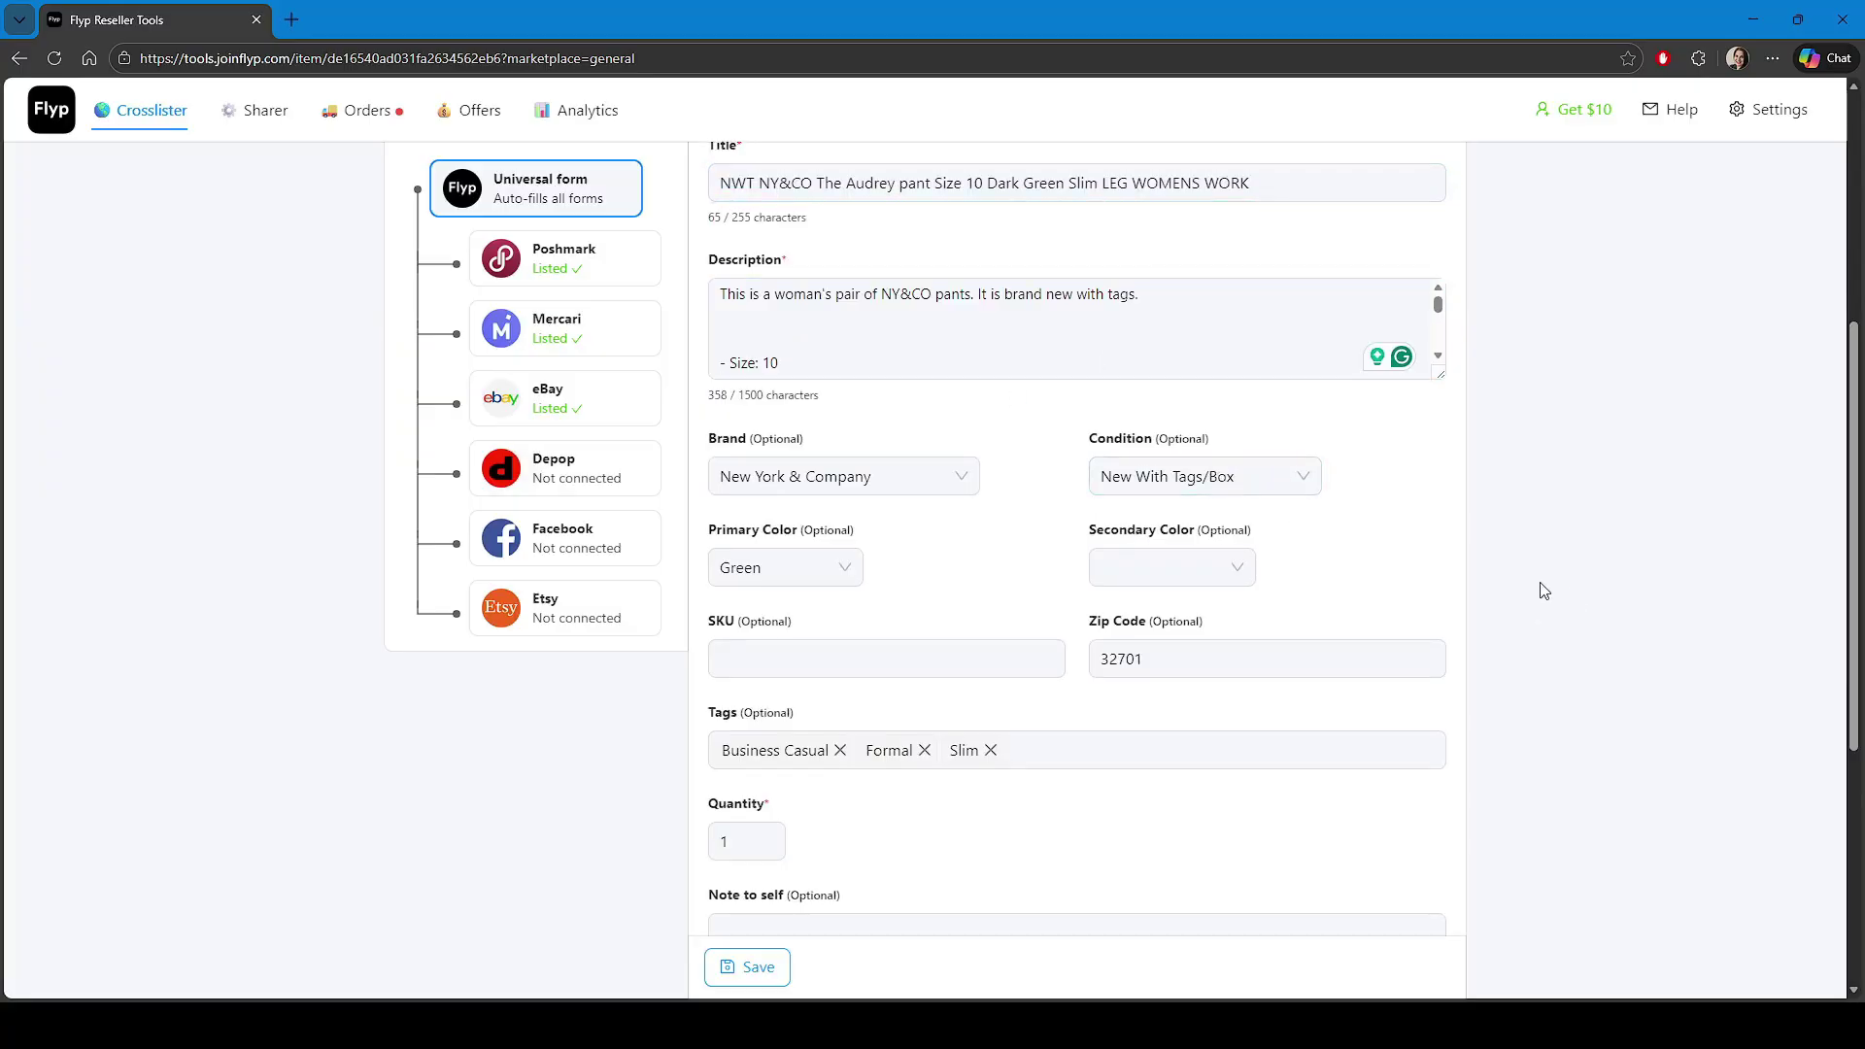
{"action": "scroll", "coordinate": [1166, 389], "scroll_direction": "down", "scroll_amount": 5}
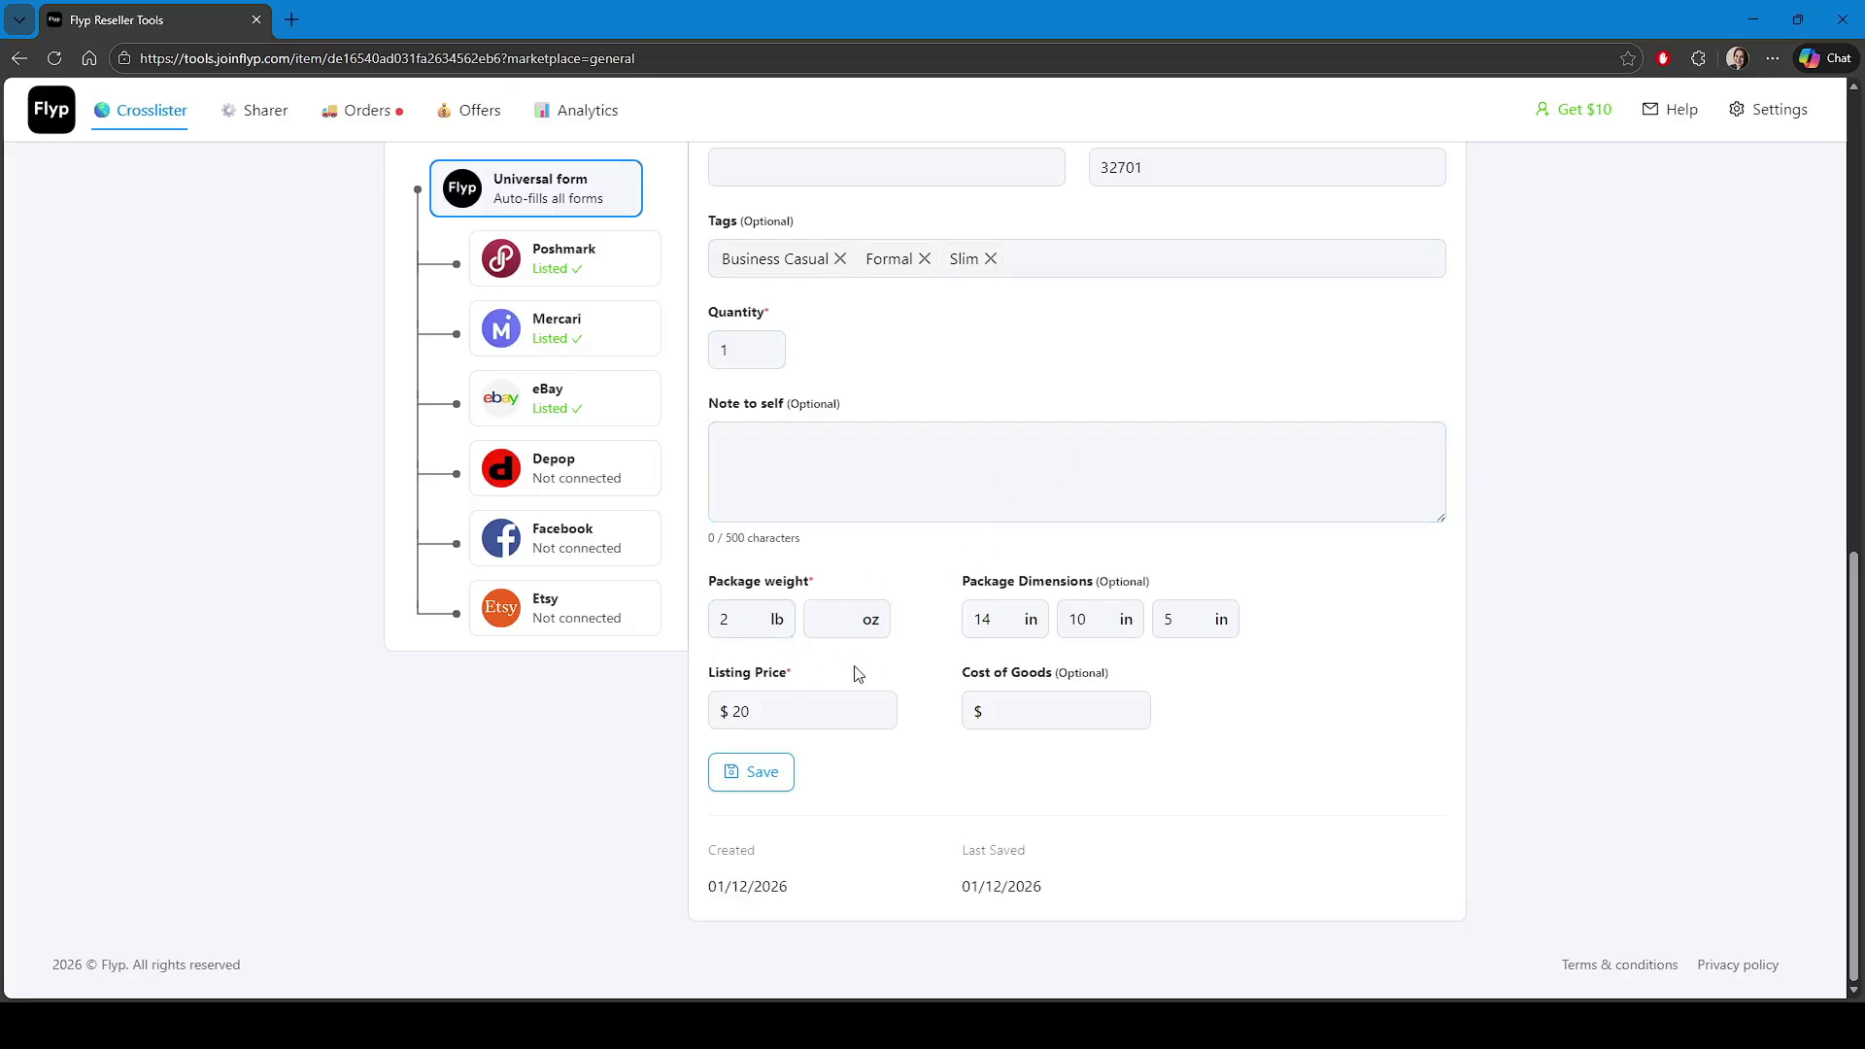
{"action": "scroll", "coordinate": [891, 729], "scroll_direction": "up", "scroll_amount": 15}
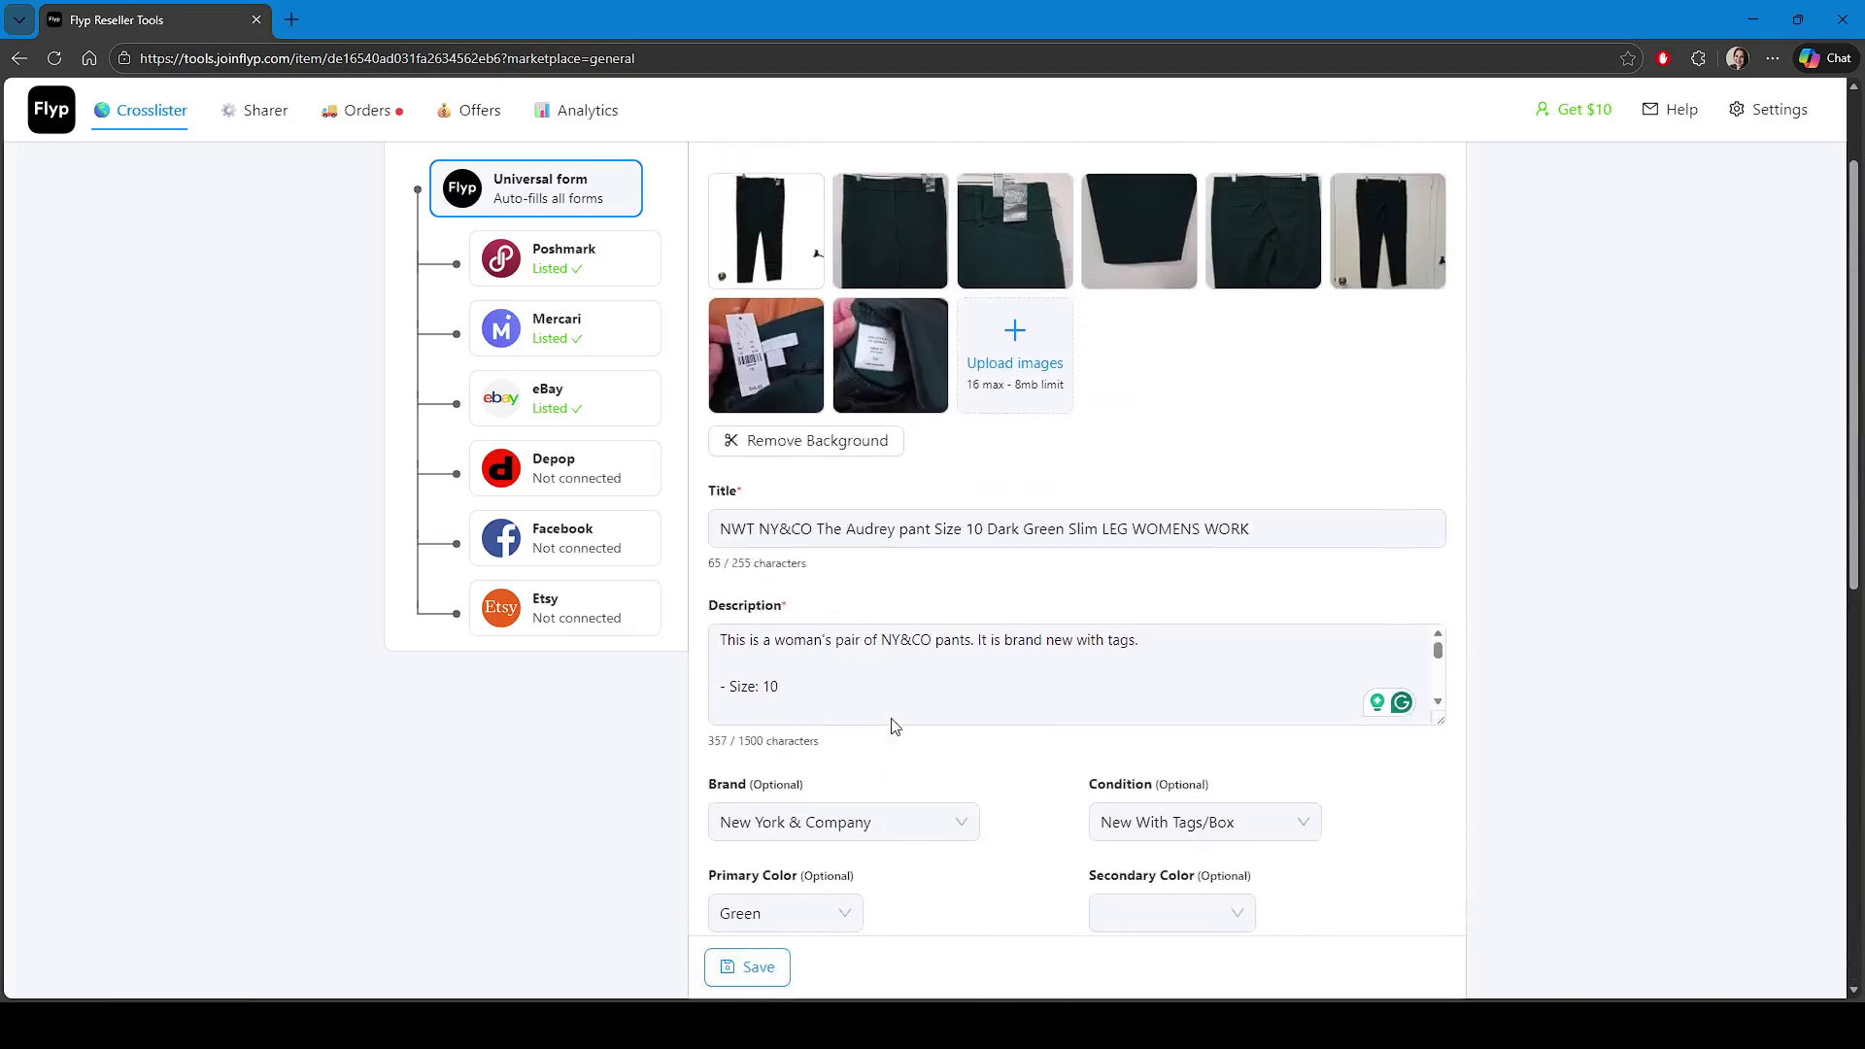
{"action": "left_click", "coordinate": [502, 360]}
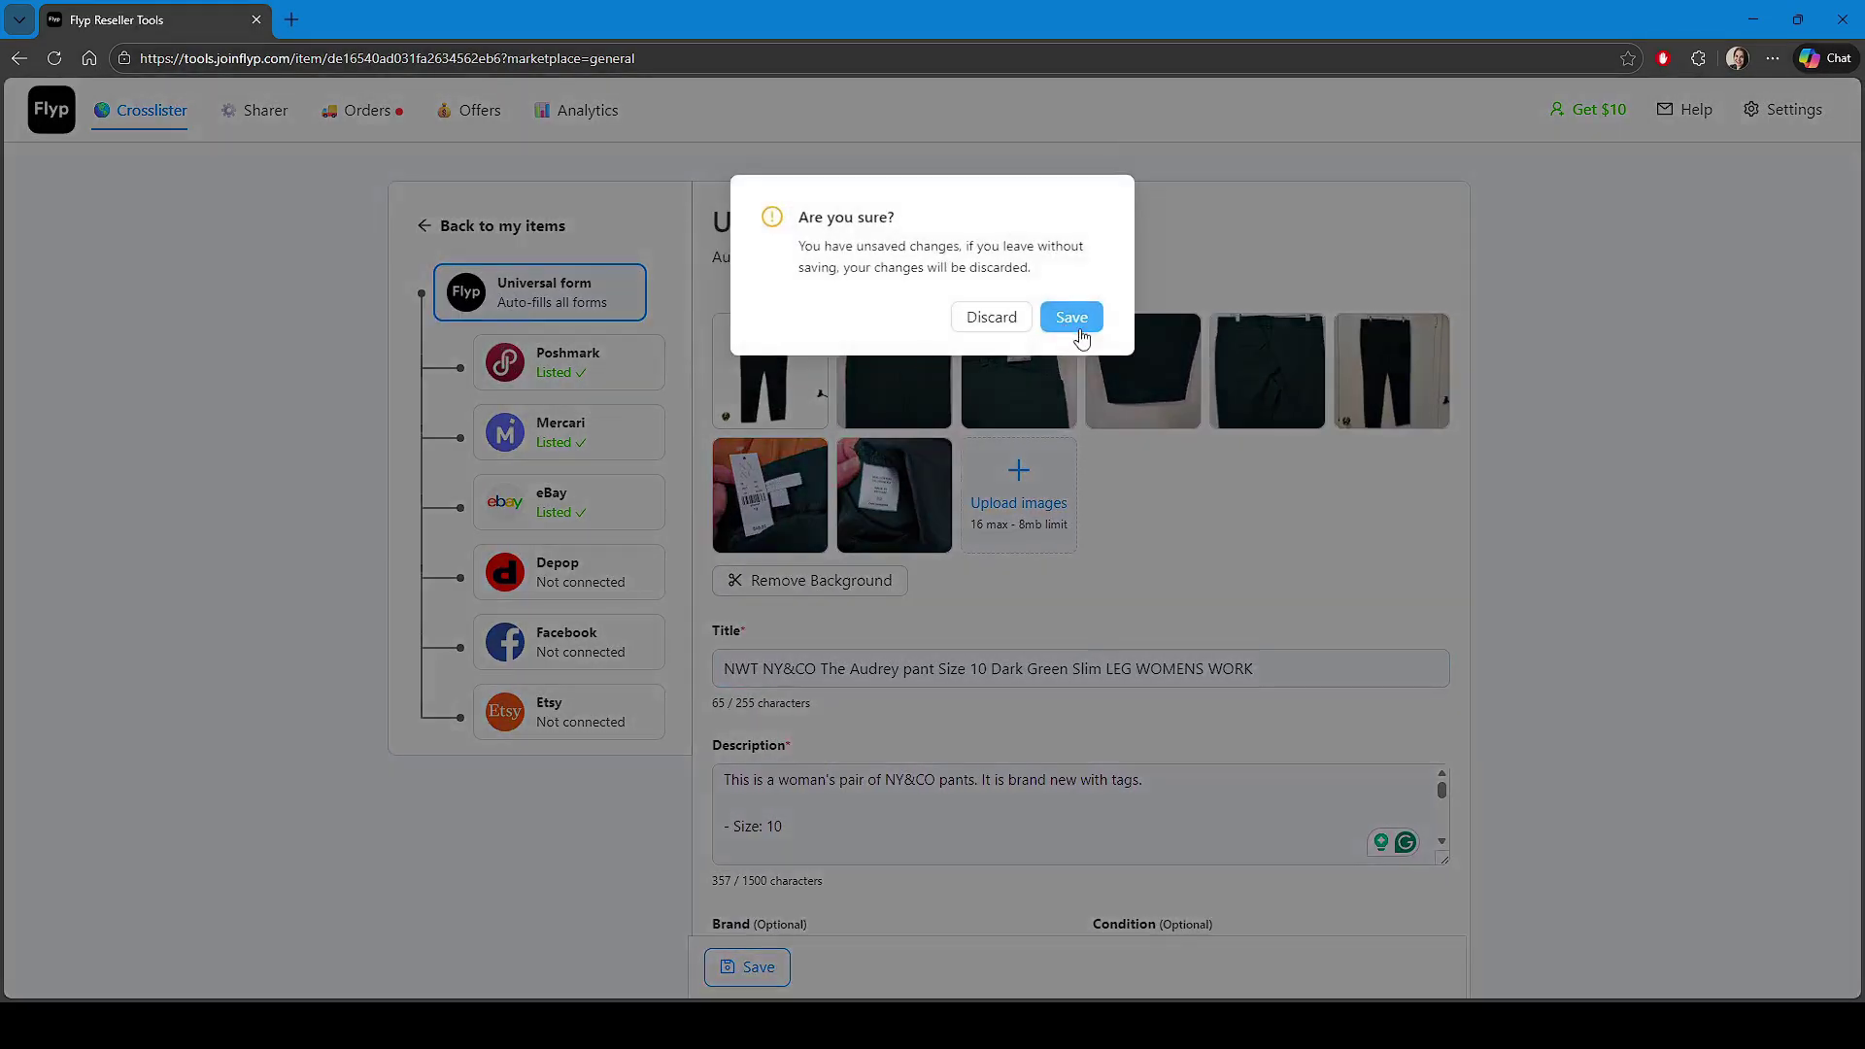
{"action": "left_click", "coordinate": [1072, 318]}
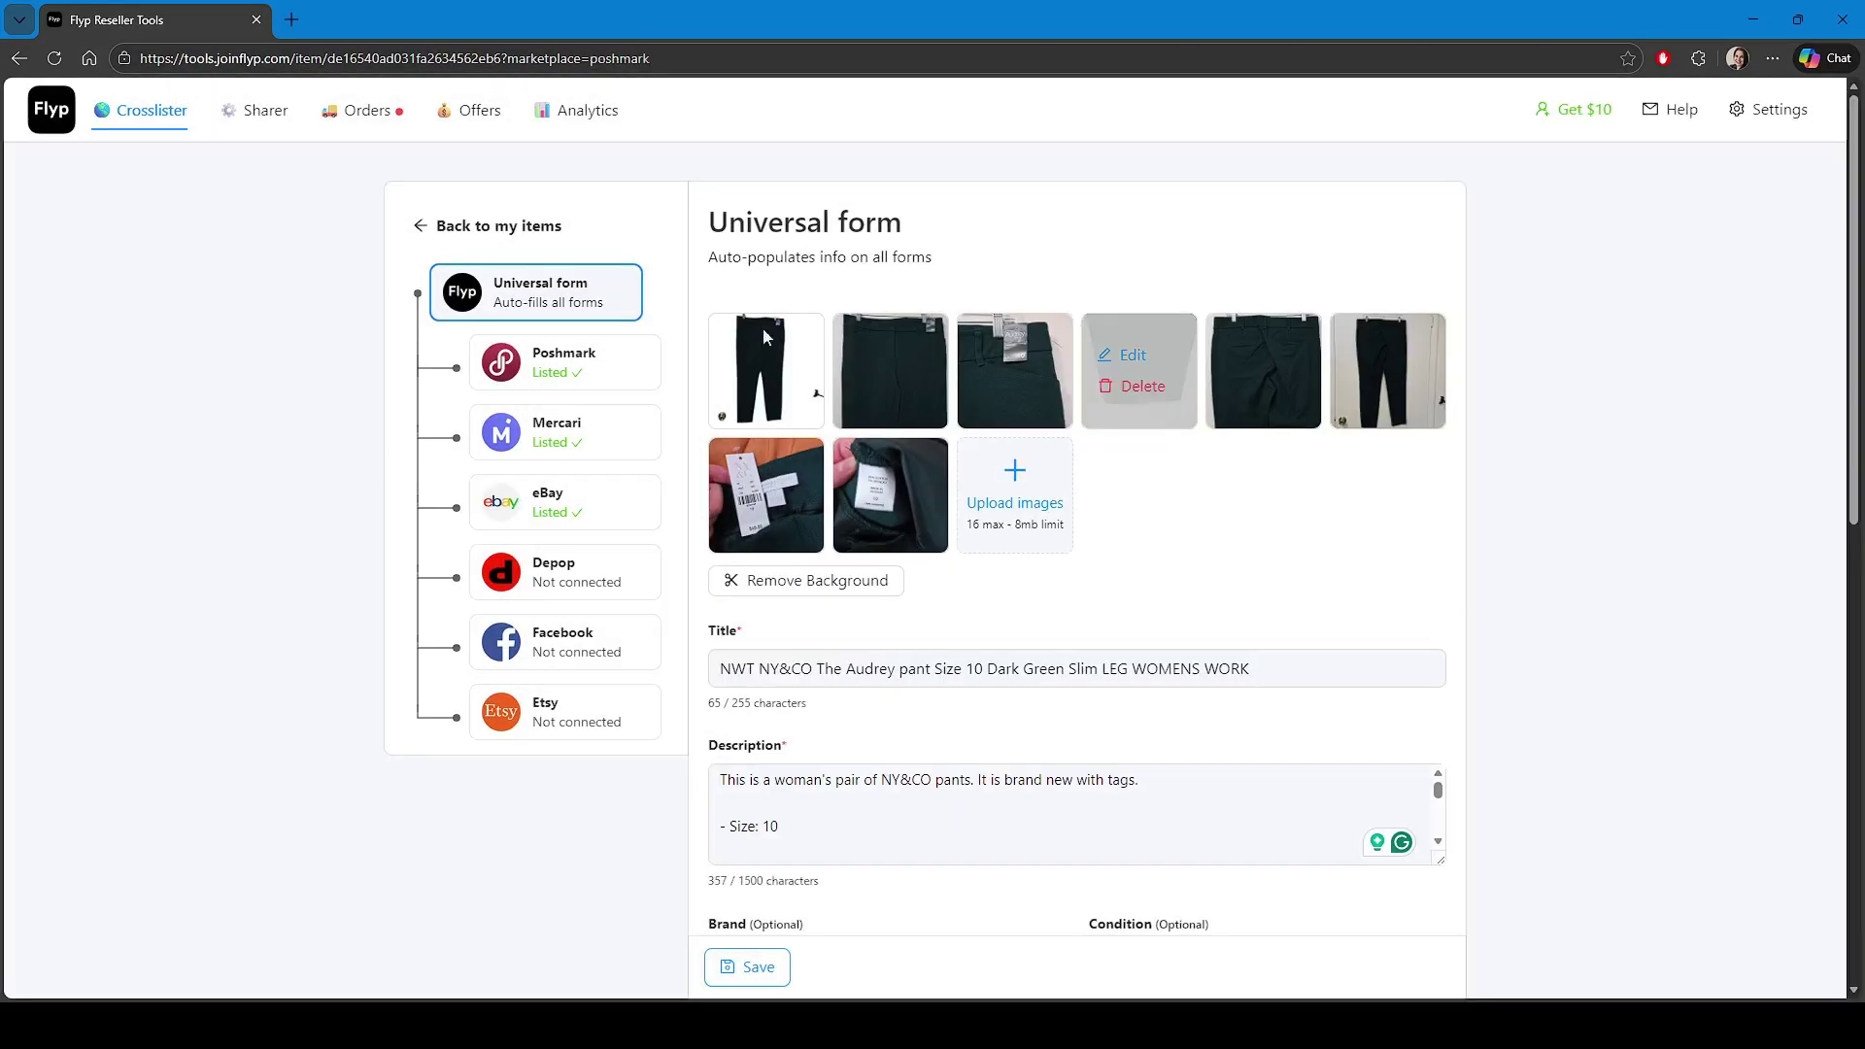
Review the fields of the pant's Poshmark form, from the title to the private additional details
{"action": "left_click", "coordinate": [554, 352]}
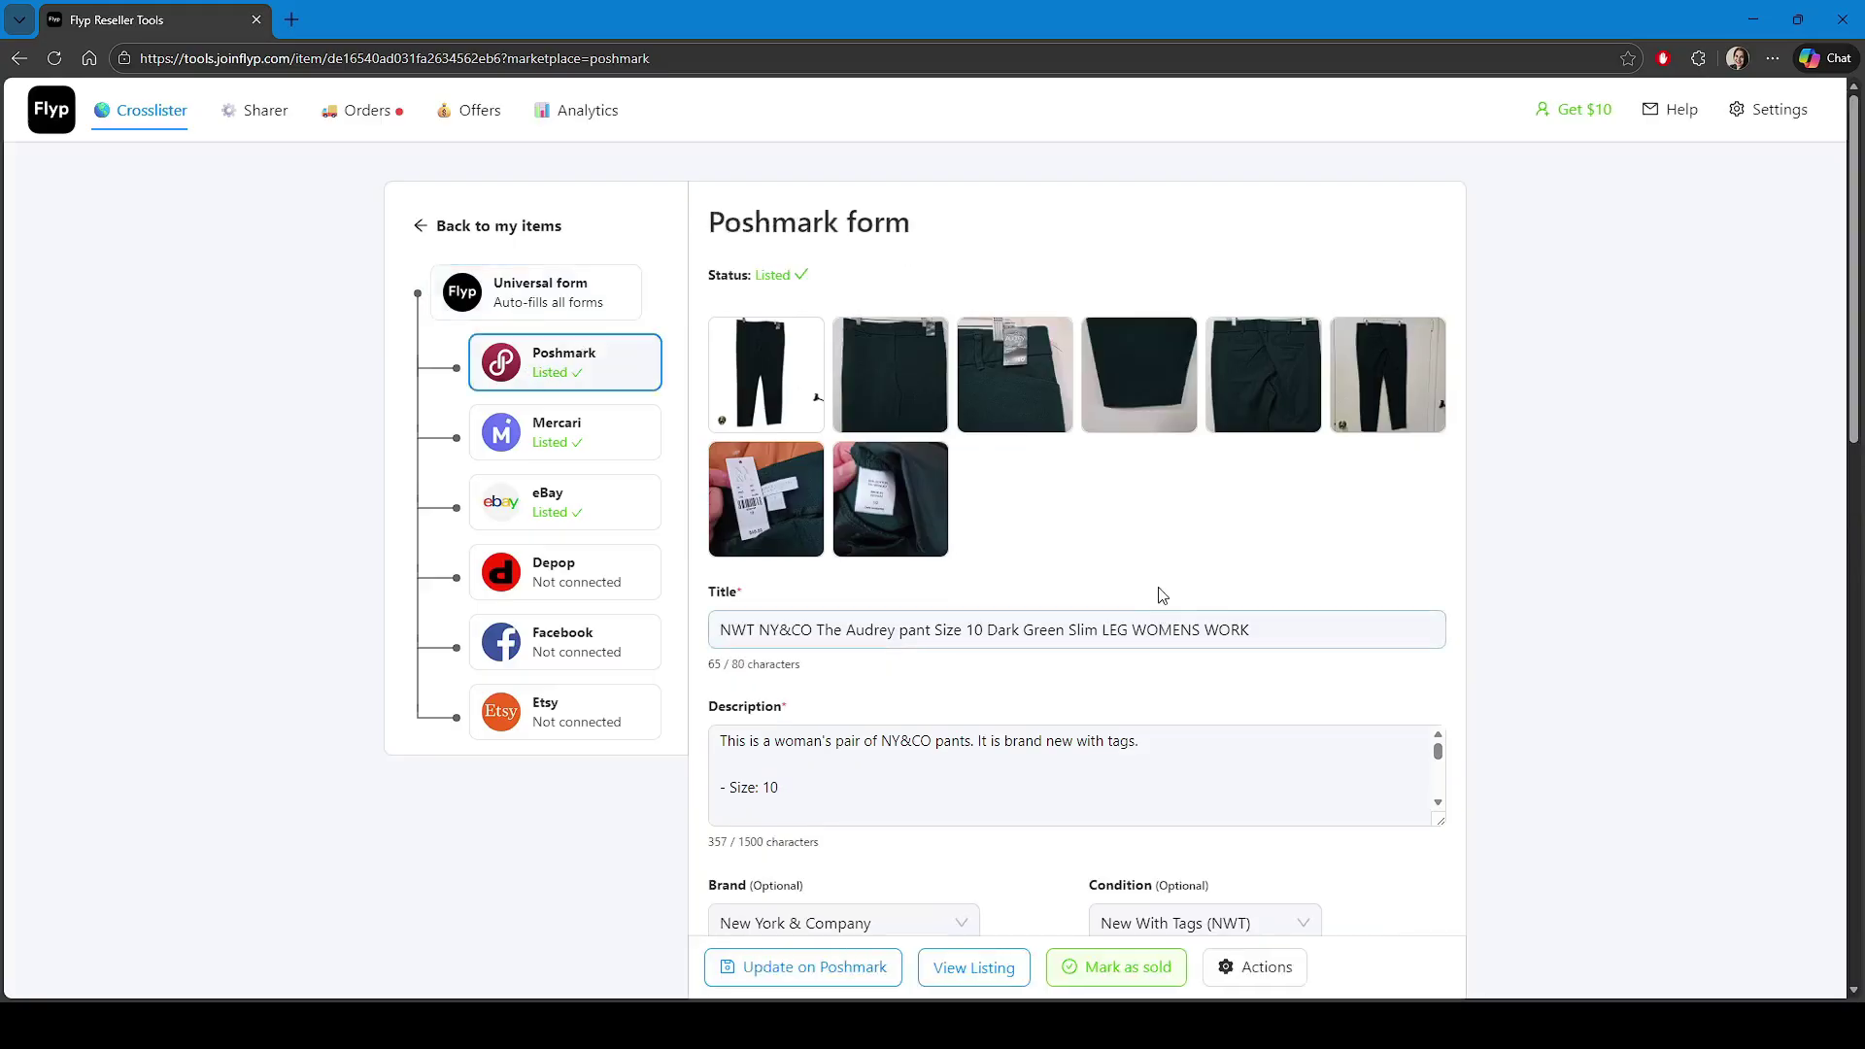
{"action": "scroll", "coordinate": [1159, 595], "scroll_direction": "down", "scroll_amount": 1}
{"action": "scroll", "coordinate": [1163, 595], "scroll_direction": "down", "scroll_amount": 5}
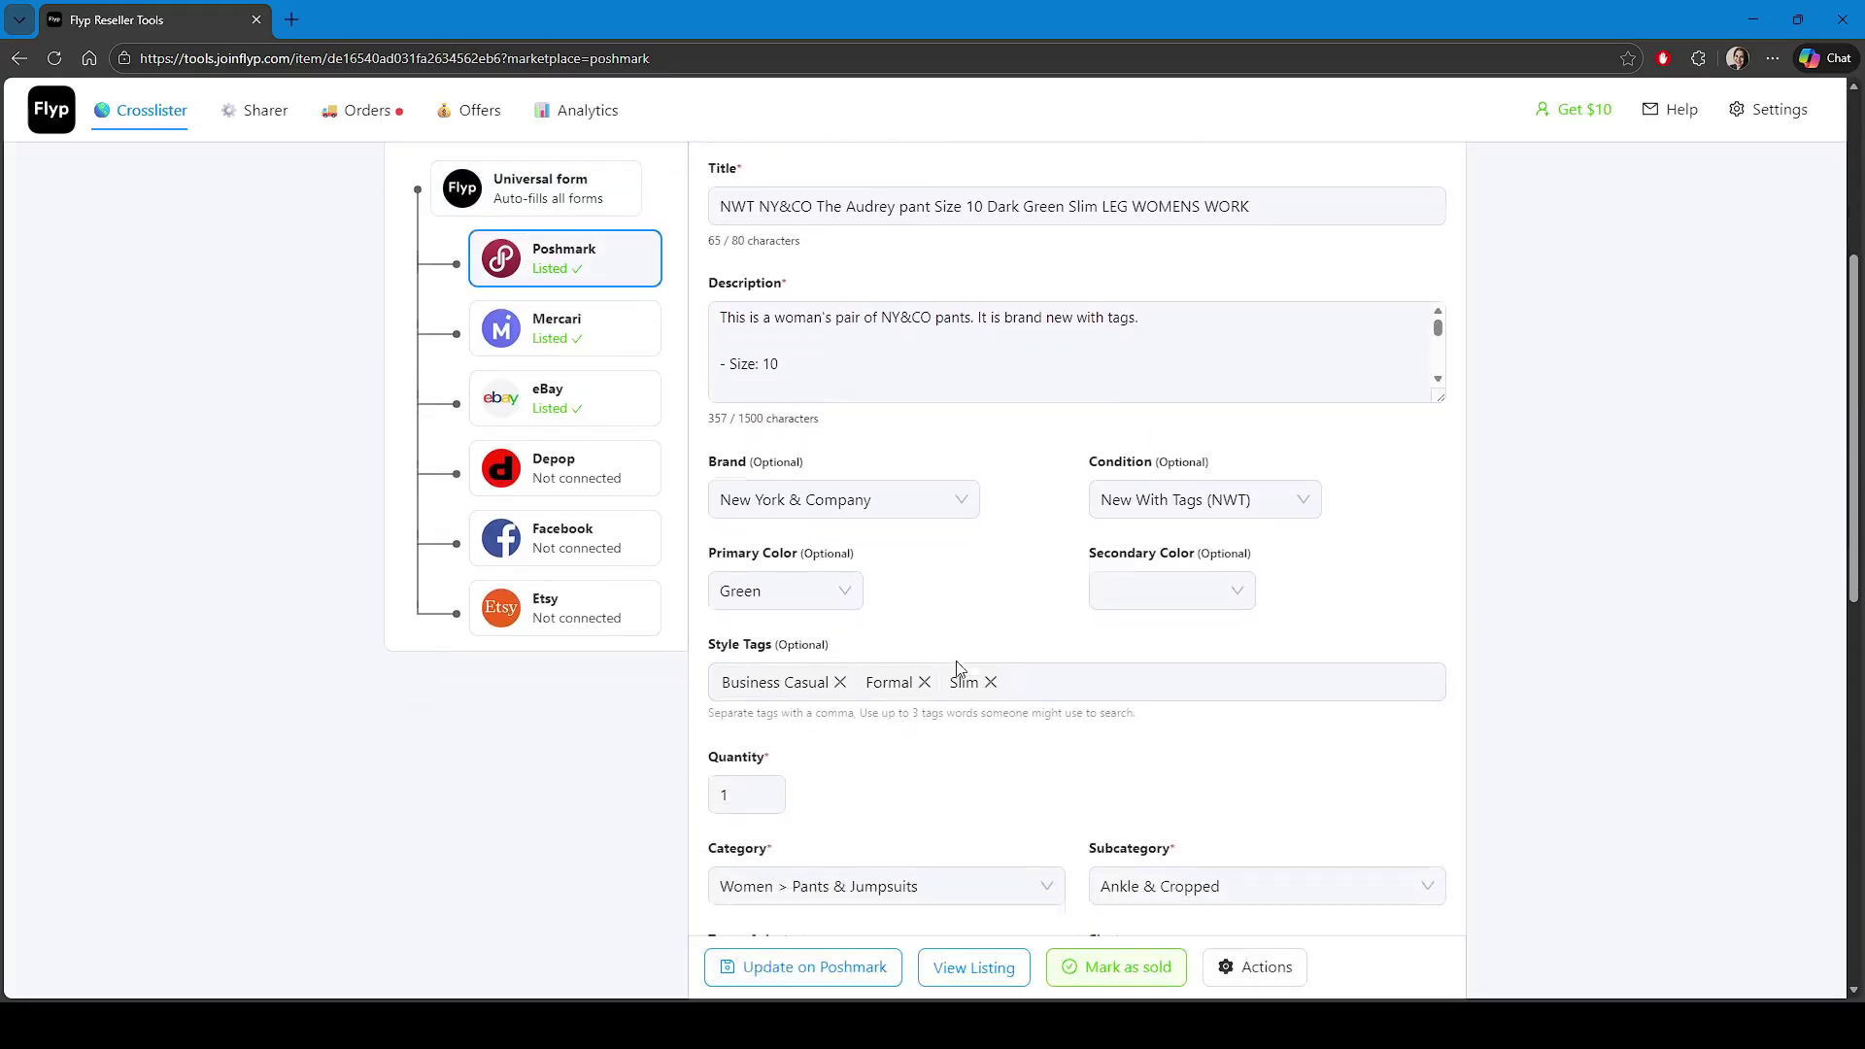
{"action": "scroll", "coordinate": [959, 668], "scroll_direction": "down", "scroll_amount": 3}
{"action": "scroll", "coordinate": [1011, 544], "scroll_direction": "down", "scroll_amount": 5}
{"action": "left_click", "coordinate": [1103, 351]}
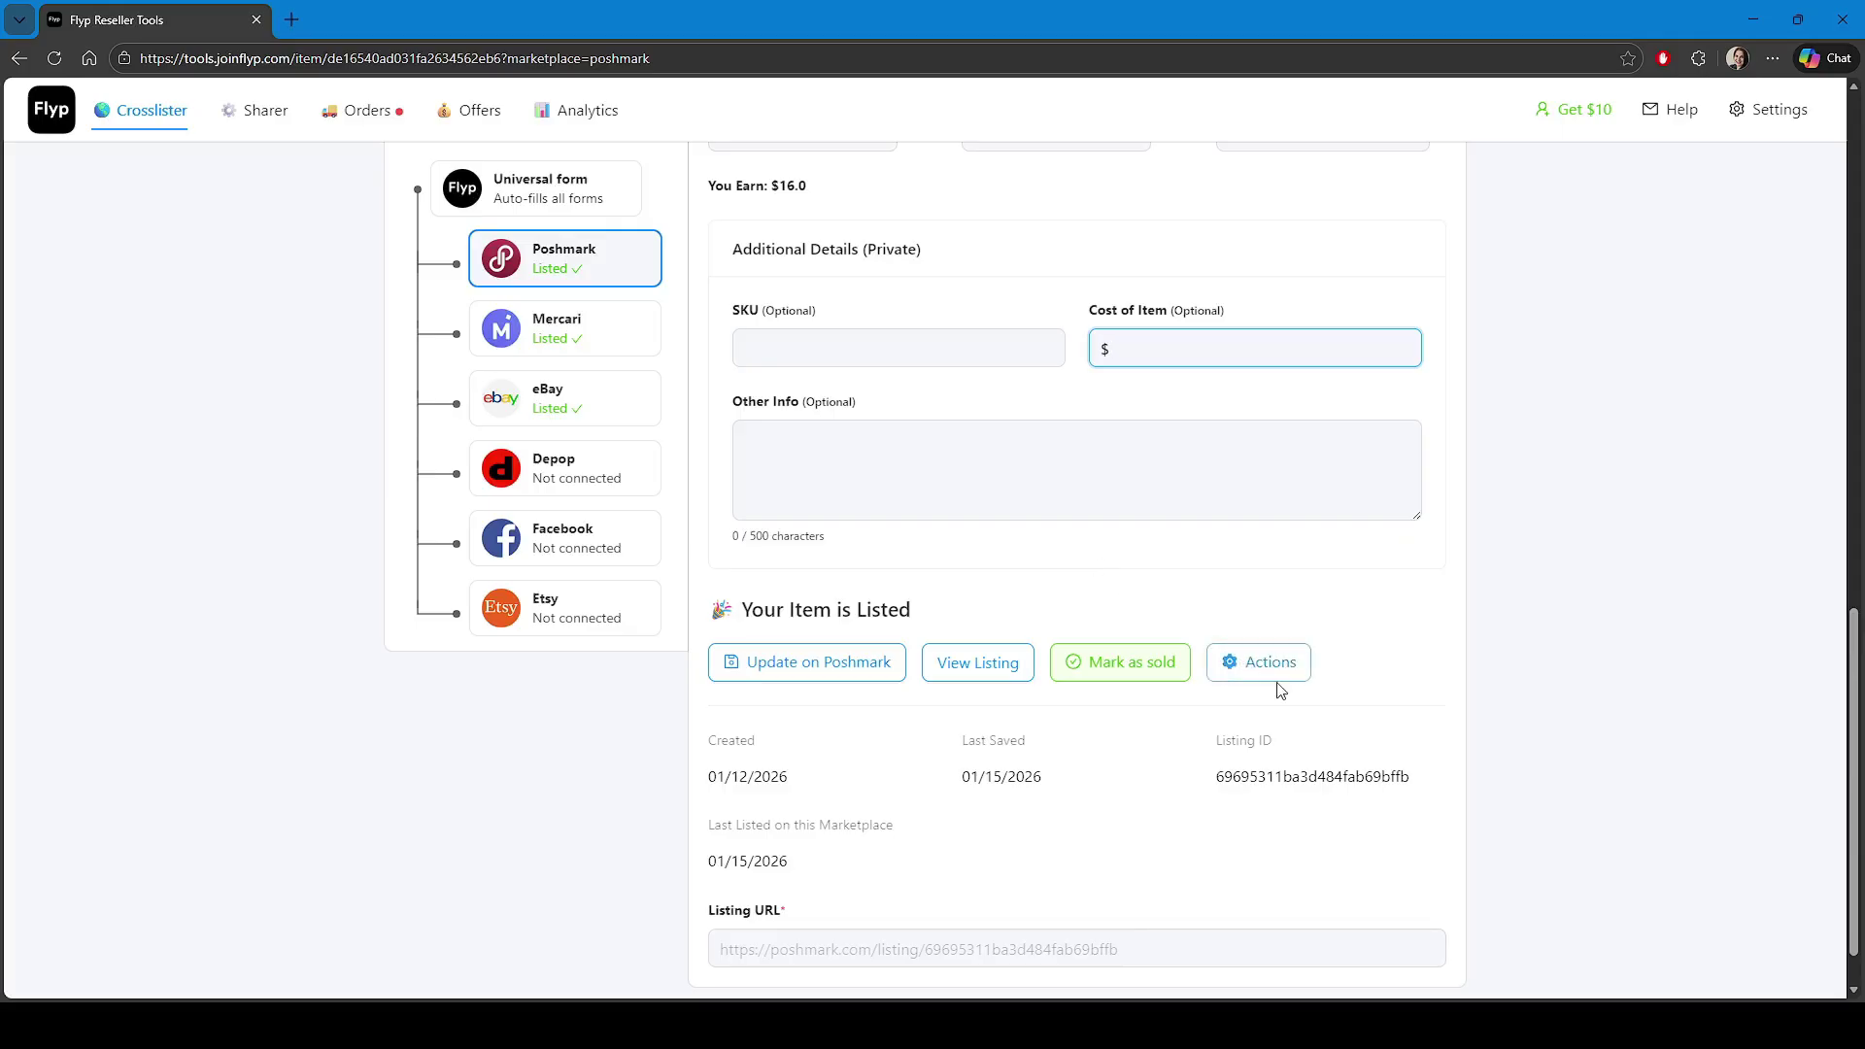
Check the listing's available delist actions and update the pant's live listing on Poshmark
{"action": "left_click", "coordinate": [1227, 670]}
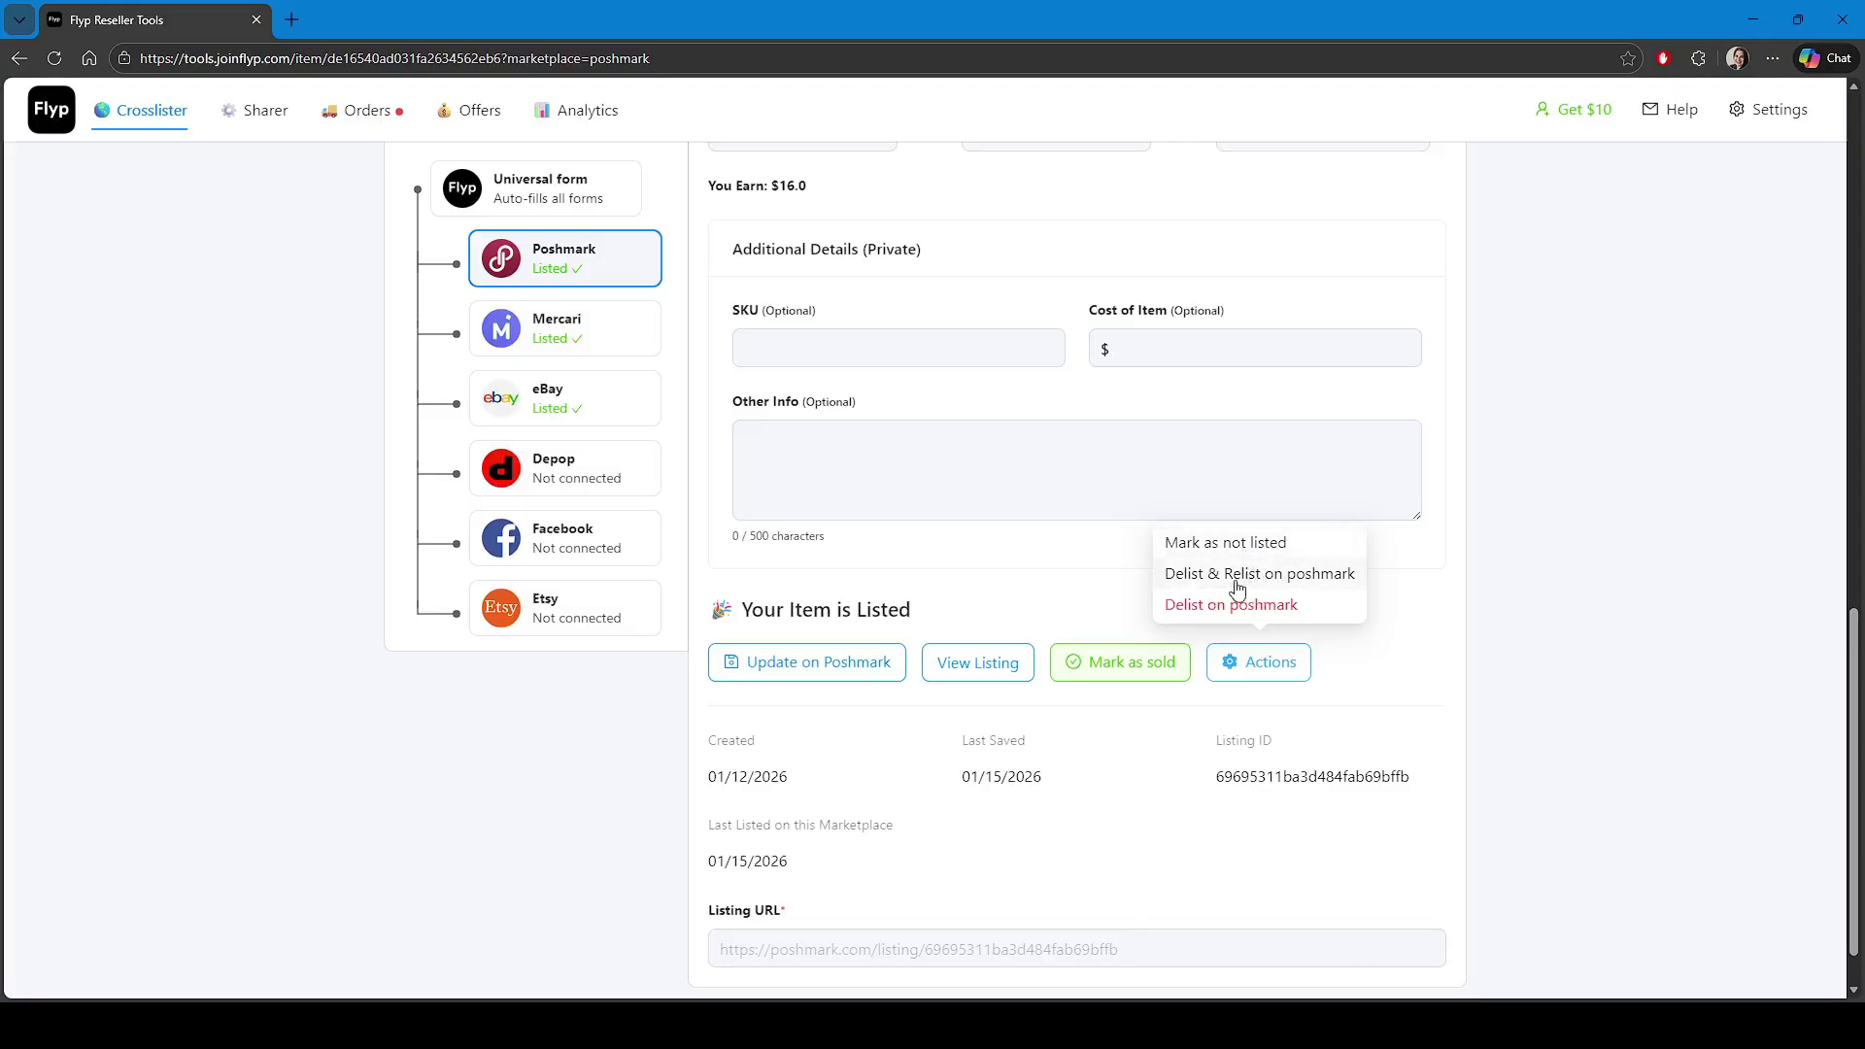
{"action": "left_click", "coordinate": [1107, 577]}
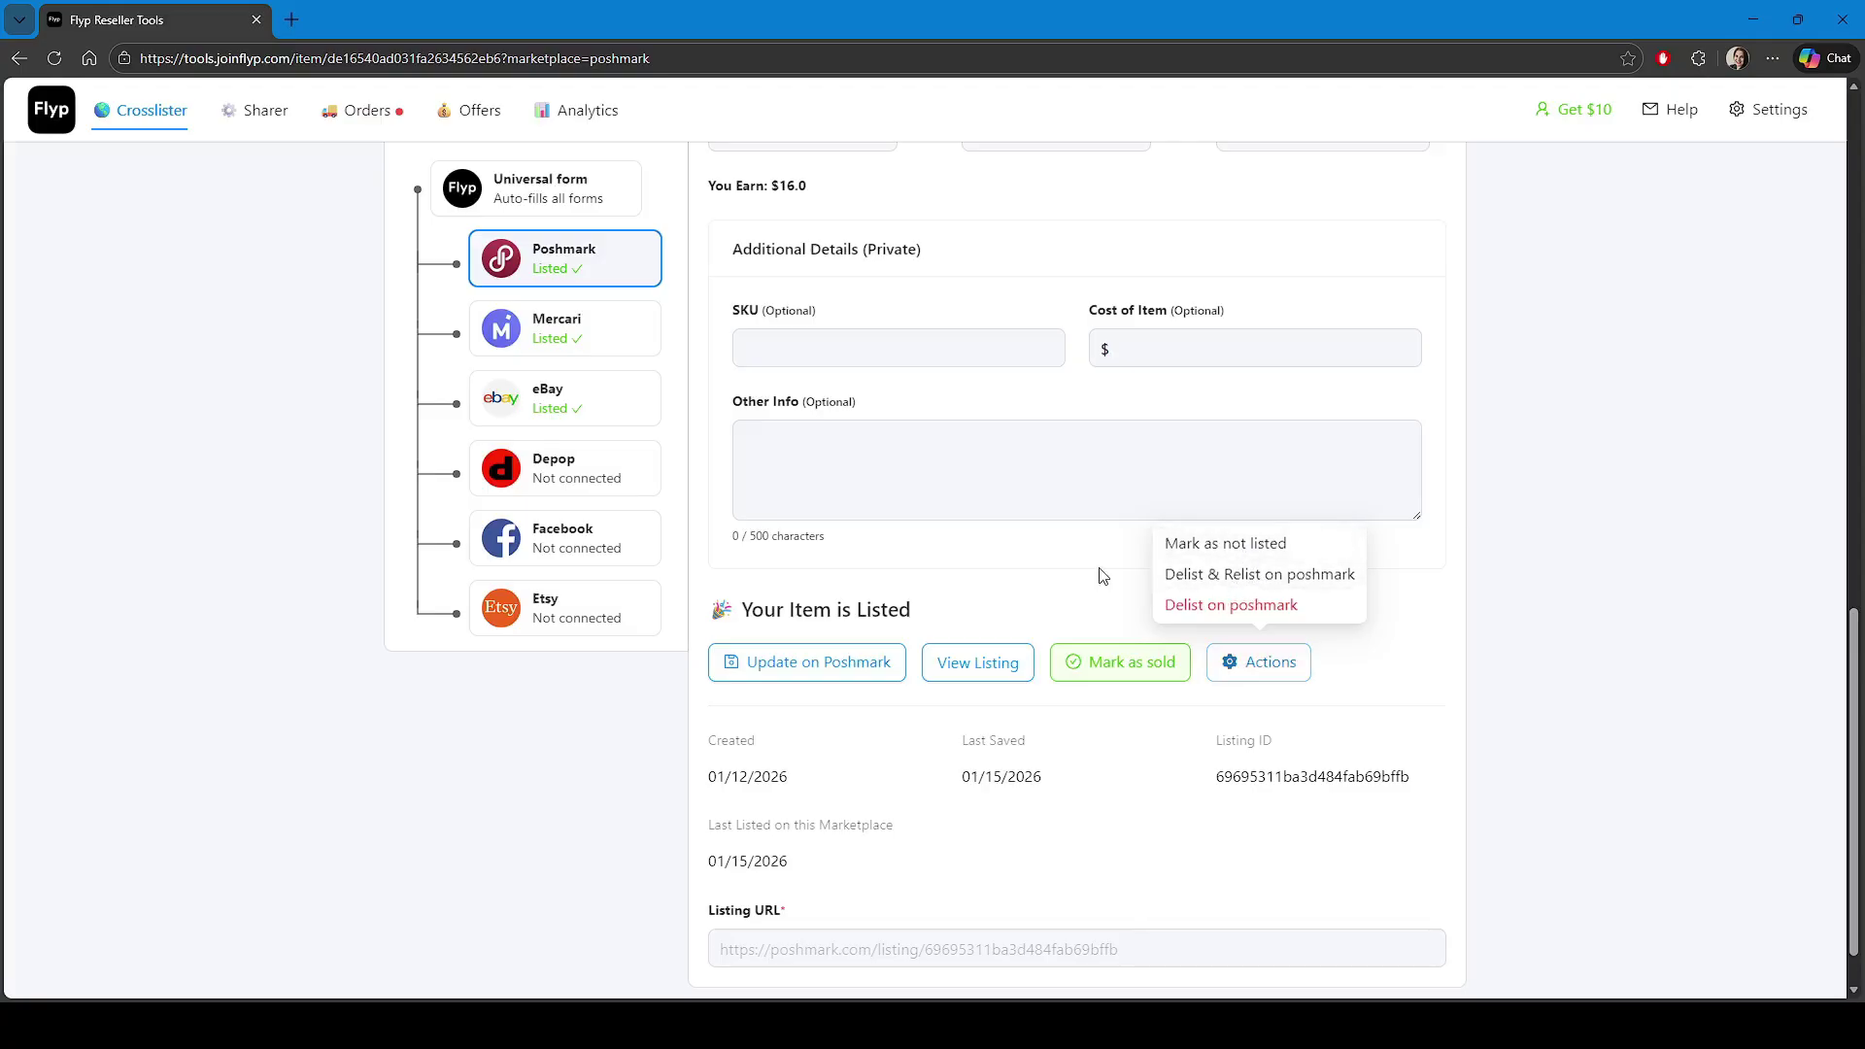
{"action": "left_click", "coordinate": [829, 668]}
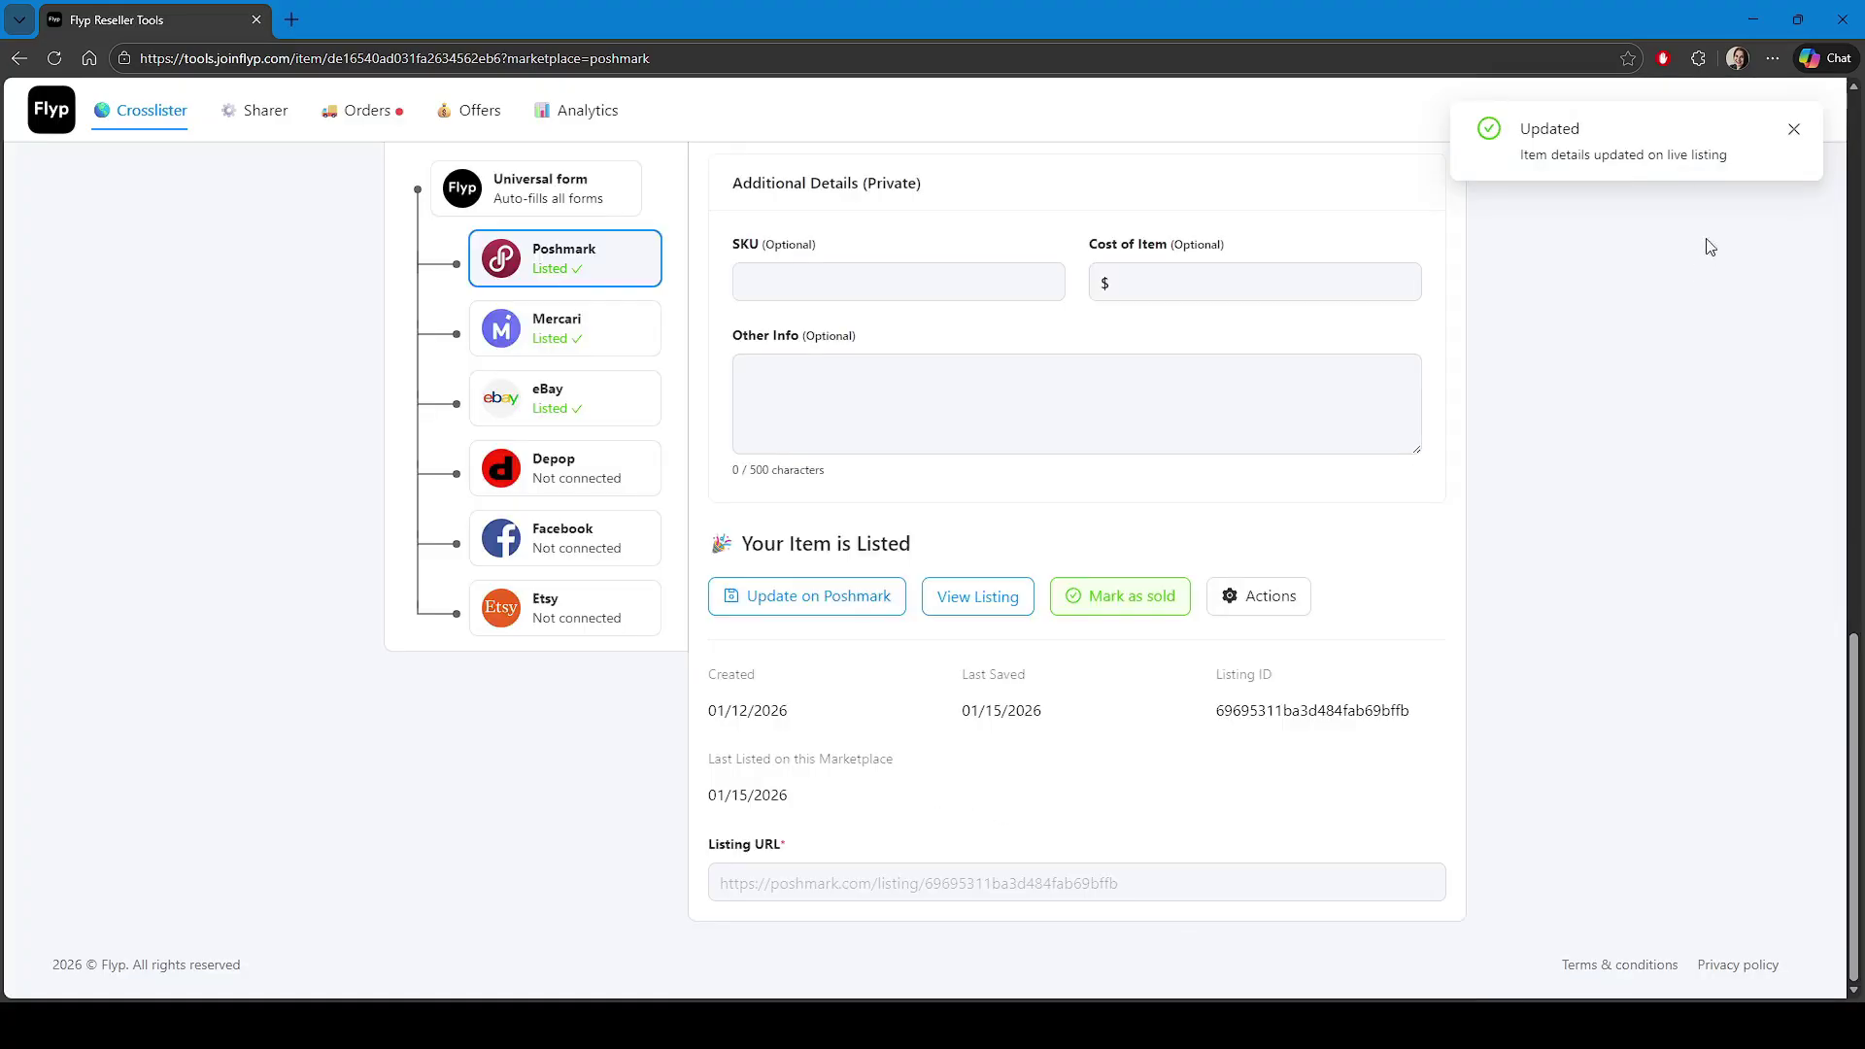
{"action": "left_click", "coordinate": [1795, 130]}
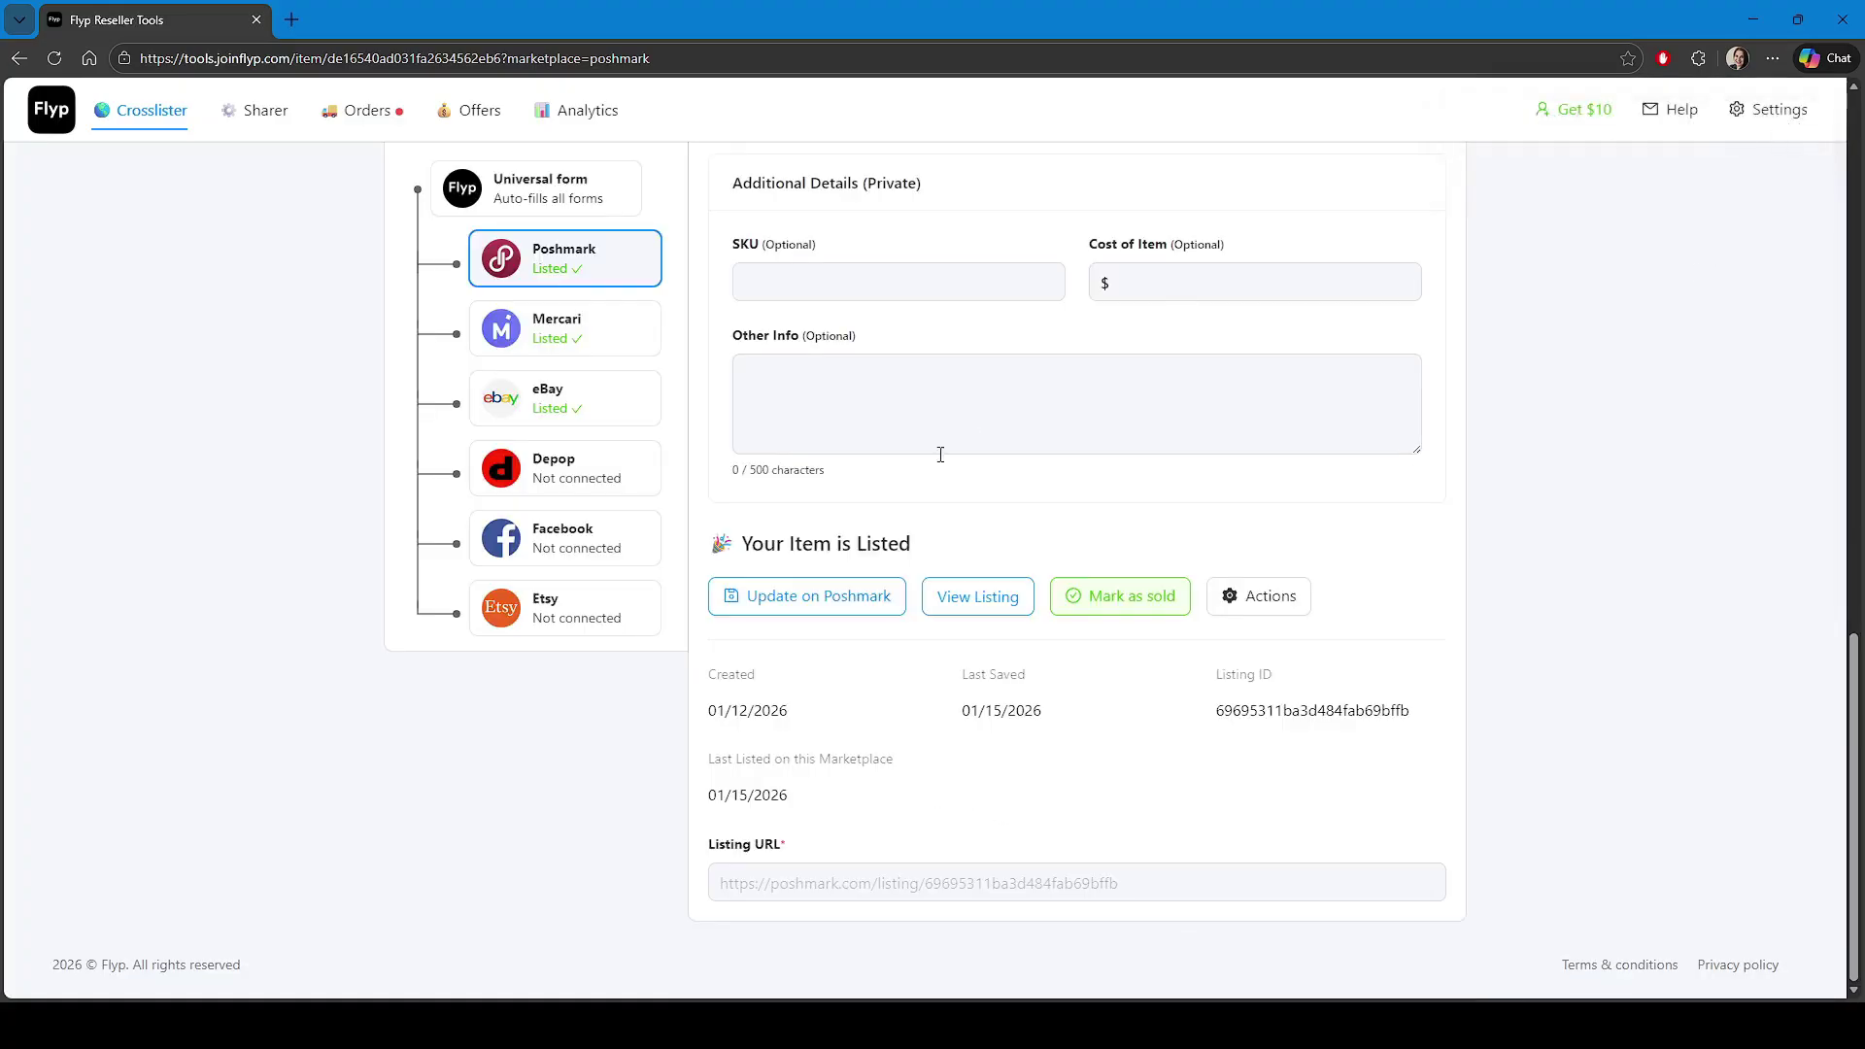
View the pant's Mercari form with its photos, title and description
{"action": "scroll", "coordinate": [964, 546], "scroll_direction": "up", "scroll_amount": 7}
{"action": "left_click", "coordinate": [581, 337]}
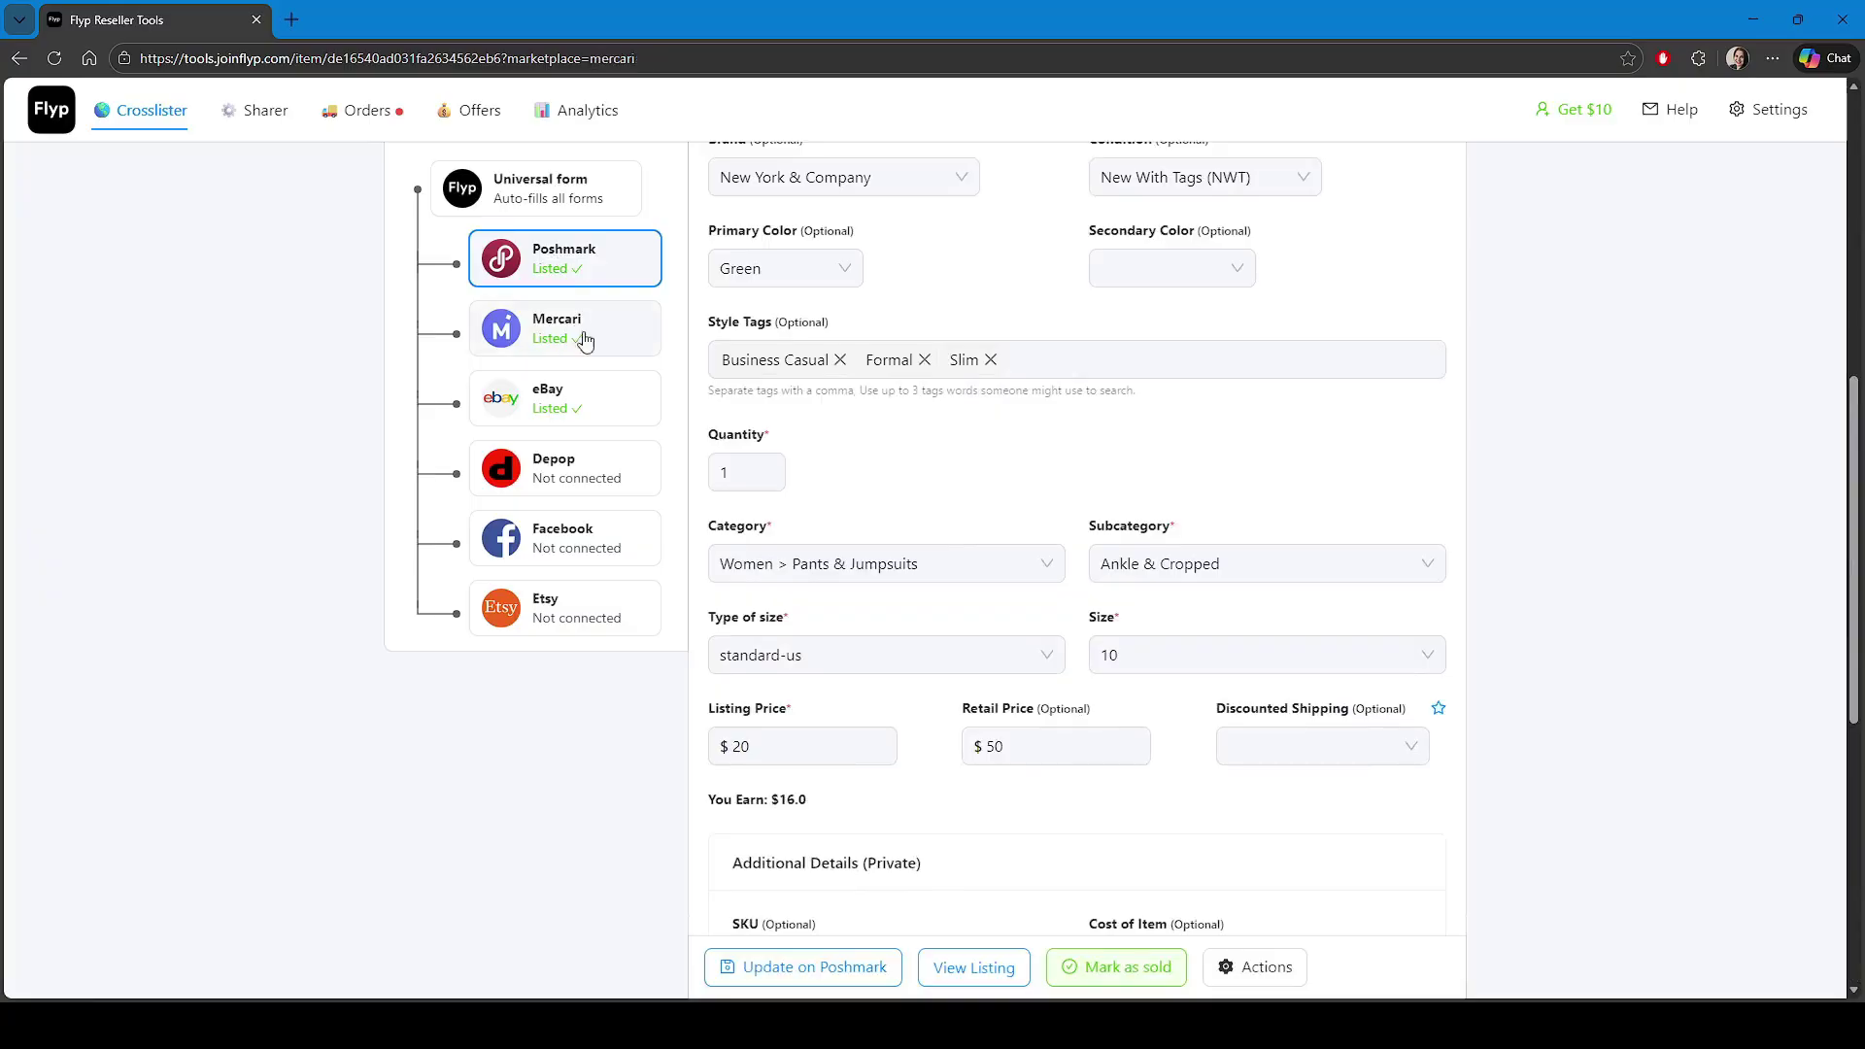
{"action": "scroll", "coordinate": [1112, 458], "scroll_direction": "up", "scroll_amount": 7}
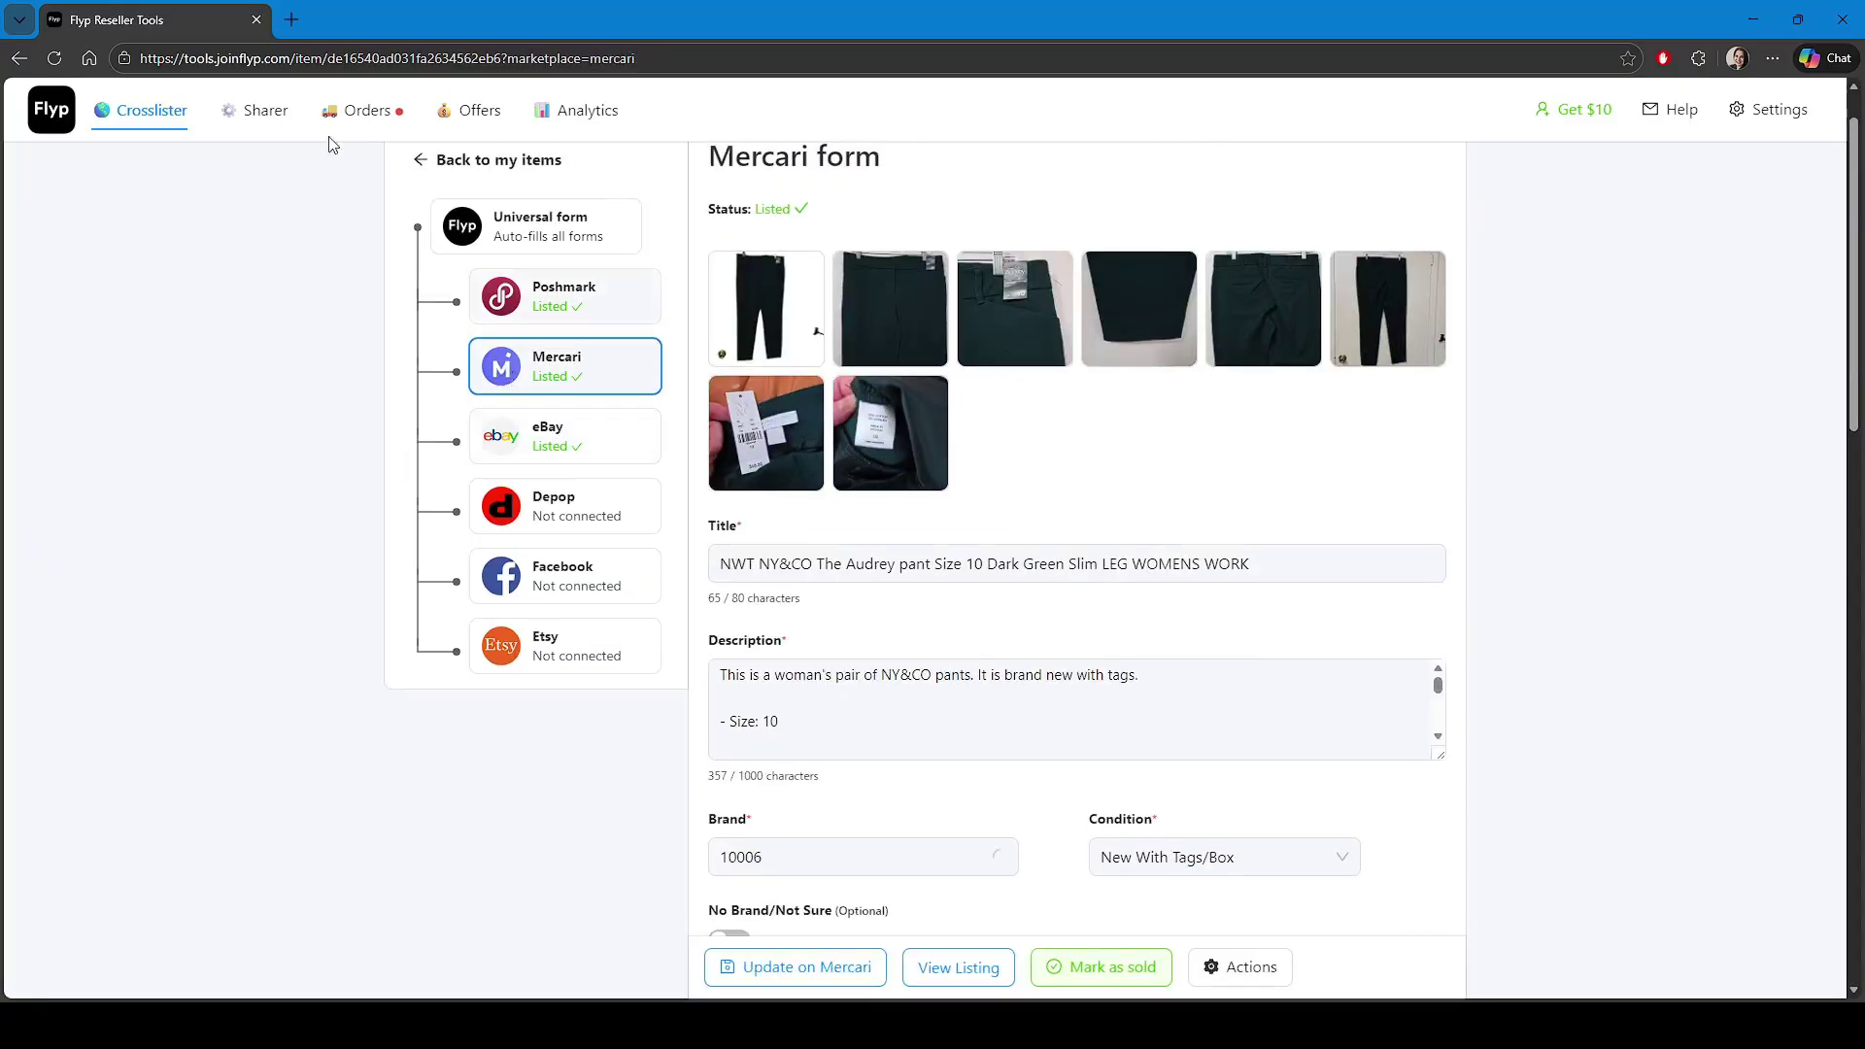
Filter the items list to drafts and open the Poshmark form of the Old-navy Women's Black Dress
{"action": "left_click", "coordinate": [158, 122]}
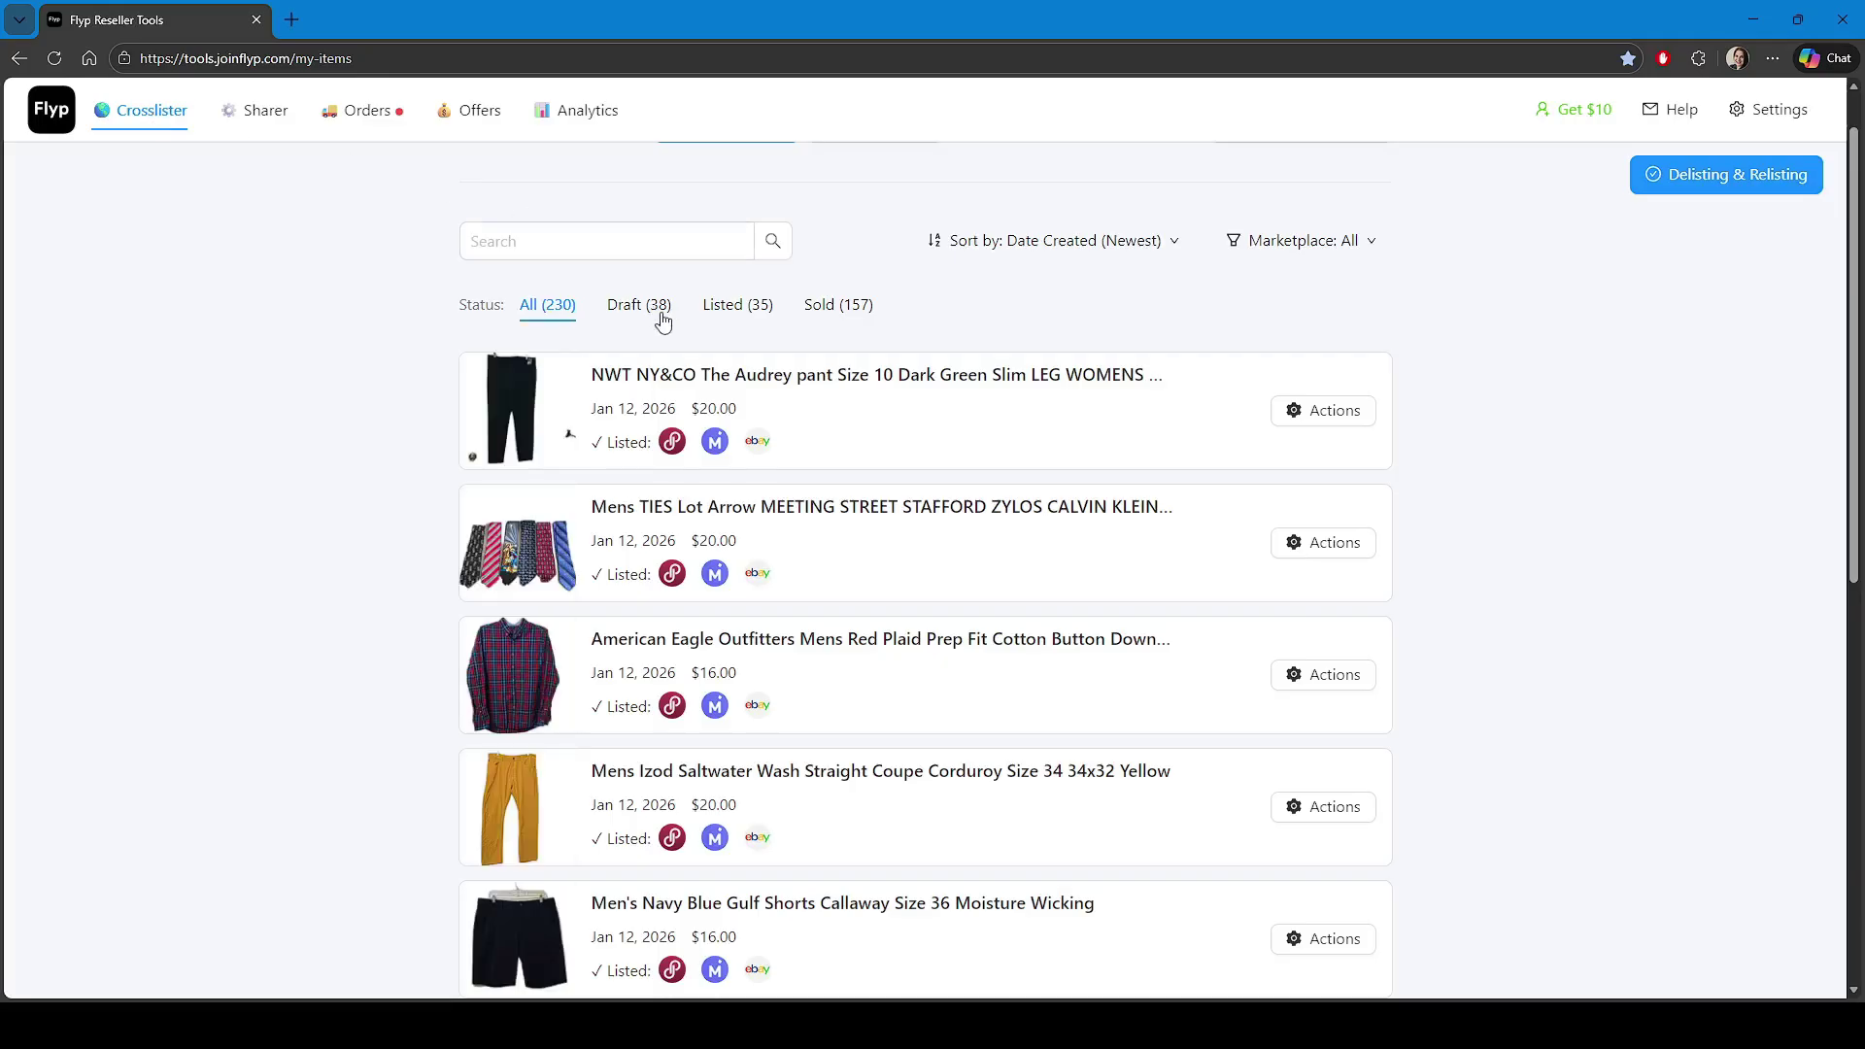
{"action": "left_click", "coordinate": [659, 311]}
{"action": "left_click", "coordinate": [928, 432]}
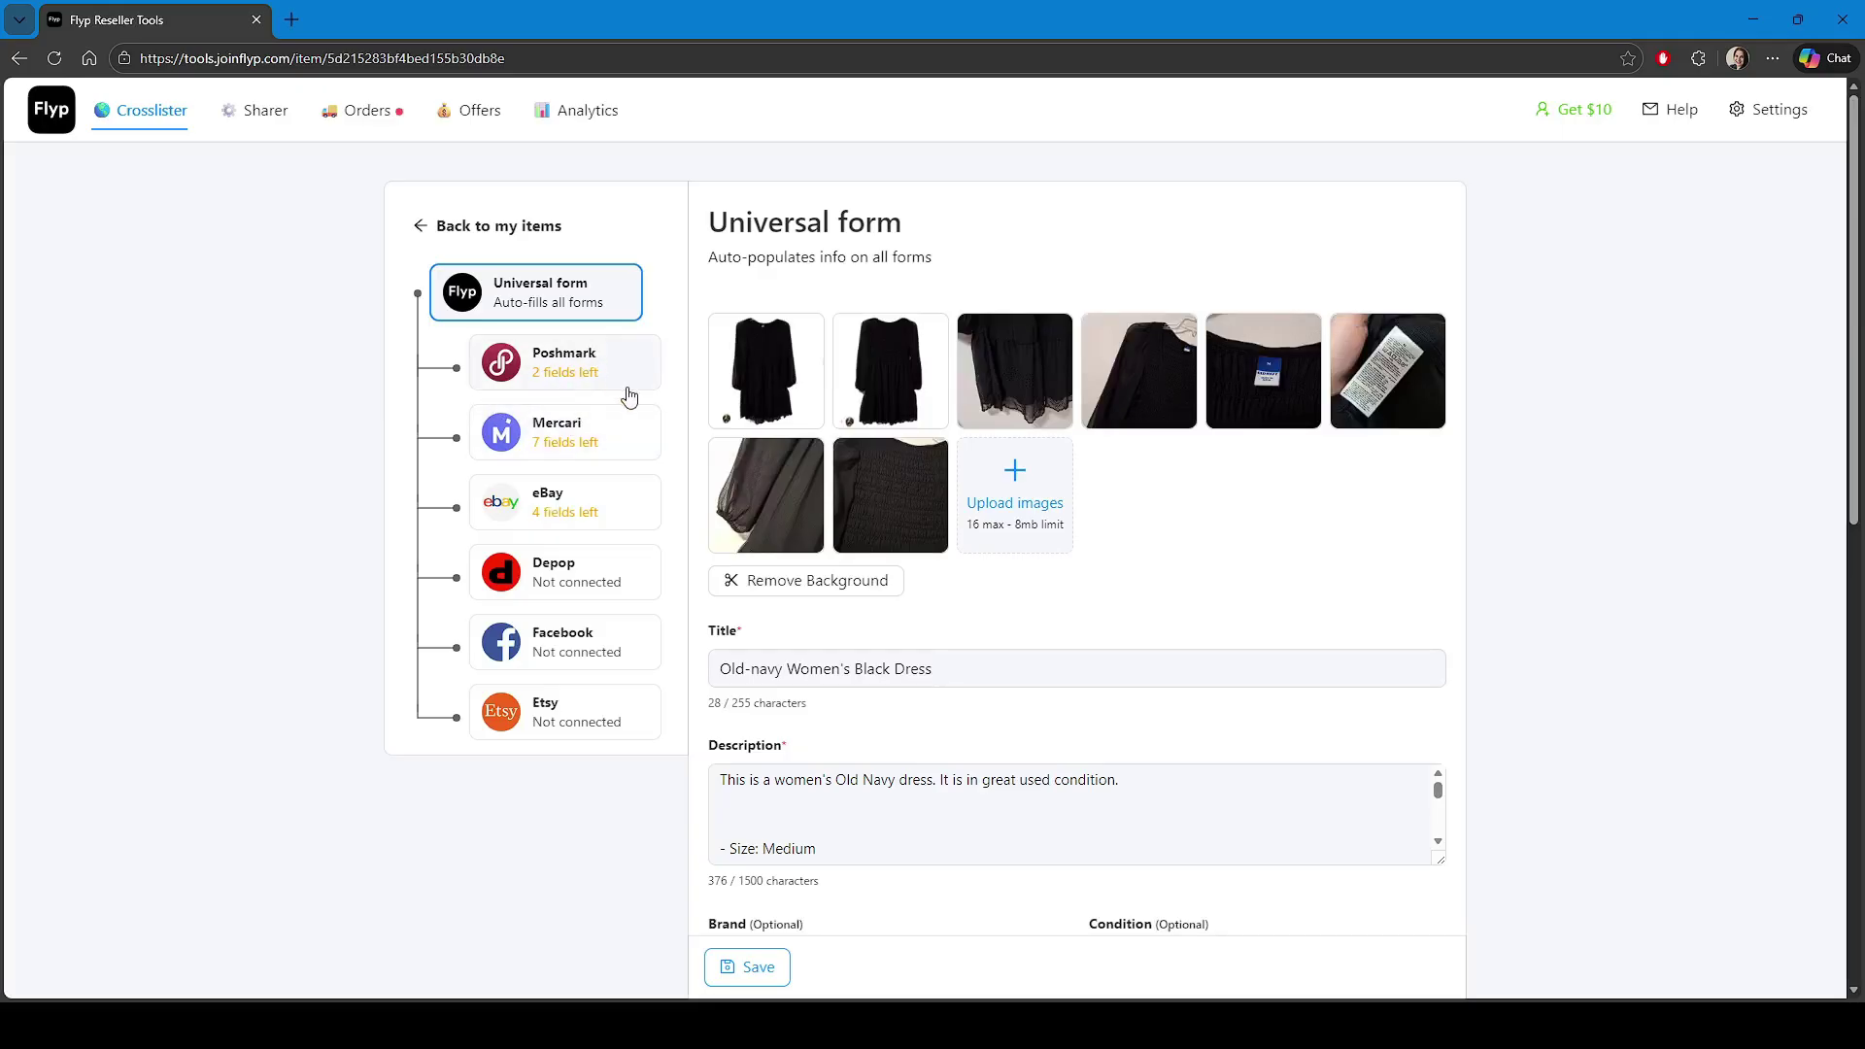
{"action": "left_click", "coordinate": [602, 372]}
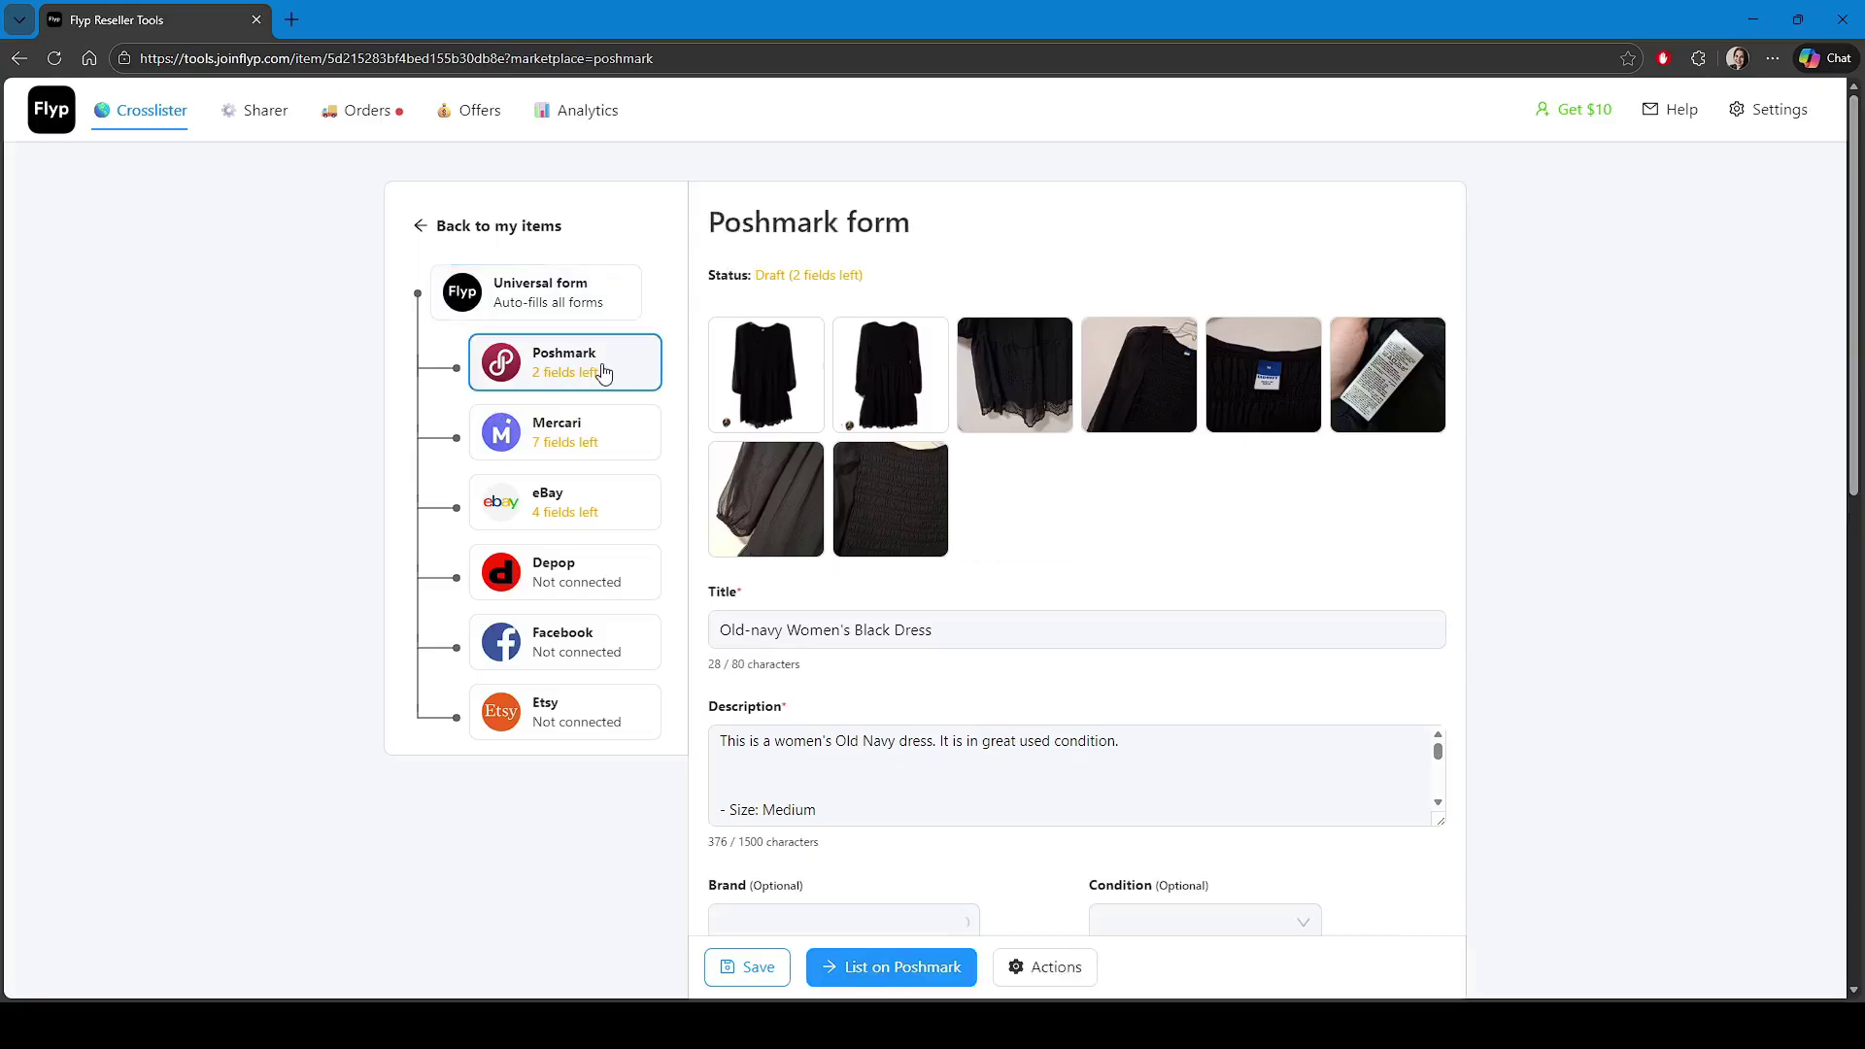
Set the category on the dress's Poshmark form to Women > Dresses
{"action": "scroll", "coordinate": [1202, 512], "scroll_direction": "down", "scroll_amount": 5}
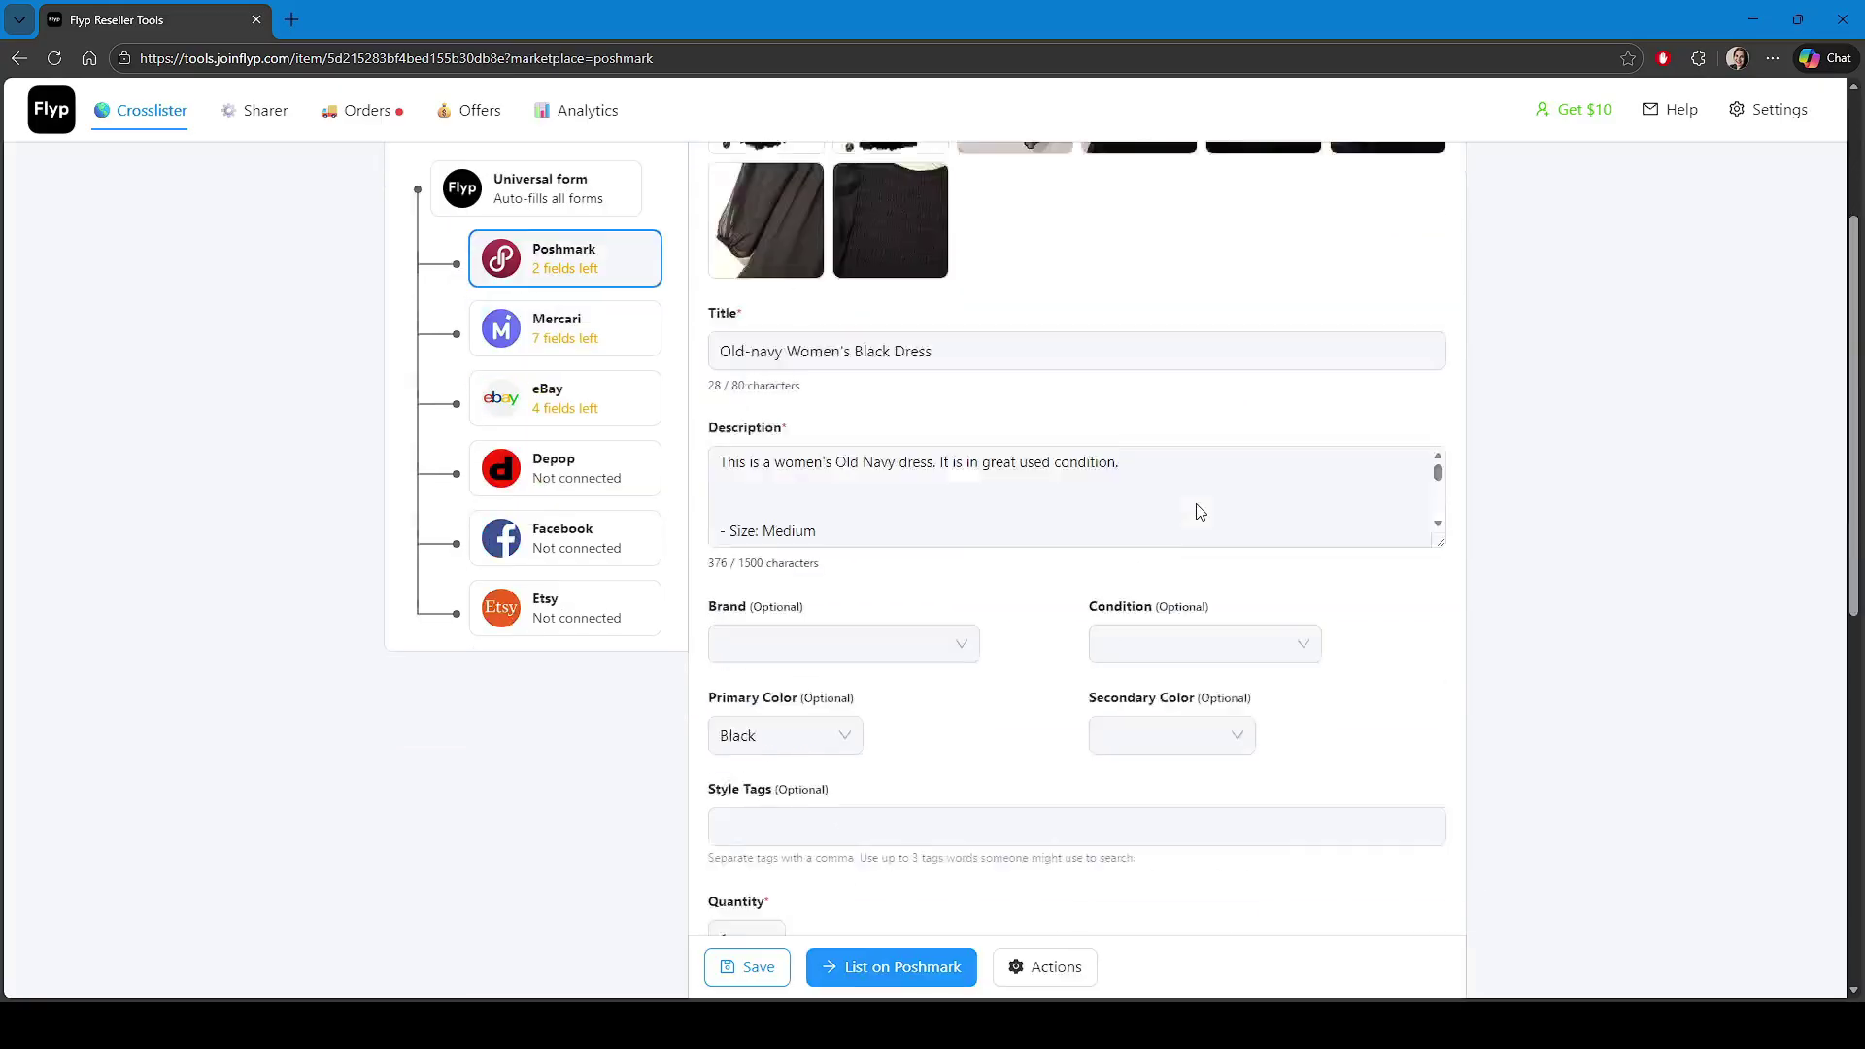
{"action": "scroll", "coordinate": [1308, 534], "scroll_direction": "down", "scroll_amount": 3}
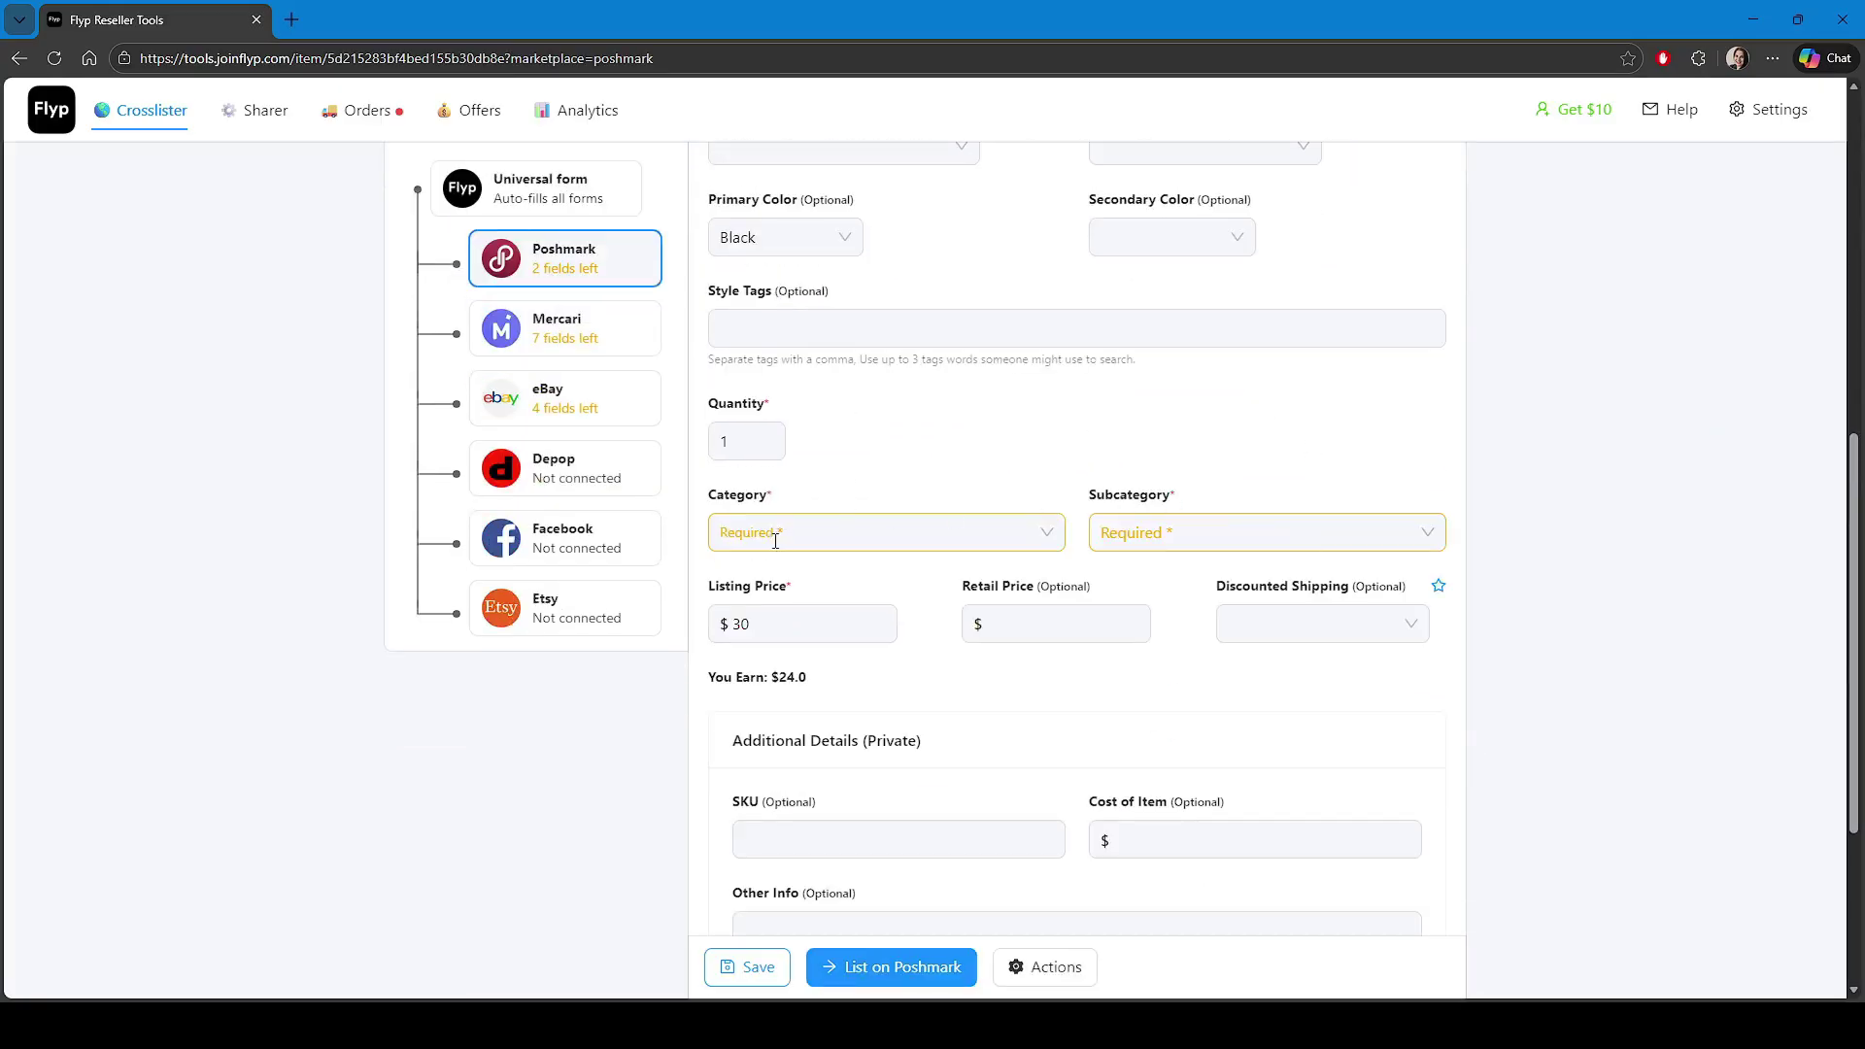
{"action": "left_click", "coordinate": [778, 541]}
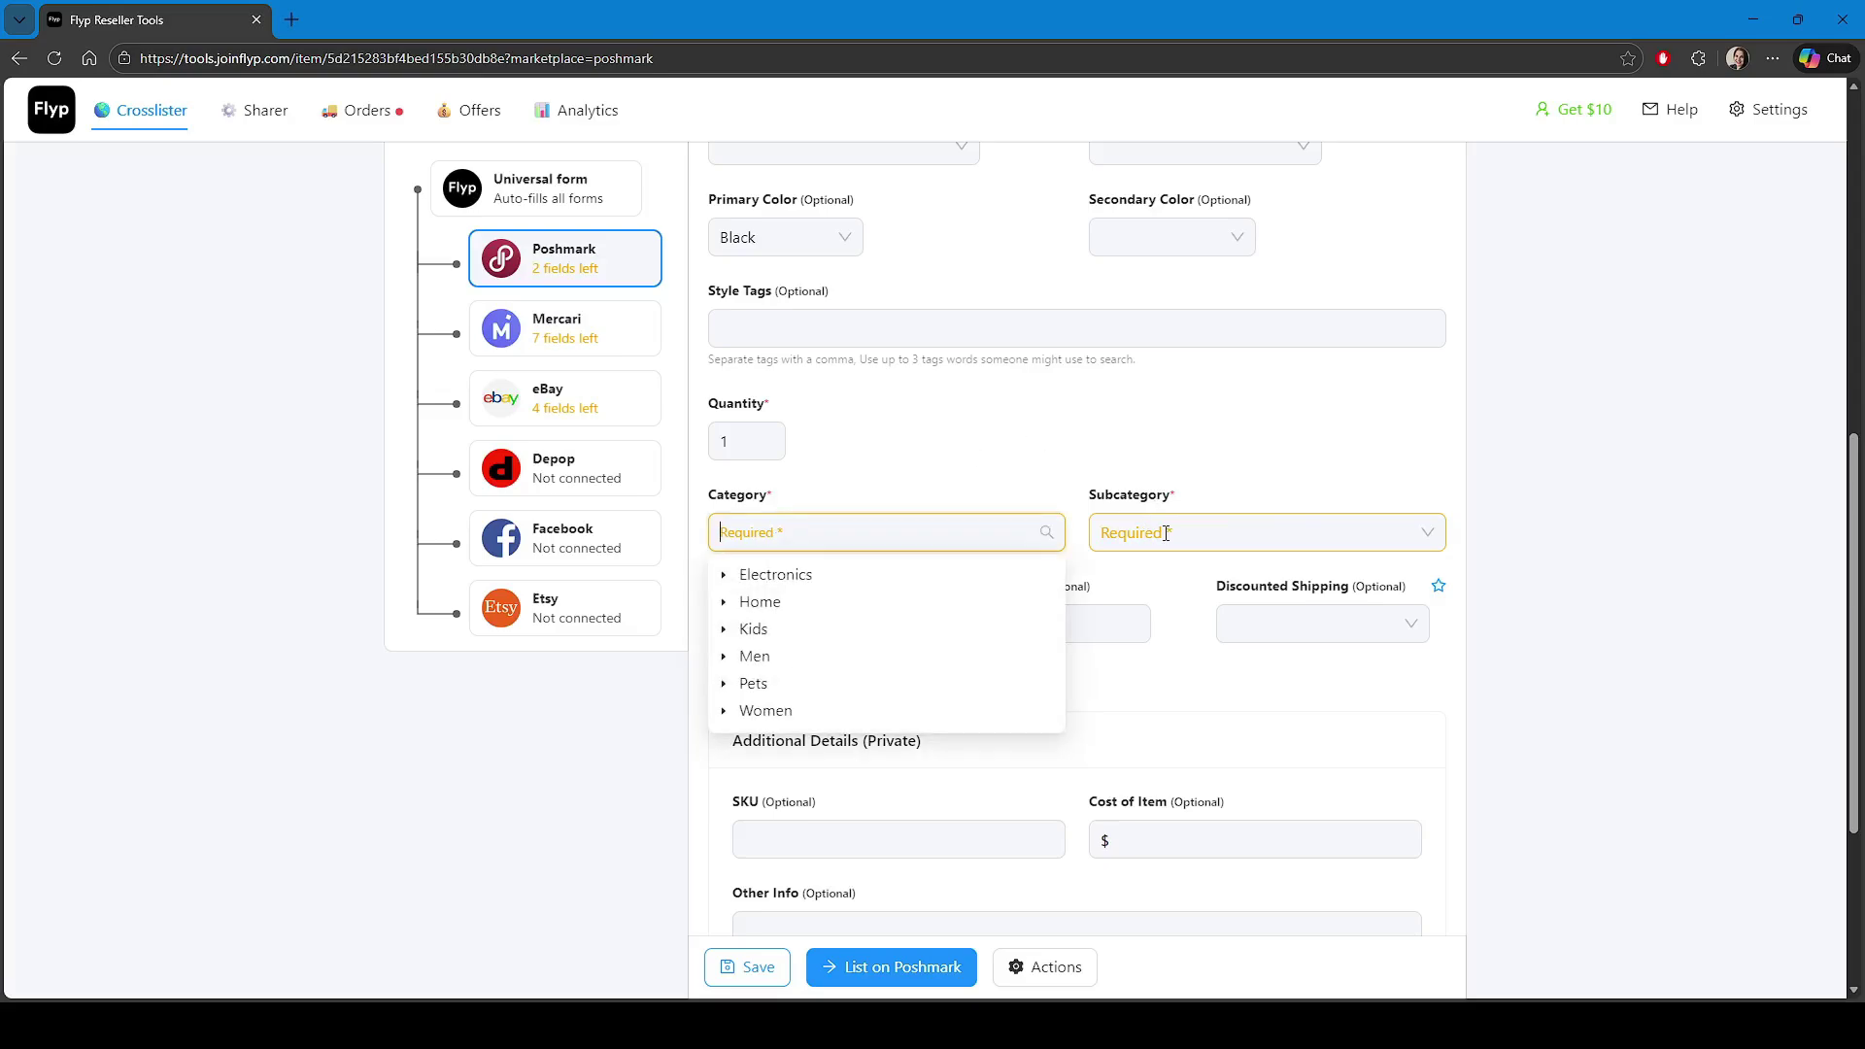
{"action": "left_click", "coordinate": [749, 711]}
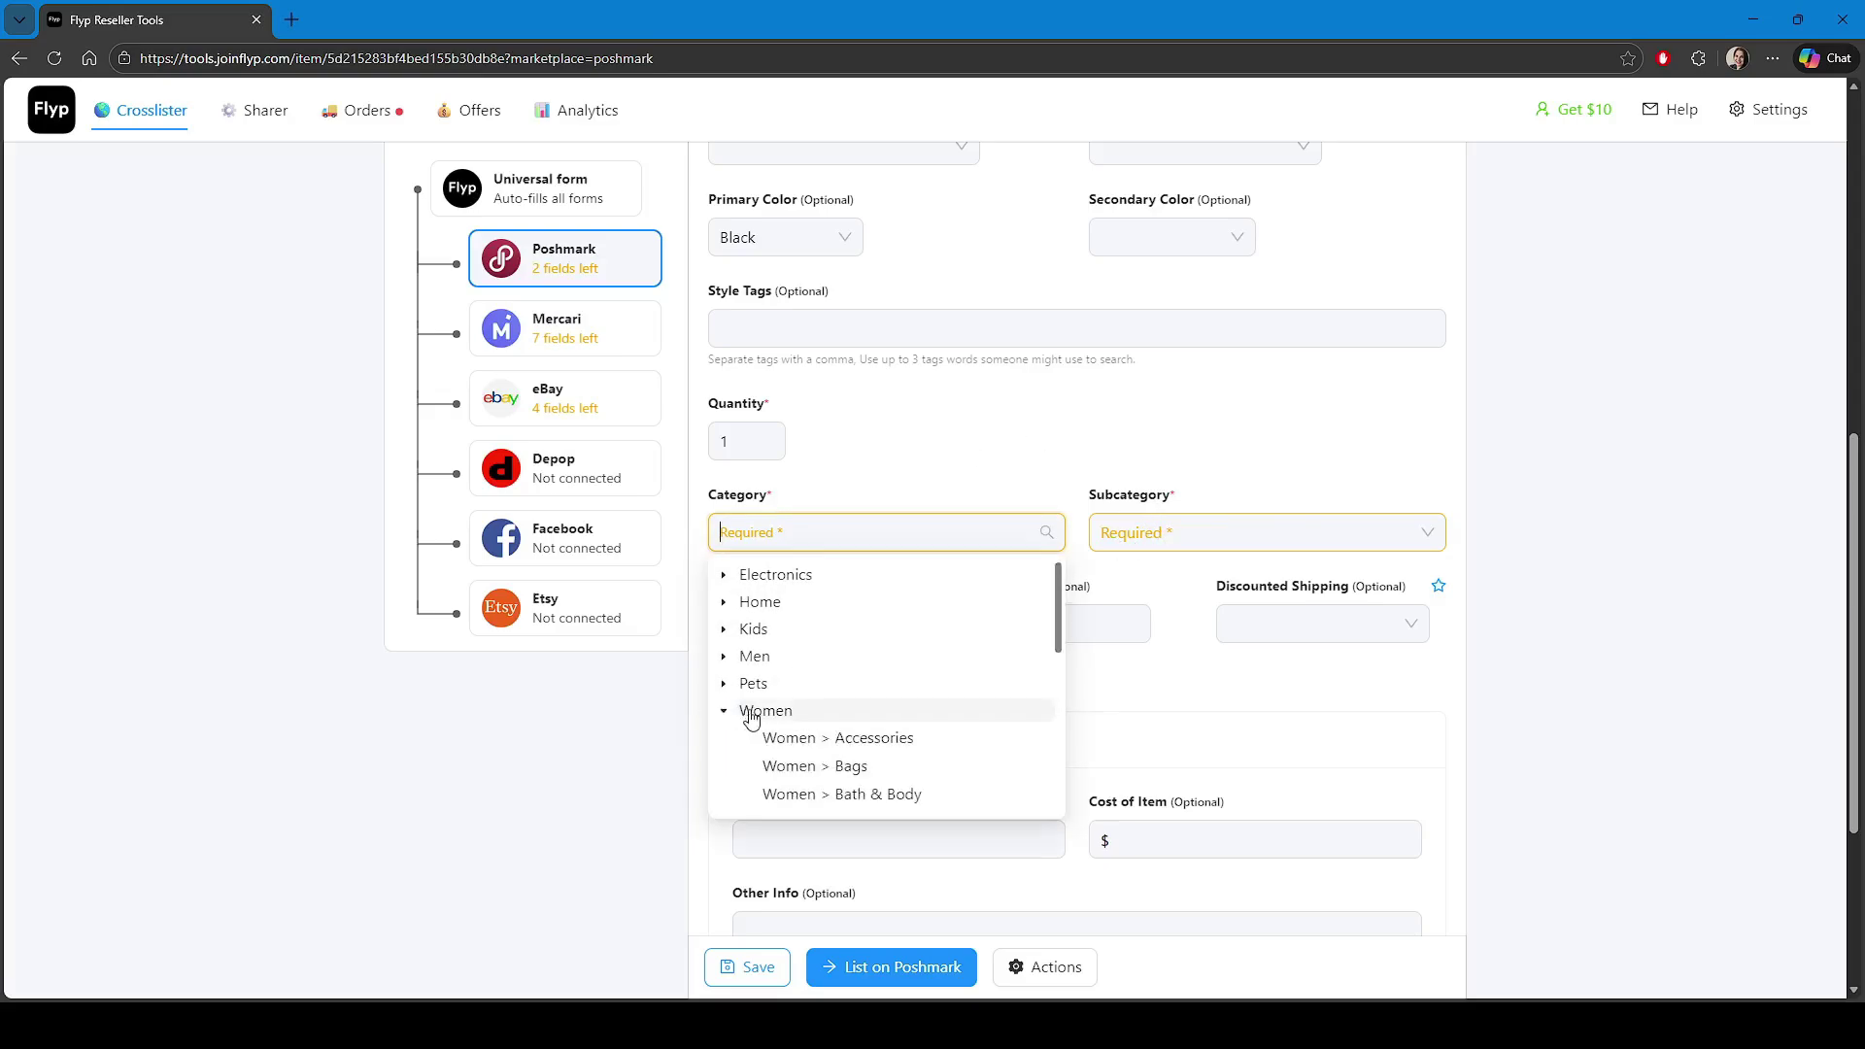
{"action": "scroll", "coordinate": [903, 676], "scroll_direction": "down", "scroll_amount": 3}
{"action": "left_click", "coordinate": [861, 628]}
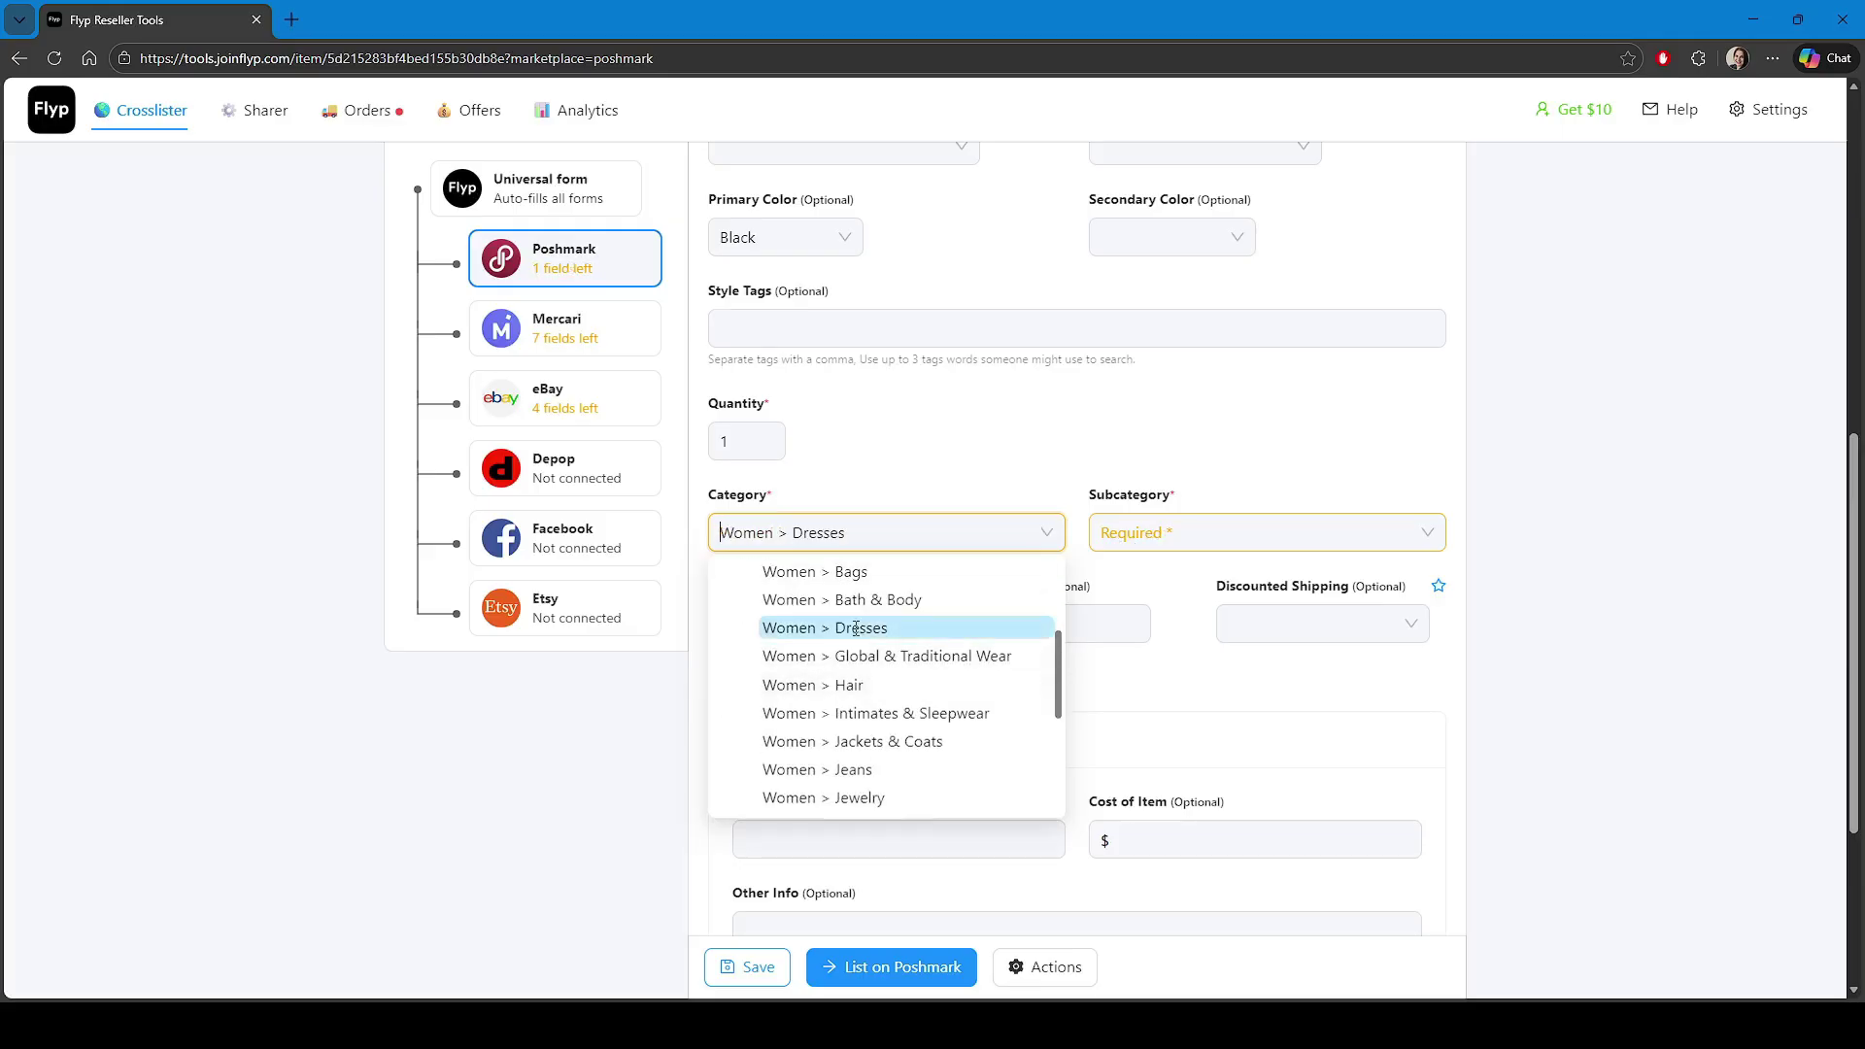
Browse the available dress subcategories and choose Long Sleeve for the Poshmark listing
{"action": "left_click", "coordinate": [1156, 542]}
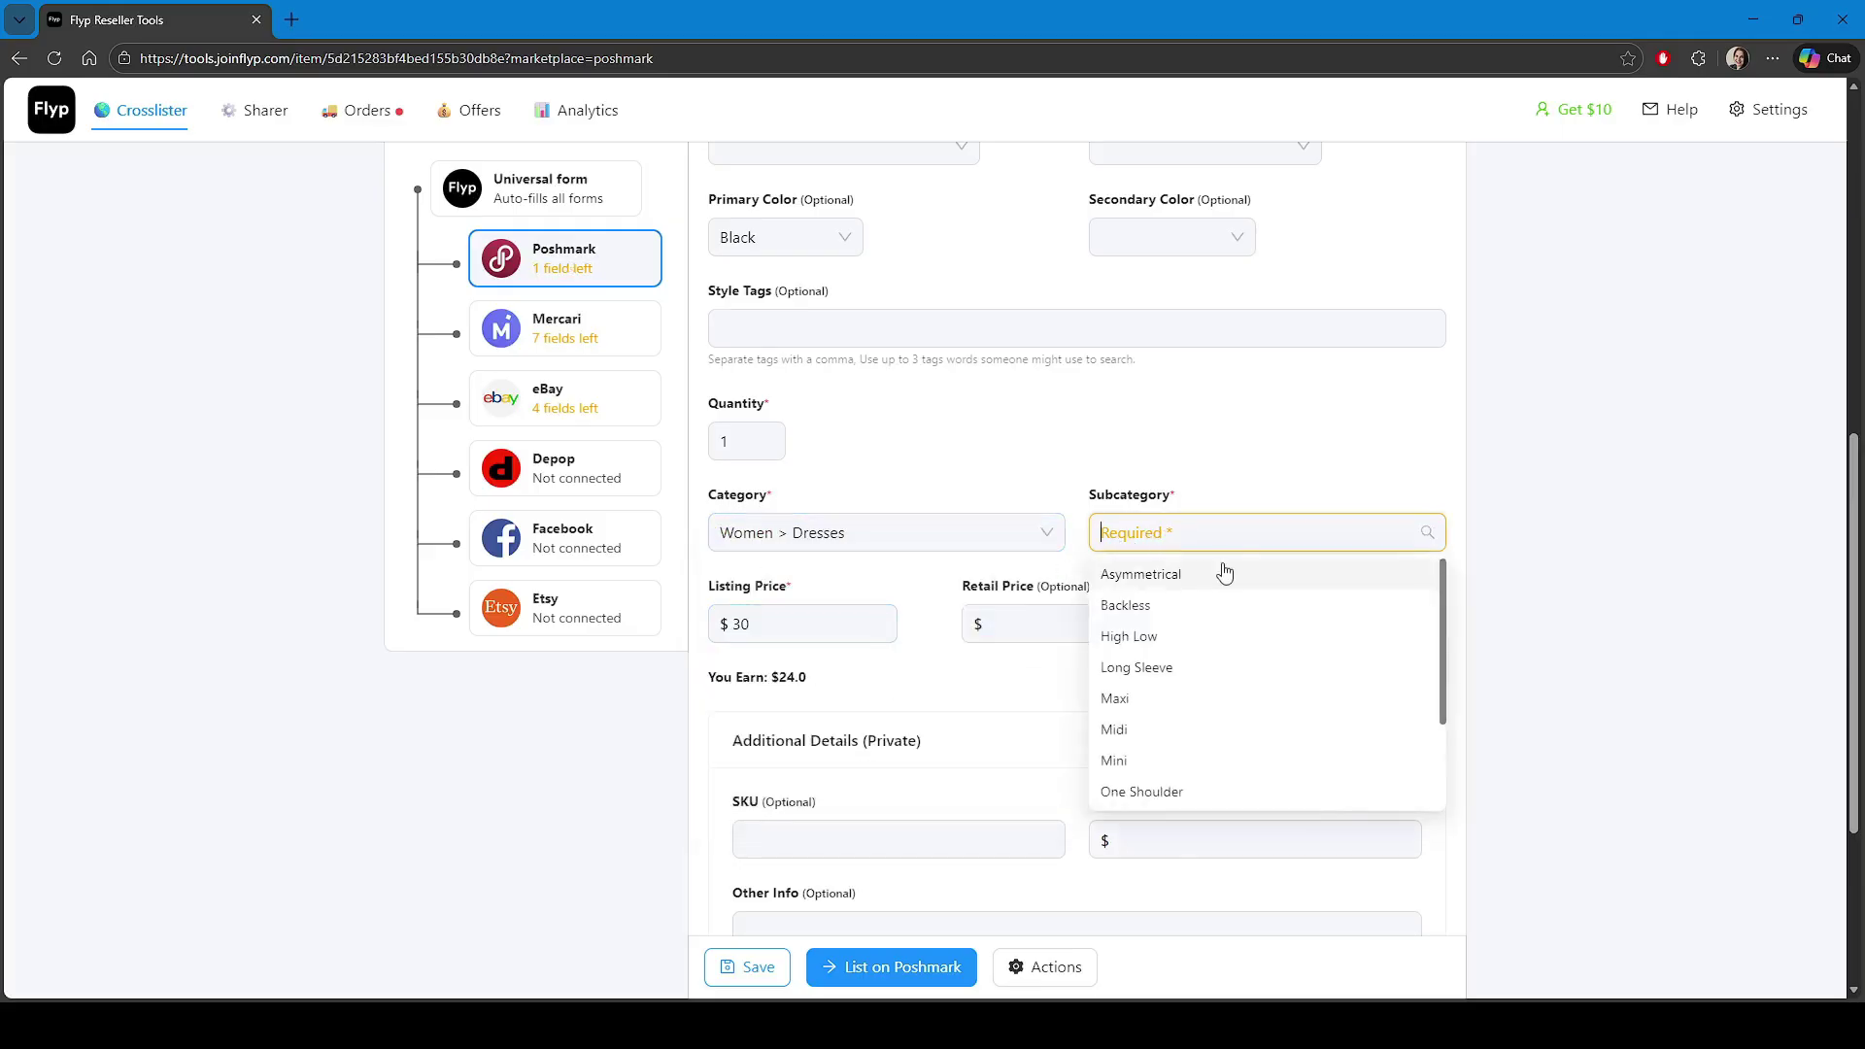
{"action": "scroll", "coordinate": [1221, 573], "scroll_direction": "down", "scroll_amount": 2}
{"action": "scroll", "coordinate": [1221, 576], "scroll_direction": "down", "scroll_amount": 1}
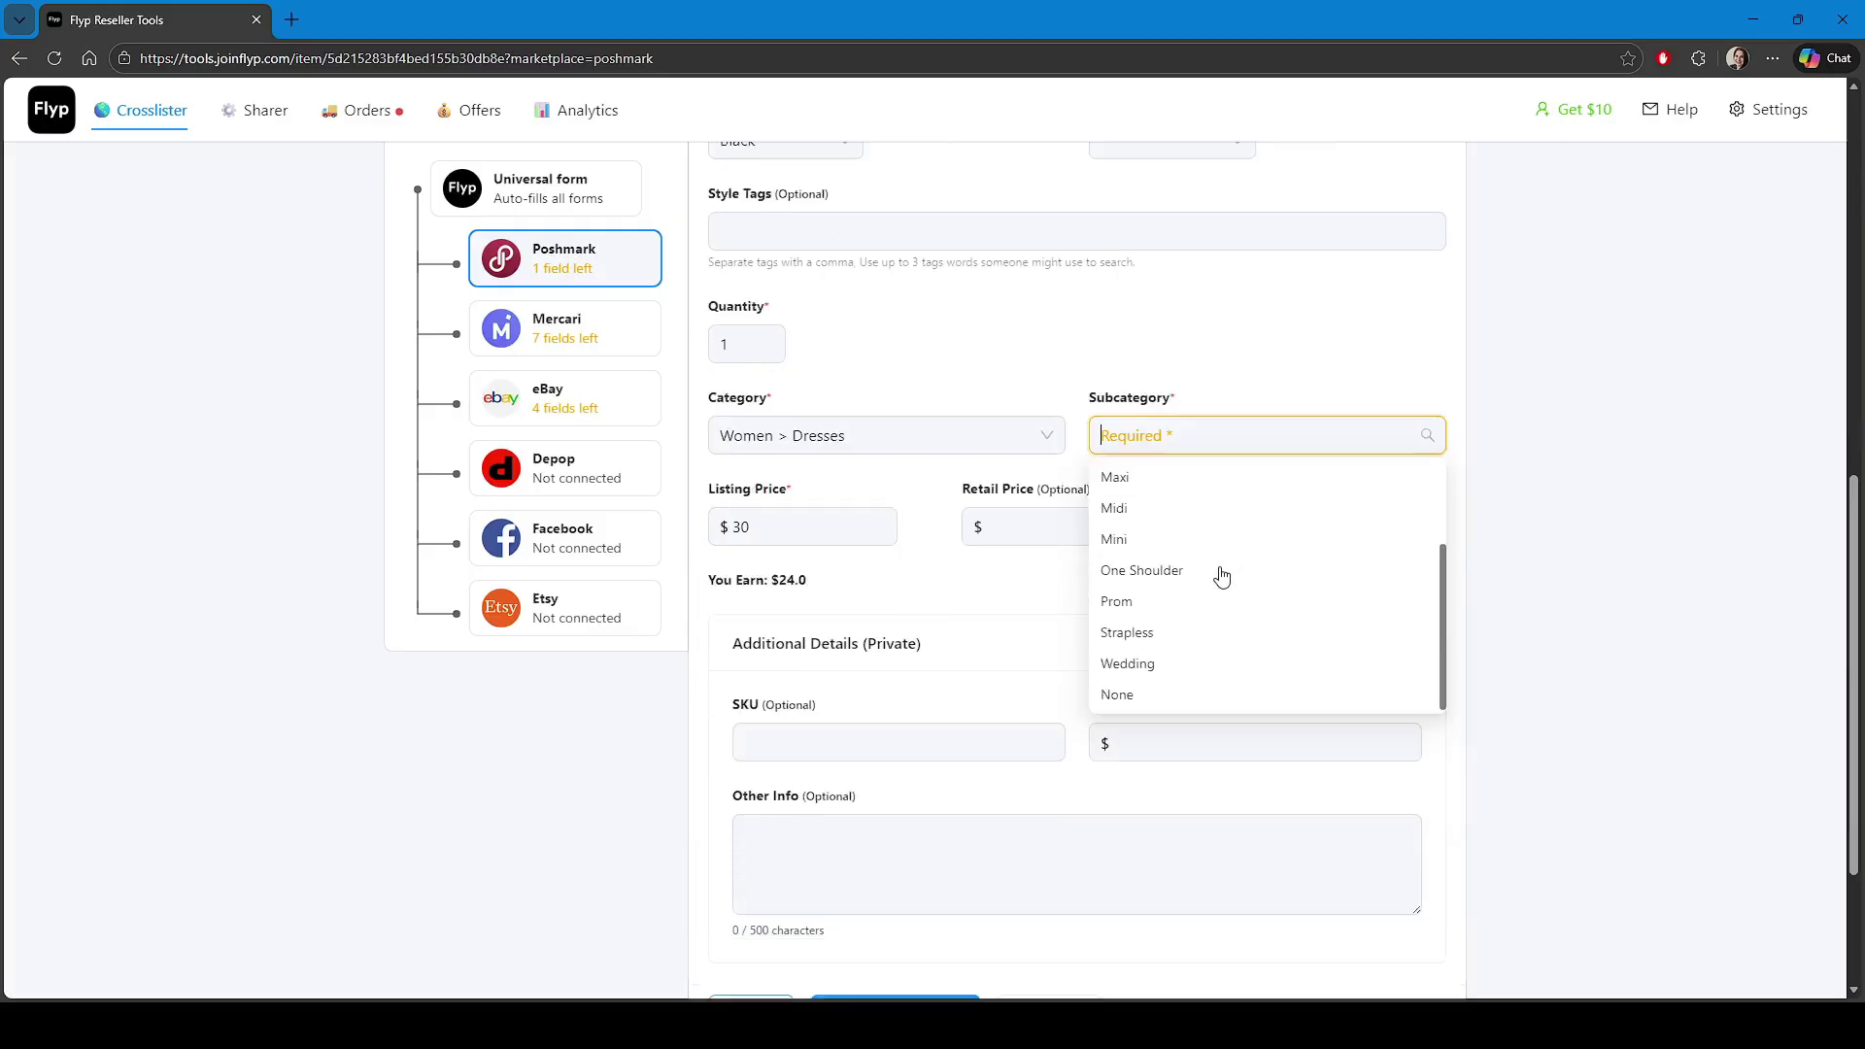
{"action": "scroll", "coordinate": [1191, 596], "scroll_direction": "up", "scroll_amount": 2}
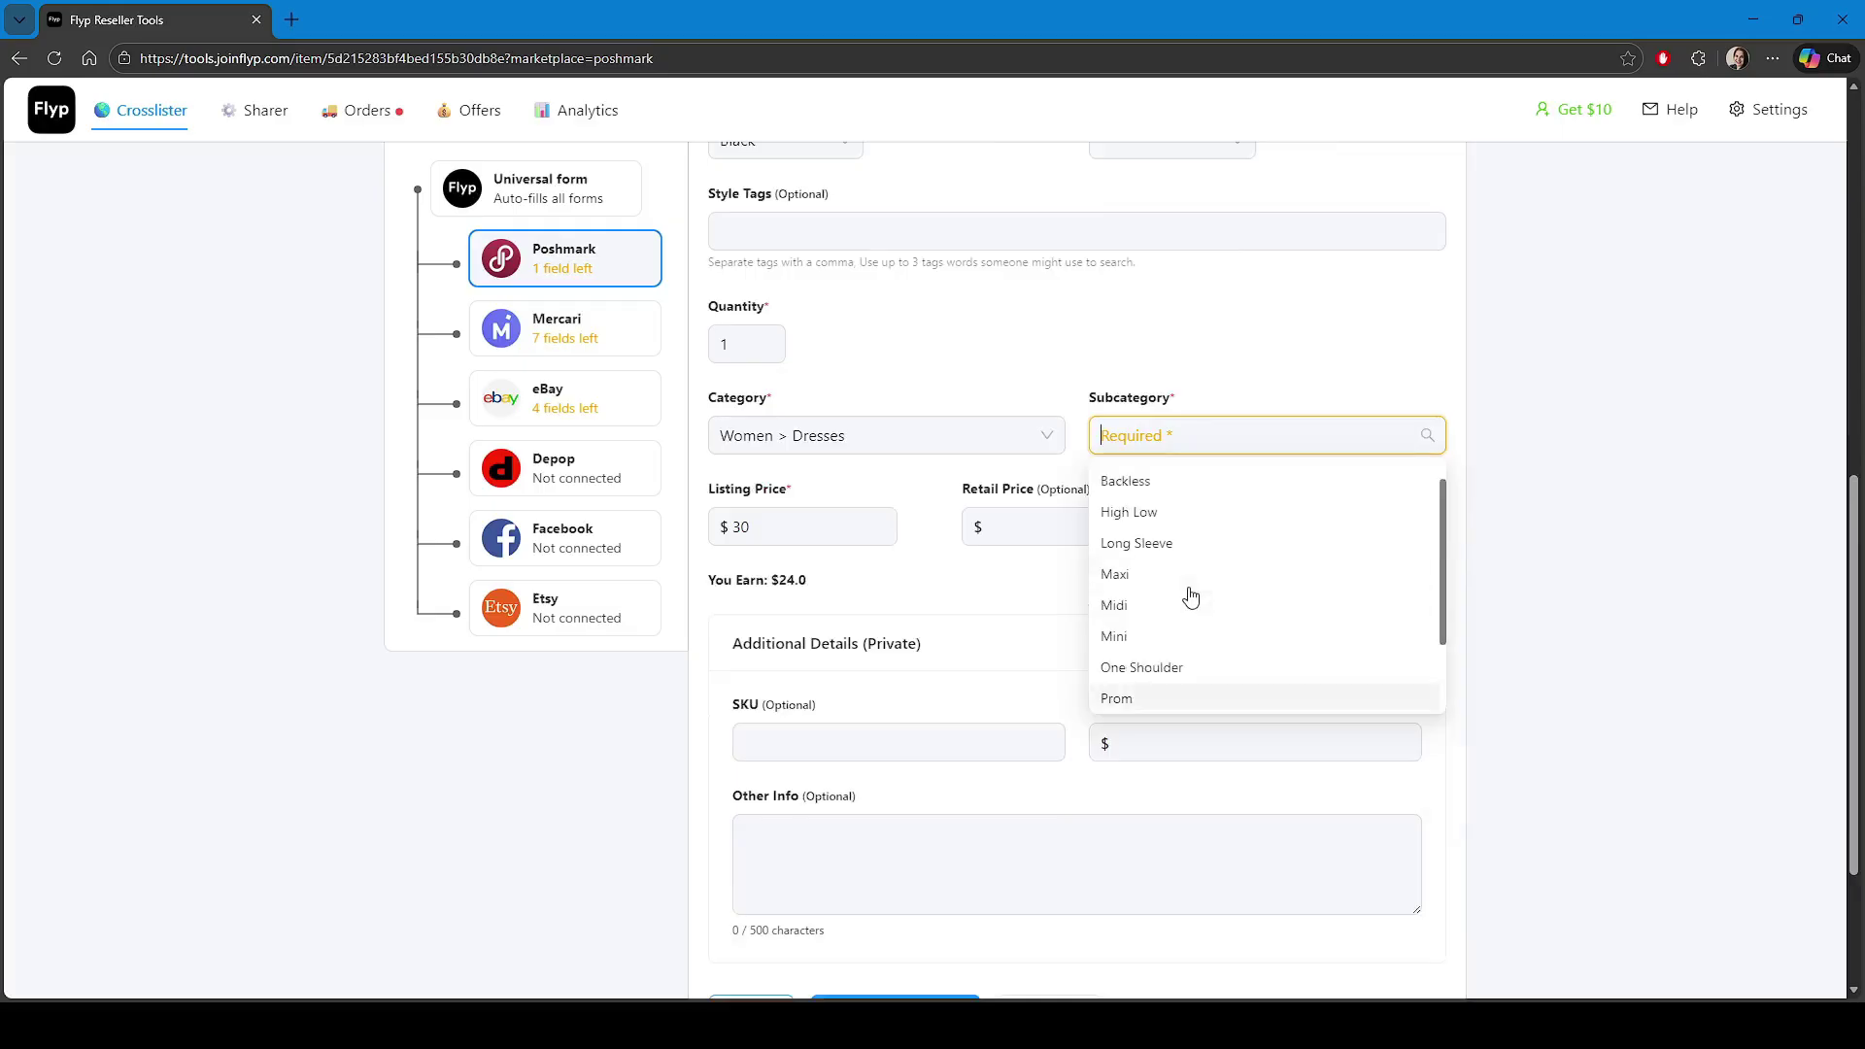
{"action": "scroll", "coordinate": [1191, 596], "scroll_direction": "up", "scroll_amount": 1}
{"action": "left_click", "coordinate": [1166, 579]}
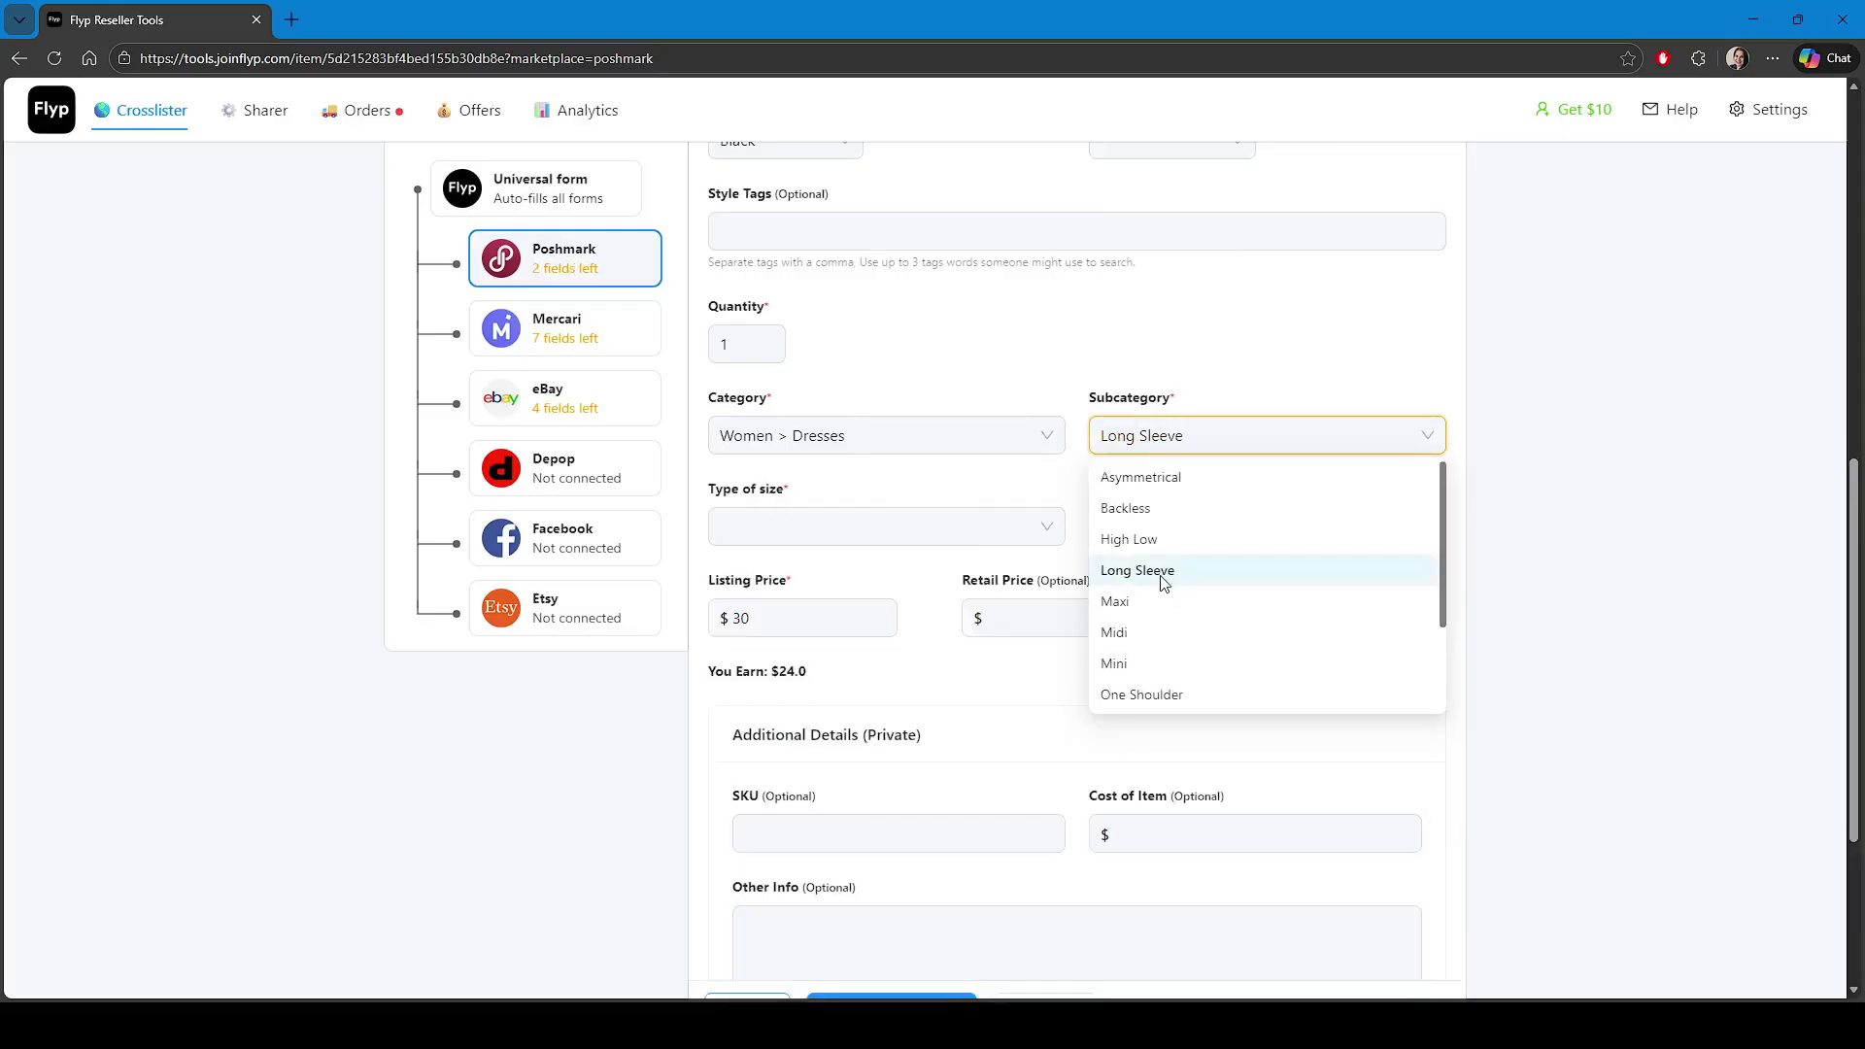
Set the dress's Poshmark size type to US Standard and its size to M
{"action": "left_click", "coordinate": [957, 538]}
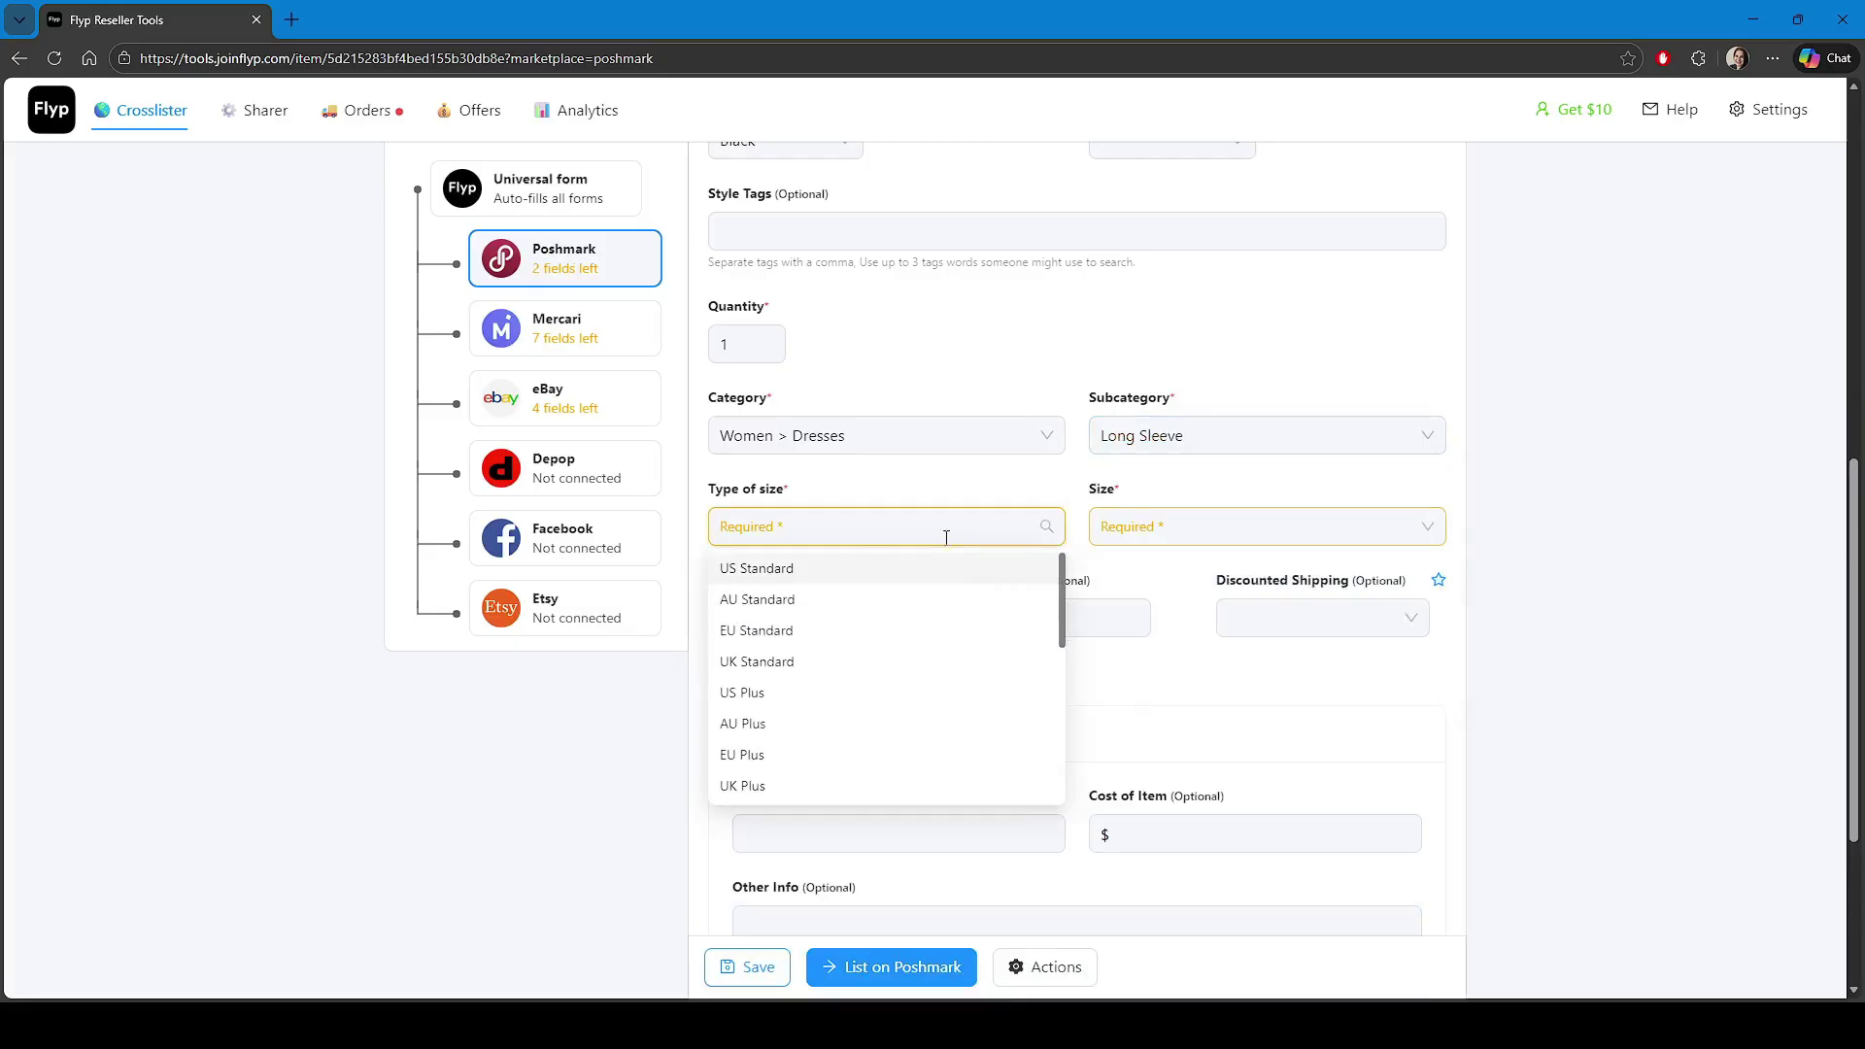
{"action": "left_click", "coordinate": [754, 575]}
{"action": "left_click", "coordinate": [1248, 514]}
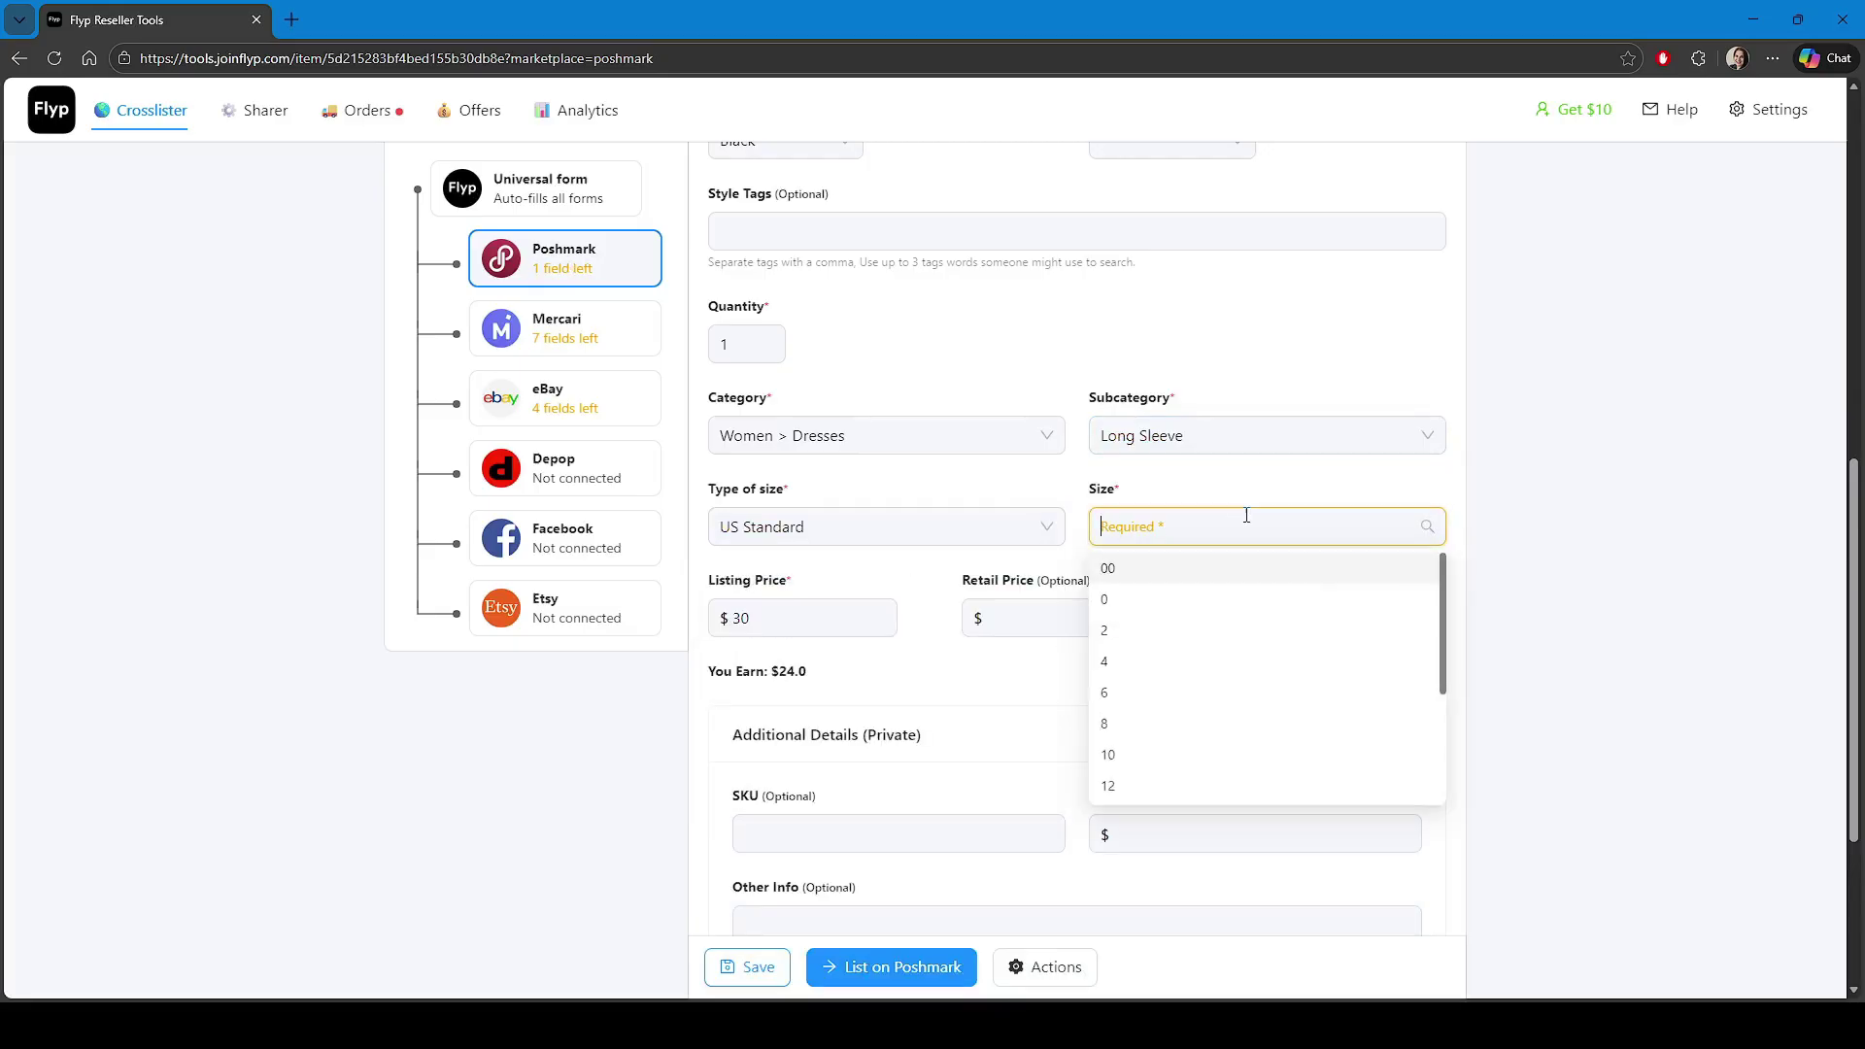
{"action": "scroll", "coordinate": [1208, 679], "scroll_direction": "down", "scroll_amount": 5}
{"action": "left_click", "coordinate": [1133, 628]}
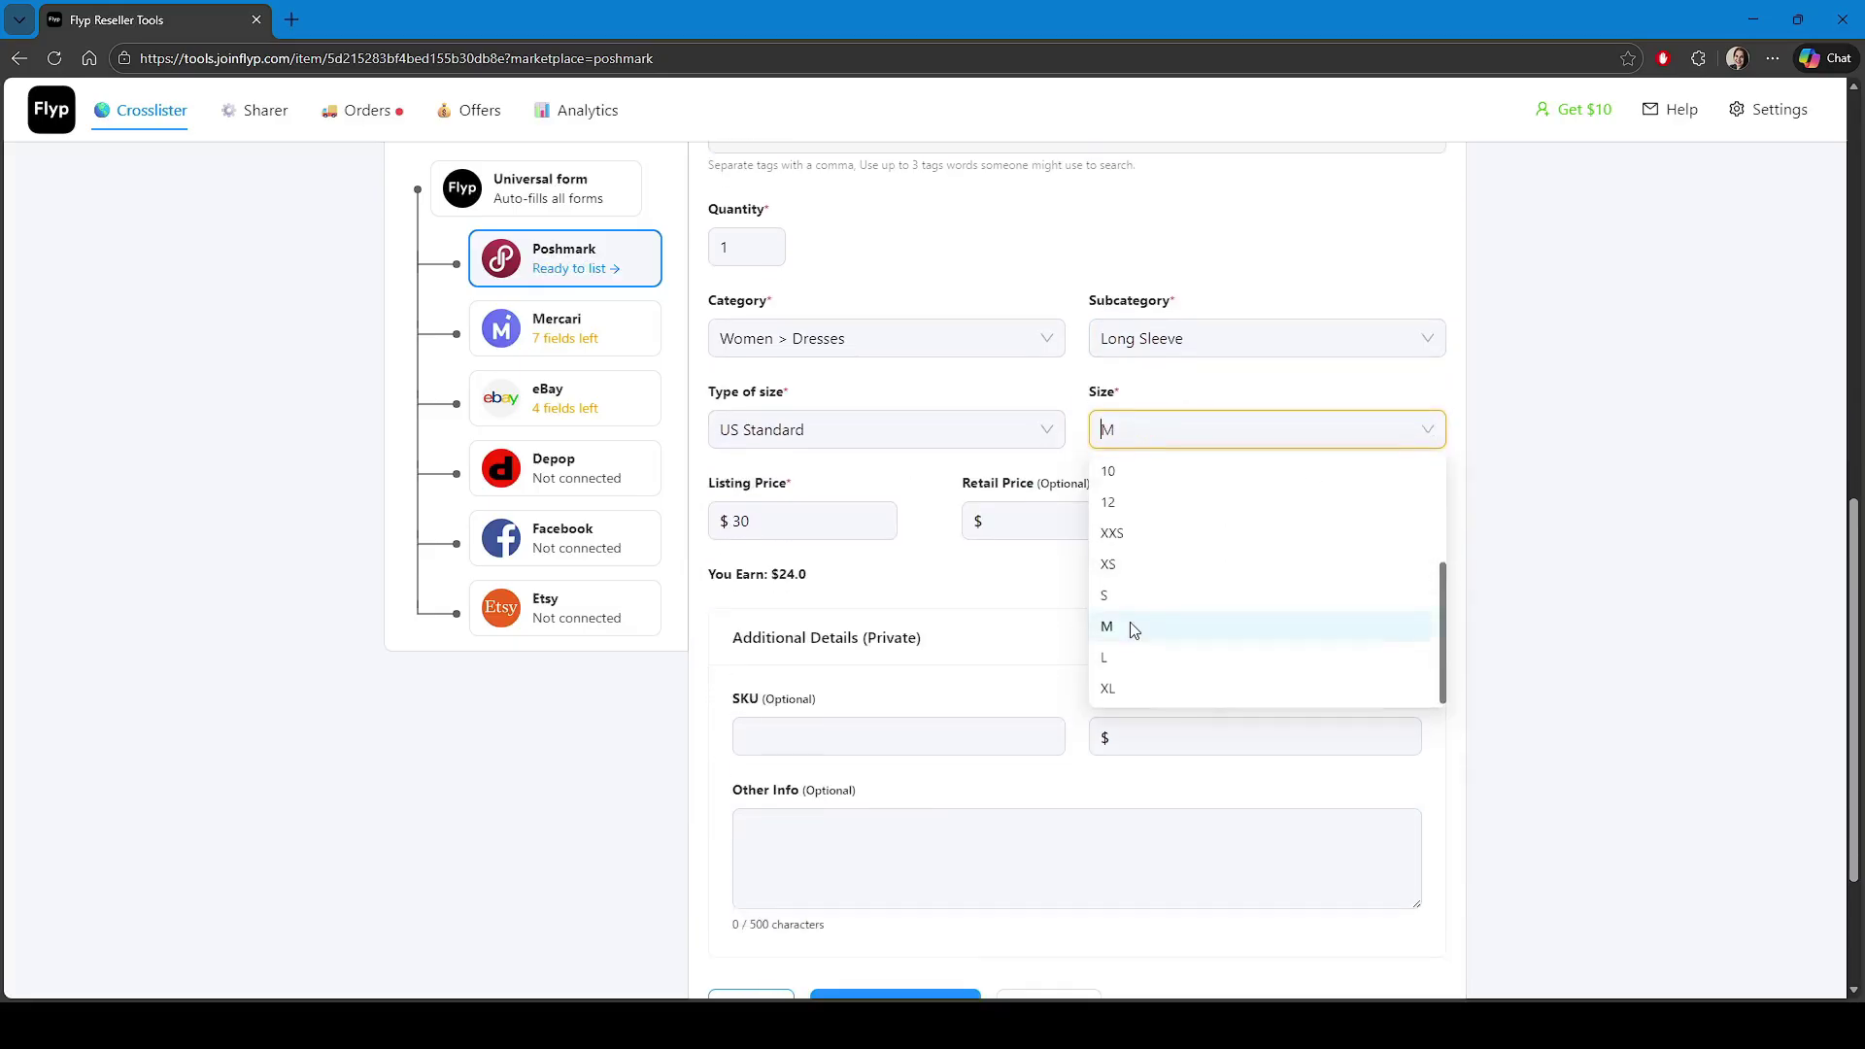
{"action": "scroll", "coordinate": [989, 559], "scroll_direction": "down", "scroll_amount": 3}
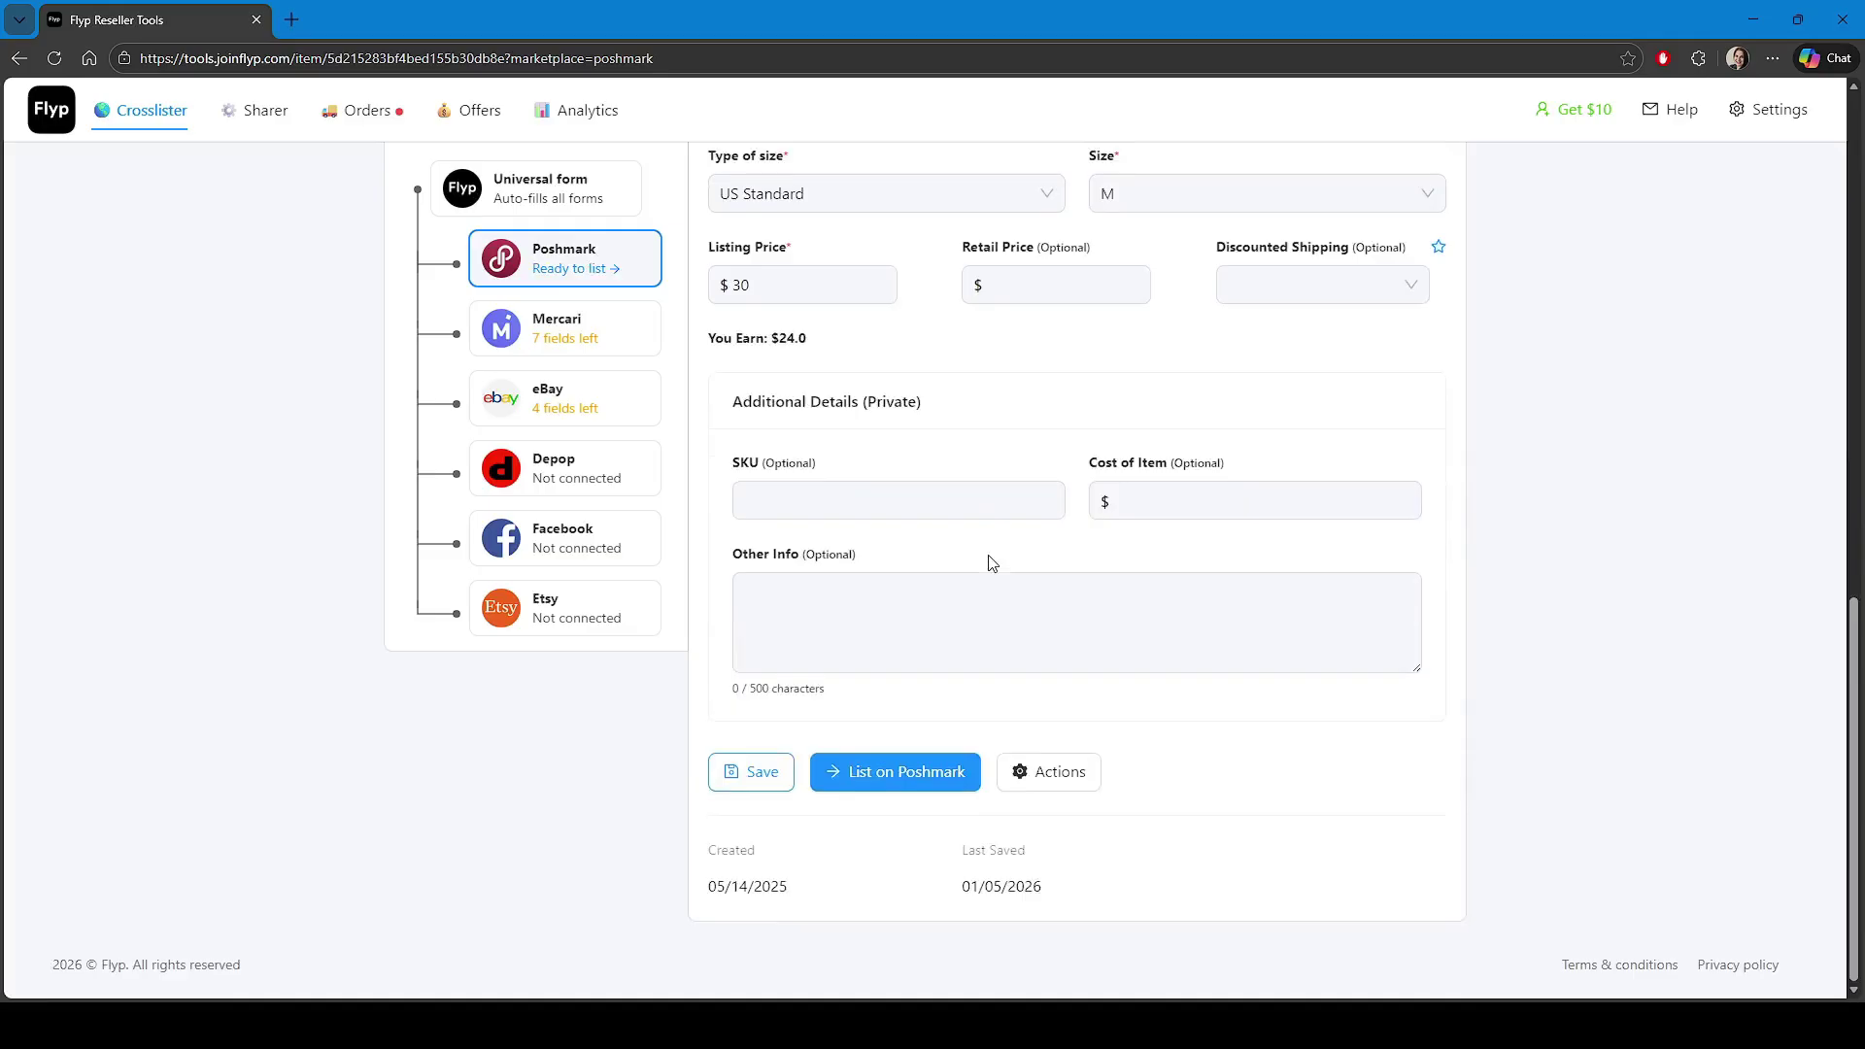
Open the dress's Mercari form and go to its brand and condition fields
{"action": "left_click", "coordinate": [576, 342]}
{"action": "left_click", "coordinate": [1074, 327]}
{"action": "scroll", "coordinate": [1045, 490], "scroll_direction": "up", "scroll_amount": 4}
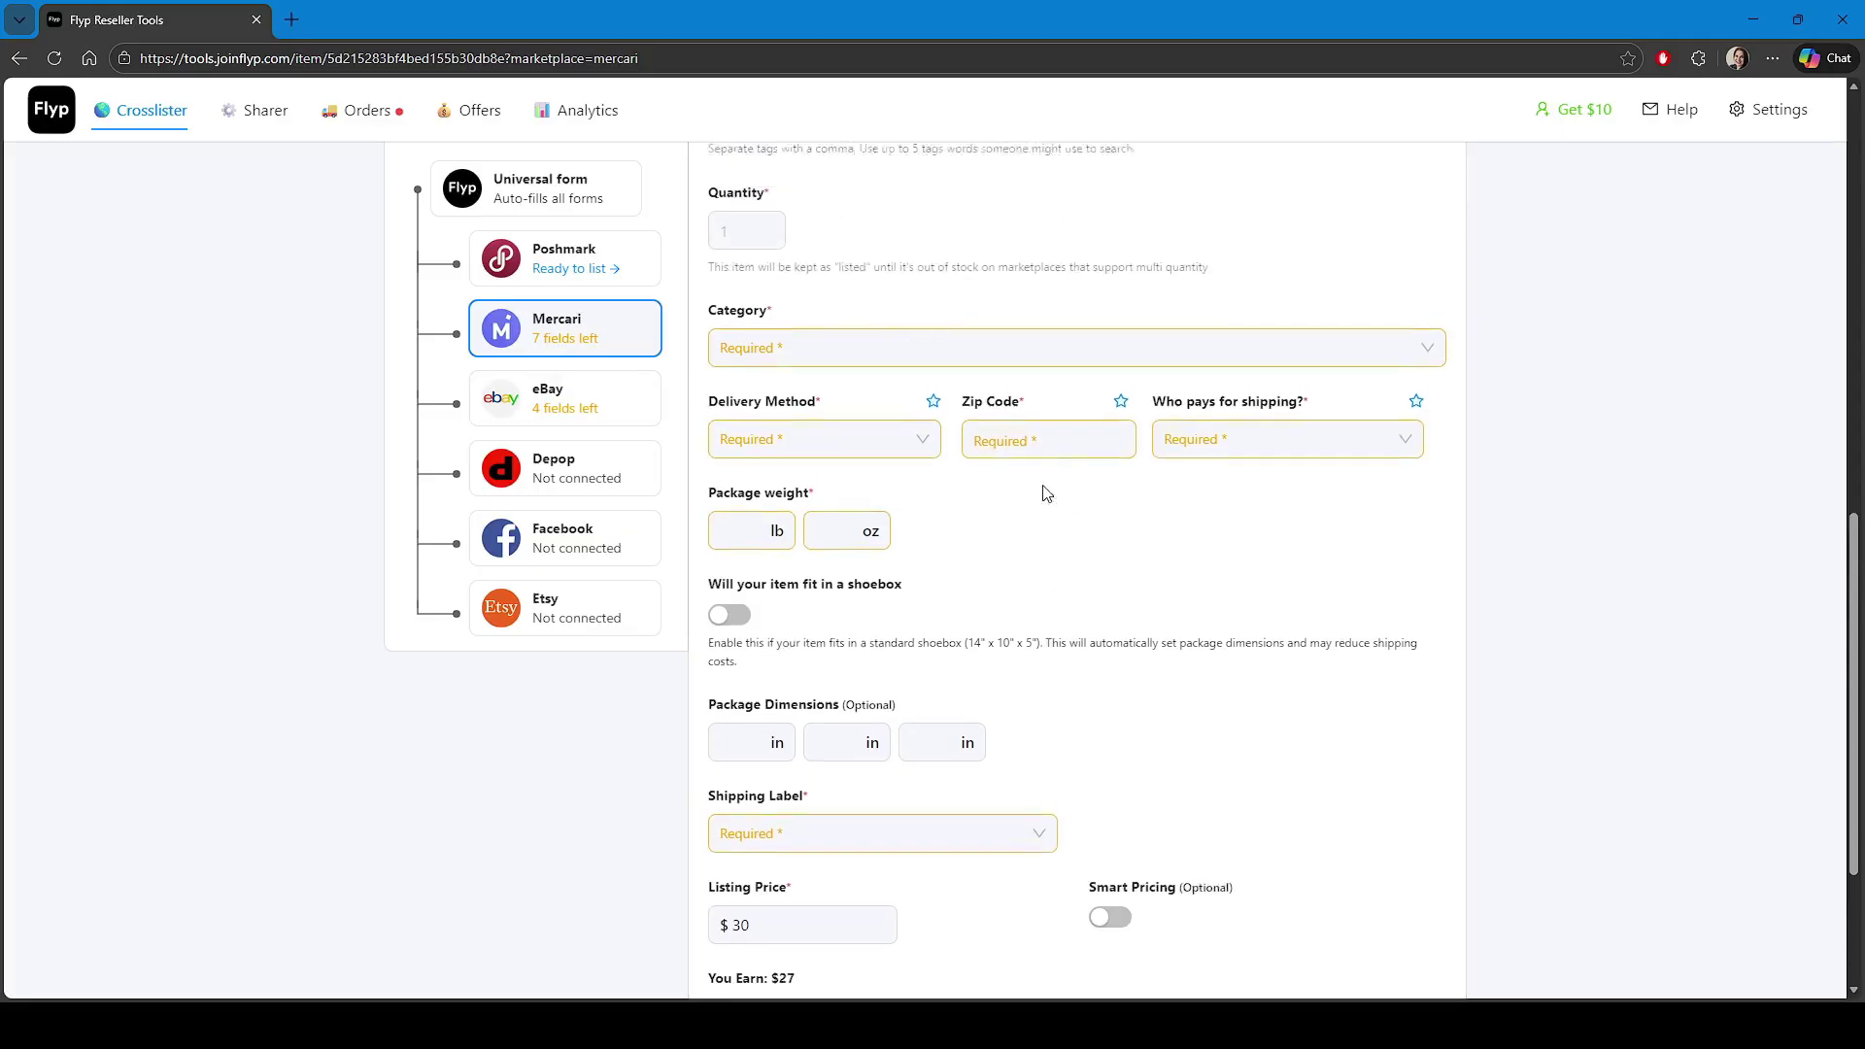
{"action": "scroll", "coordinate": [1104, 491], "scroll_direction": "up", "scroll_amount": 5}
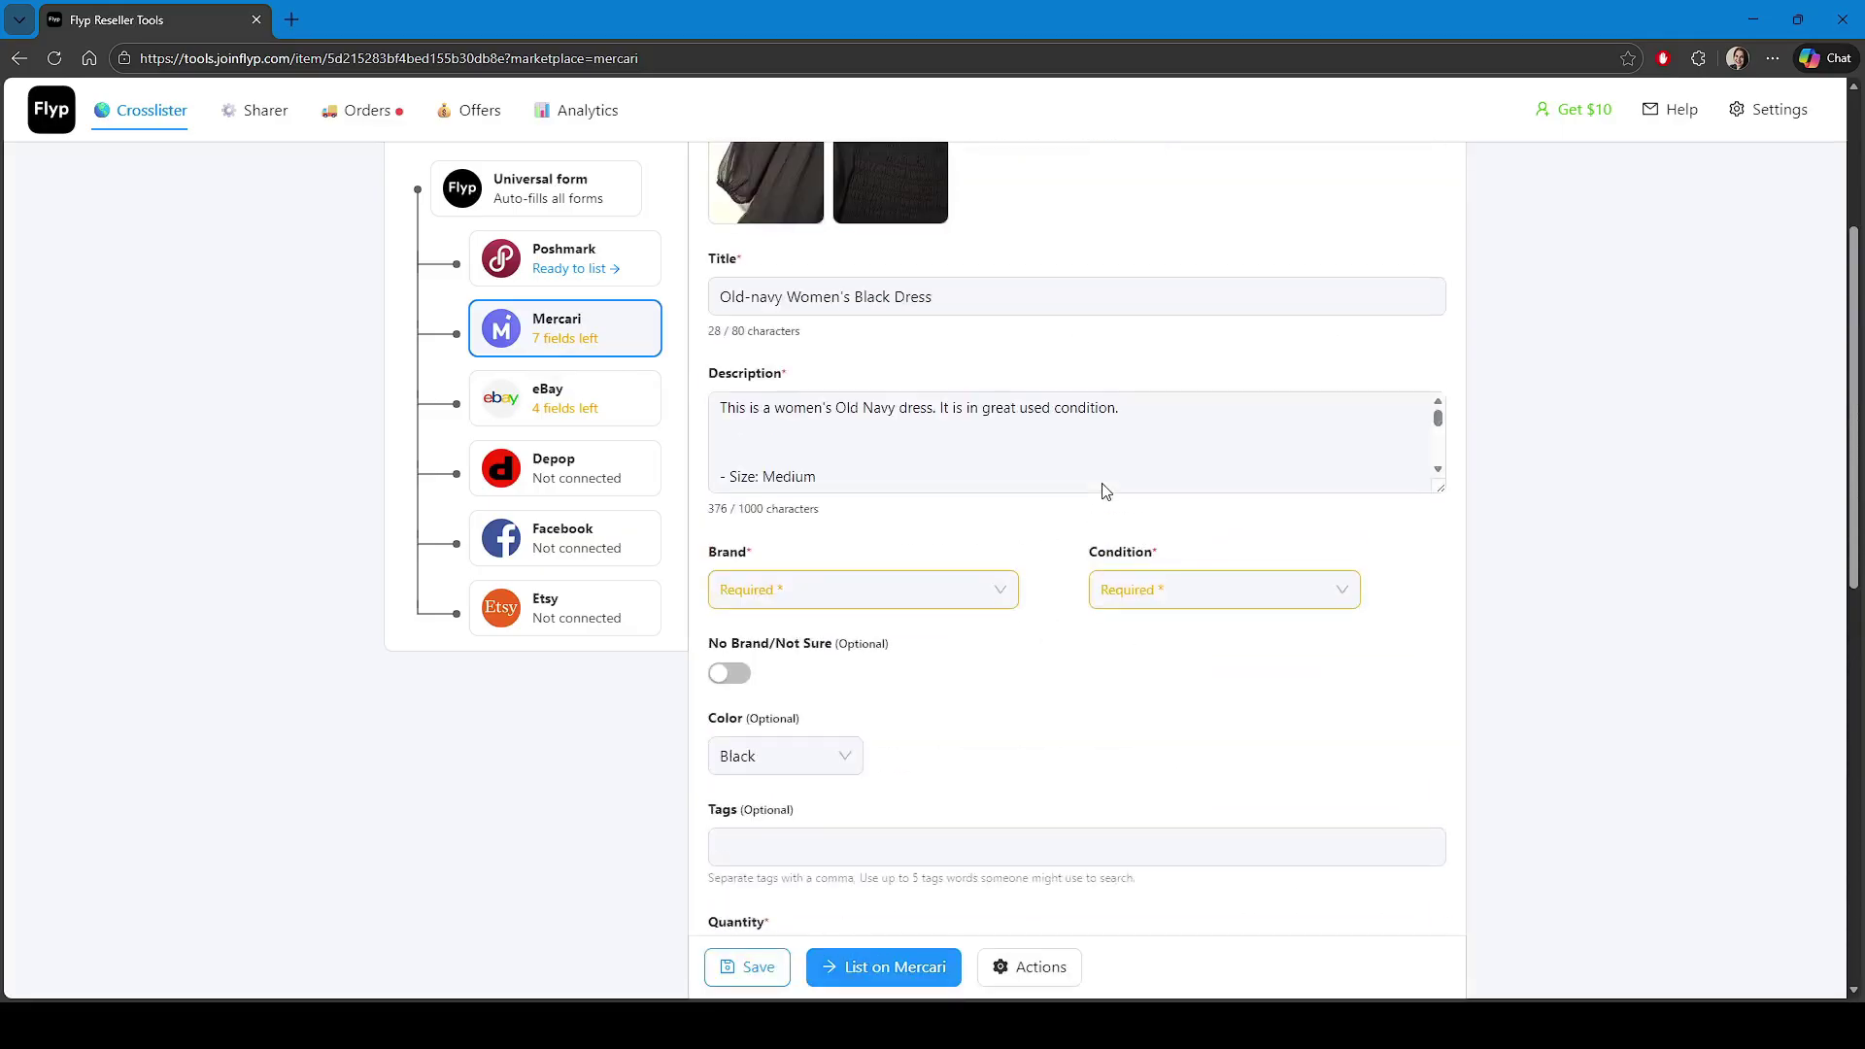
Set the brand on the dress's Mercari form to Old Navy and the condition to Gently used
{"action": "left_click", "coordinate": [860, 588]}
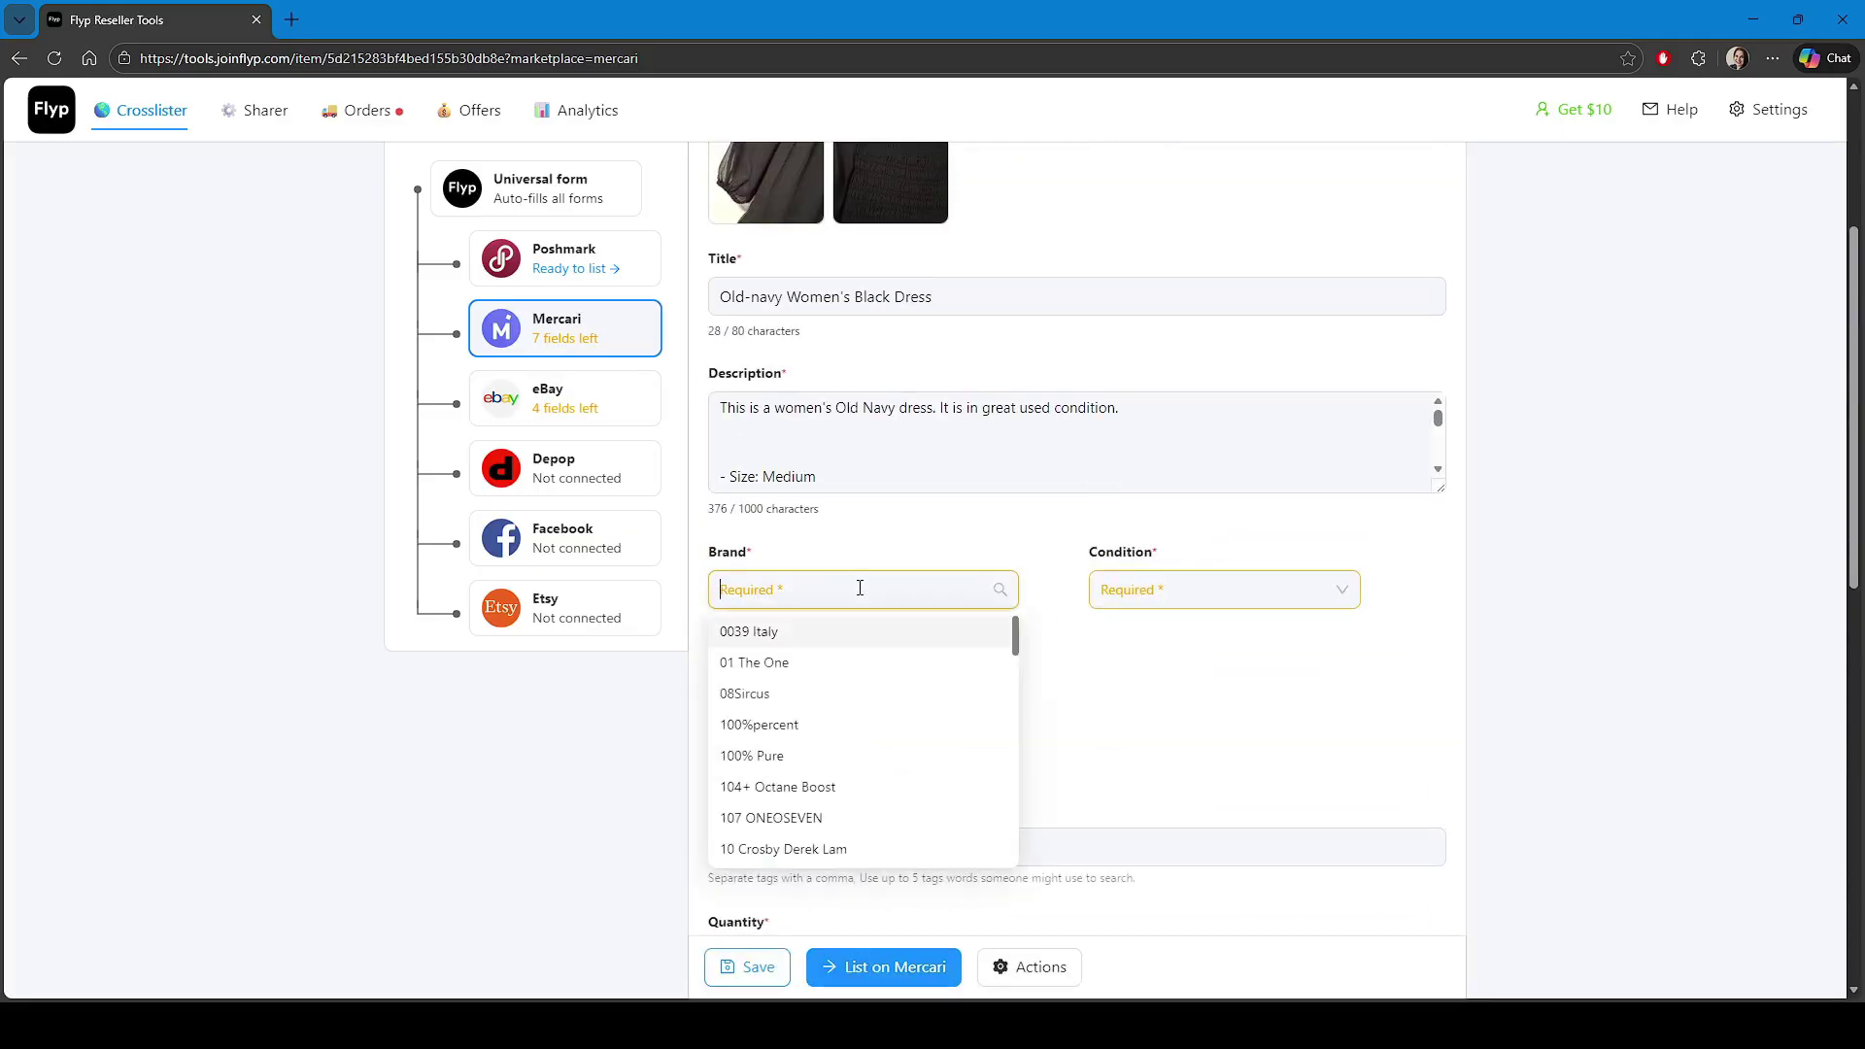
{"action": "type", "text": "old"}
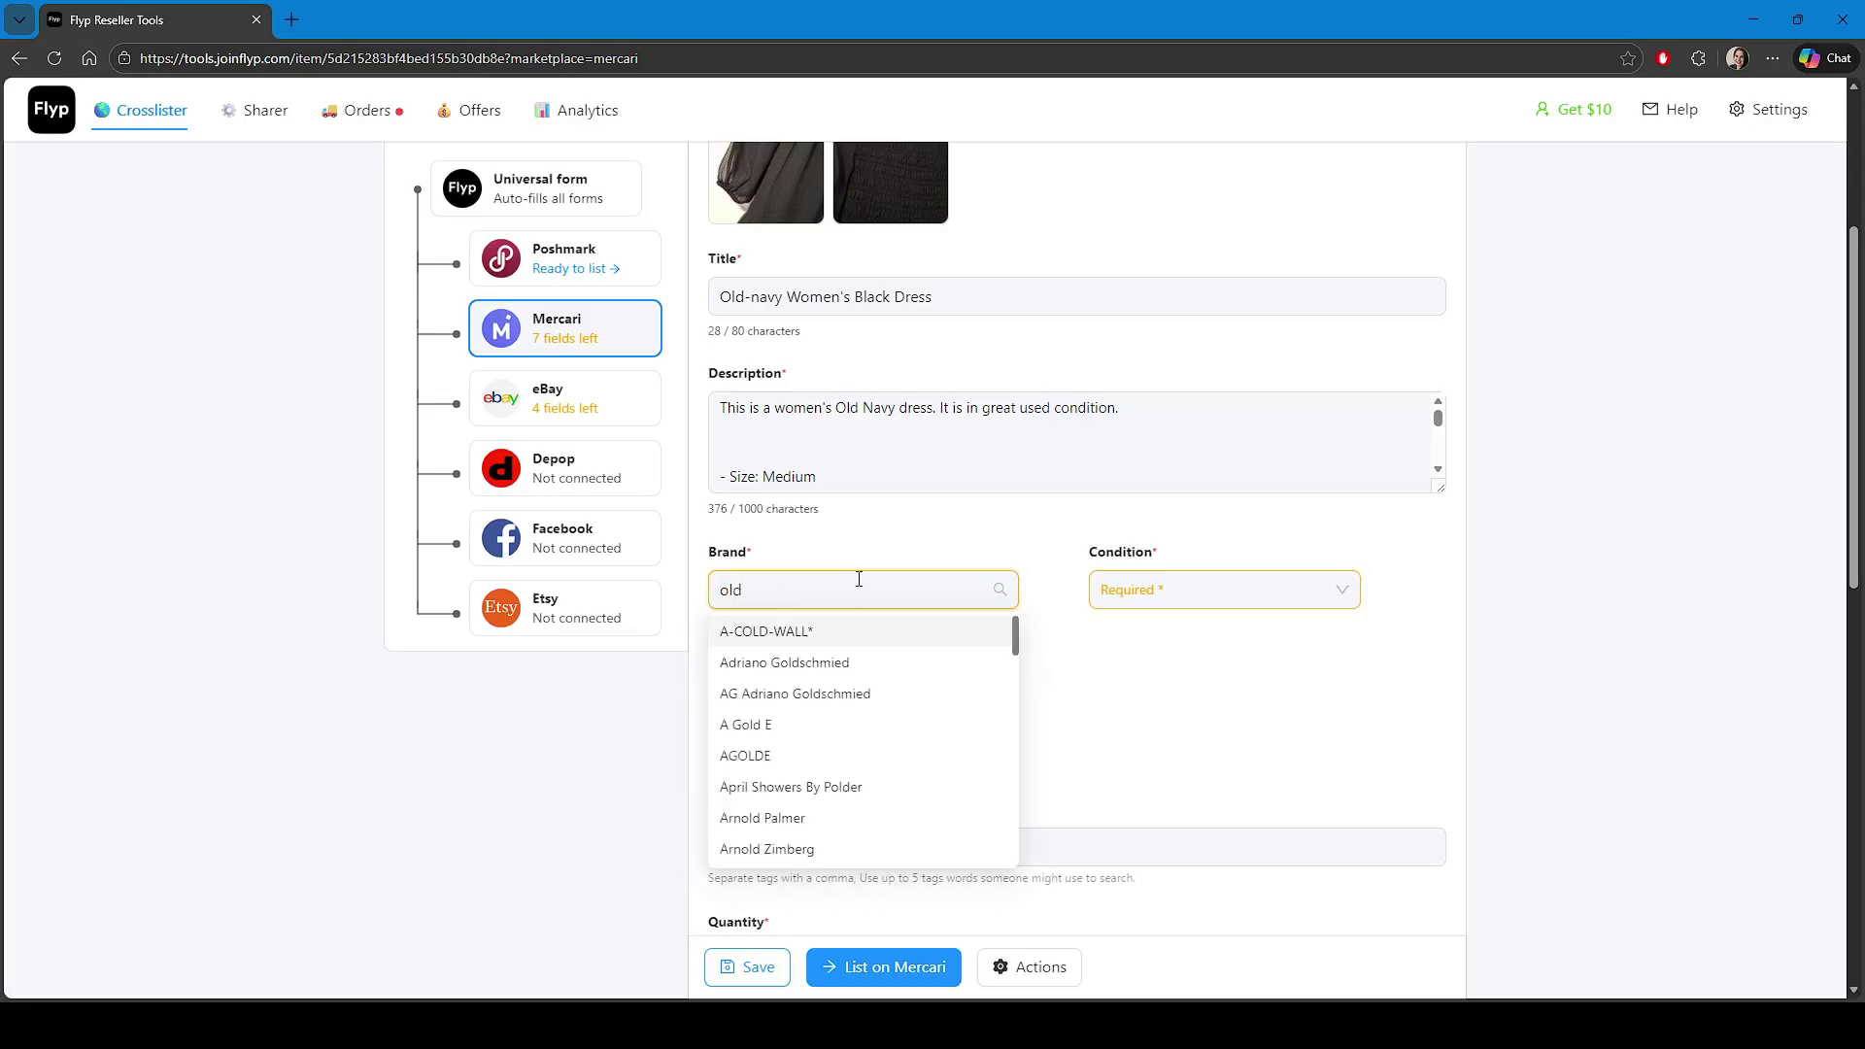
{"action": "left_click", "coordinate": [789, 297]}
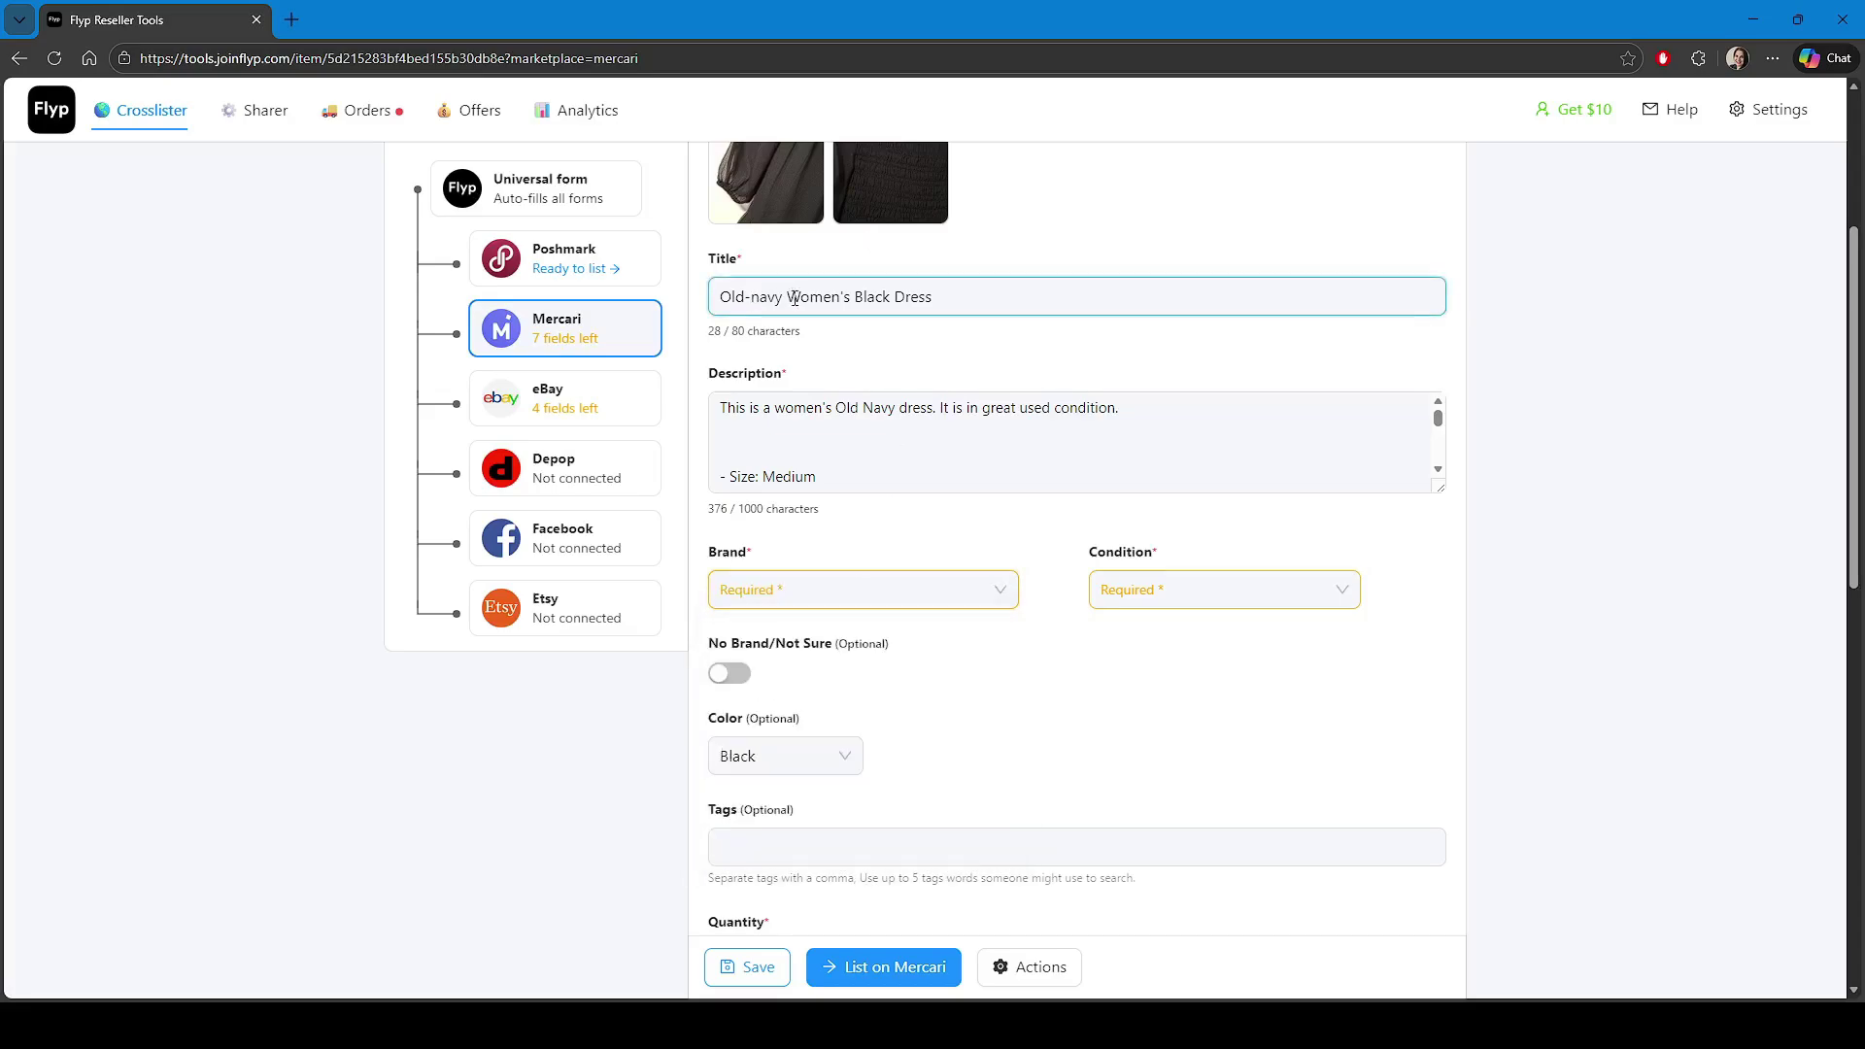
{"action": "left_click", "coordinate": [826, 589]}
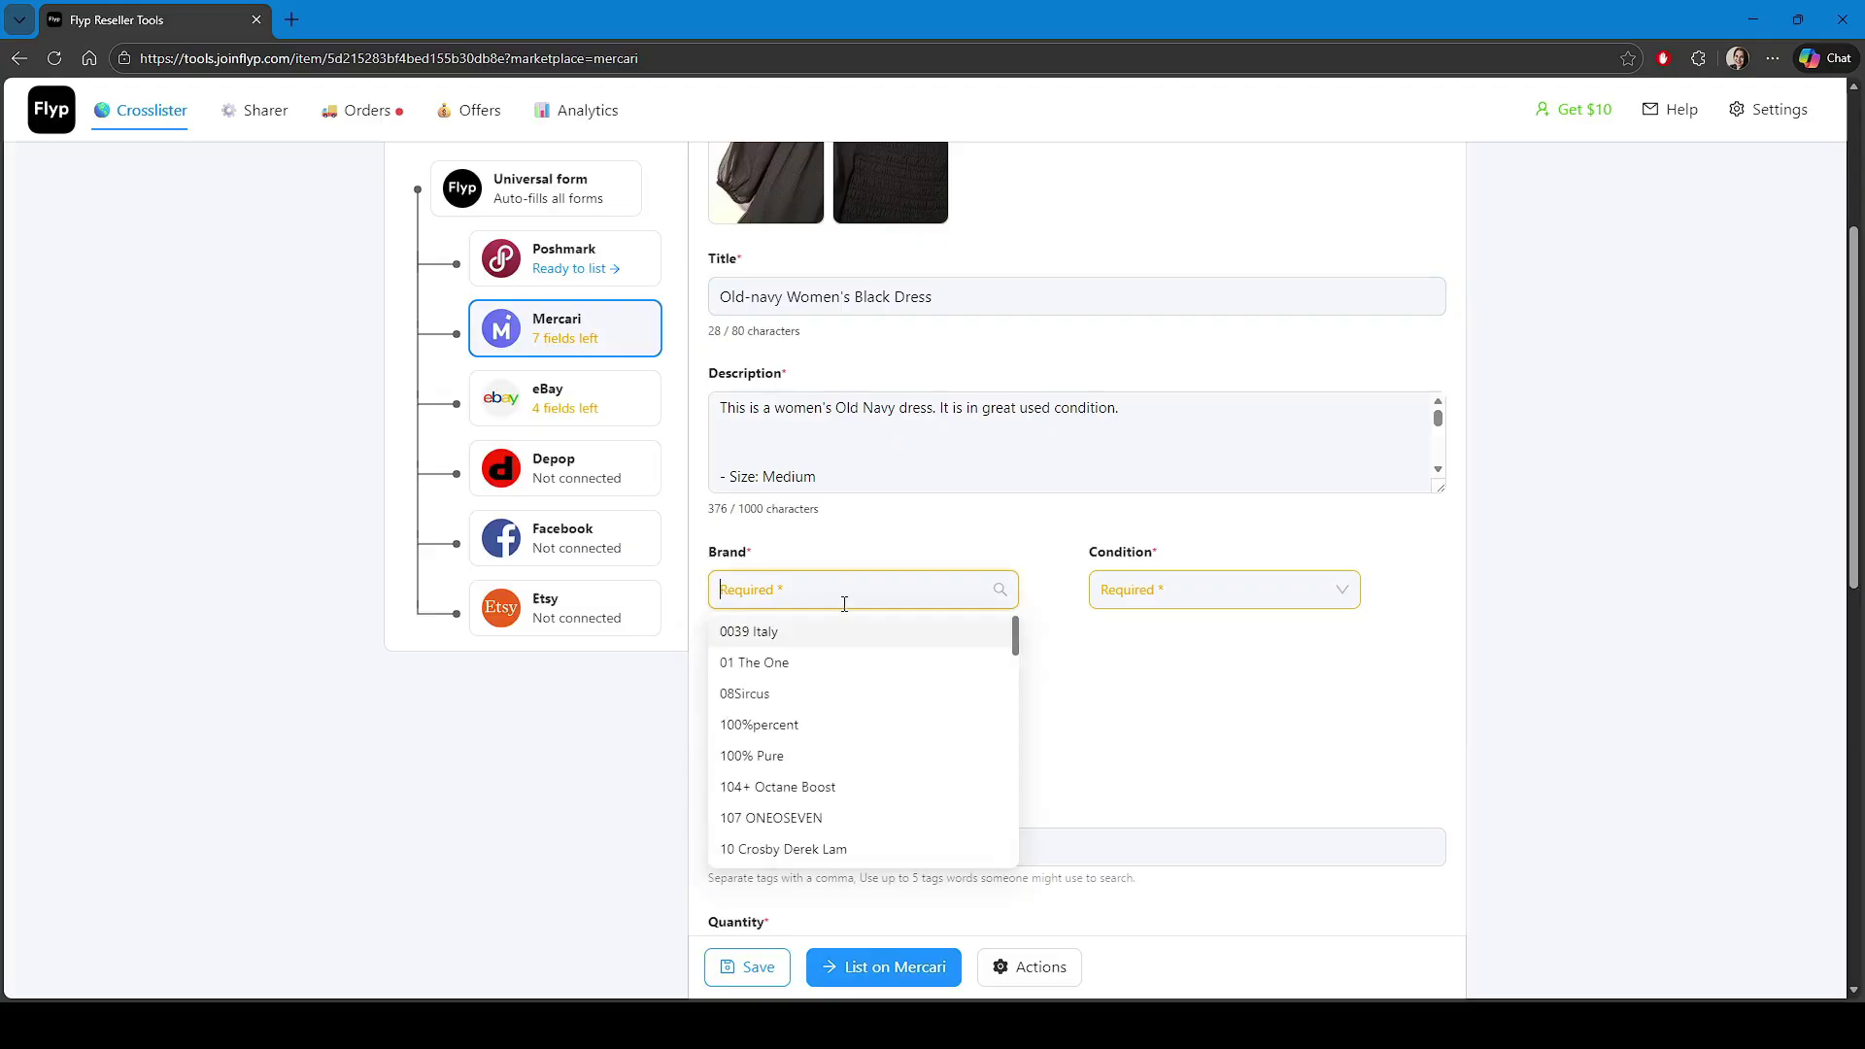
{"action": "type", "text": "Old Navy"}
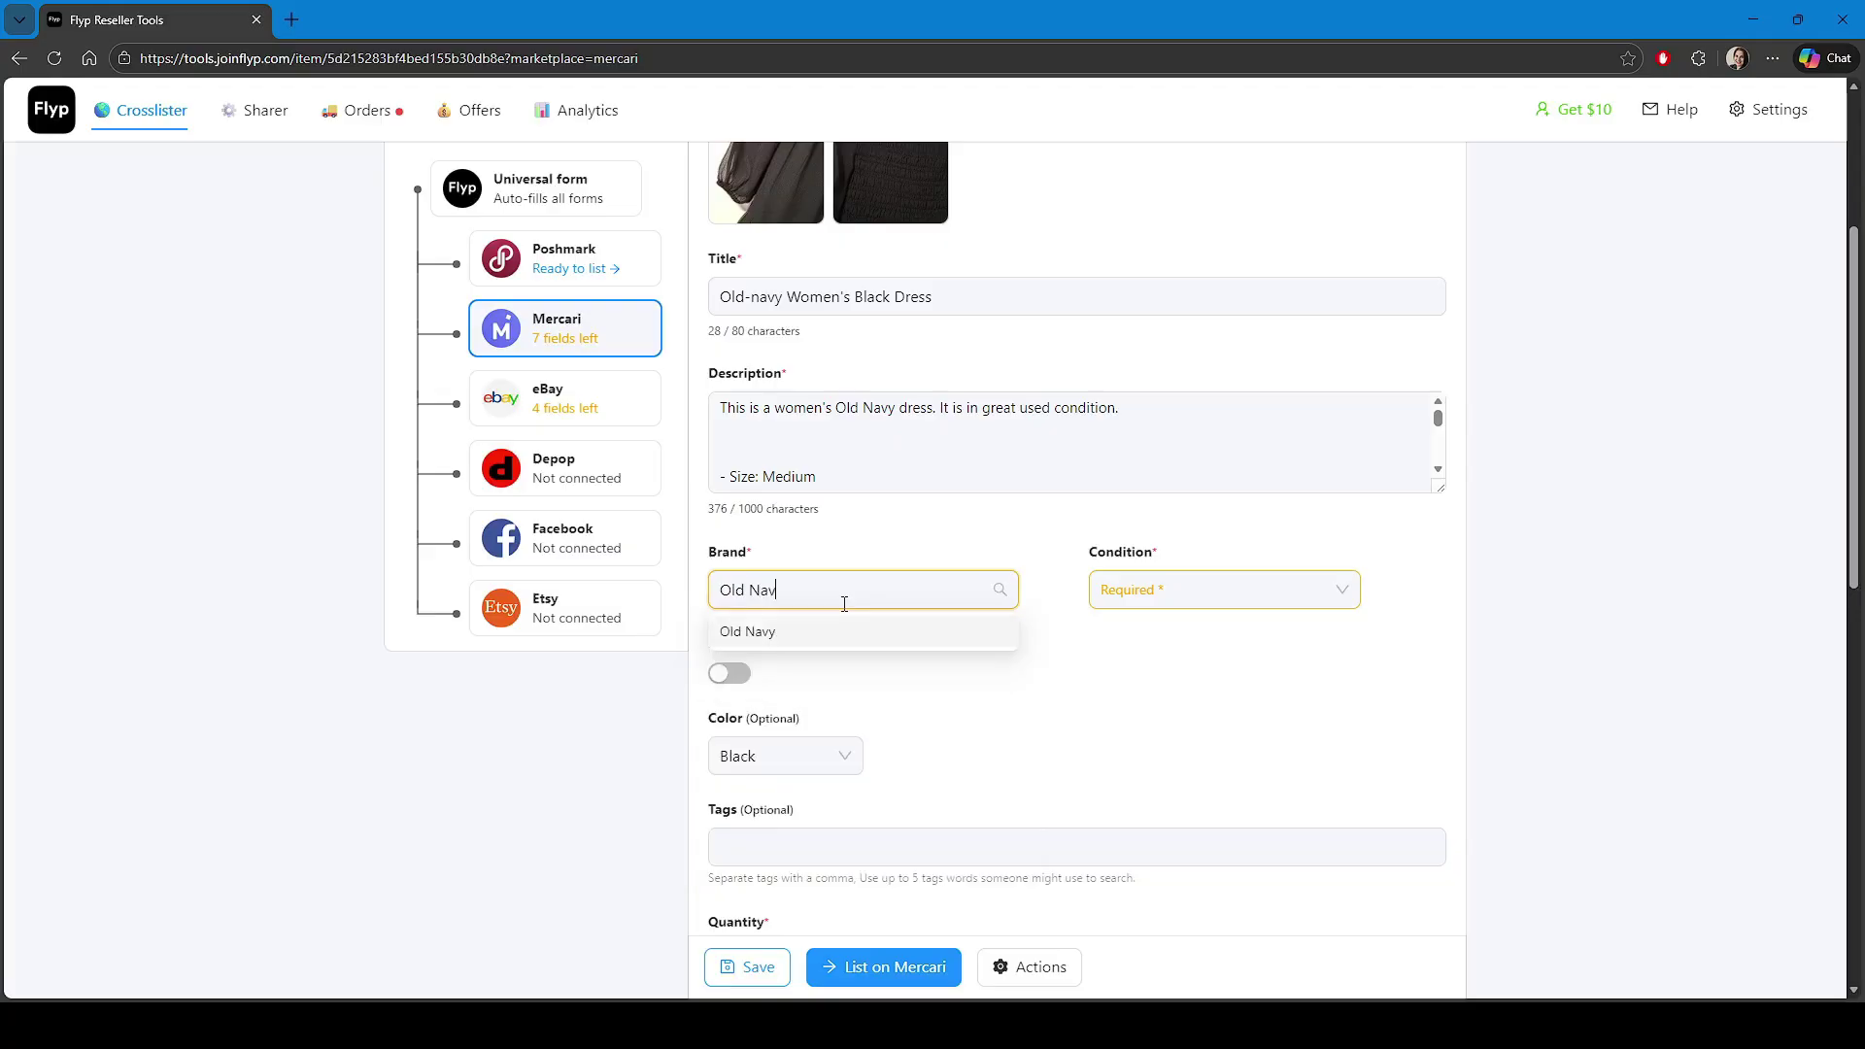
{"action": "left_click", "coordinate": [825, 631]}
{"action": "left_click", "coordinate": [1148, 607]}
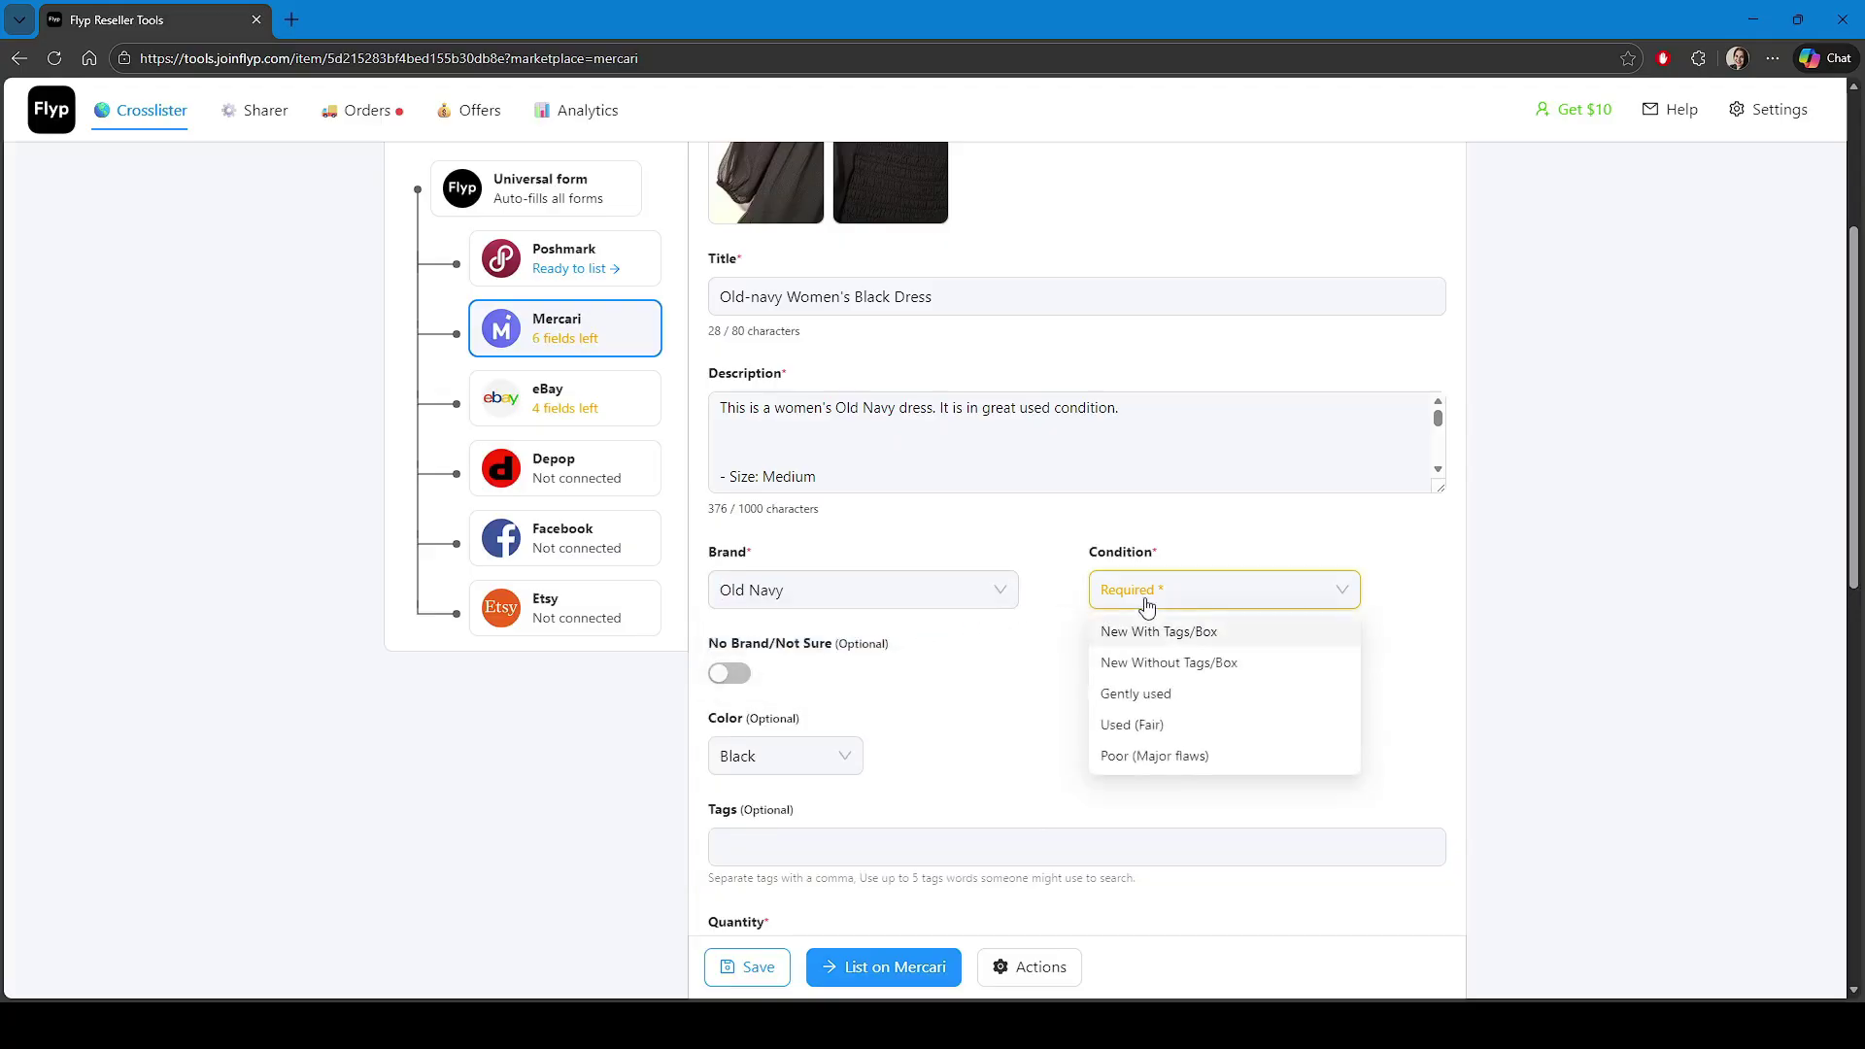
{"action": "left_click", "coordinate": [1142, 694]}
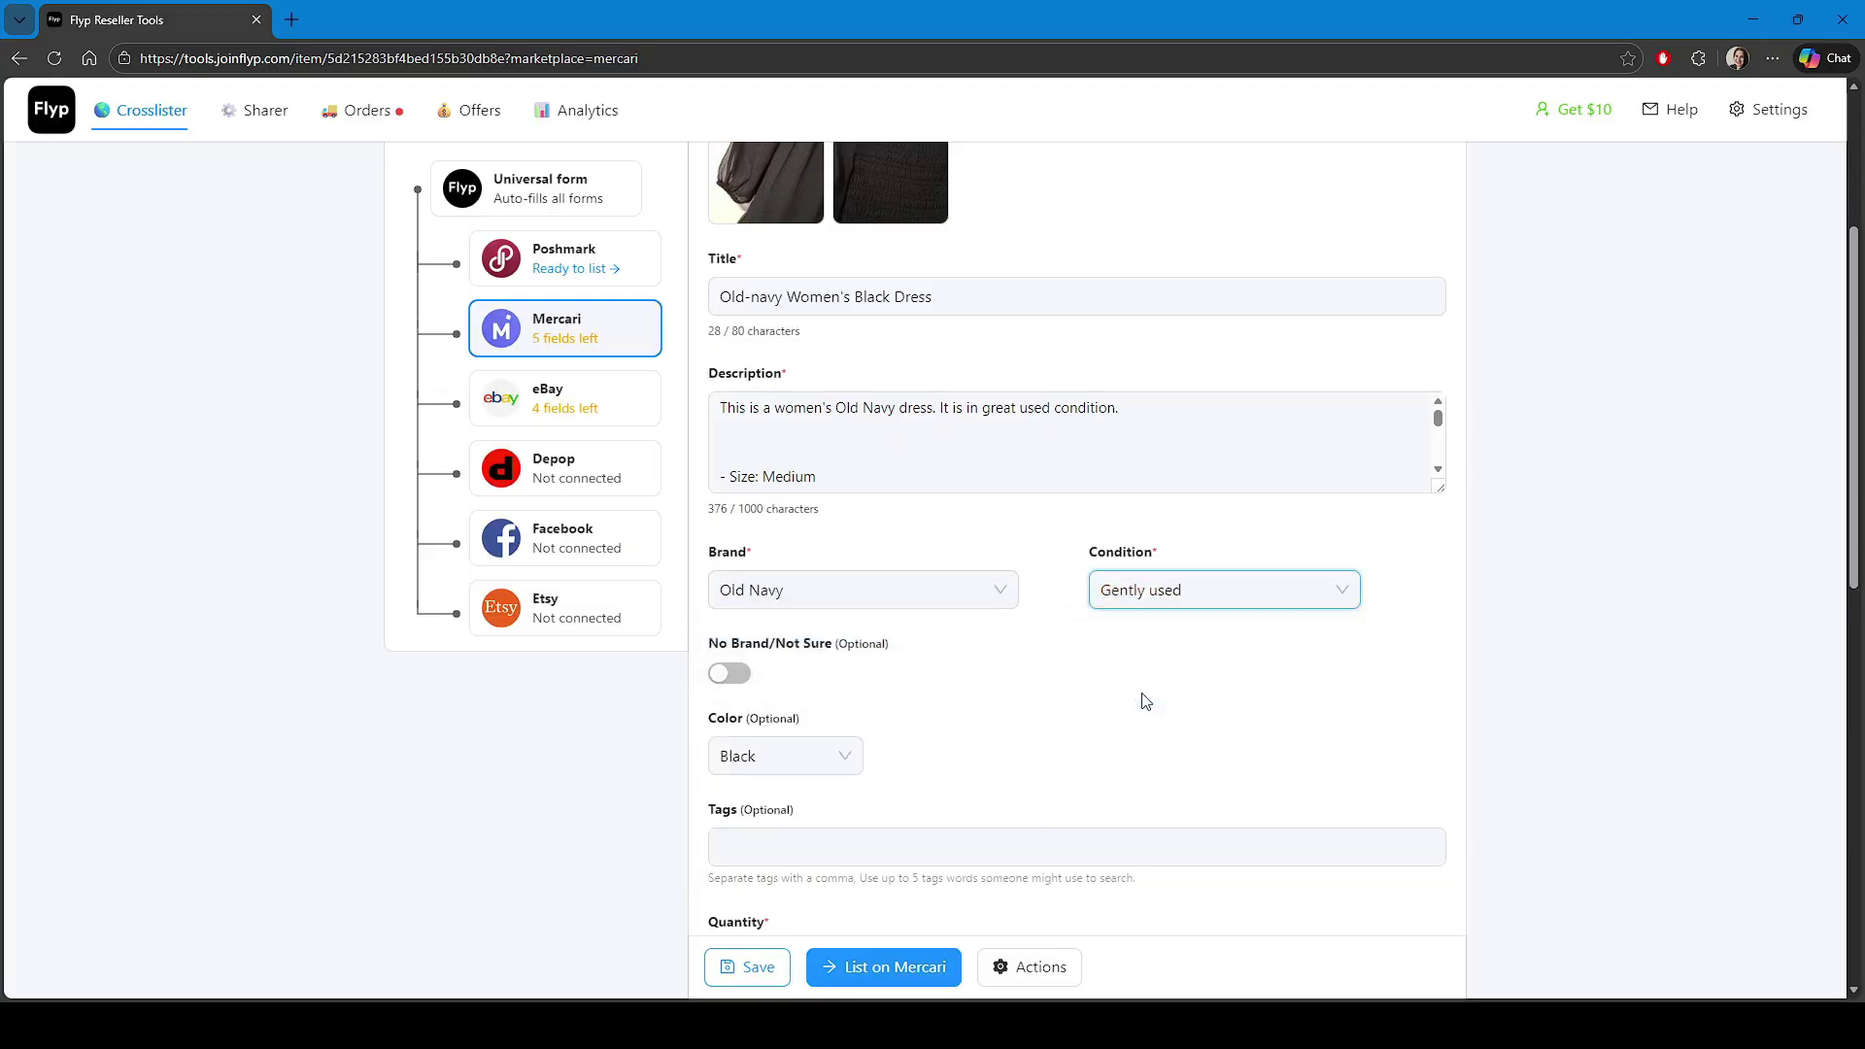
Set the dress's Mercari category to Women > Dresses > Knee-length and its size to M (8-10)
{"action": "scroll", "coordinate": [1143, 700], "scroll_direction": "down", "scroll_amount": 2}
{"action": "scroll", "coordinate": [1145, 700], "scroll_direction": "down", "scroll_amount": 5}
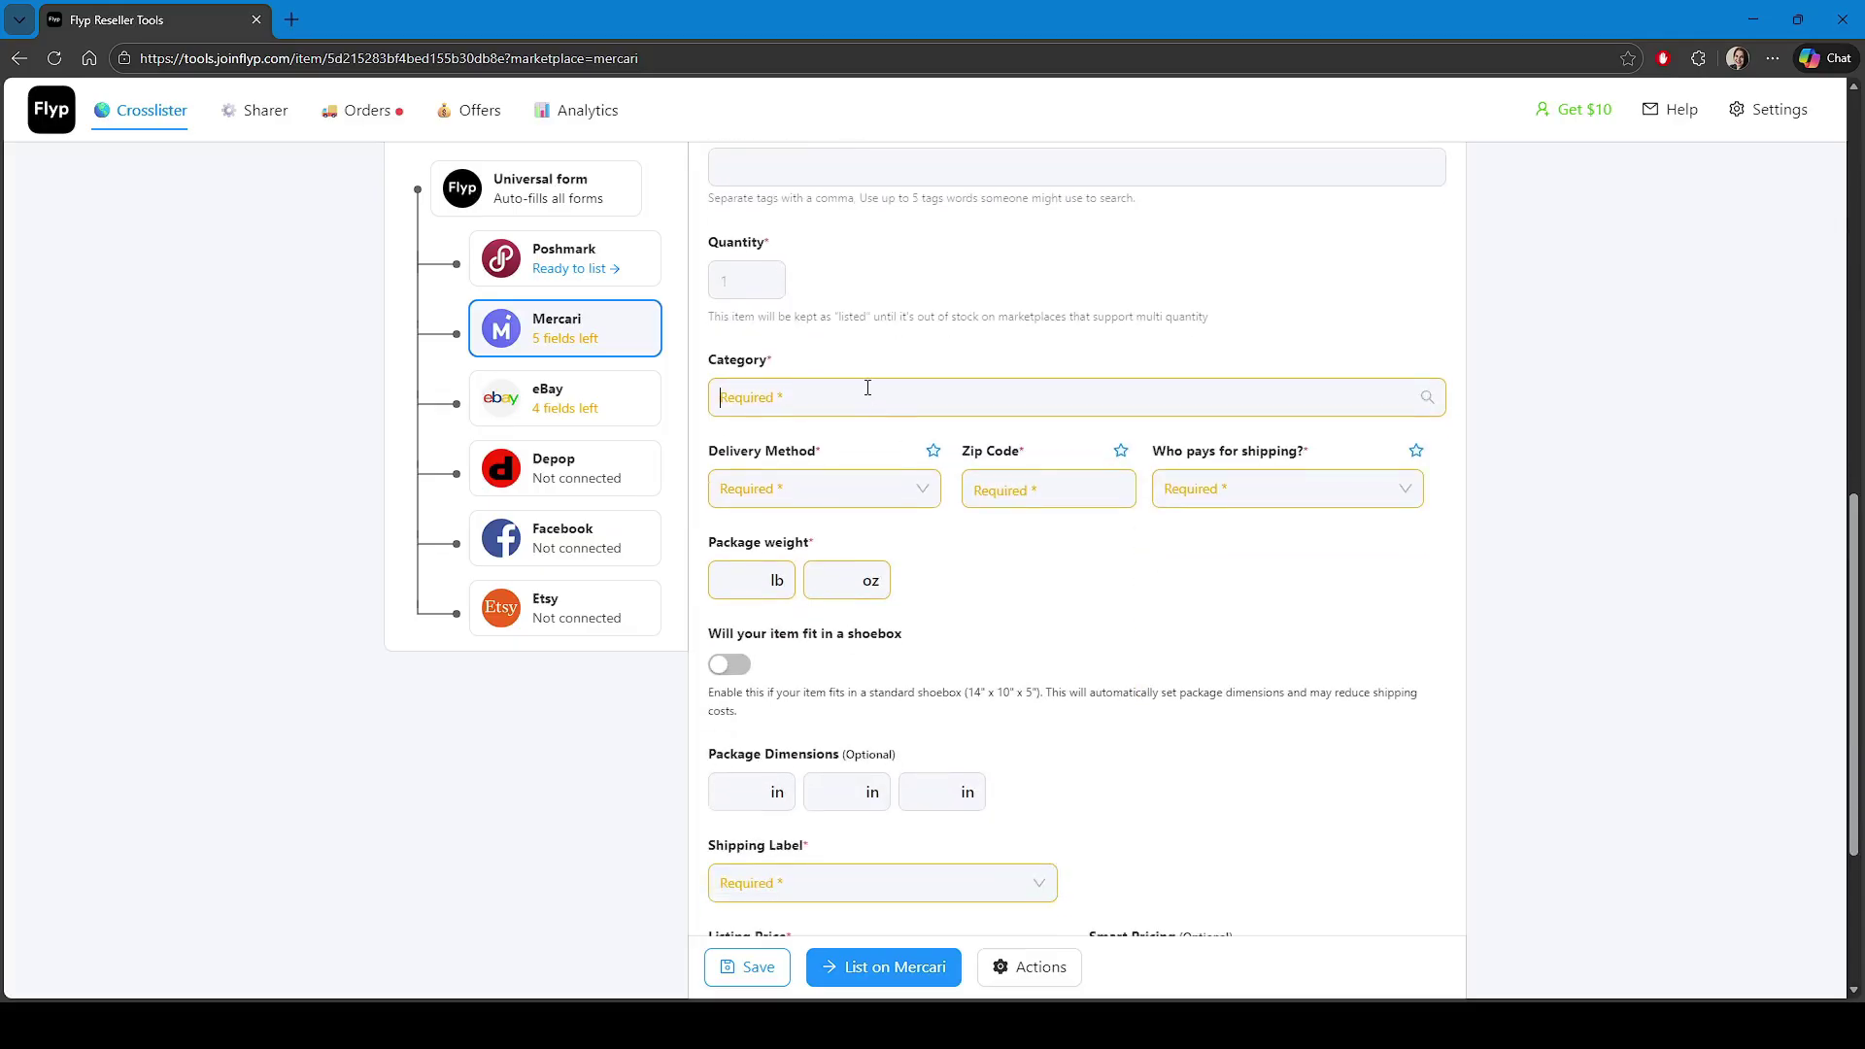
{"action": "left_click", "coordinate": [863, 392]}
{"action": "scroll", "coordinate": [790, 533], "scroll_direction": "down", "scroll_amount": 6}
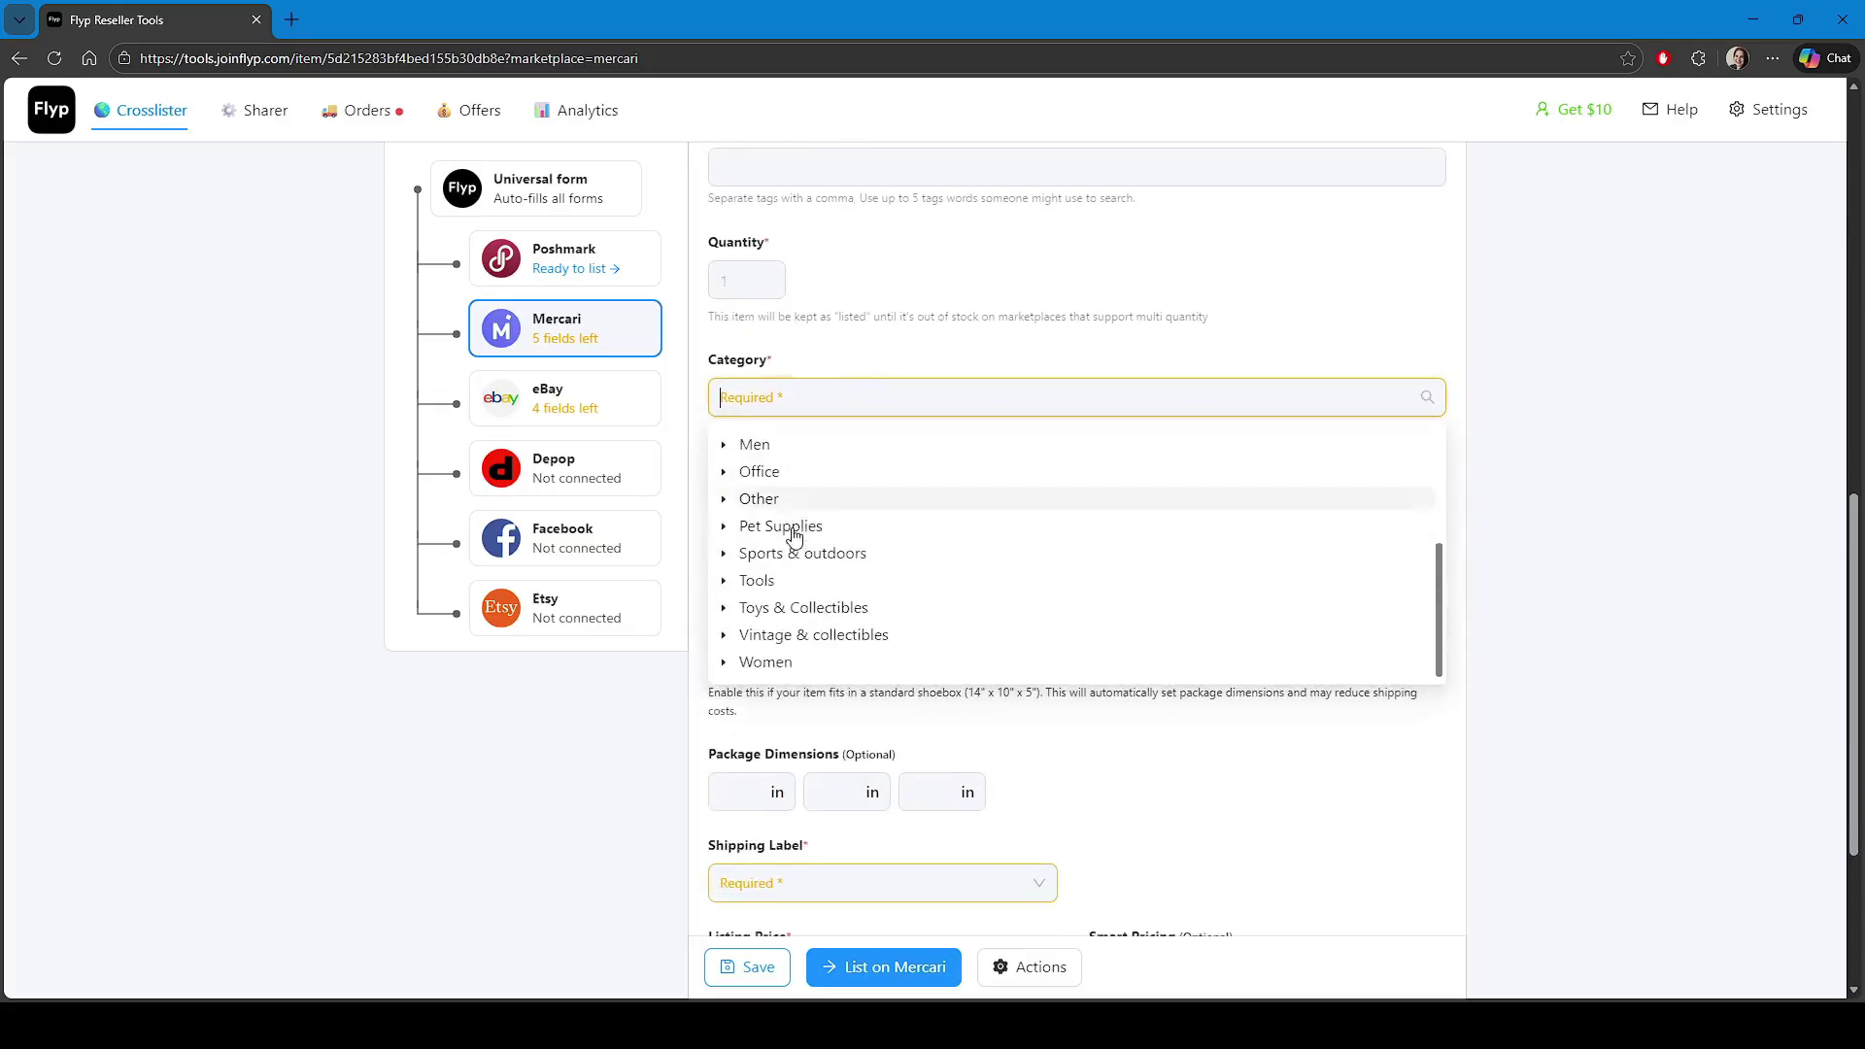
{"action": "left_click", "coordinate": [759, 470]}
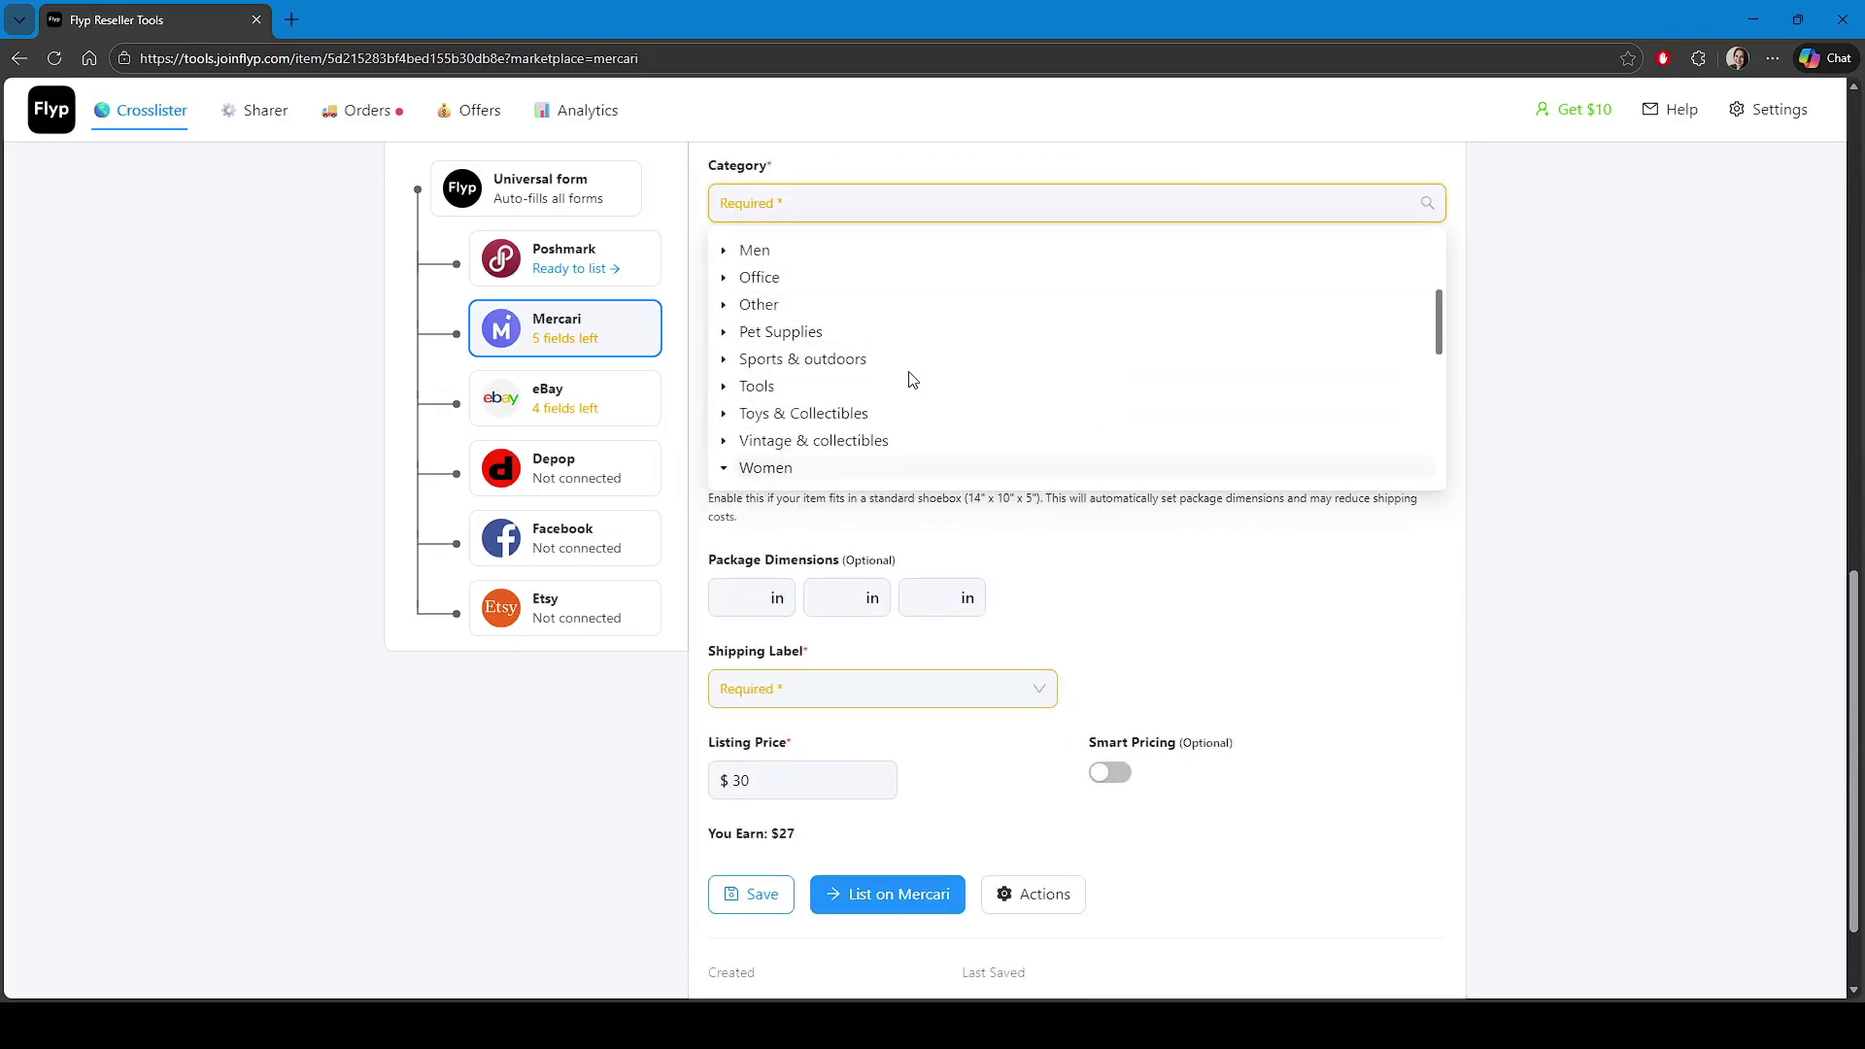
{"action": "scroll", "coordinate": [910, 382], "scroll_direction": "down", "scroll_amount": 3}
{"action": "scroll", "coordinate": [911, 382], "scroll_direction": "up", "scroll_amount": 1}
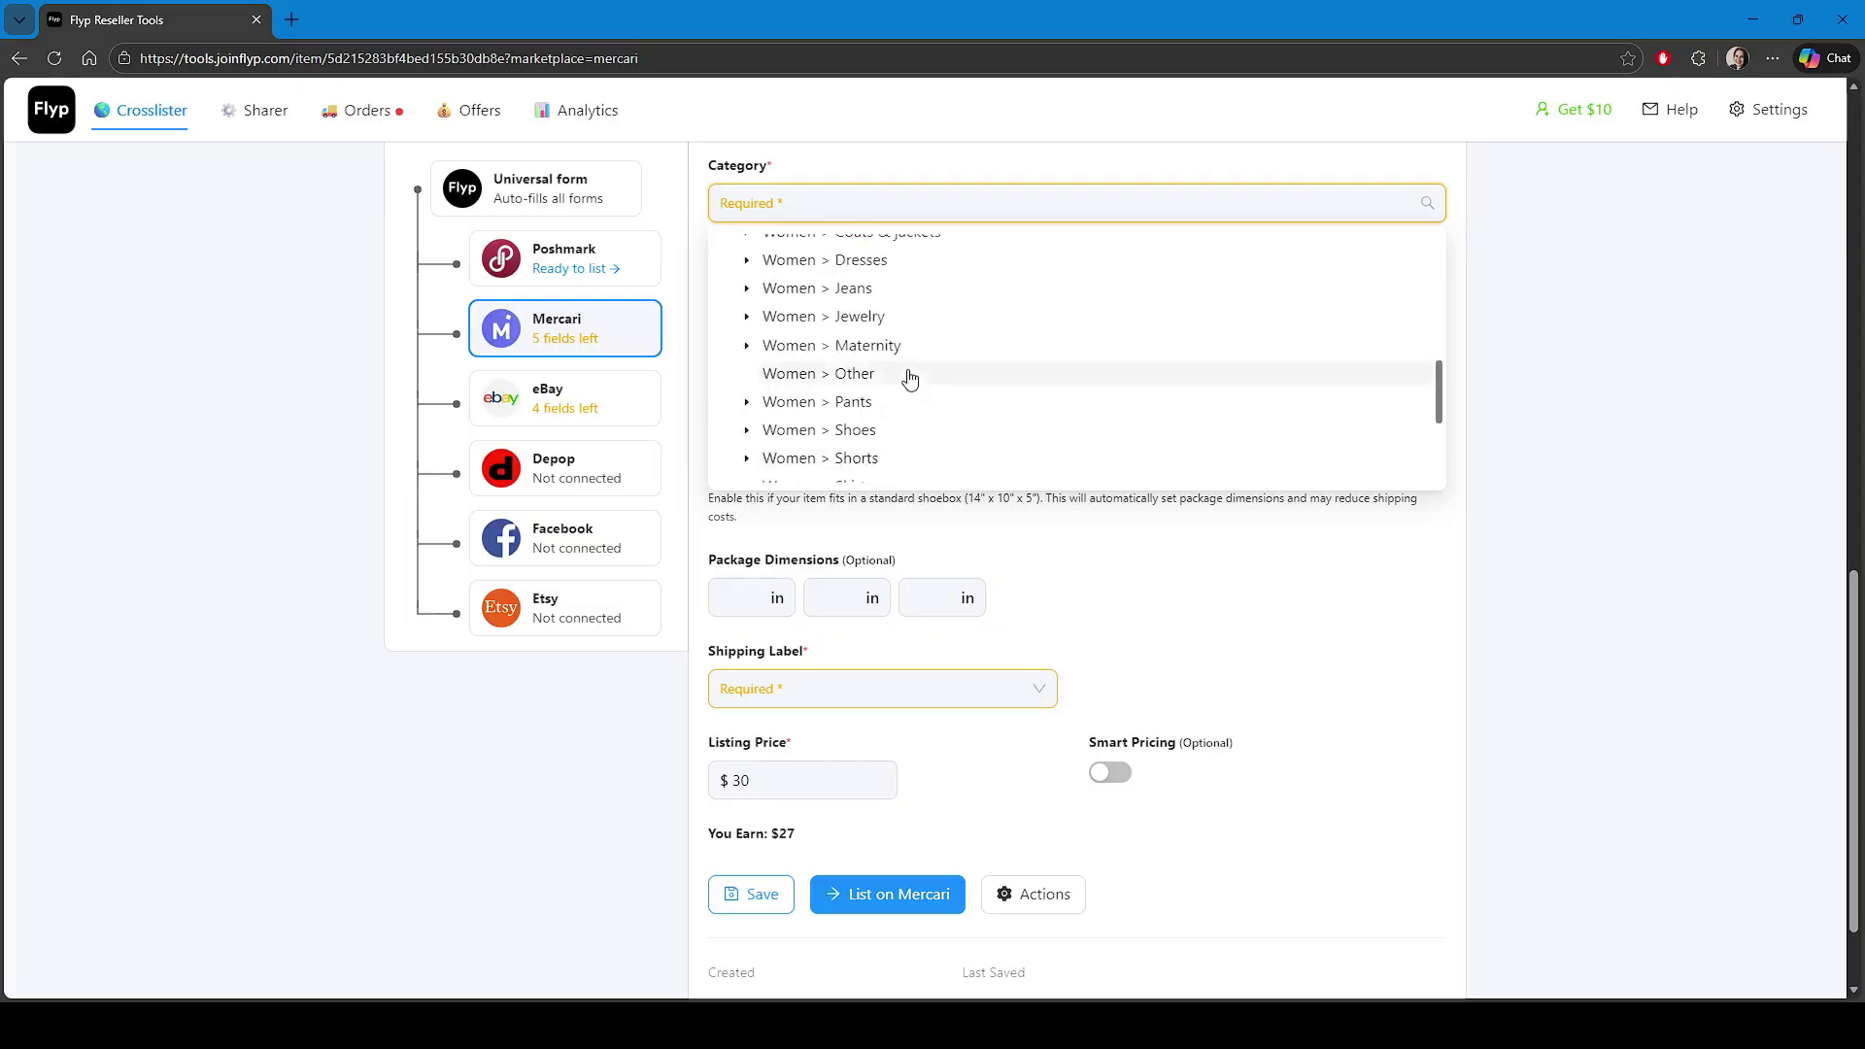
{"action": "left_click", "coordinate": [861, 256]}
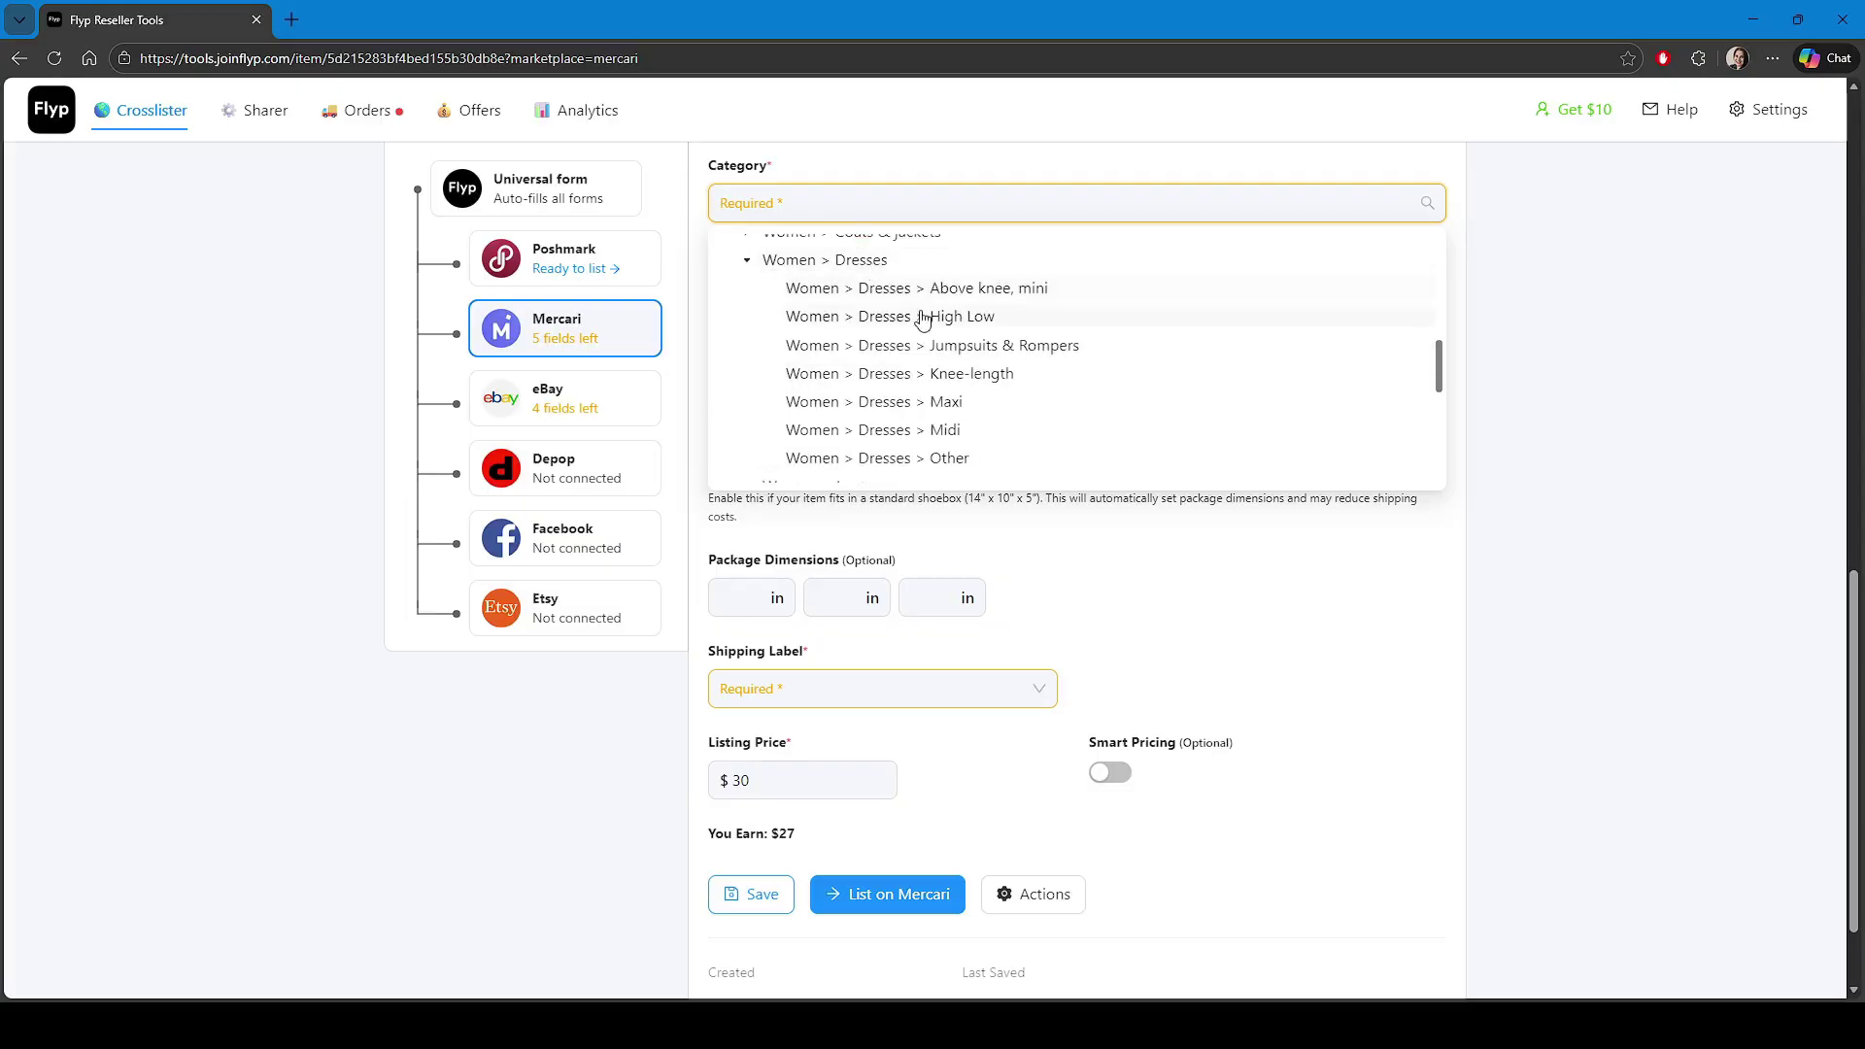
{"action": "left_click", "coordinate": [962, 374]}
{"action": "left_click", "coordinate": [928, 327]}
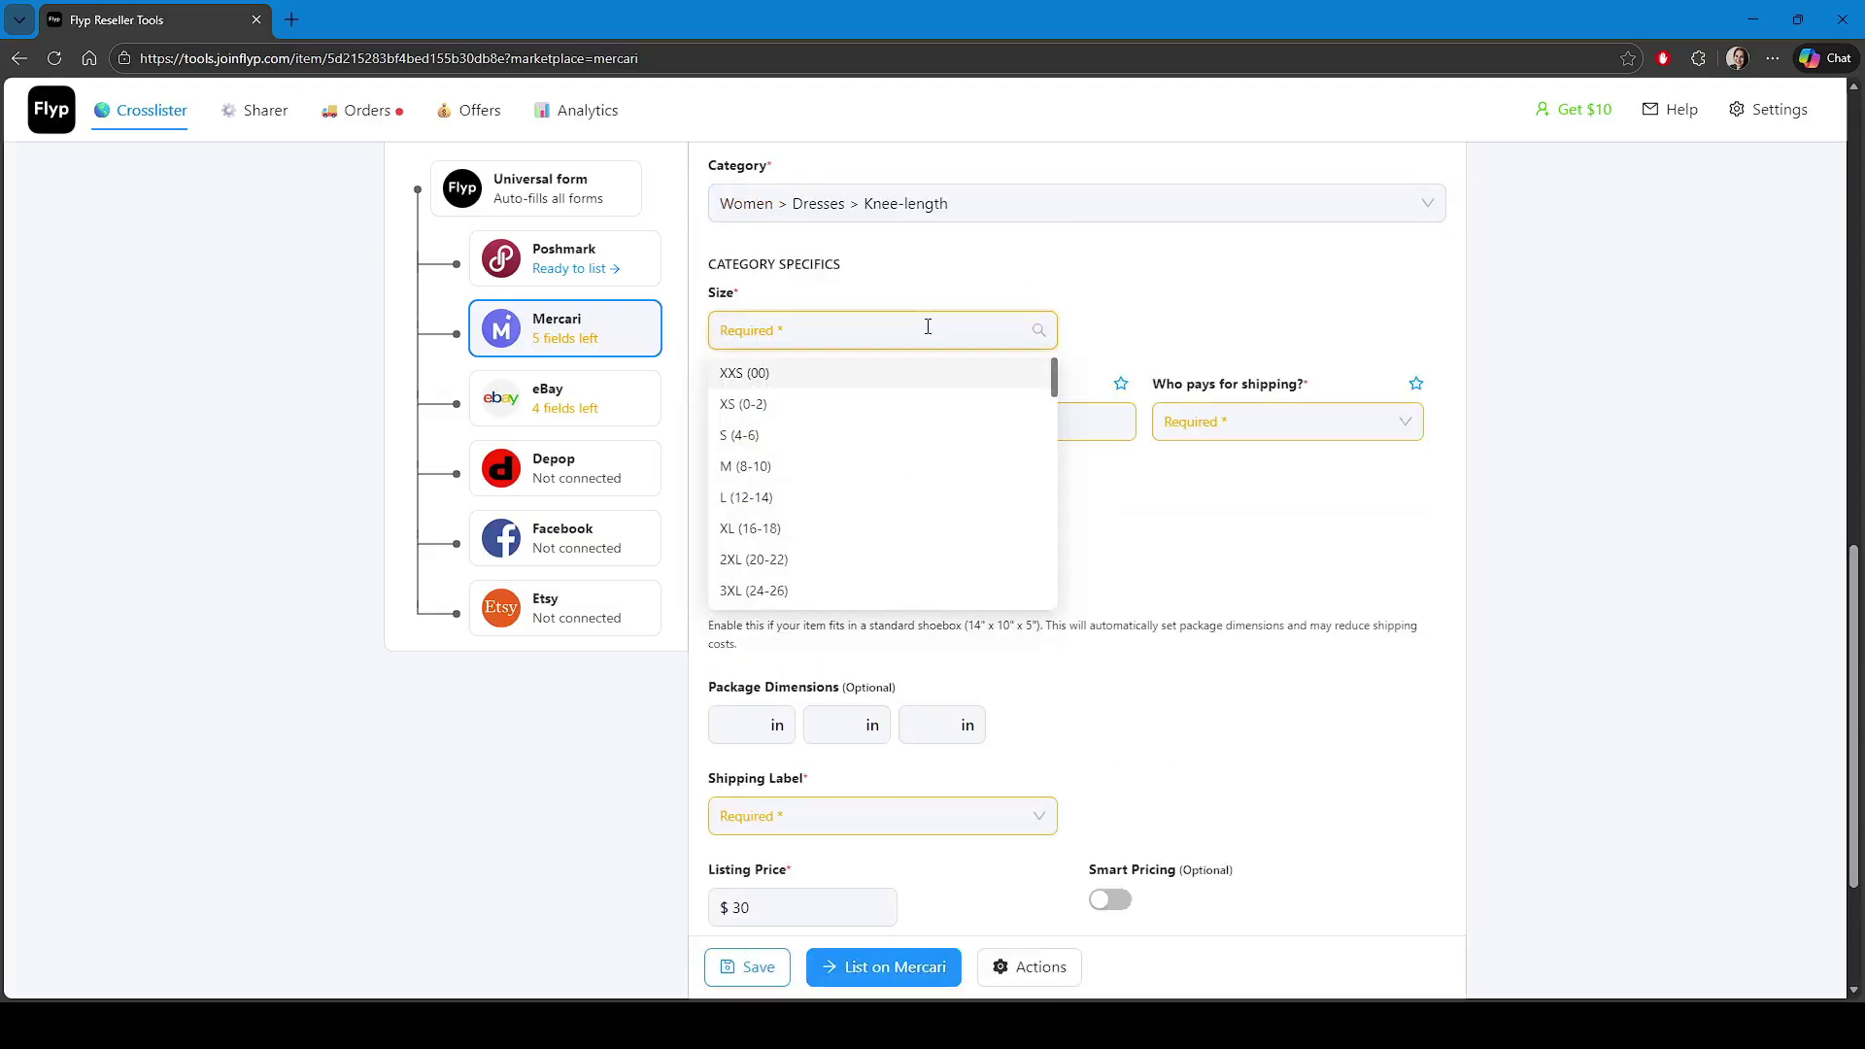
{"action": "left_click", "coordinate": [805, 467]}
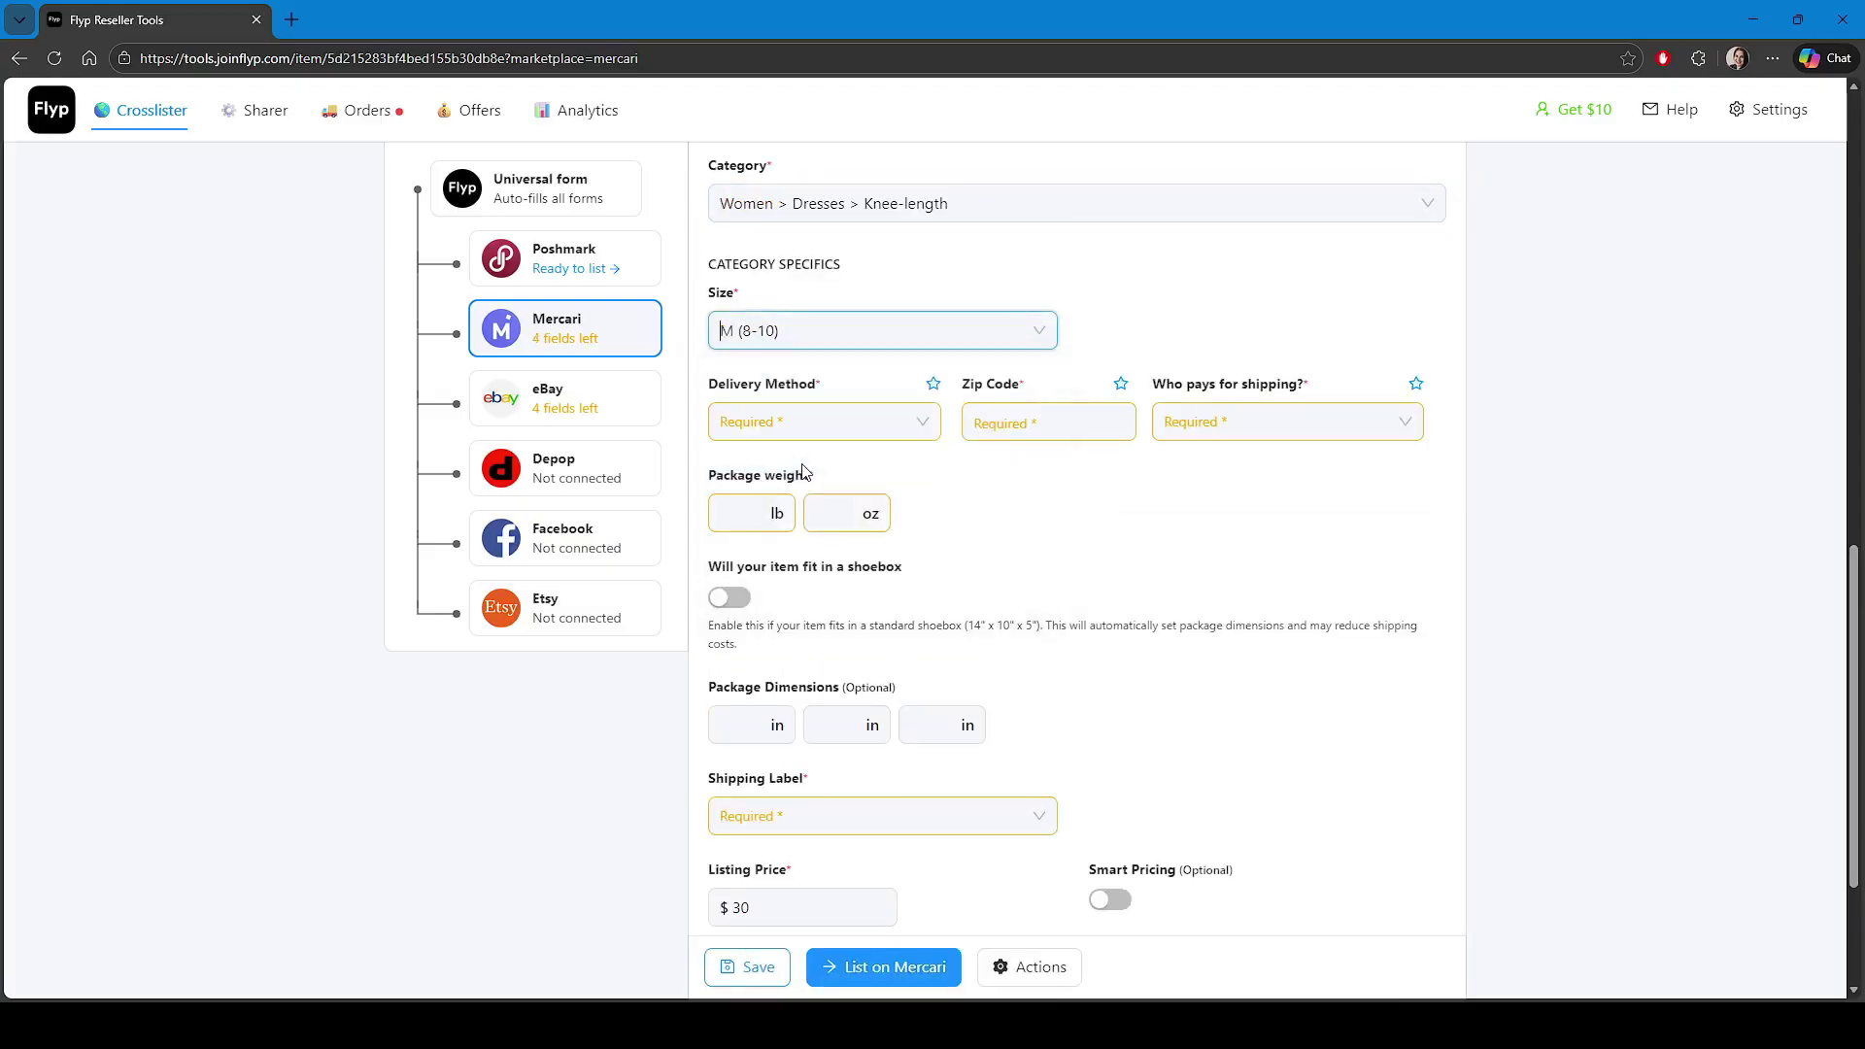
Fill in the Mercari shipping details with Standard Shipping, the seller's zip code and Buyer pays
{"action": "left_click", "coordinate": [864, 424]}
{"action": "left_click", "coordinate": [834, 467]}
{"action": "type", "text": "32701"}
{"action": "left_click", "coordinate": [930, 424]}
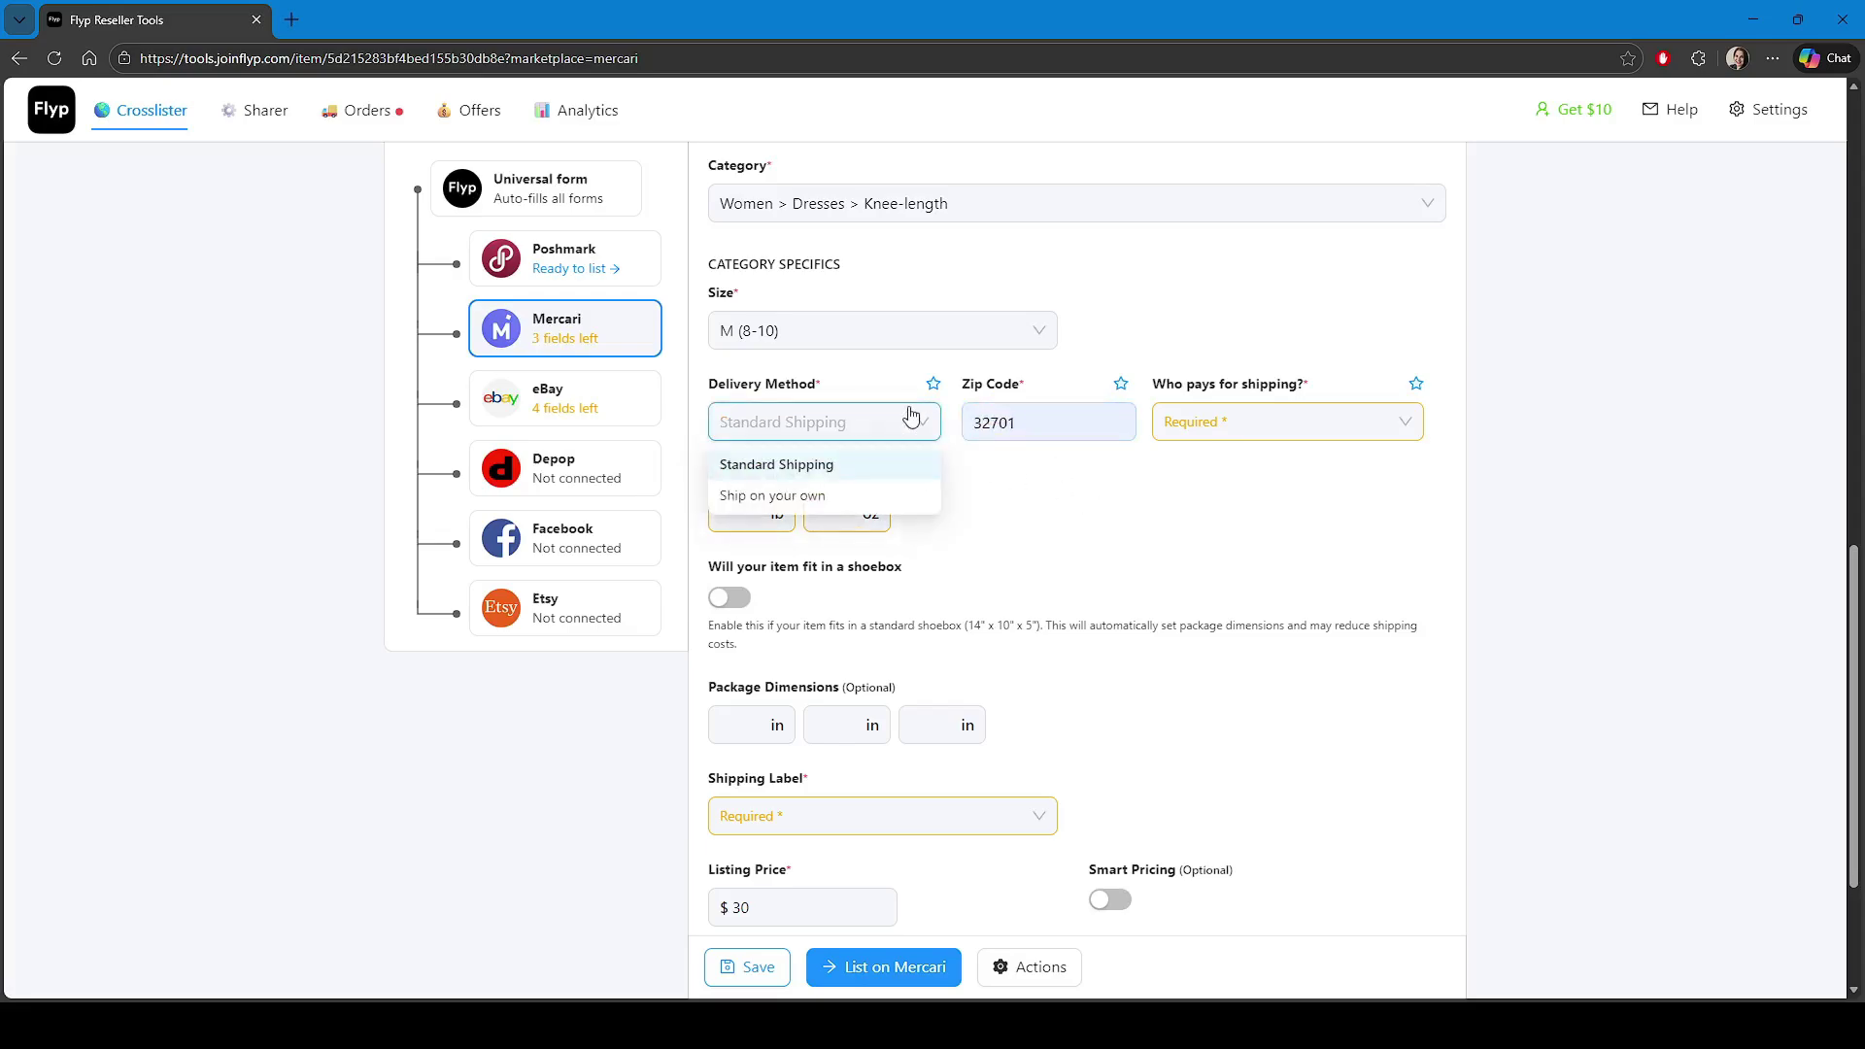
{"action": "left_click", "coordinate": [1159, 490]}
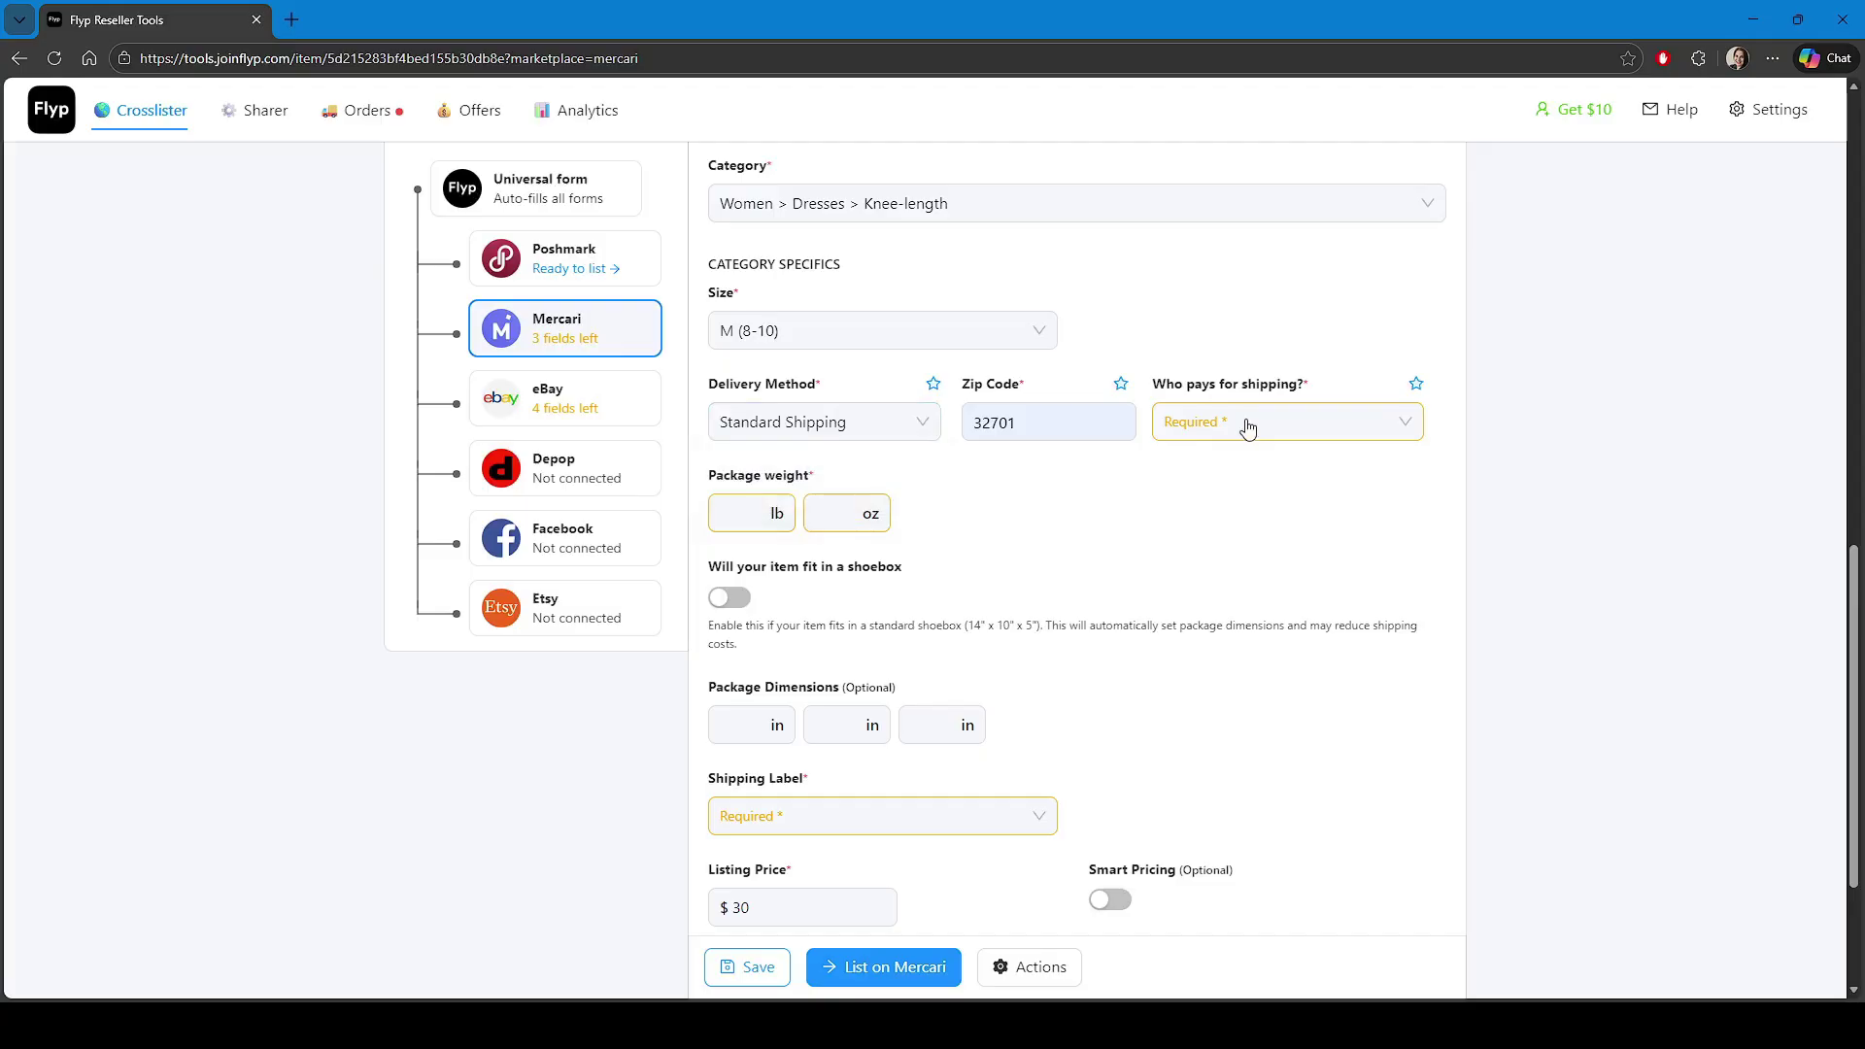
{"action": "left_click", "coordinate": [1247, 428]}
{"action": "left_click", "coordinate": [1195, 472]}
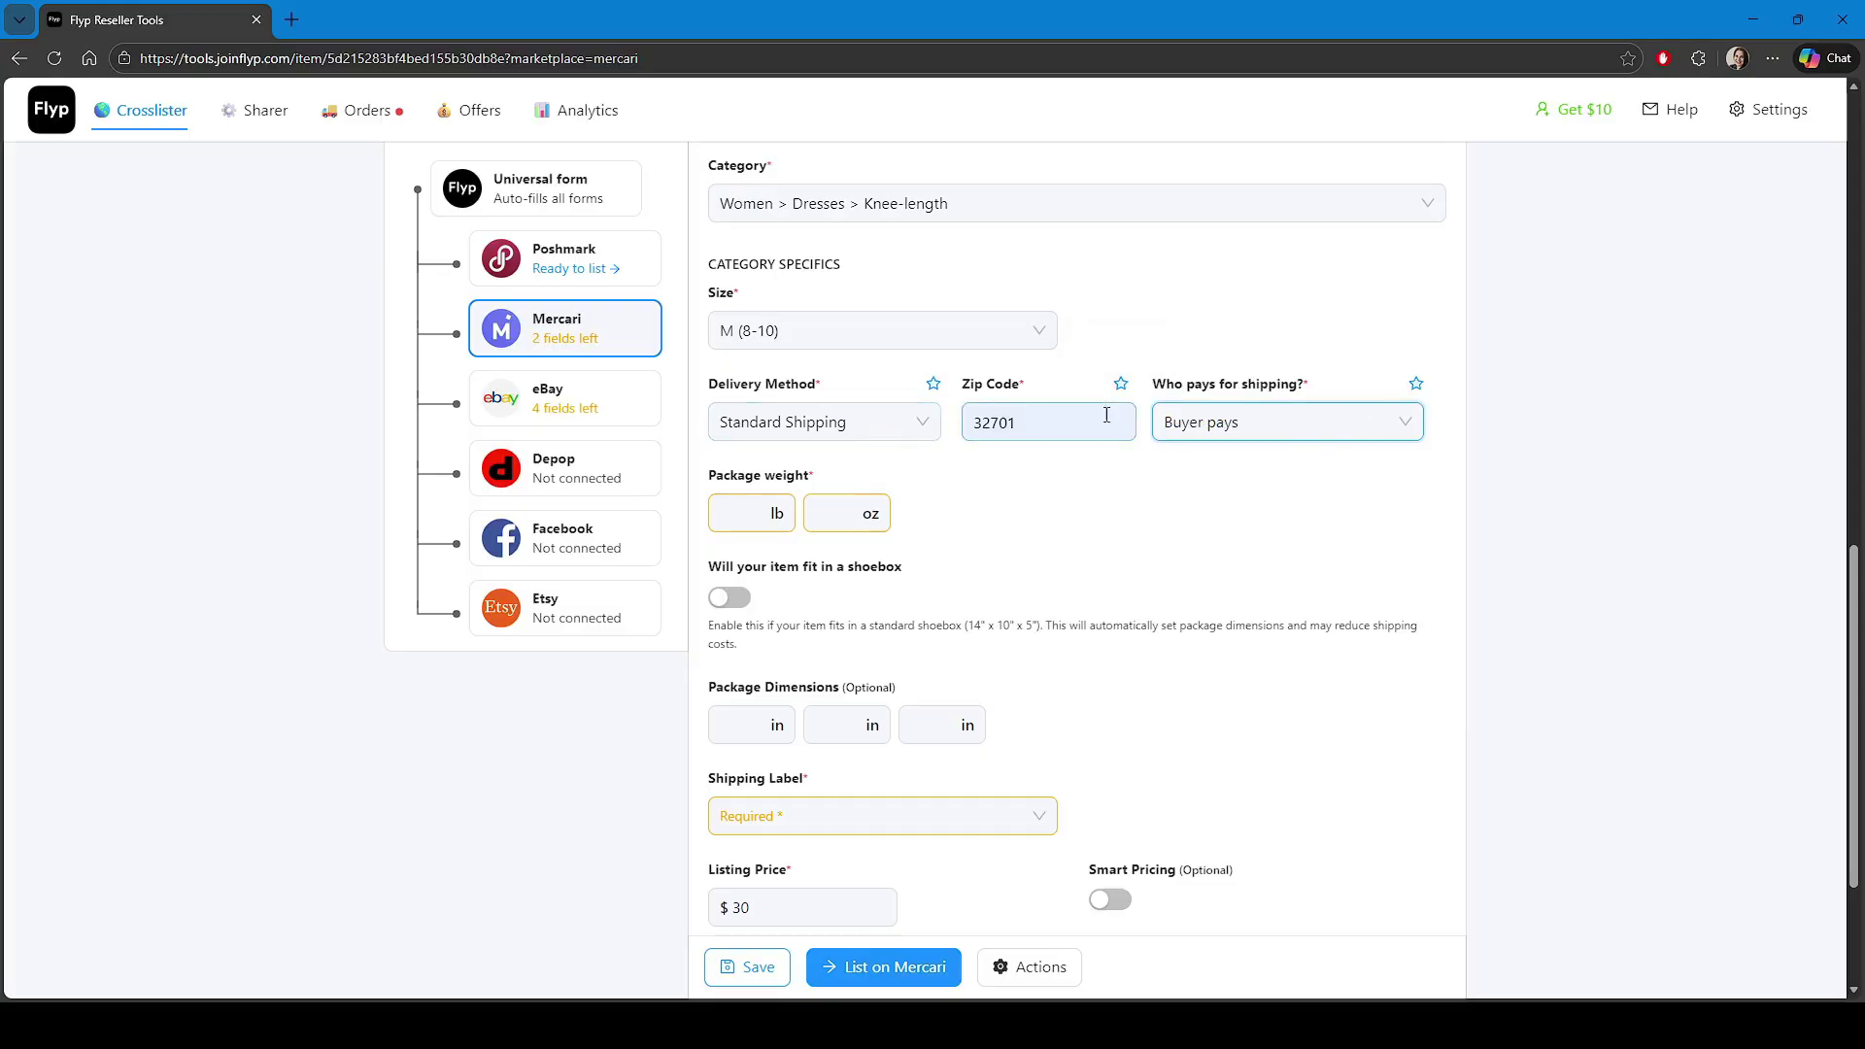
Set the Mercari package weight to 14 oz and mark the dress as fitting in a 14" x 10" x 5" shoebox
{"action": "left_click", "coordinate": [745, 512]}
{"action": "type", "text": "1"}
{"action": "key", "text": "Tab"}
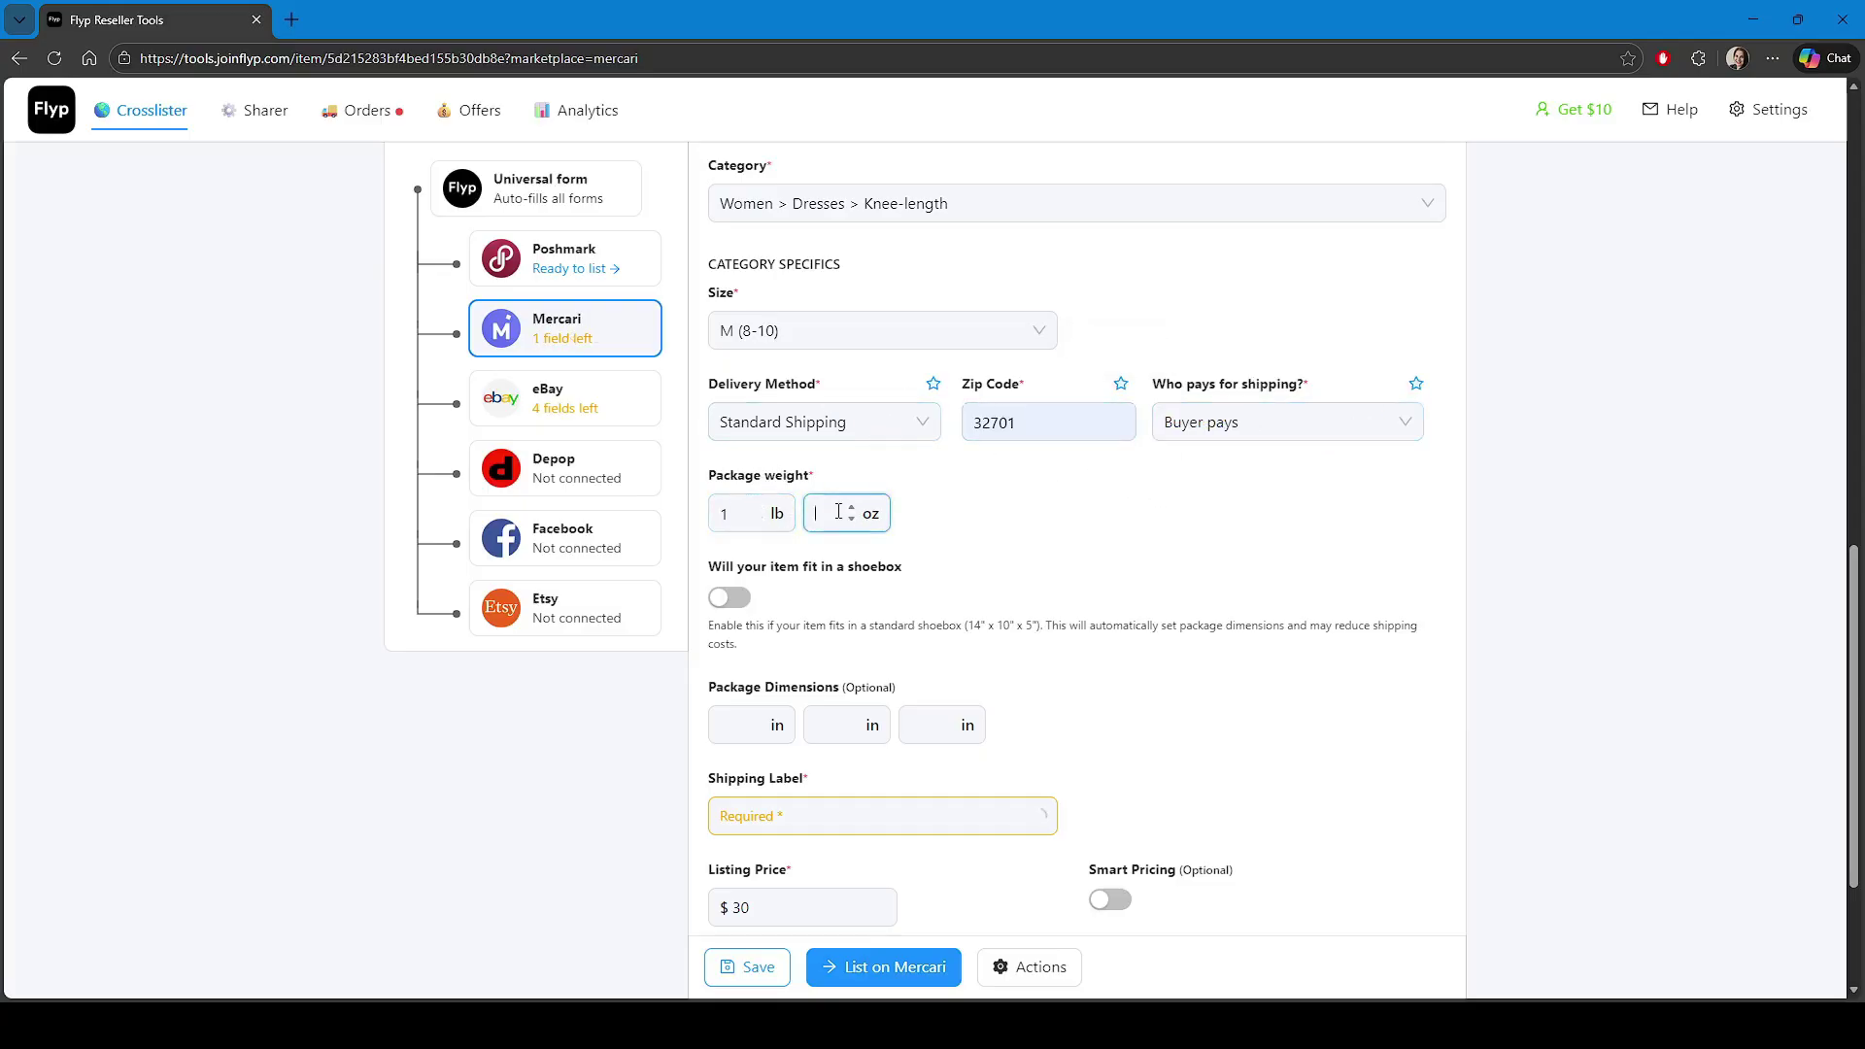
{"action": "left_click", "coordinate": [745, 512]}
{"action": "key", "text": "BackSpace"}
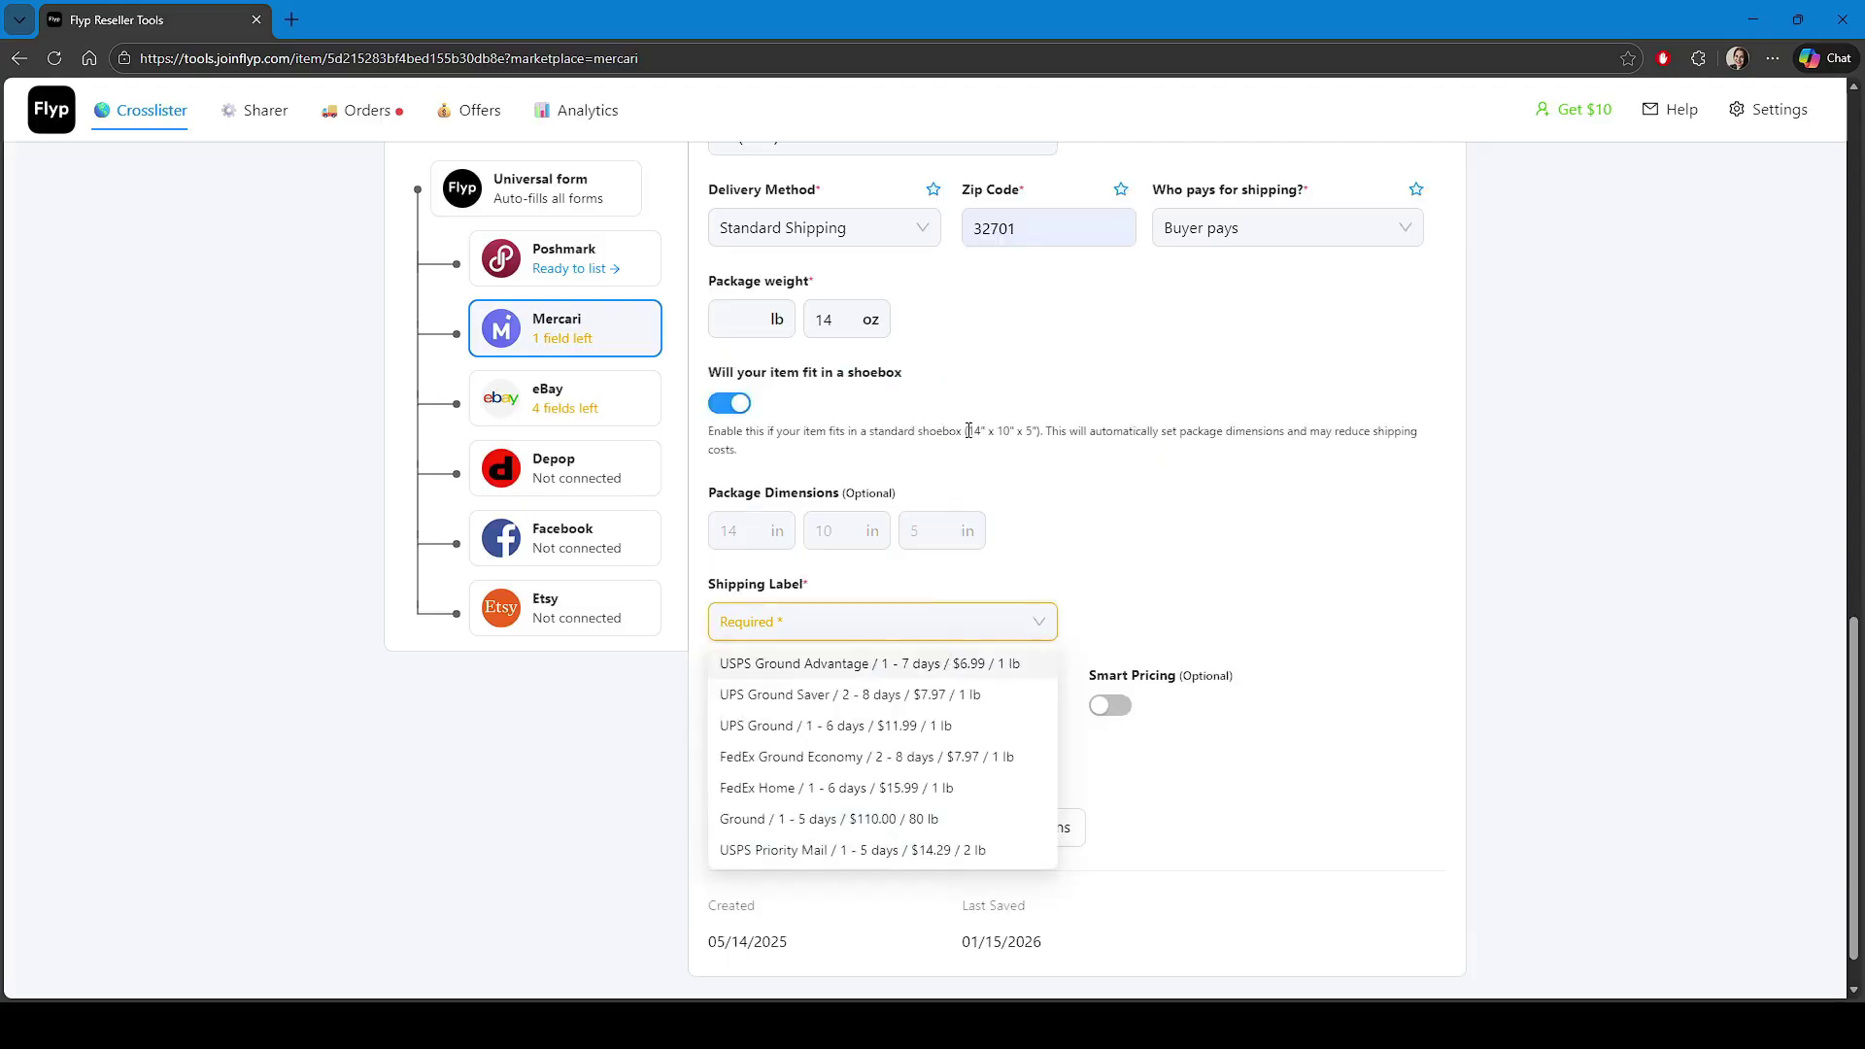
{"action": "left_click_drag", "start_coordinate": [966, 431], "coordinate": [1048, 431]}
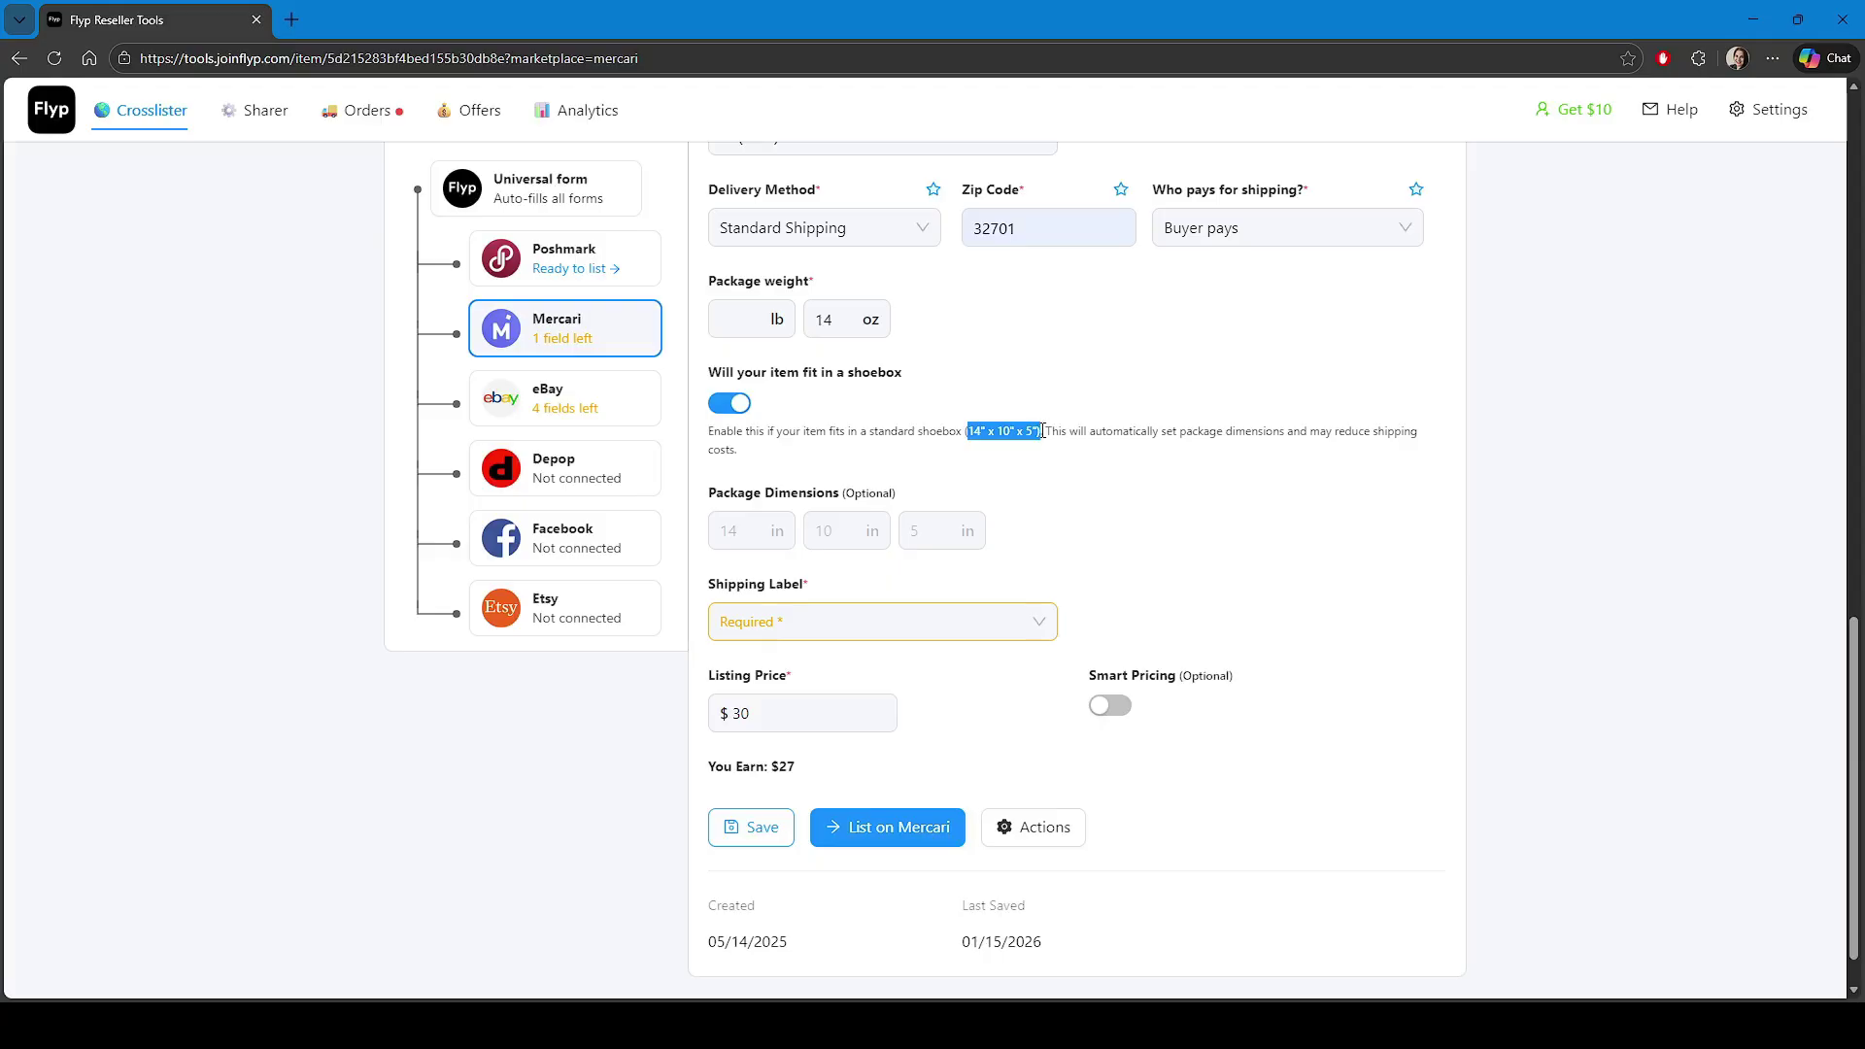
Set the Mercari shipping label to UPS Ground Saver ($7.97, 1 lb), save the form and switch to the dress's eBay form
{"action": "left_click", "coordinate": [794, 620]}
{"action": "left_click", "coordinate": [948, 659]}
{"action": "left_click", "coordinate": [595, 409]}
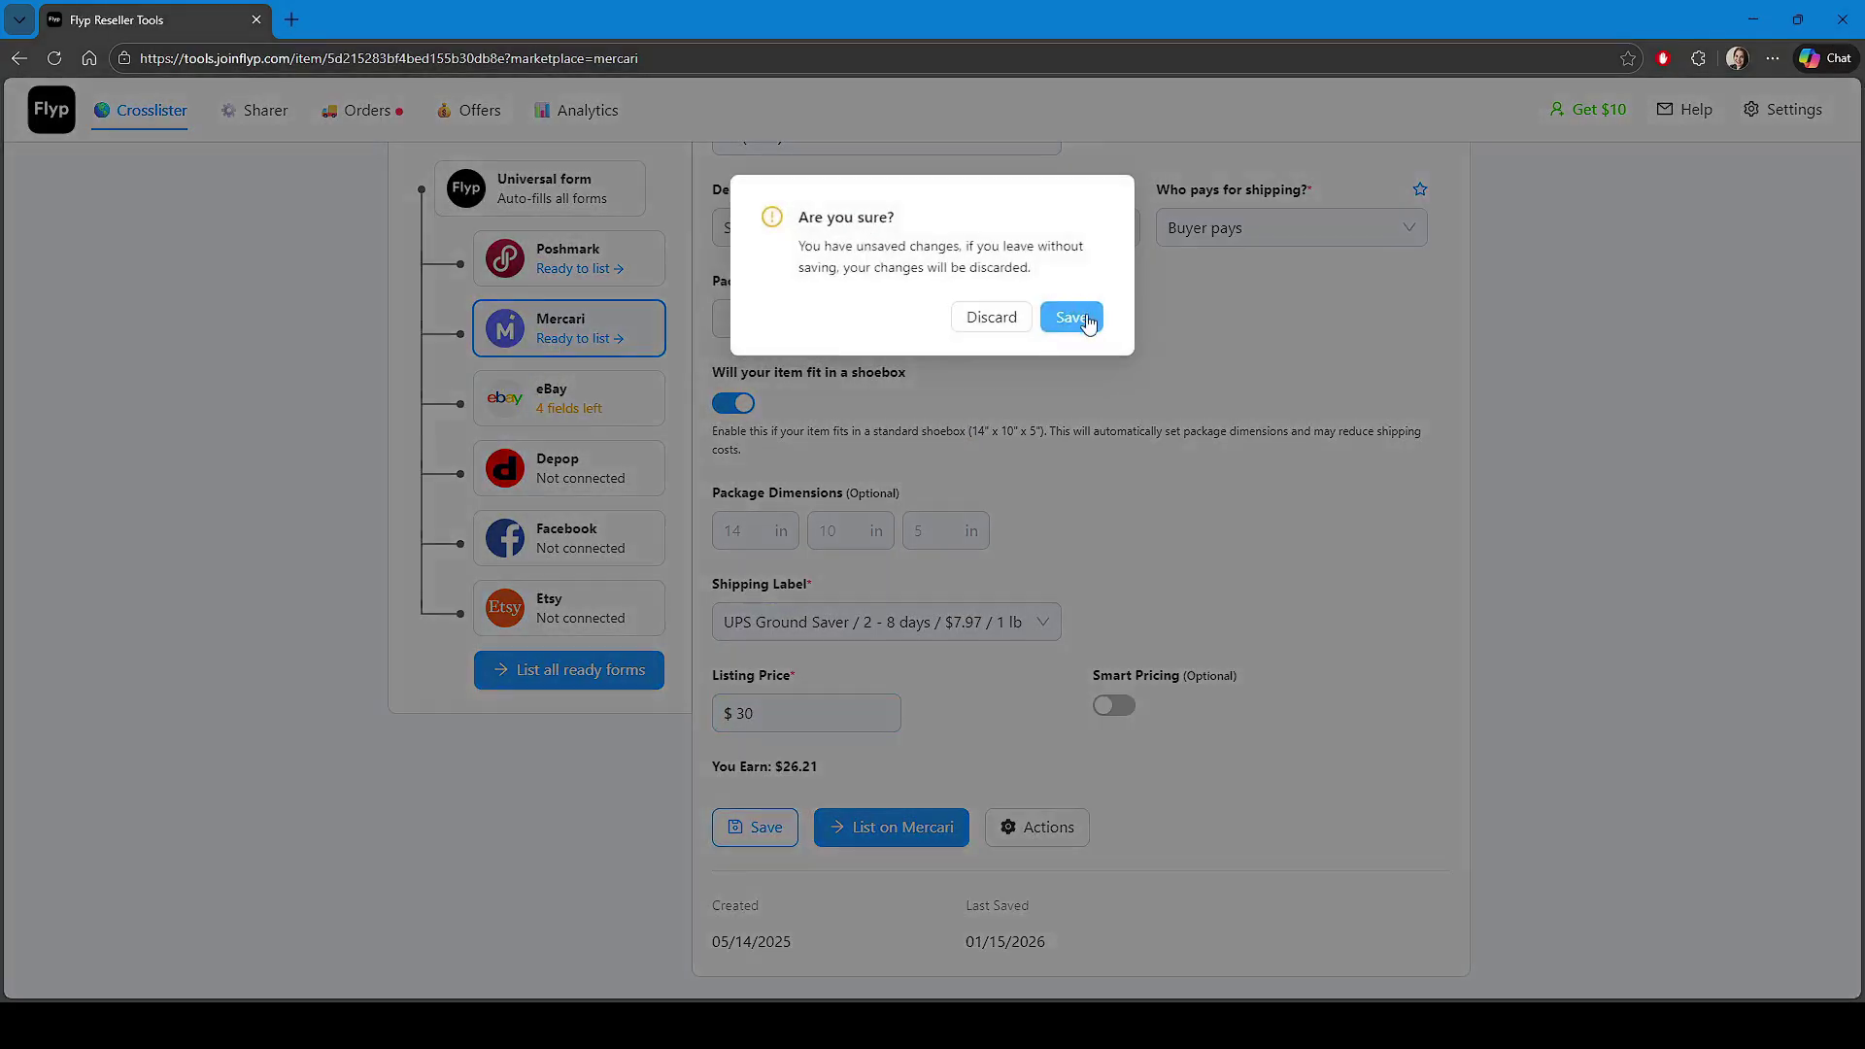
{"action": "left_click", "coordinate": [1072, 318]}
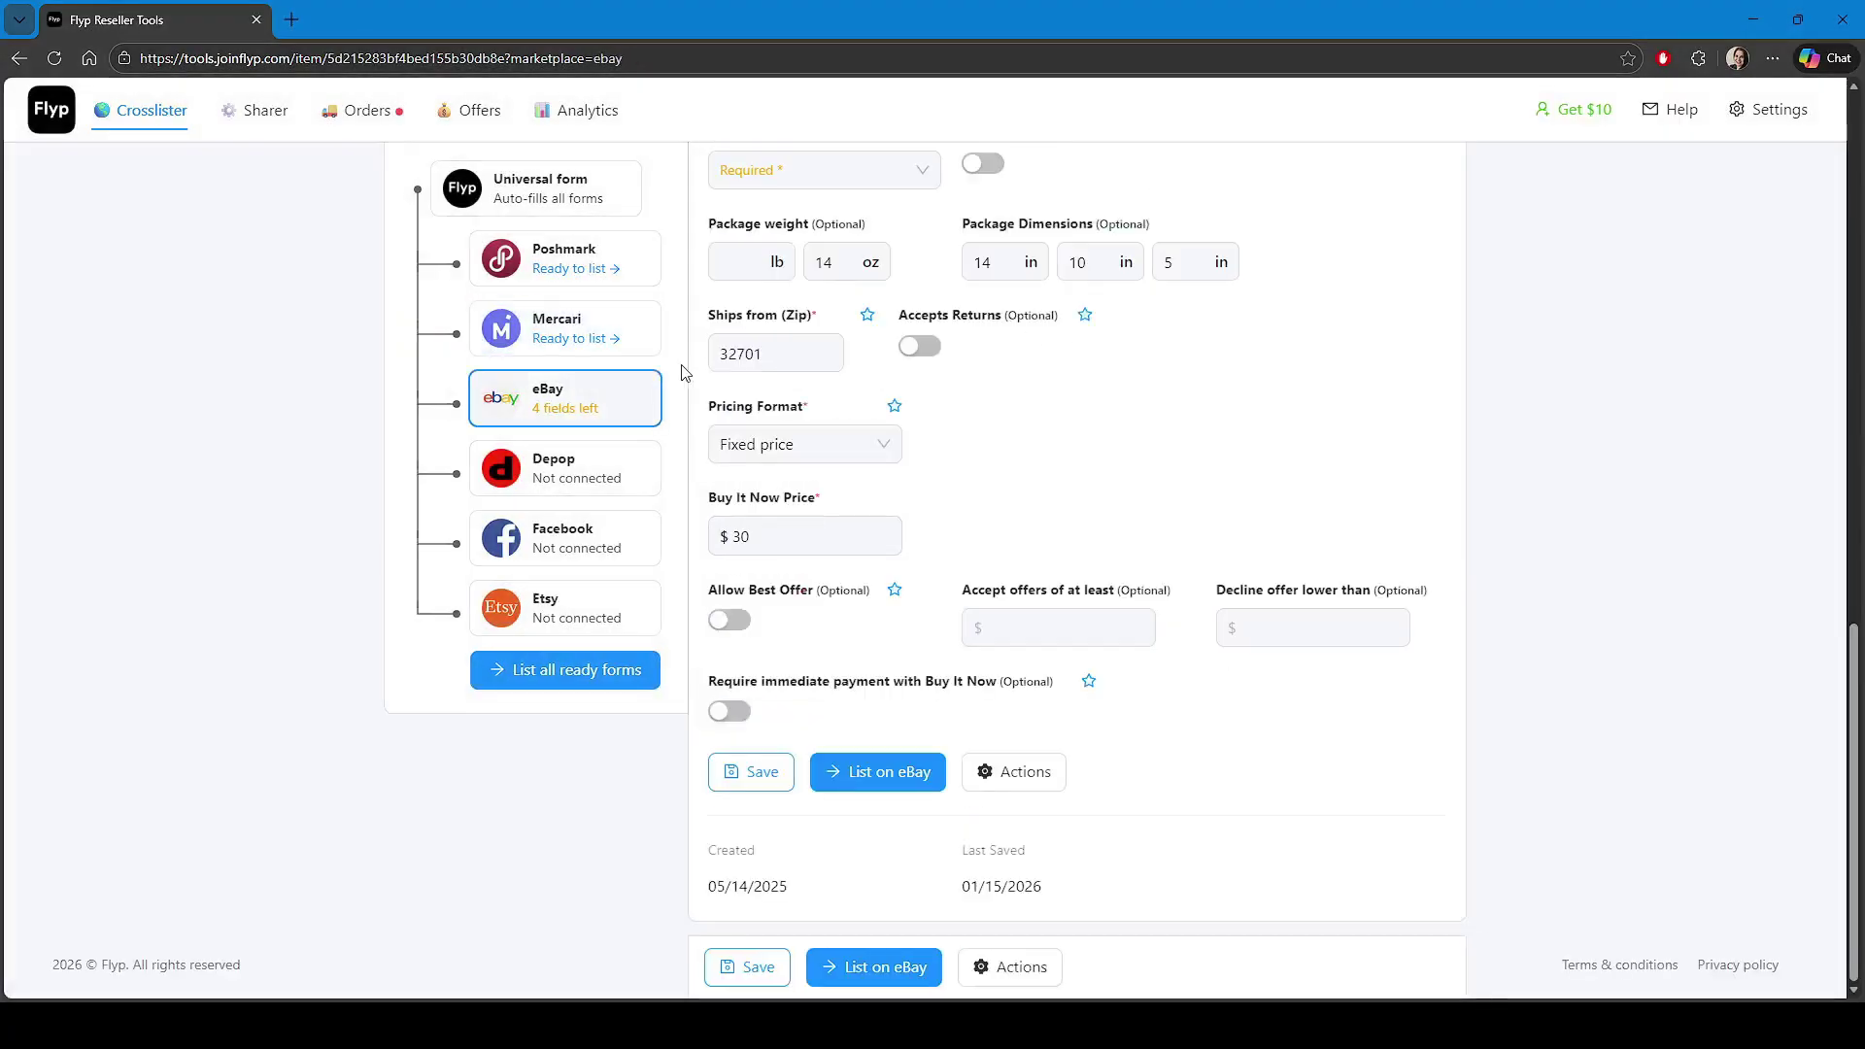
Enter "Please see photos for details!" as the condition description on the dress's eBay form
{"action": "scroll", "coordinate": [1170, 498], "scroll_direction": "up", "scroll_amount": 6}
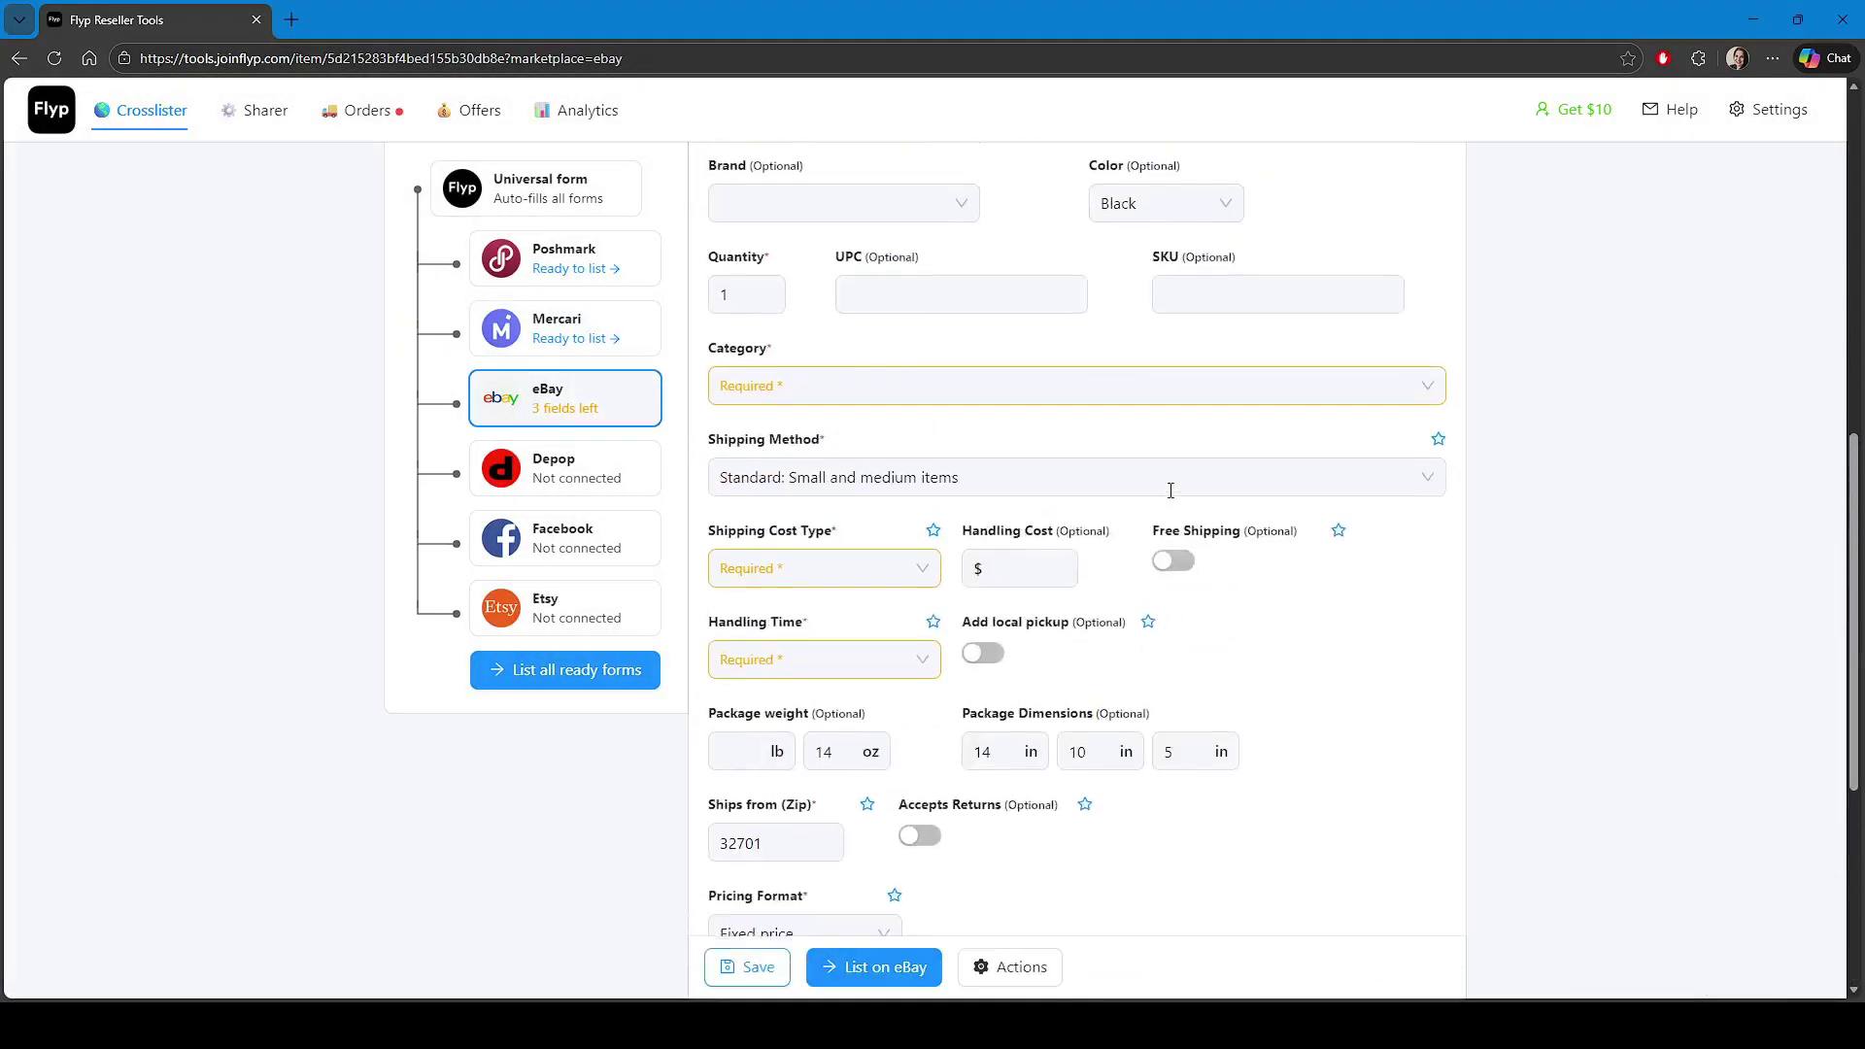
{"action": "scroll", "coordinate": [1117, 496], "scroll_direction": "up", "scroll_amount": 6}
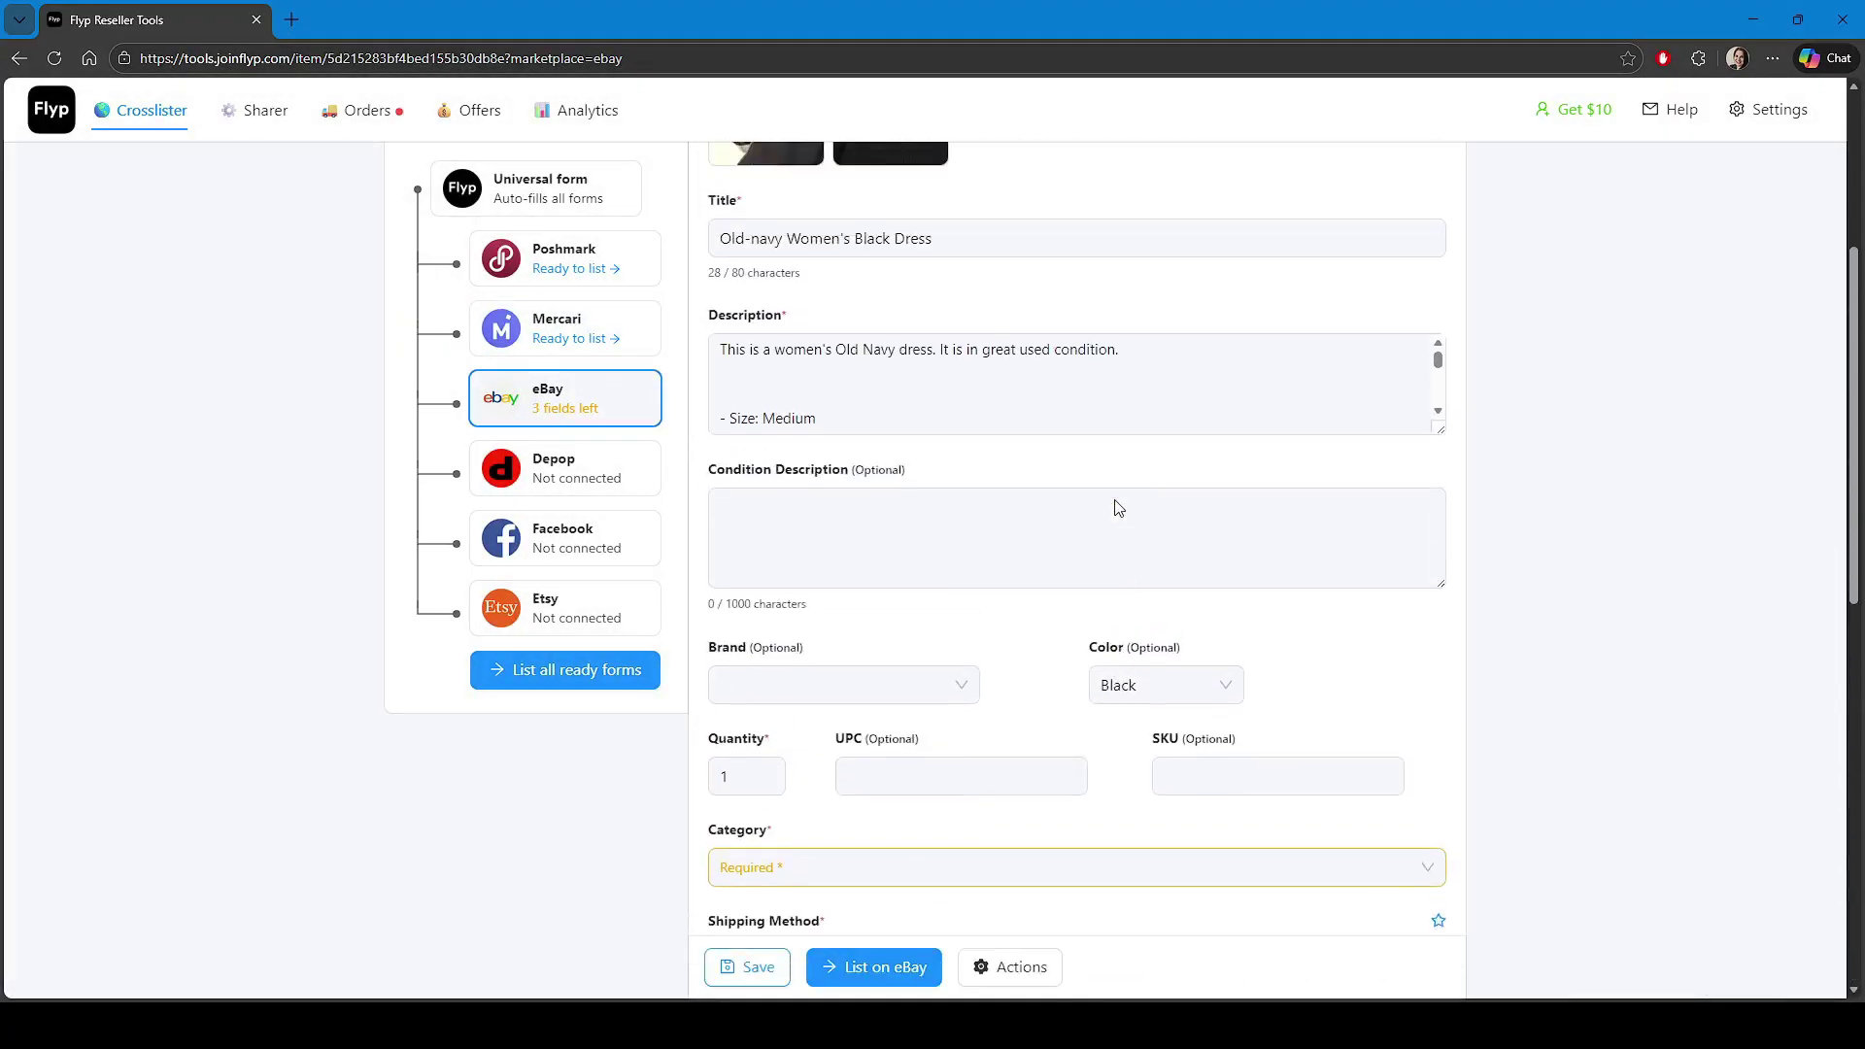
{"action": "scroll", "coordinate": [1116, 507], "scroll_direction": "down", "scroll_amount": 2}
{"action": "left_click", "coordinate": [1040, 534]}
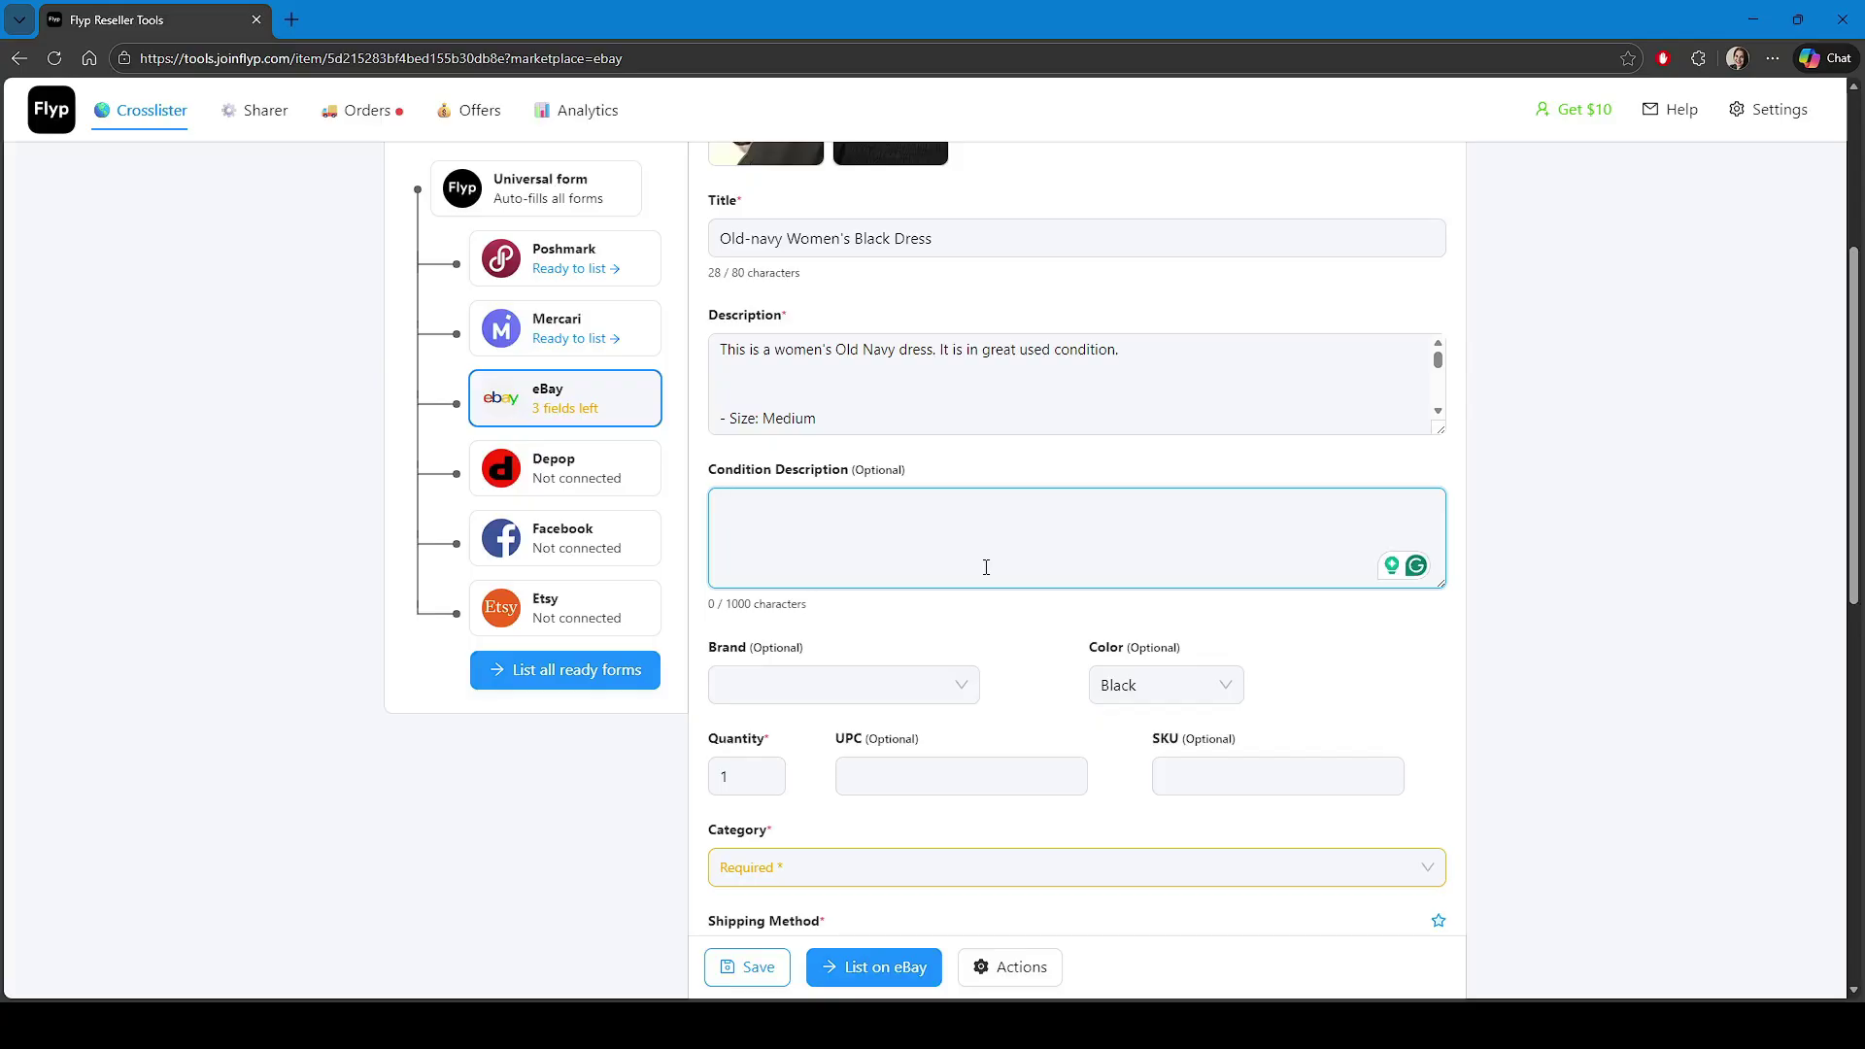
{"action": "type", "text": "Please se "}
{"action": "type", "text": " photos for details!"}
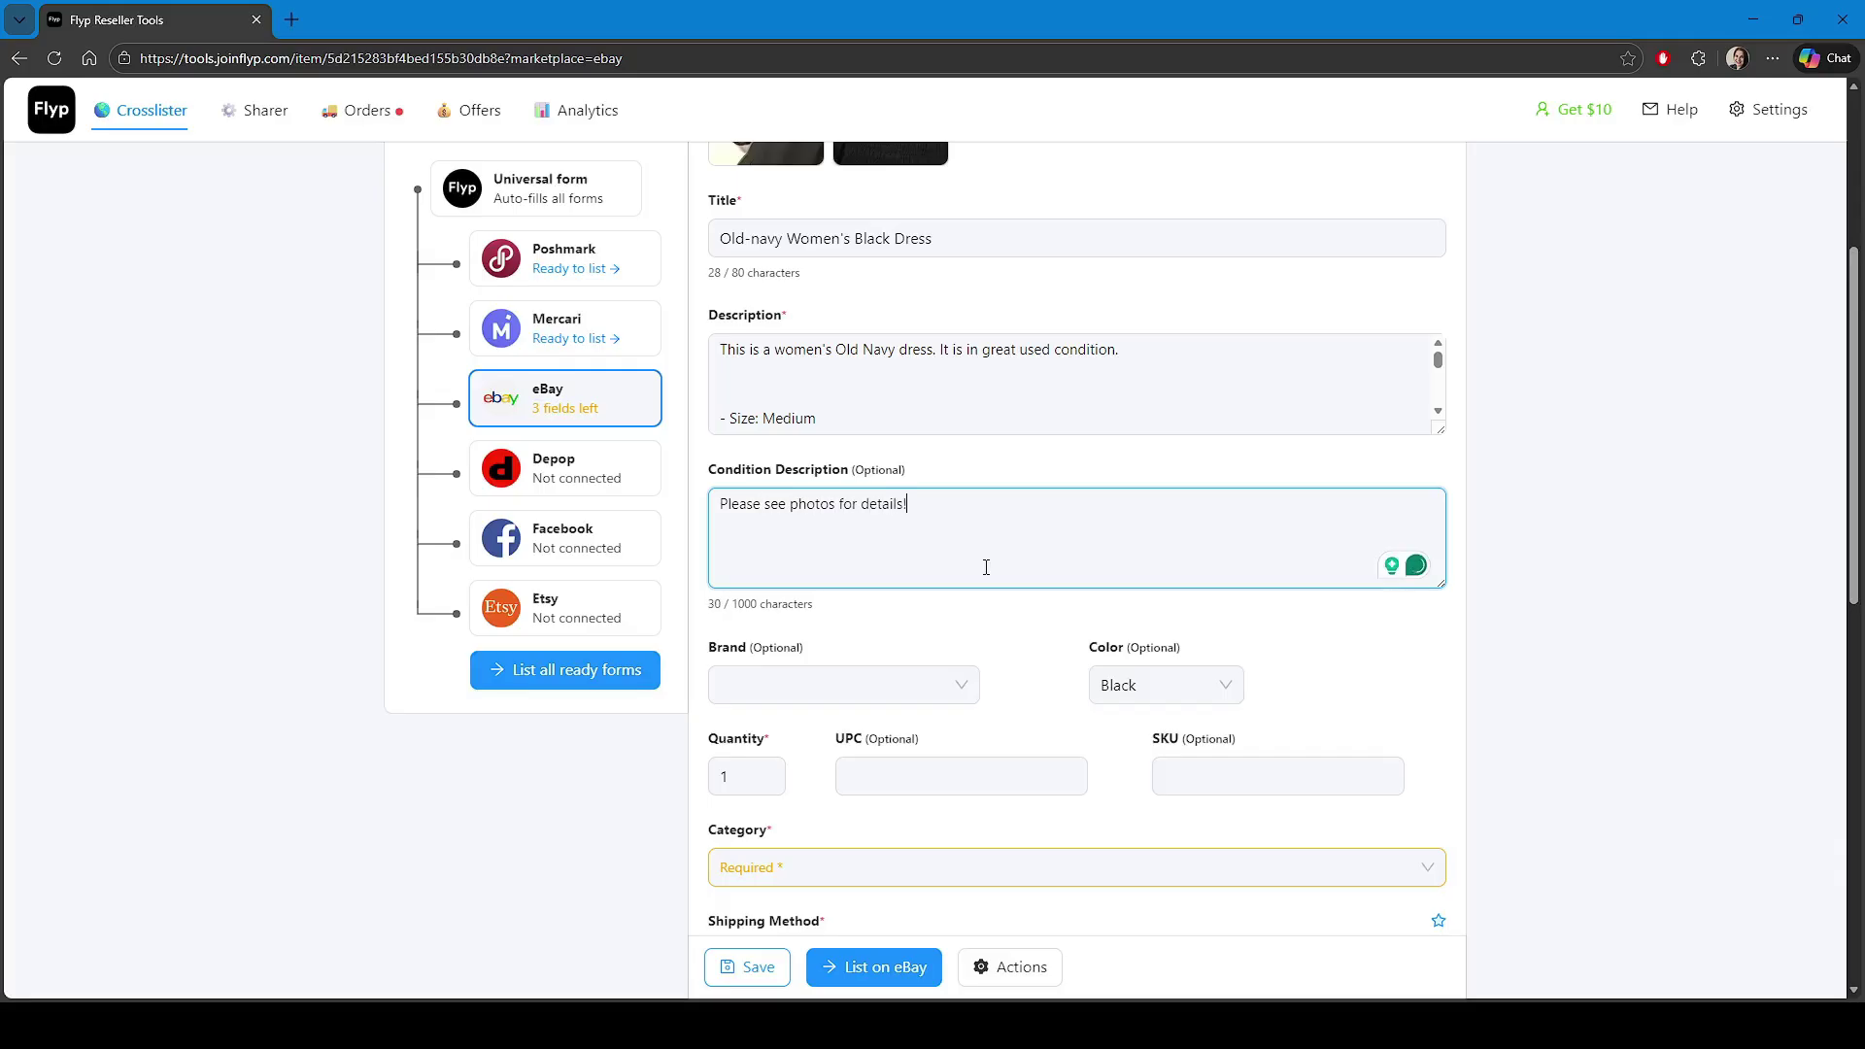
Set the brand on the dress's eBay form to Old Navy
{"action": "scroll", "coordinate": [986, 567], "scroll_direction": "down", "scroll_amount": 2}
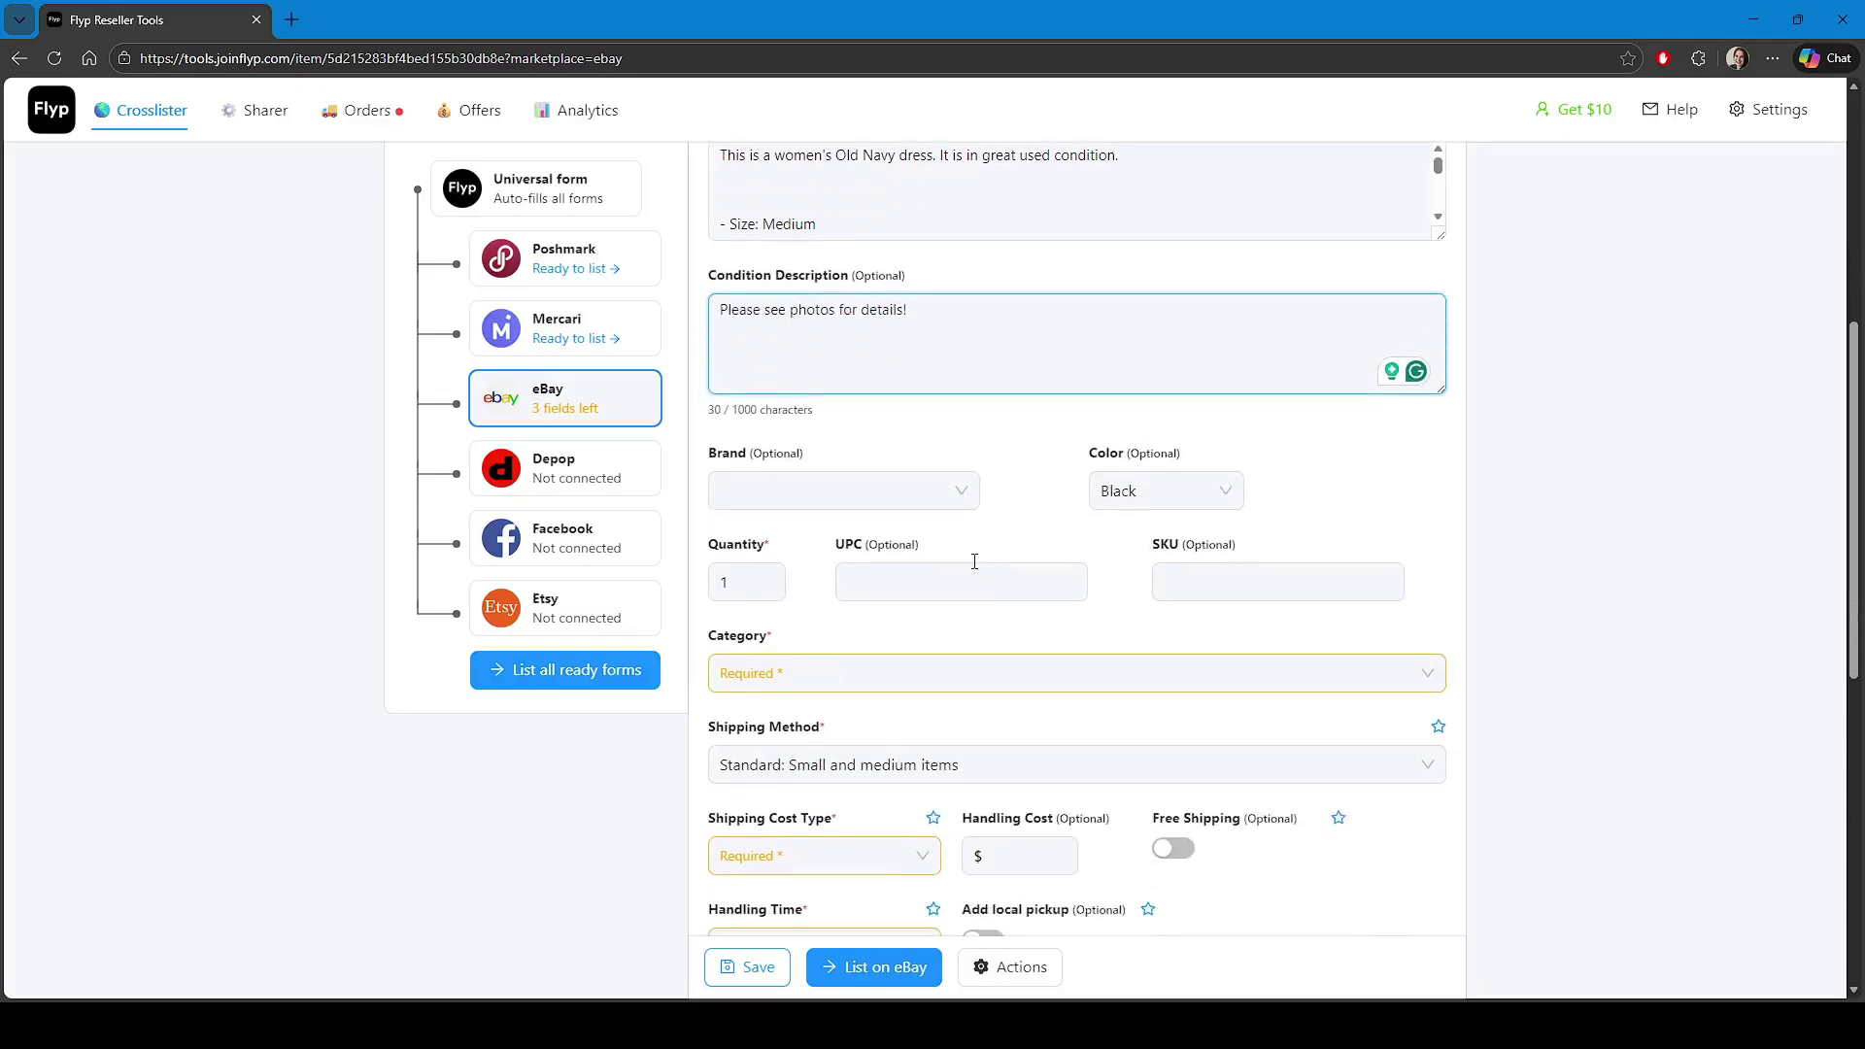
{"action": "left_click", "coordinate": [816, 495]}
{"action": "type", "text": "Old Navy"}
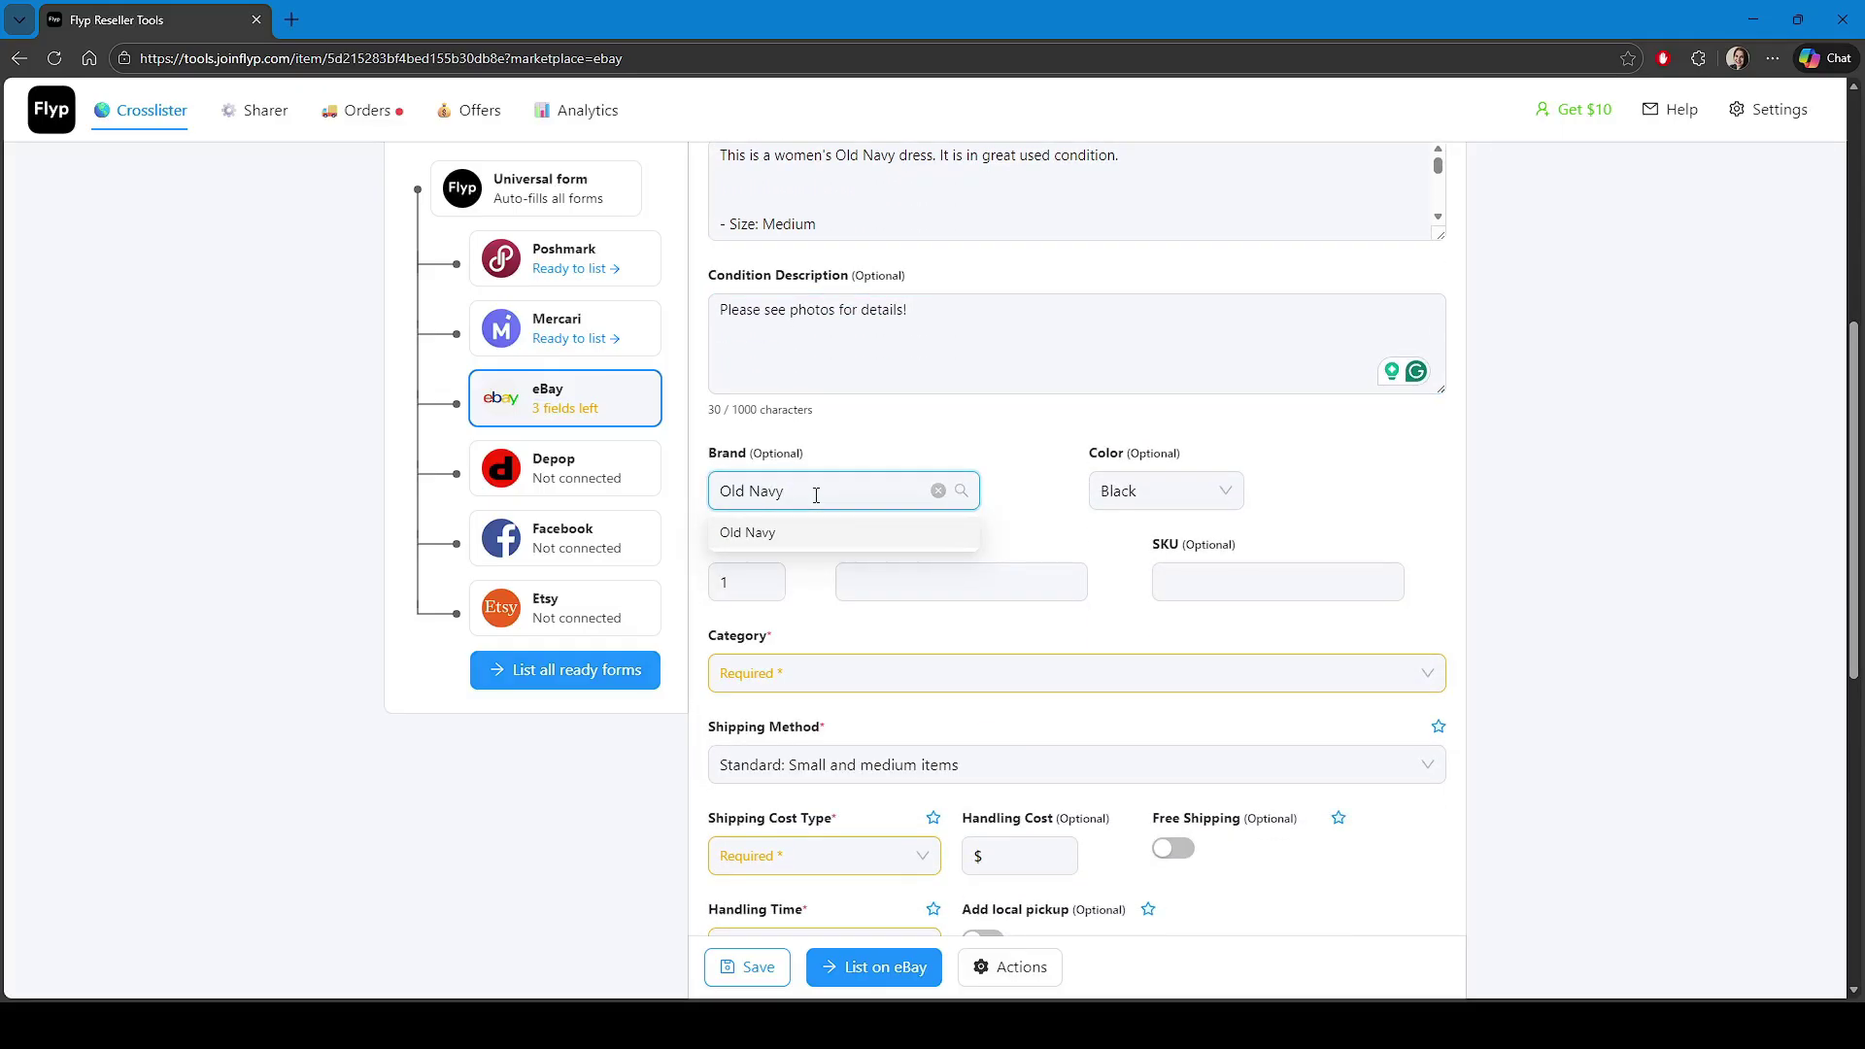
{"action": "left_click", "coordinate": [817, 532]}
Set the eBay category to Clothing, Shoes & Accessories > Women > Women's Clothing > Dresses and open the condition choices
{"action": "scroll", "coordinate": [1000, 616], "scroll_direction": "down", "scroll_amount": 1}
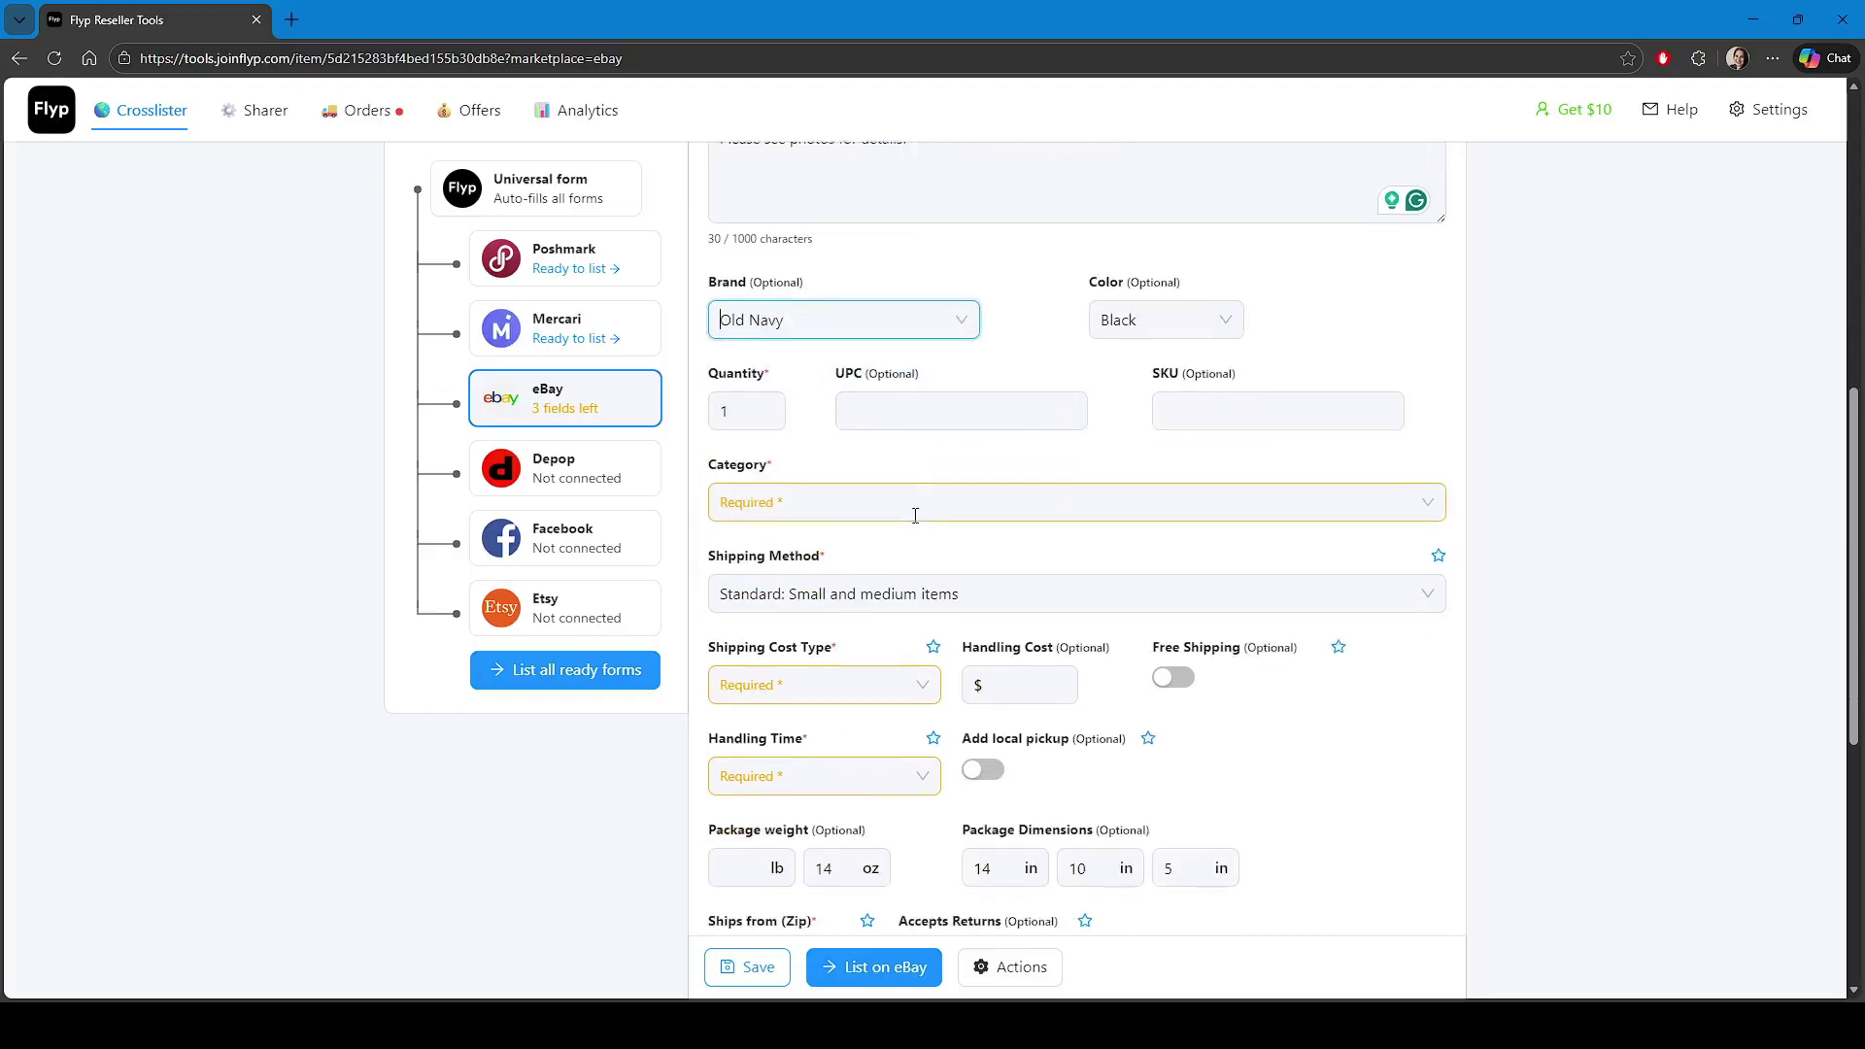
{"action": "scroll", "coordinate": [923, 528], "scroll_direction": "down", "scroll_amount": 1}
{"action": "left_click", "coordinate": [884, 481]}
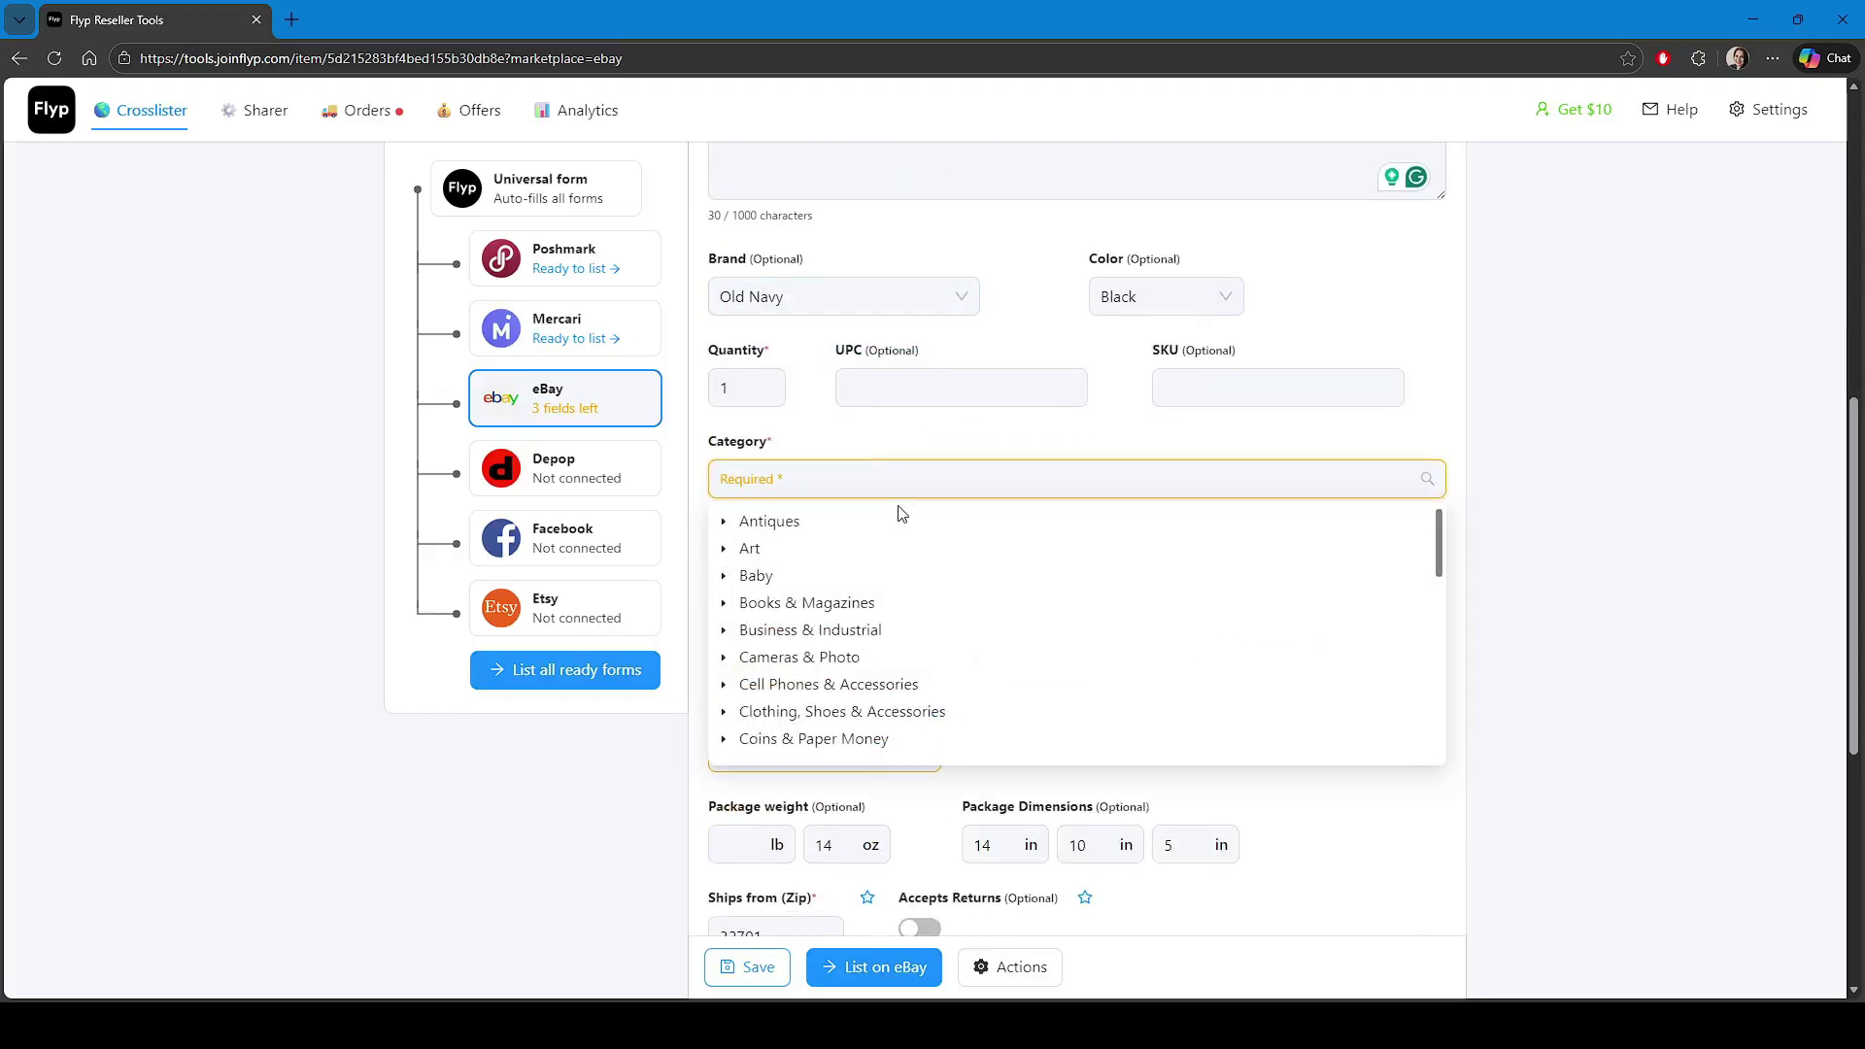
{"action": "left_click", "coordinate": [868, 727]}
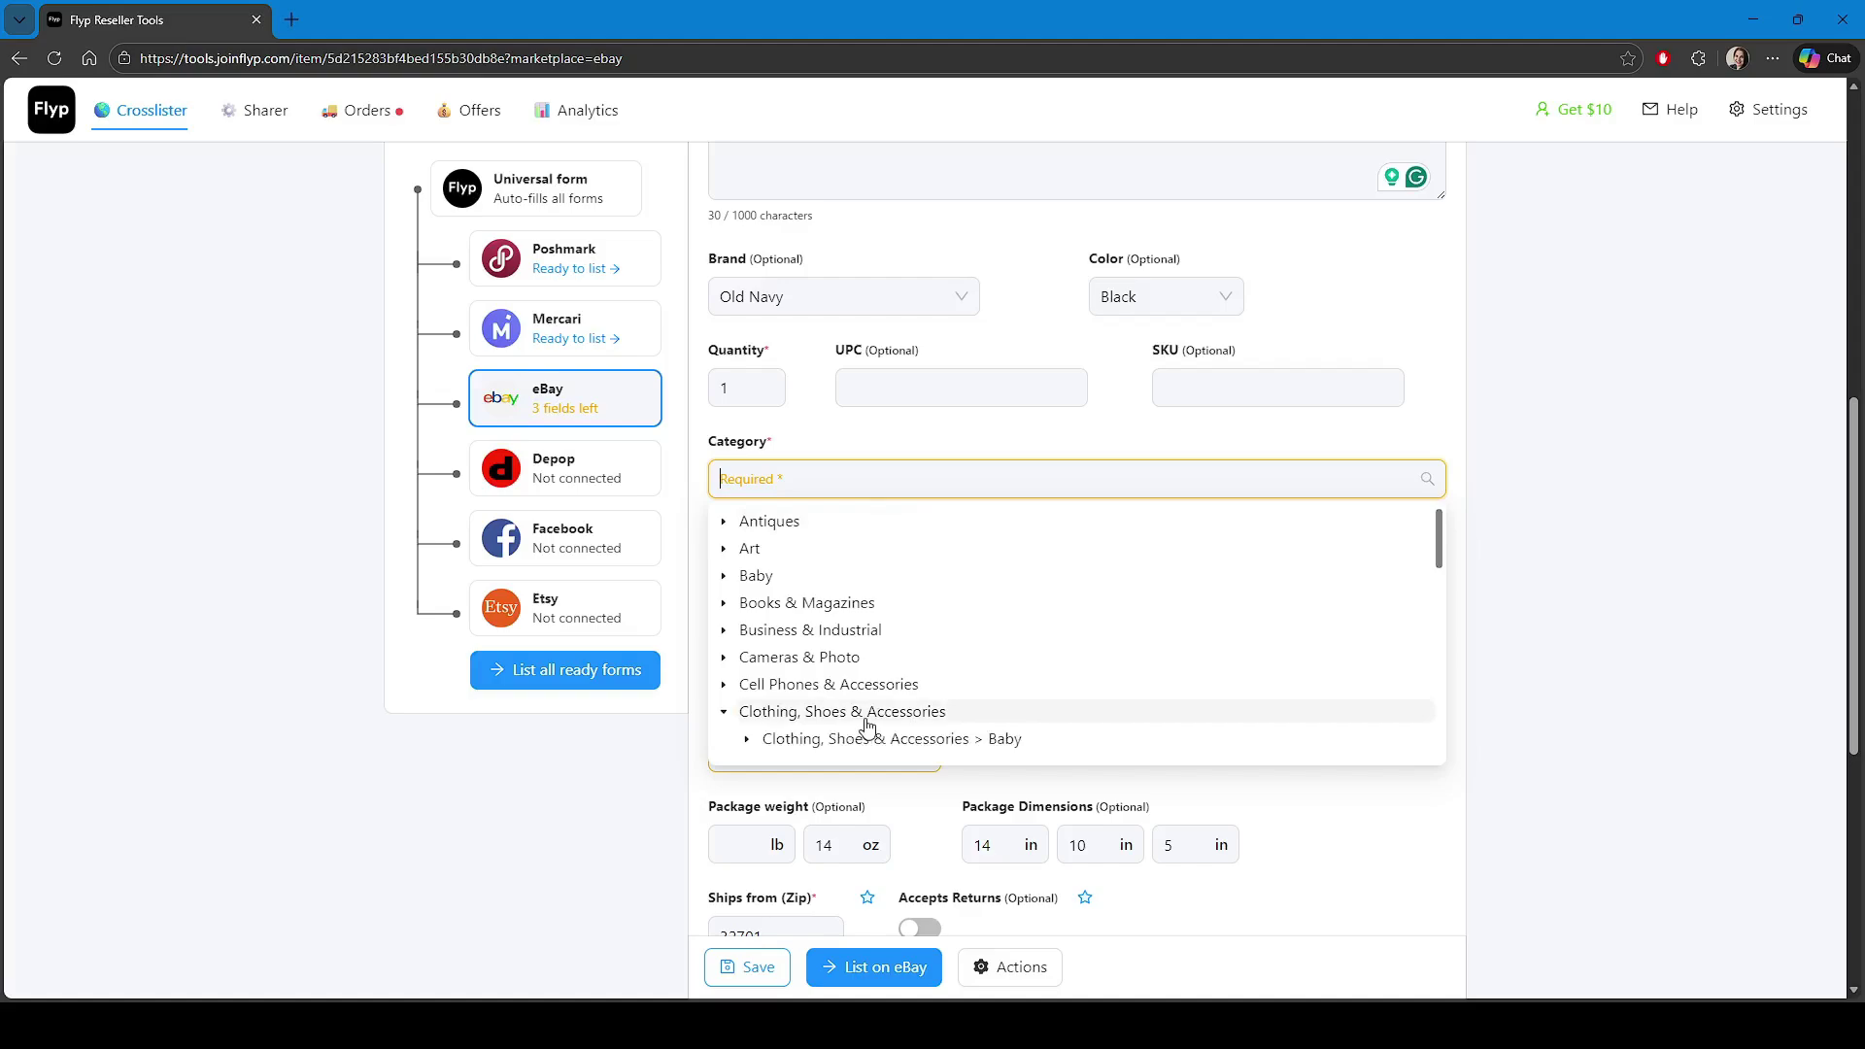
{"action": "left_click", "coordinate": [970, 573]}
{"action": "left_click", "coordinate": [860, 611]}
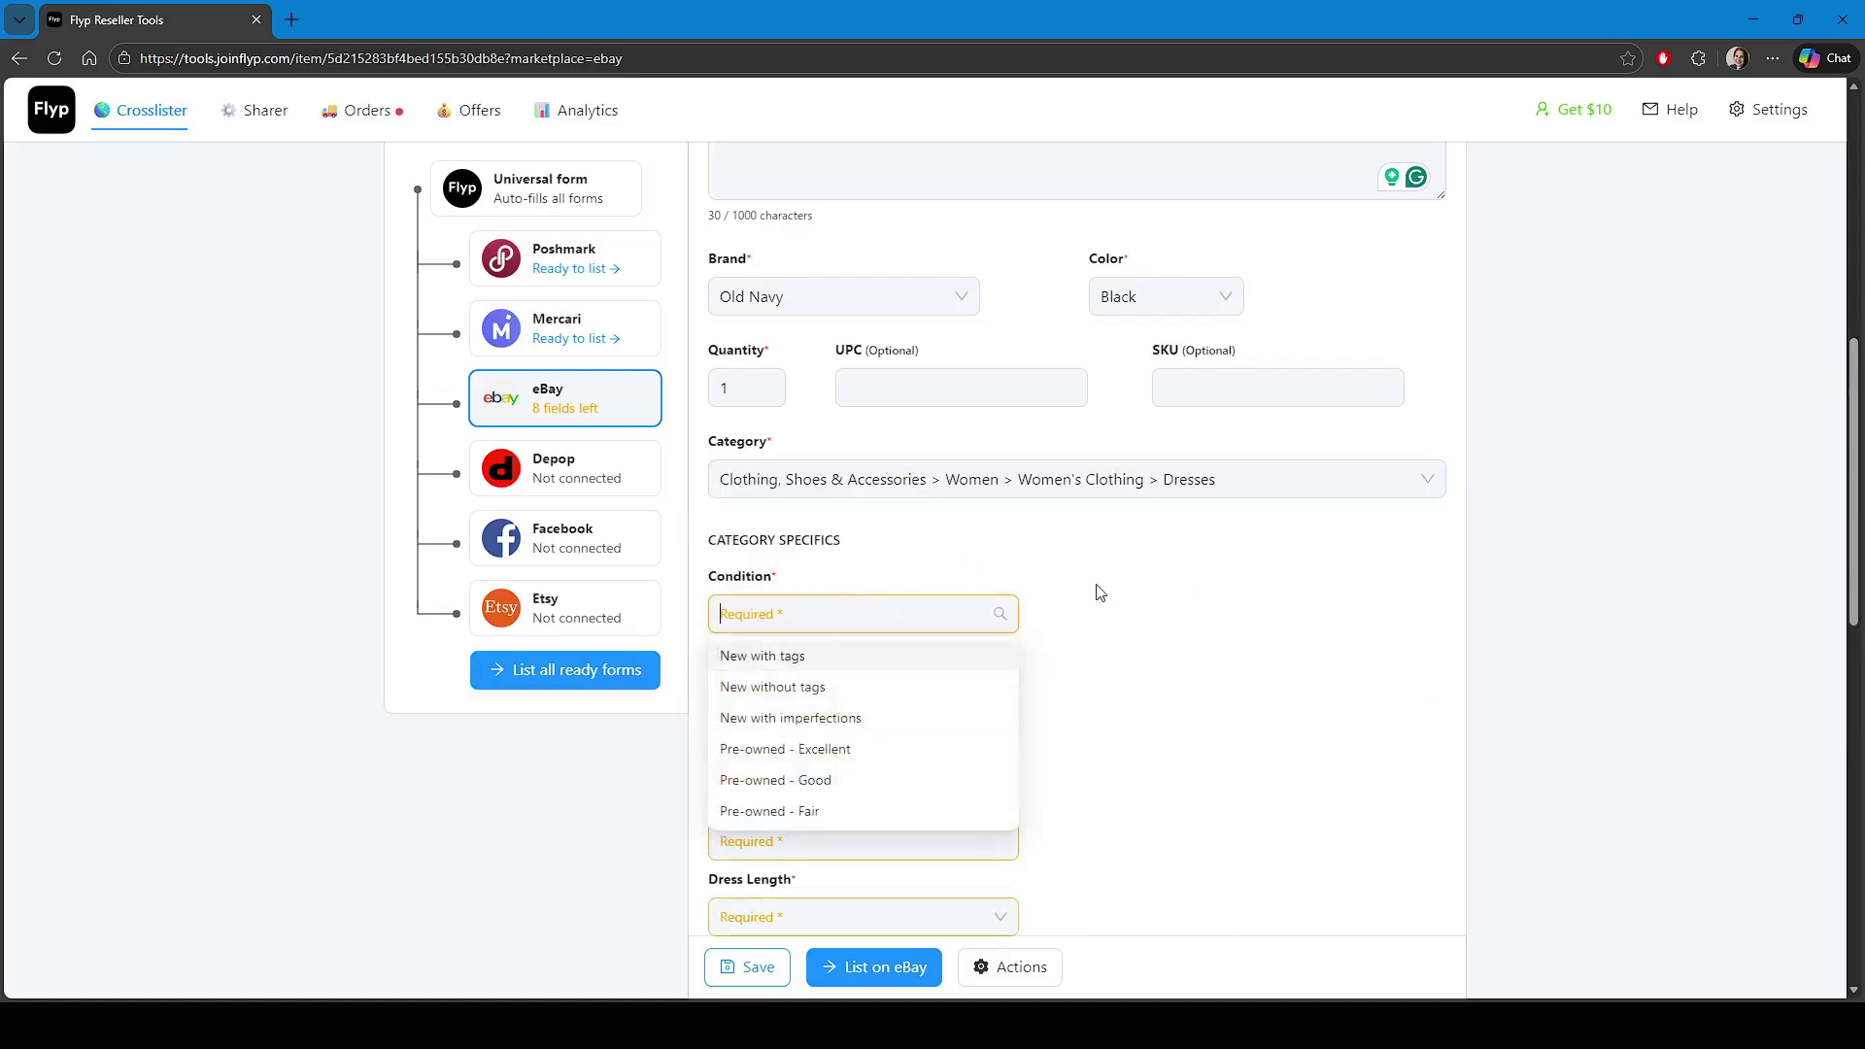
Complete the remaining eBay fields, using USPS Ground Advantage and 2 Business Days handling, with Best Offer and immediate payment enabled
{"action": "scroll", "coordinate": [1089, 590], "scroll_direction": "down", "scroll_amount": 2}
{"action": "left_click", "coordinate": [860, 554]}
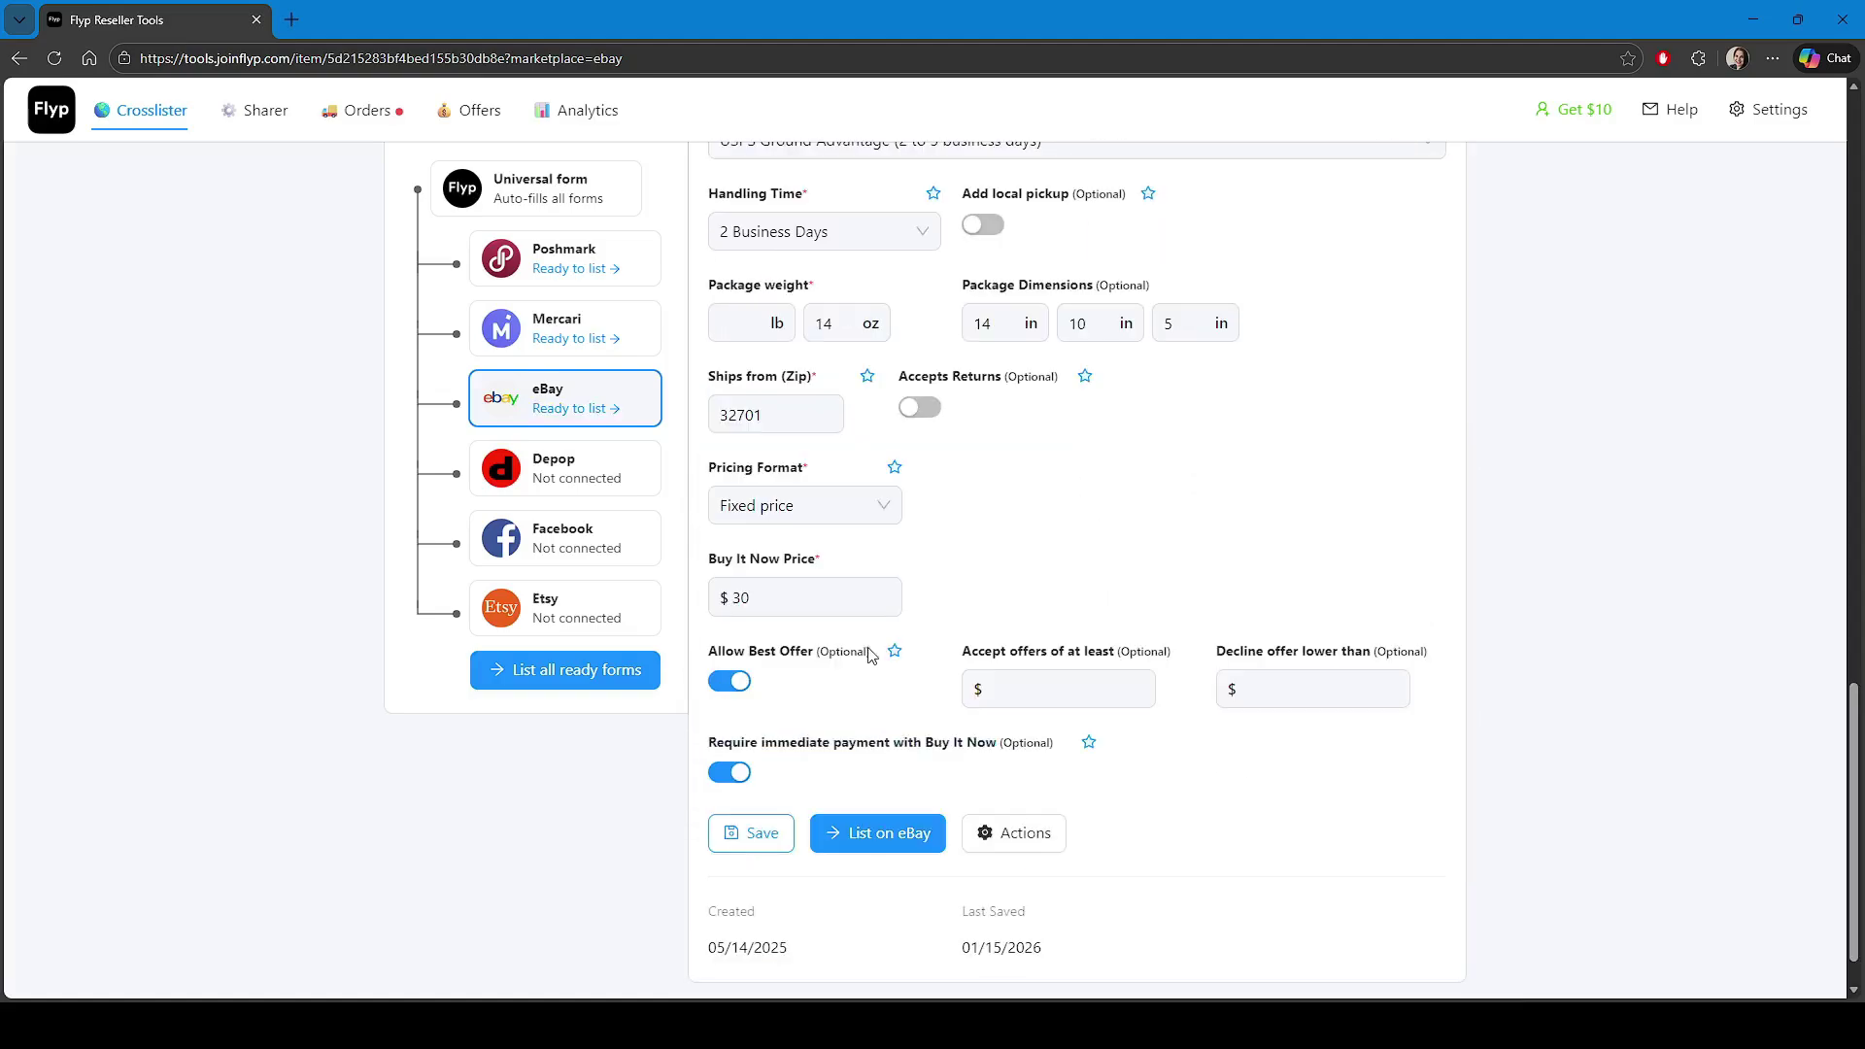
{"action": "scroll", "coordinate": [866, 651], "scroll_direction": "up", "scroll_amount": 10}
{"action": "scroll", "coordinate": [874, 648], "scroll_direction": "up", "scroll_amount": 7}
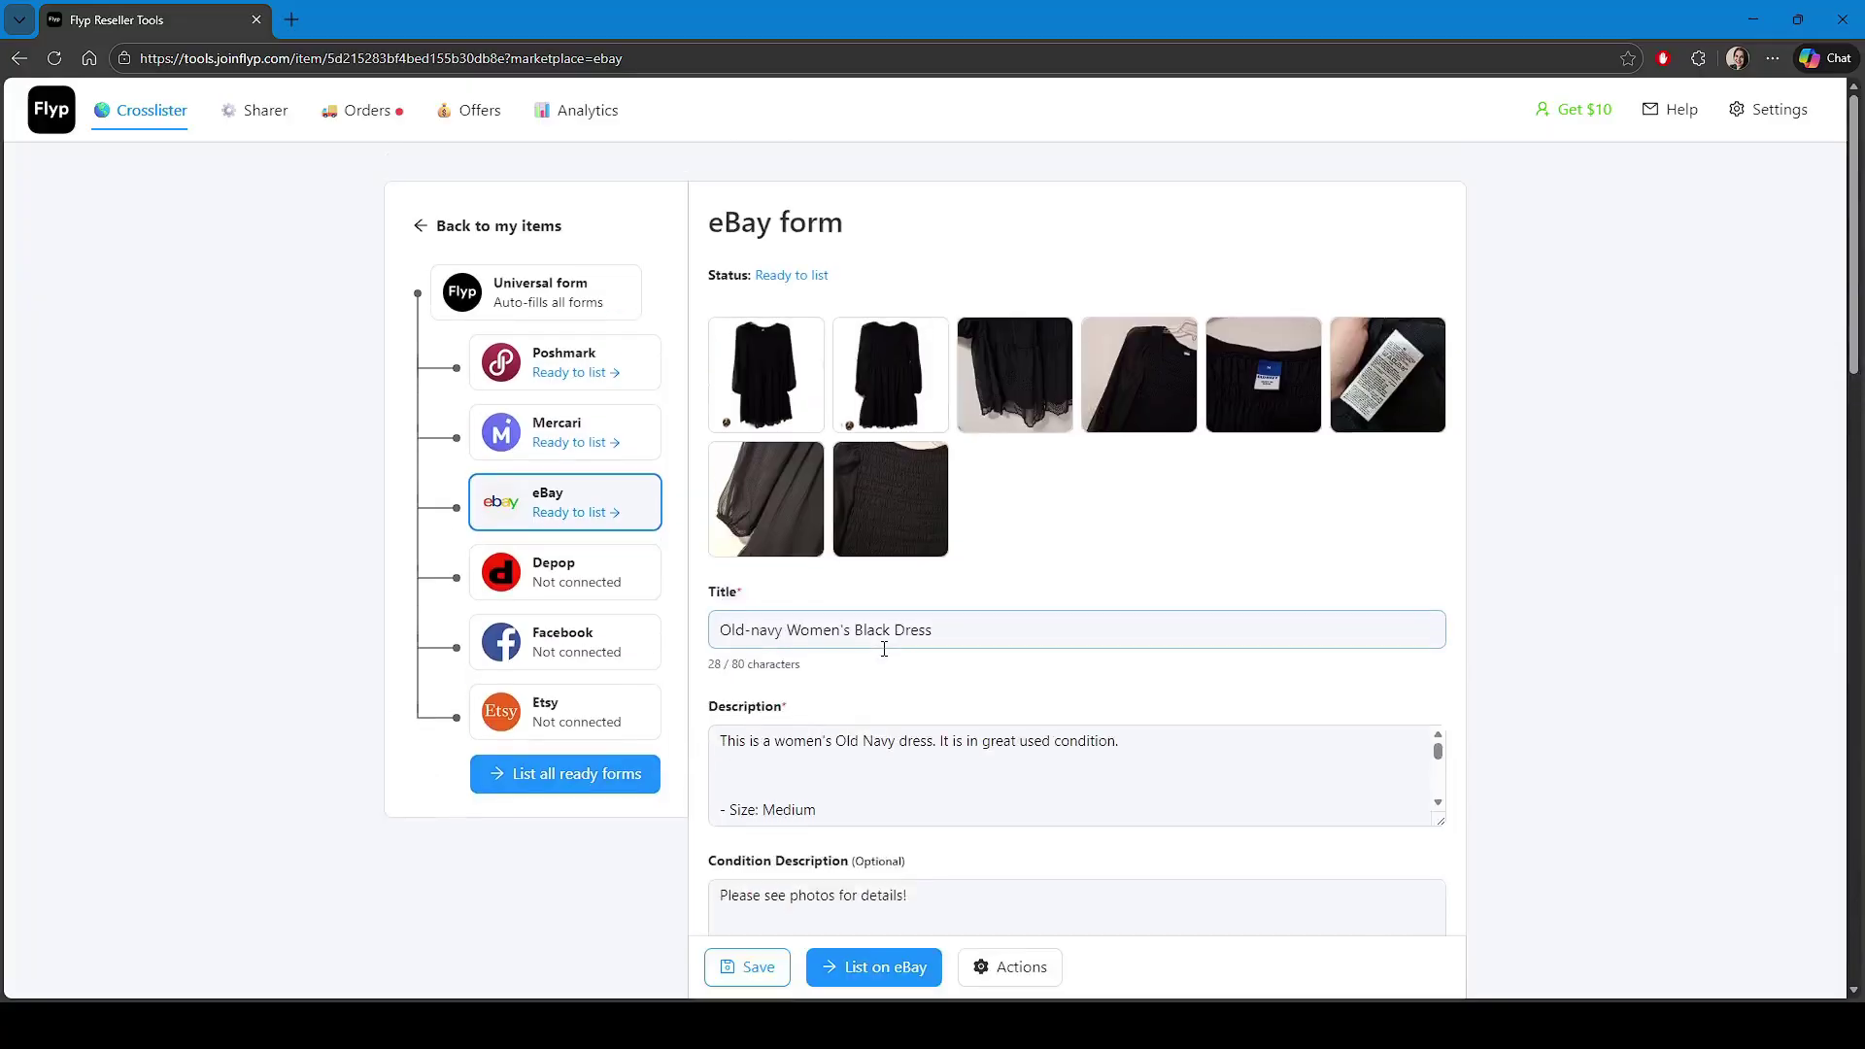
Save the dress's eBay form, return to the item list and show items of all statuses
{"action": "left_click", "coordinate": [473, 226]}
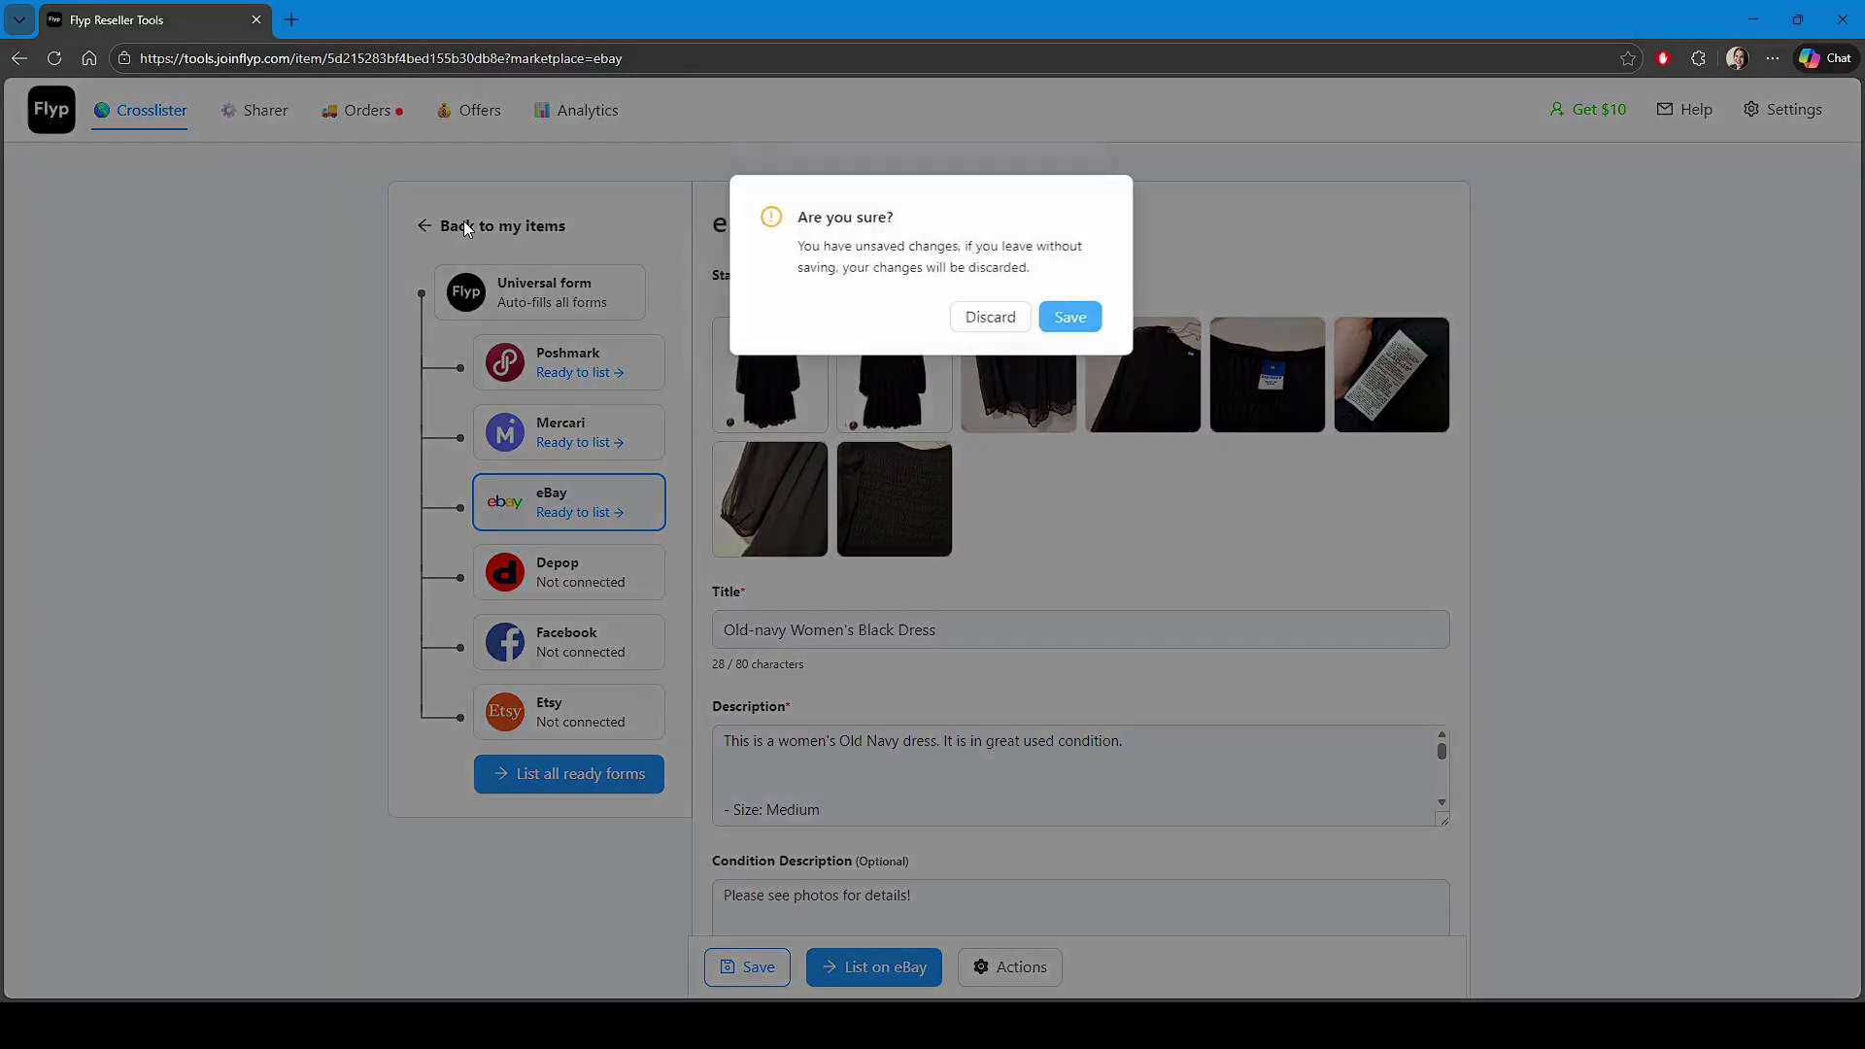
{"action": "left_click", "coordinate": [1071, 315]}
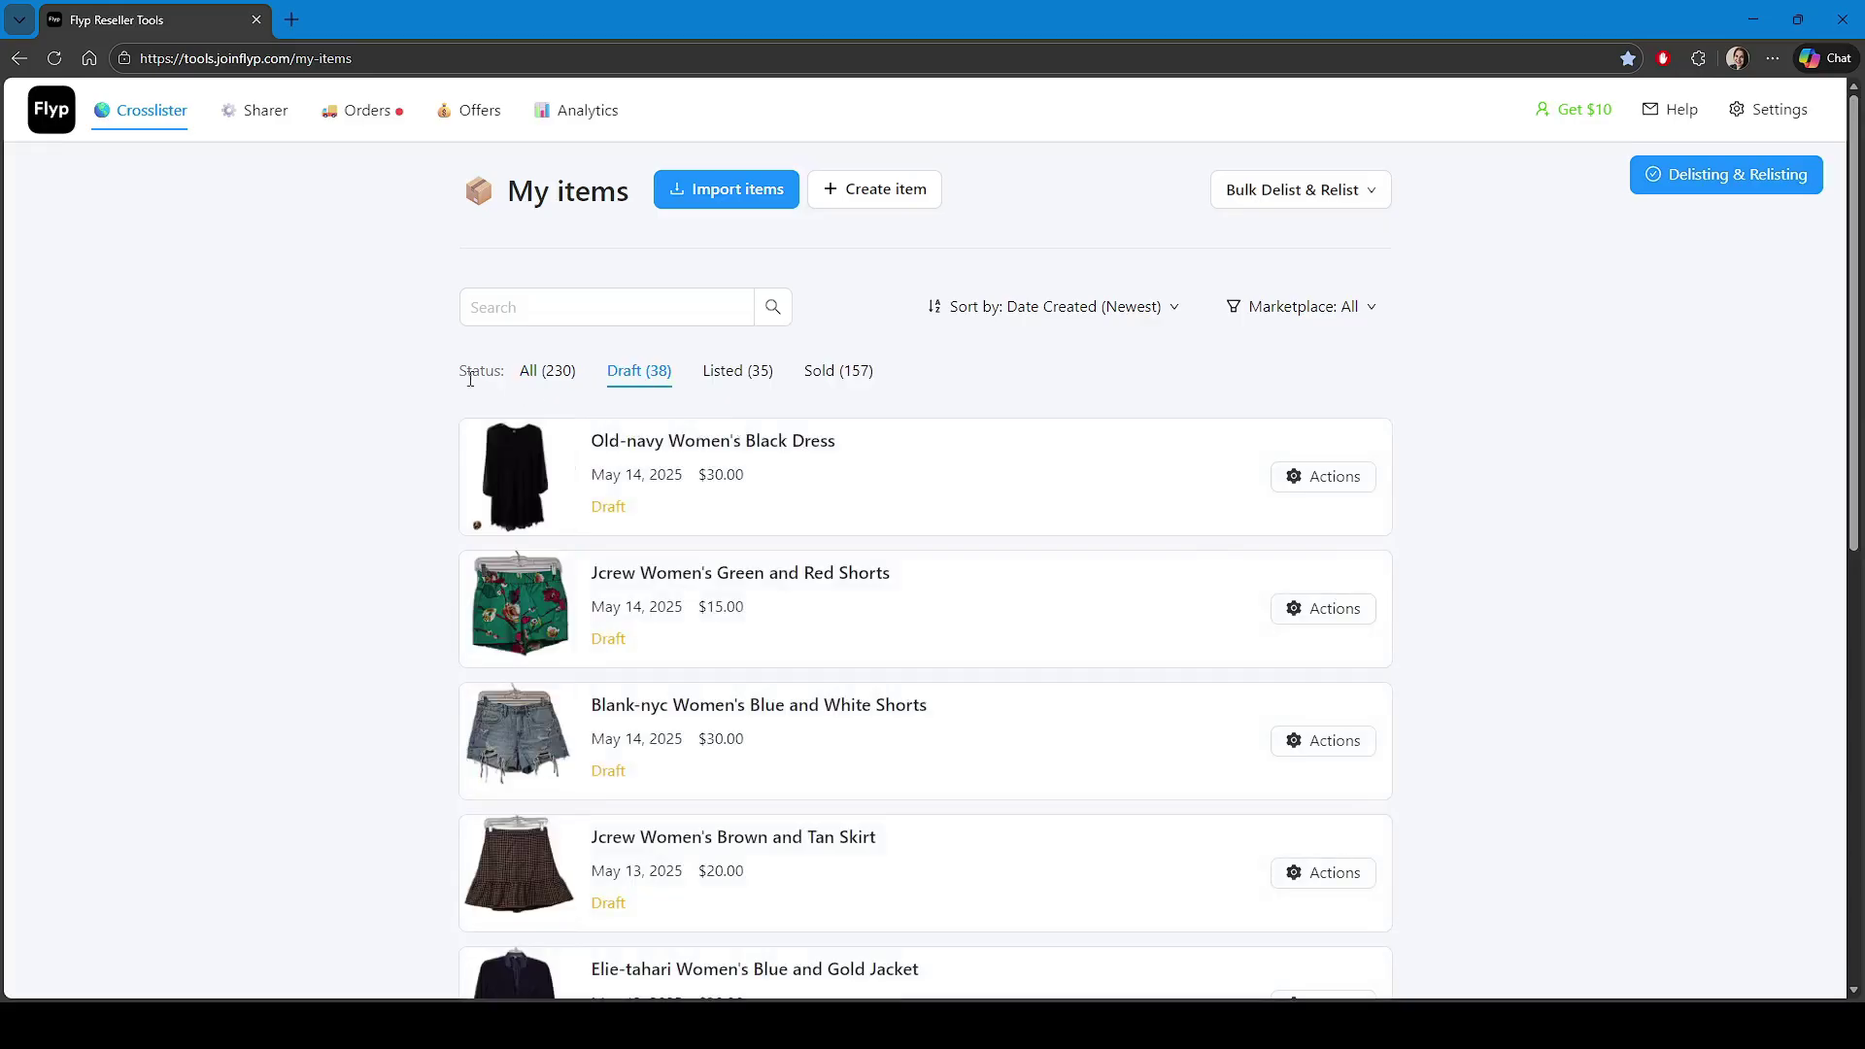
{"action": "left_click", "coordinate": [565, 381]}
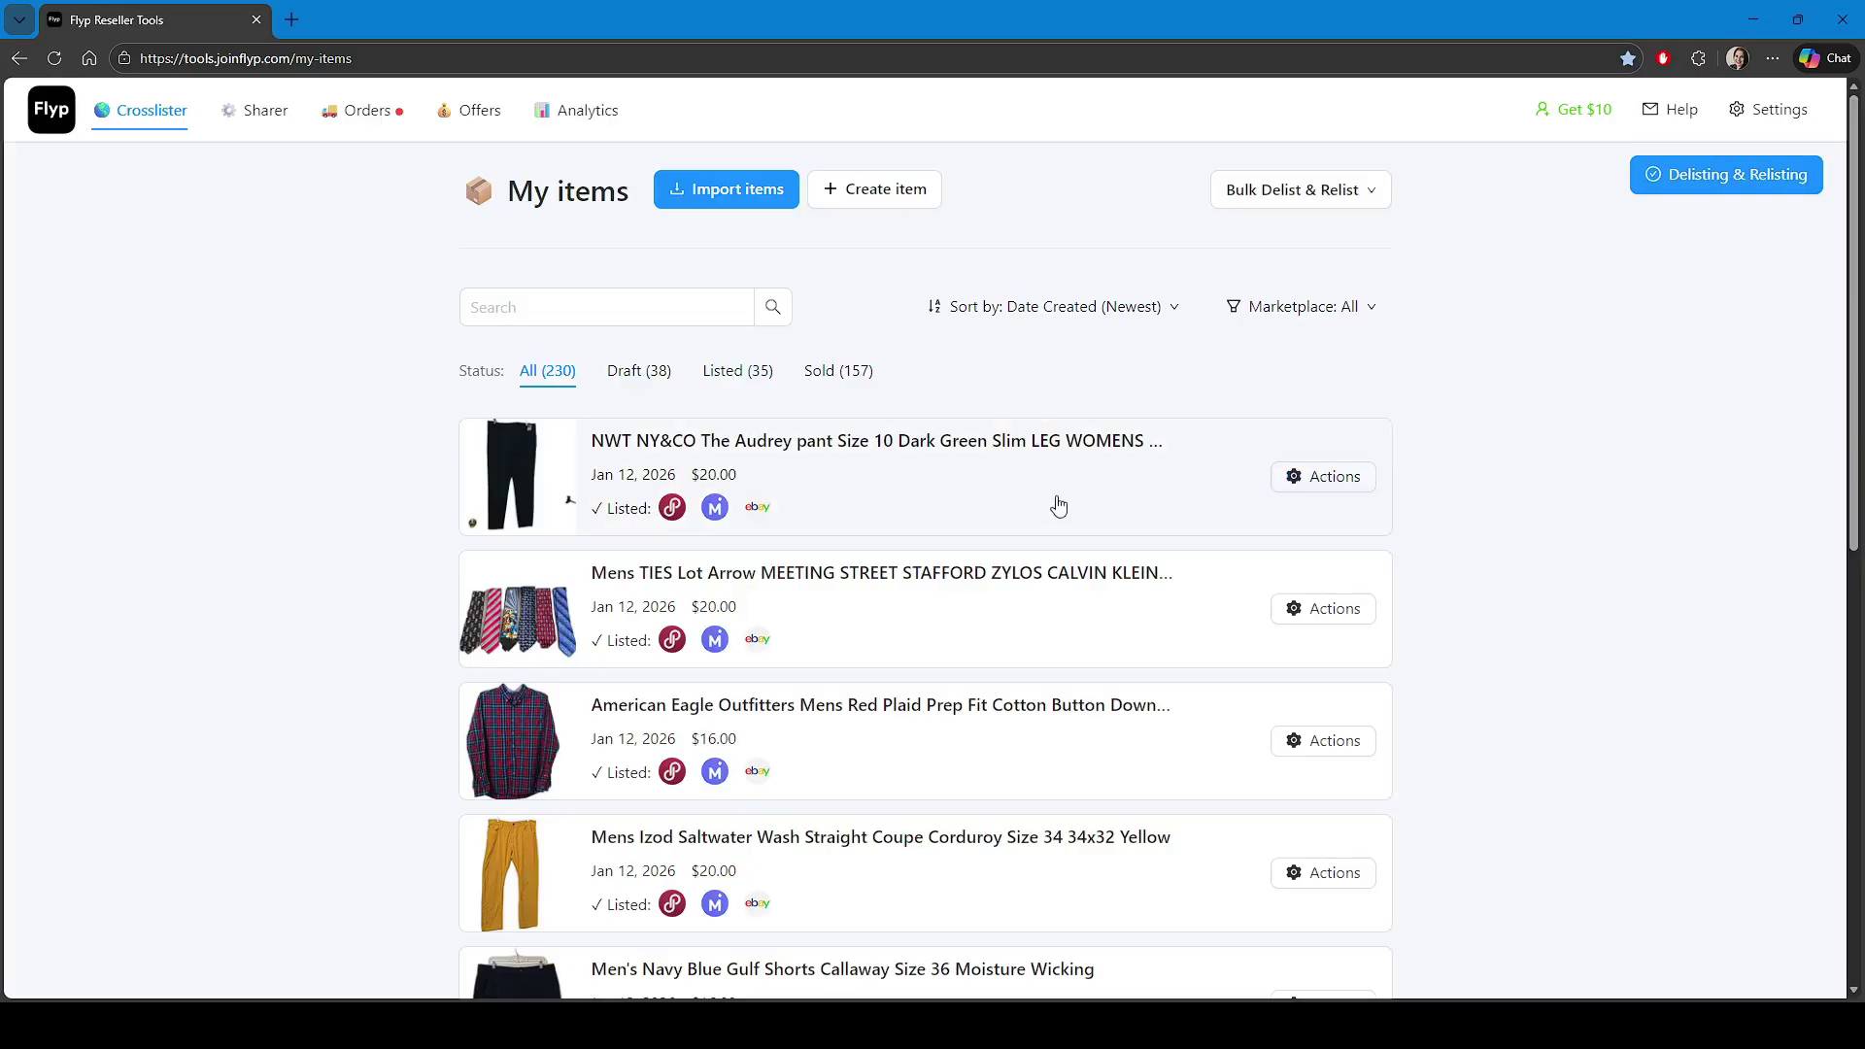
Open the Poshmark Sharer and stop the active continuous closet sharing
{"action": "left_click", "coordinate": [265, 112]}
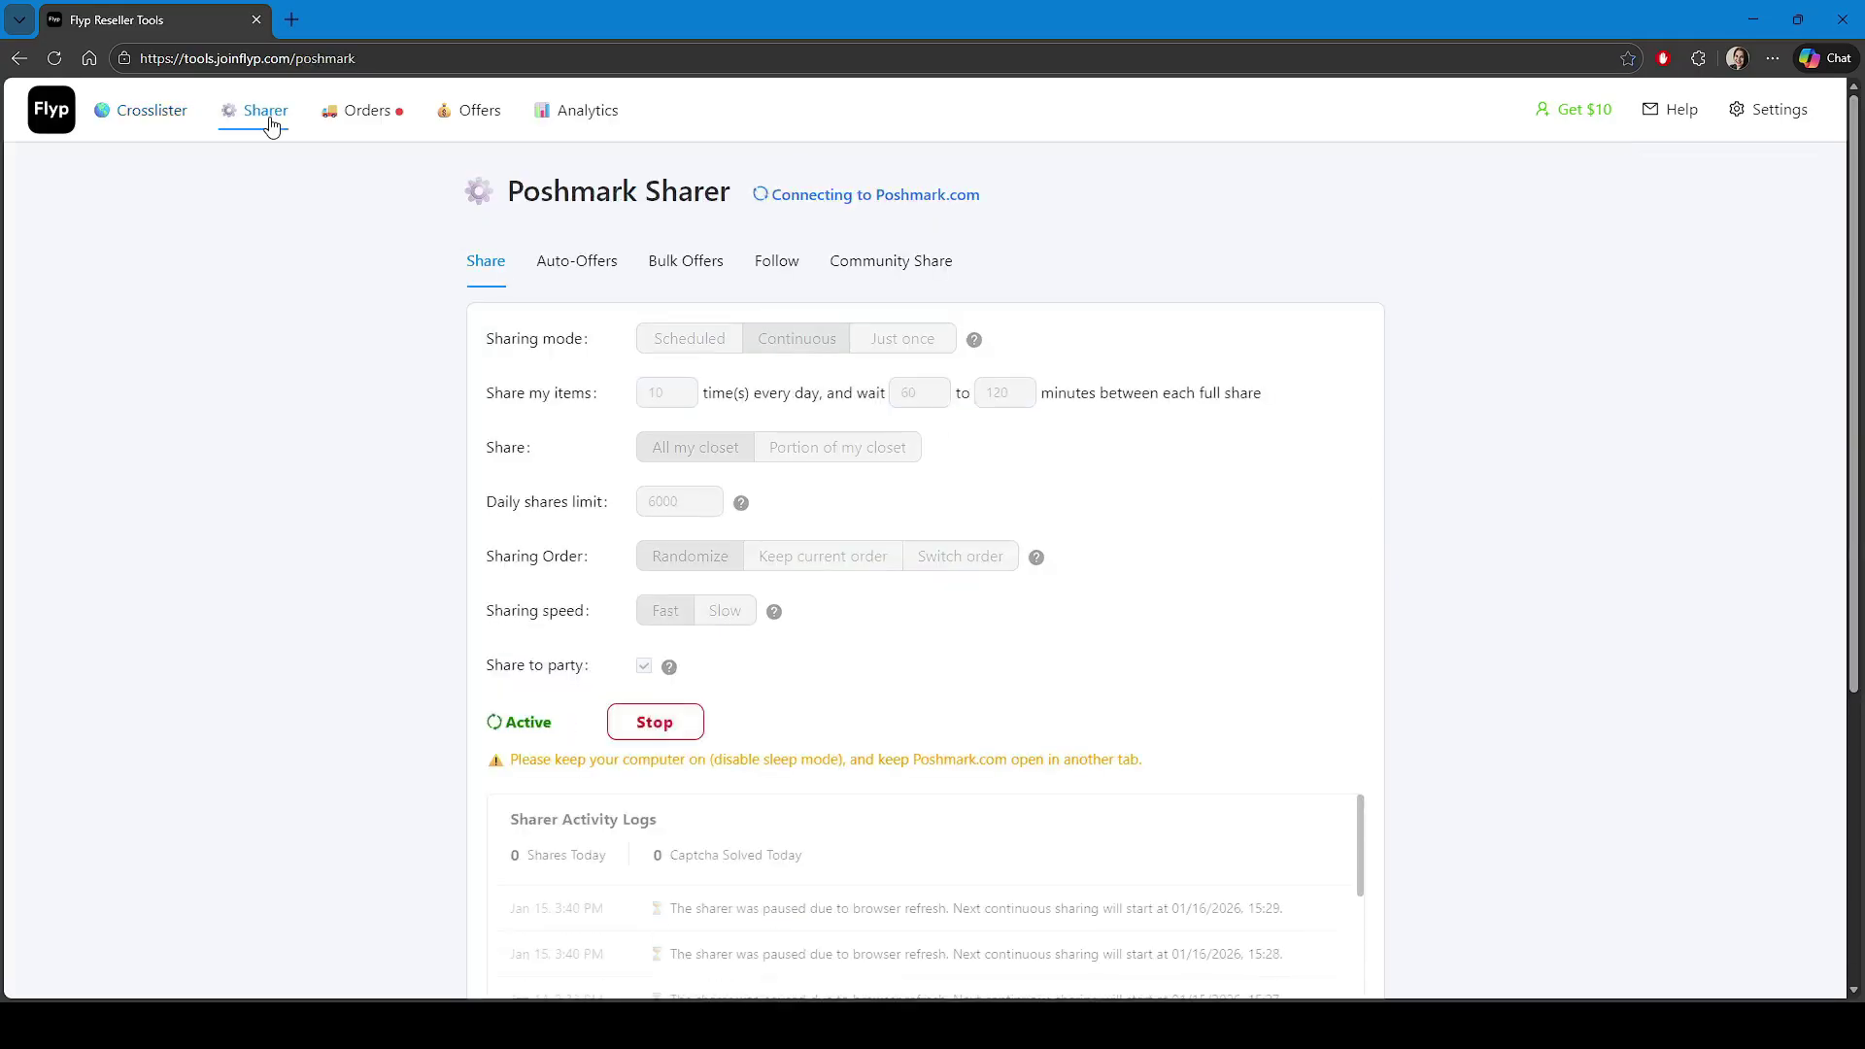
{"action": "left_click", "coordinate": [639, 731]}
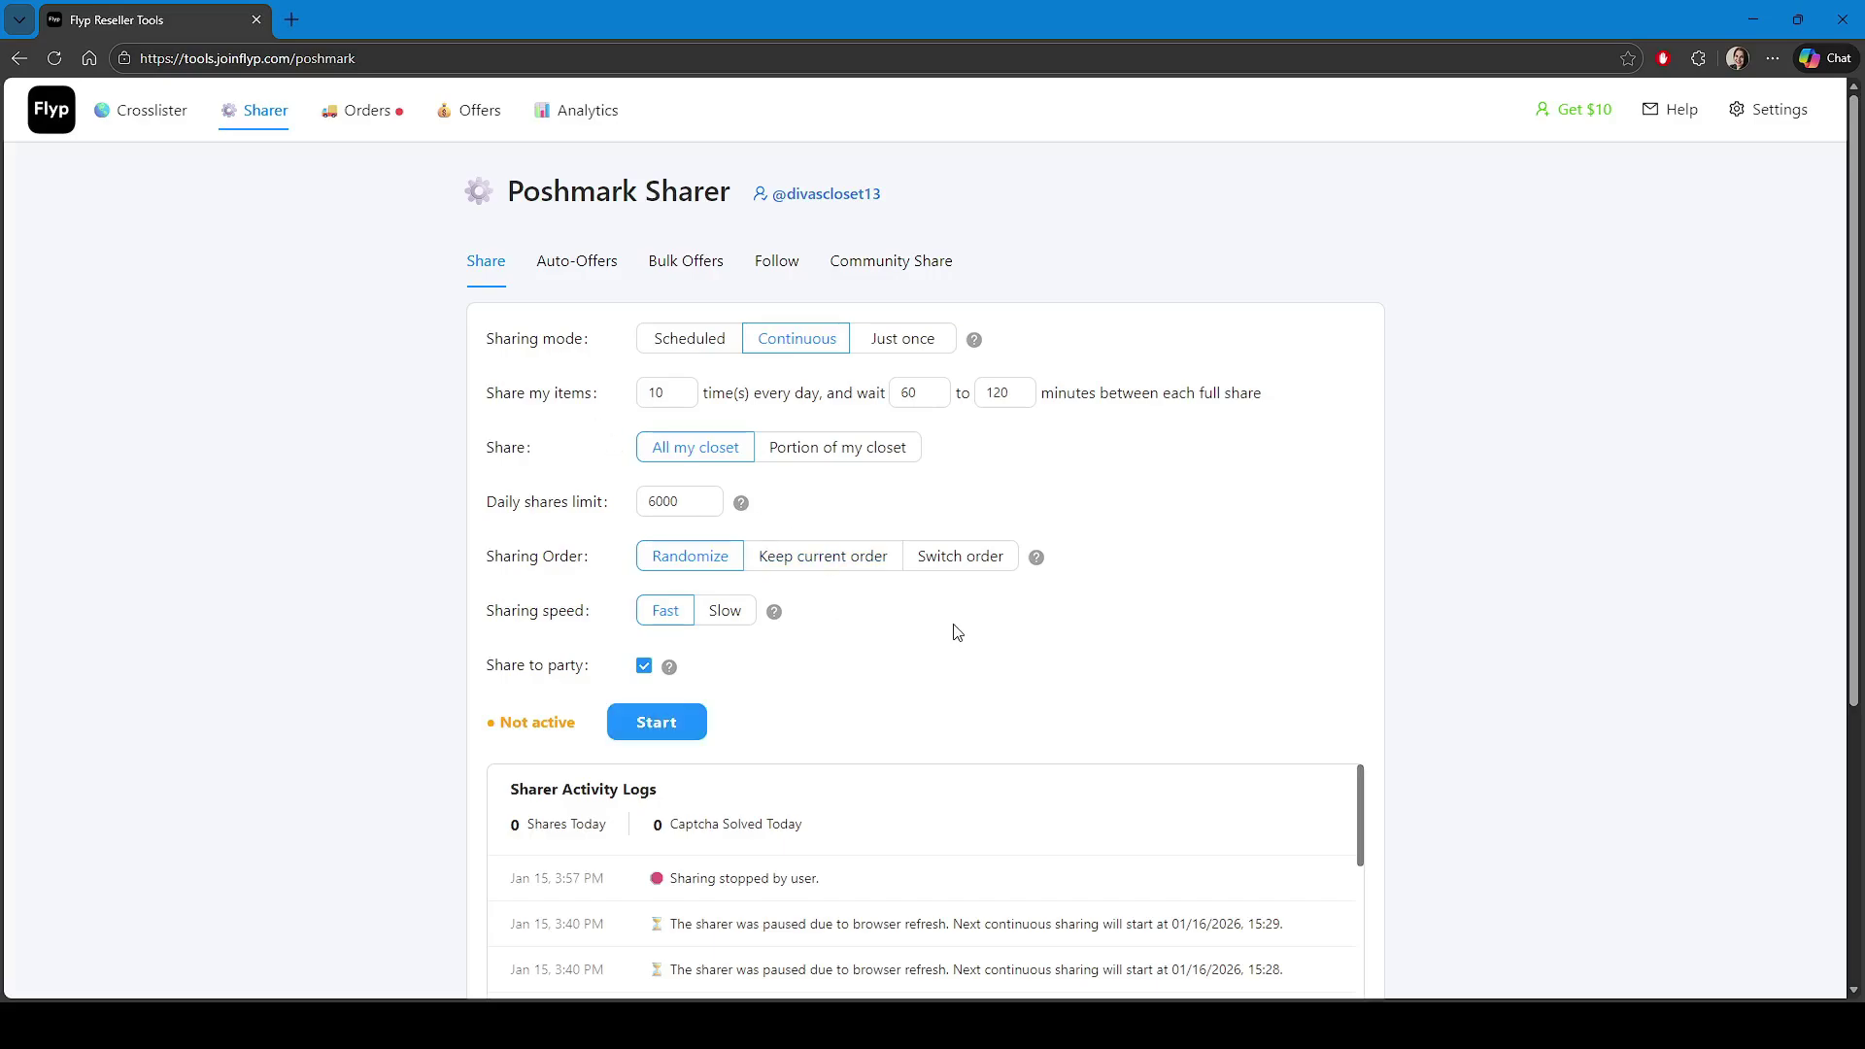
Stop the Poshmark Auto-Offers, select the discount offer value and start Auto-Offers again at 20%
{"action": "left_click", "coordinate": [573, 267]}
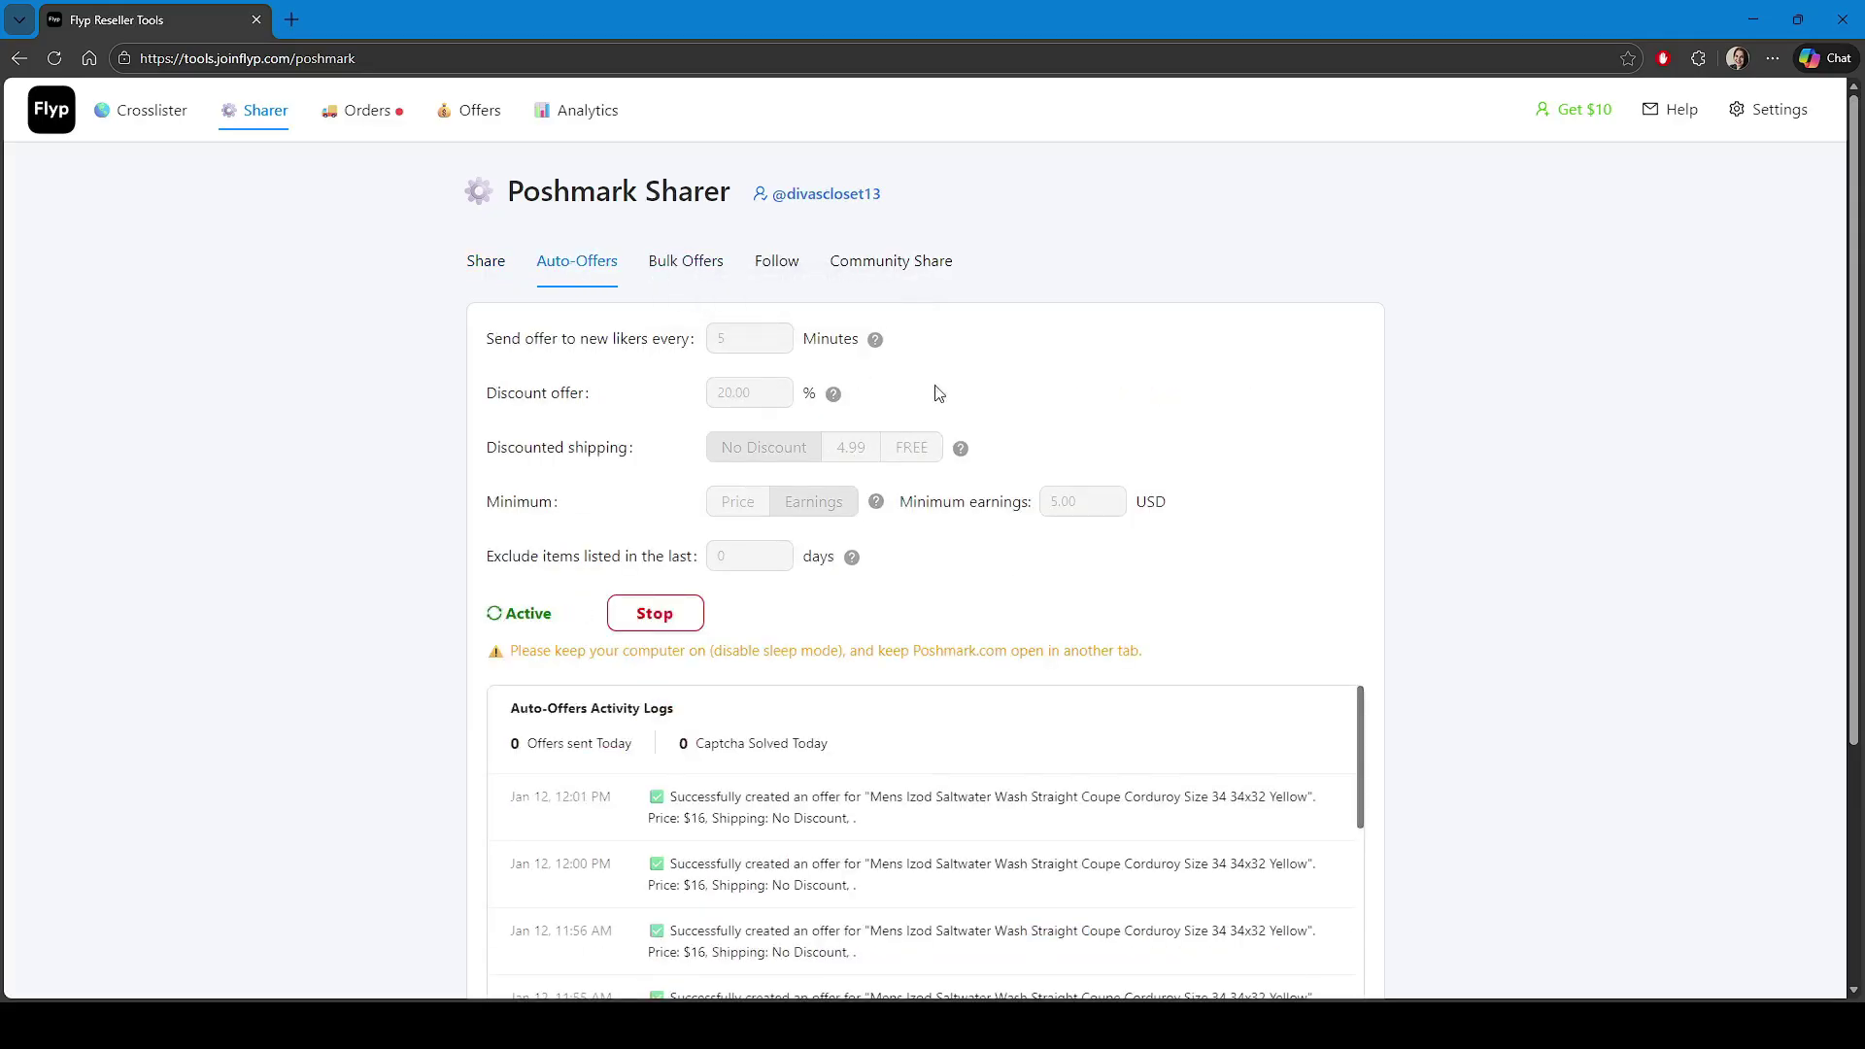
{"action": "left_click", "coordinate": [678, 614]}
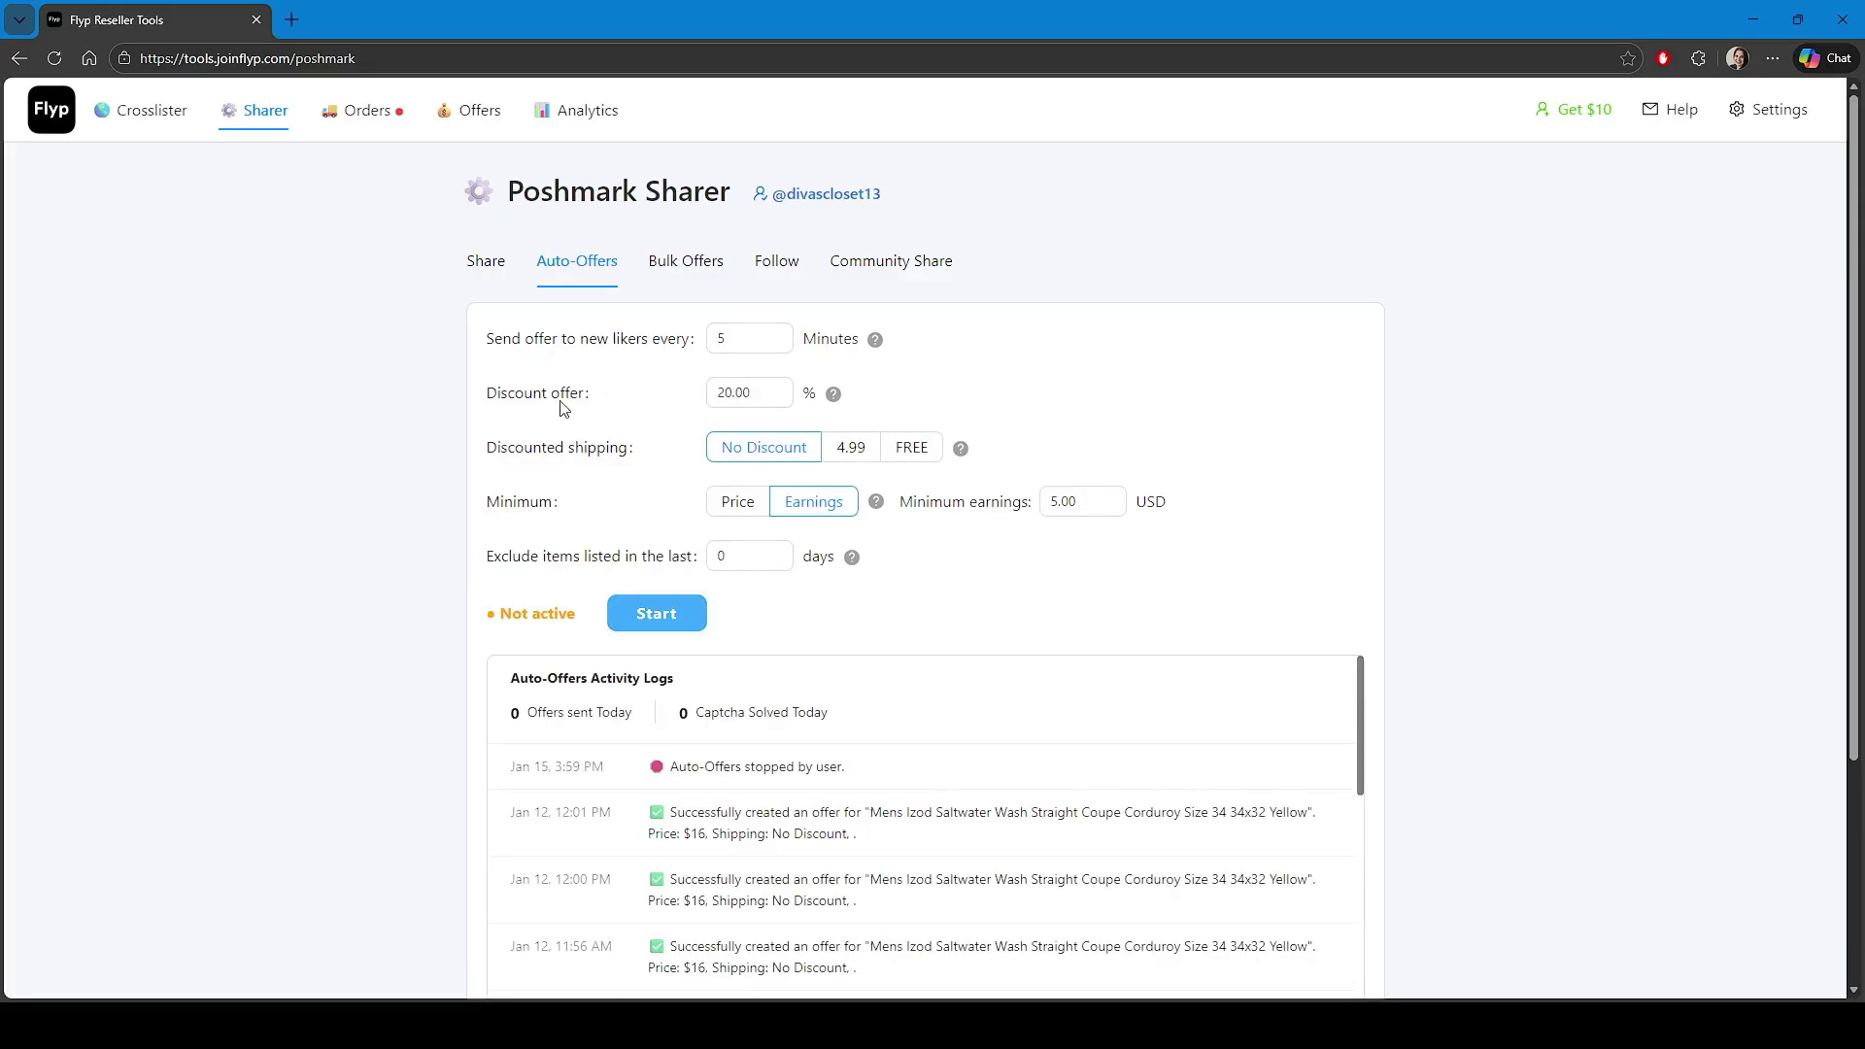
{"action": "left_click", "coordinate": [725, 395]}
{"action": "double_click", "coordinate": [725, 395]}
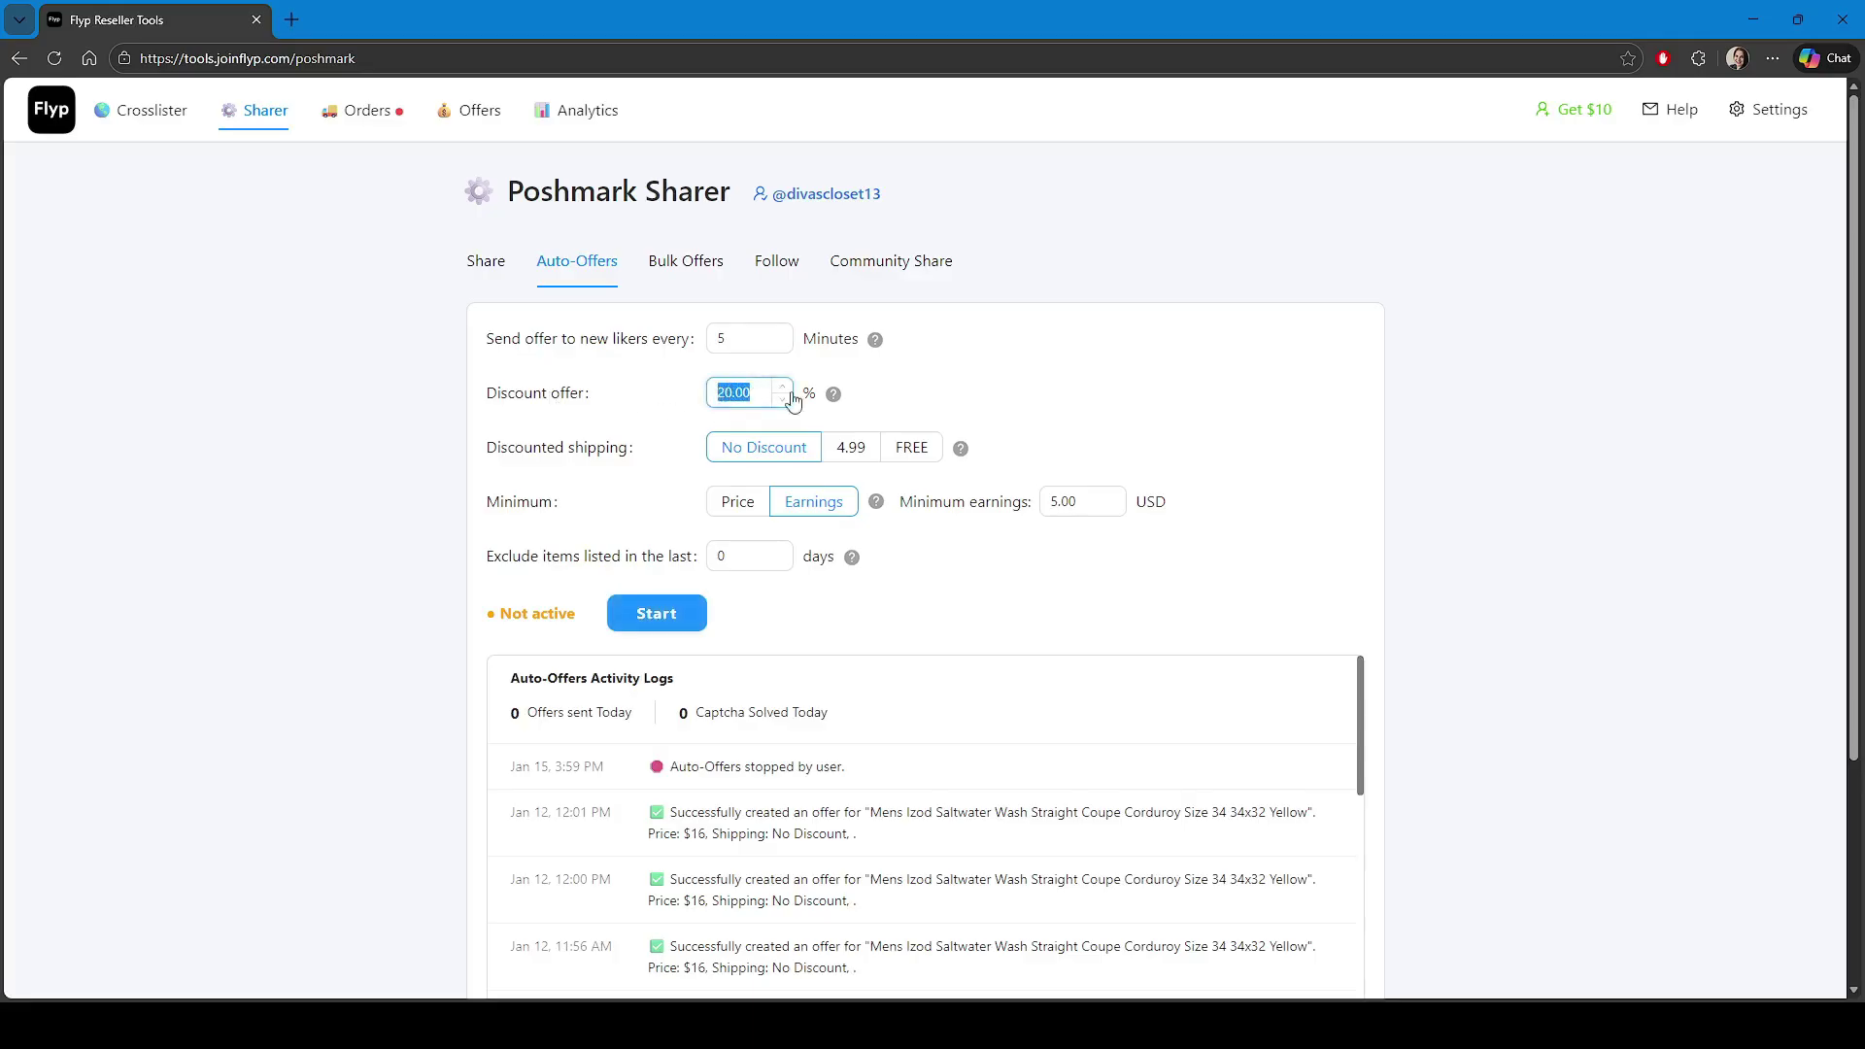
{"action": "left_click", "coordinate": [962, 406]}
{"action": "left_click", "coordinate": [657, 613]}
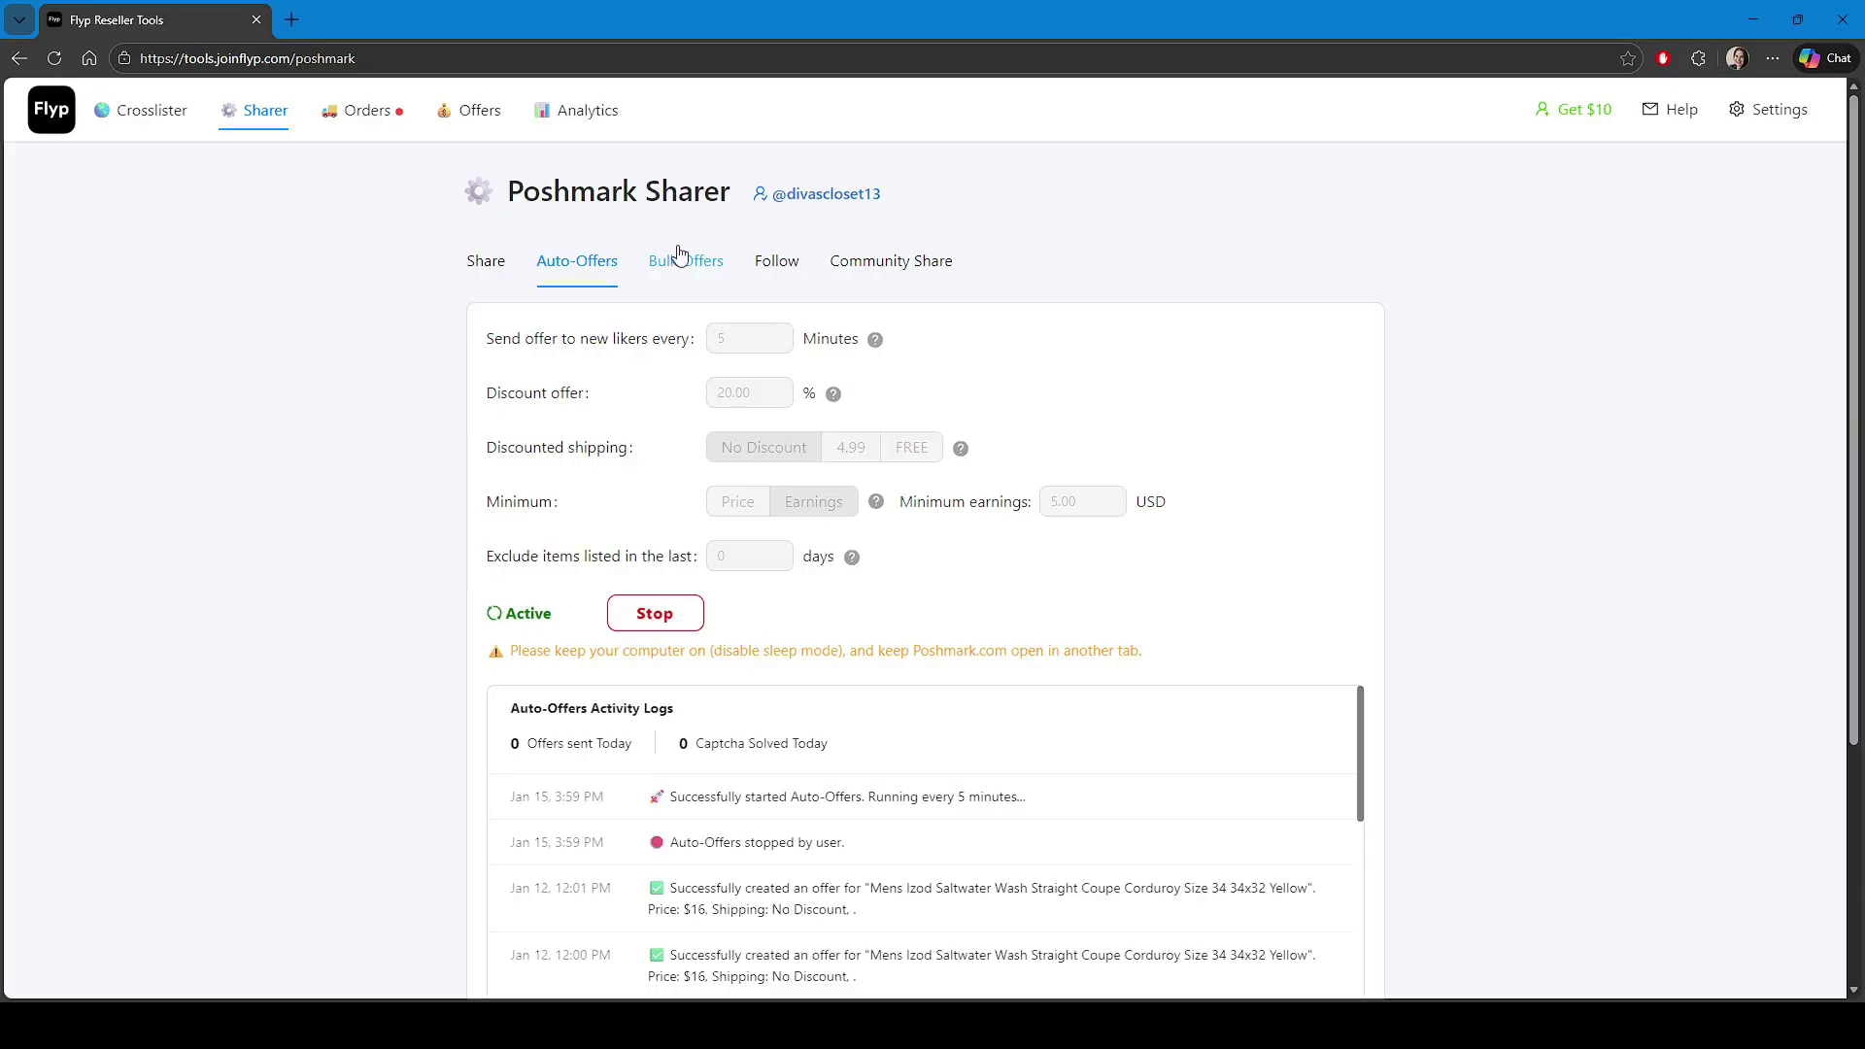
Examine the Poshmark Bulk Offers settings and the Follow settings for closet count and follower source
{"action": "left_click", "coordinate": [688, 261]}
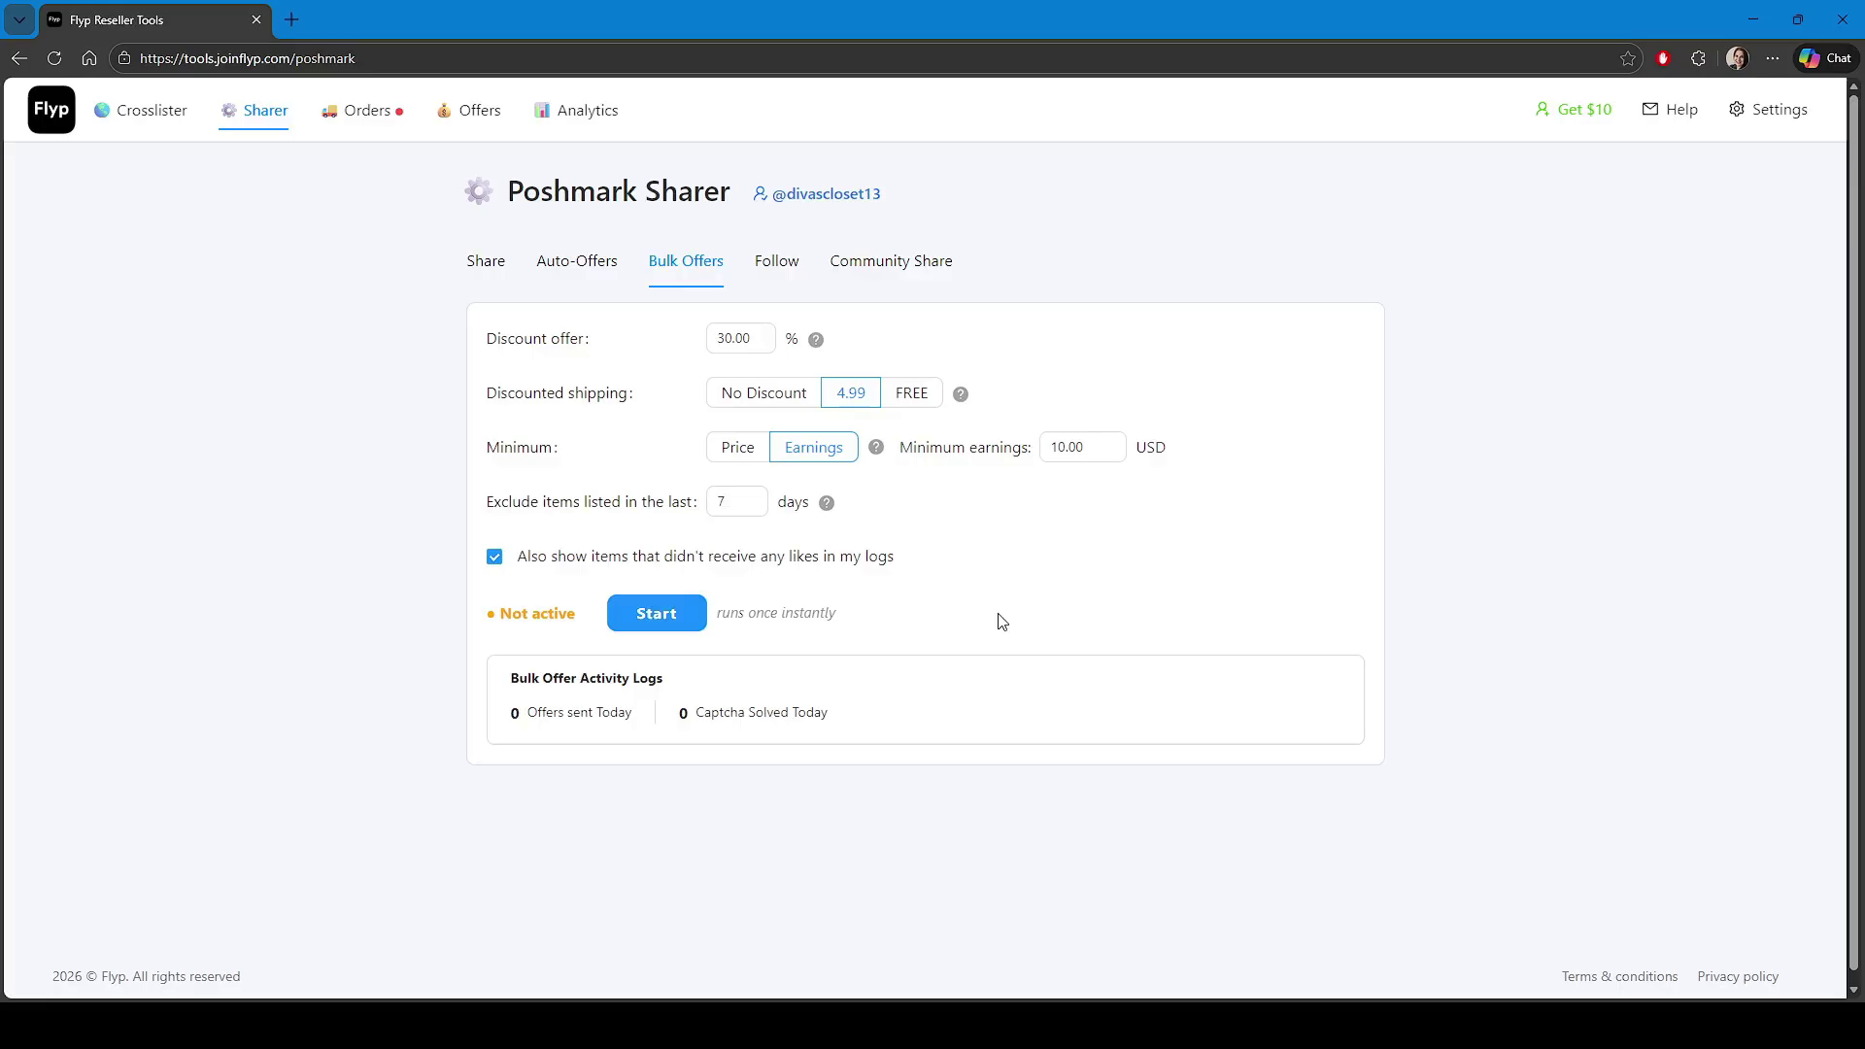
{"action": "left_click", "coordinate": [779, 268]}
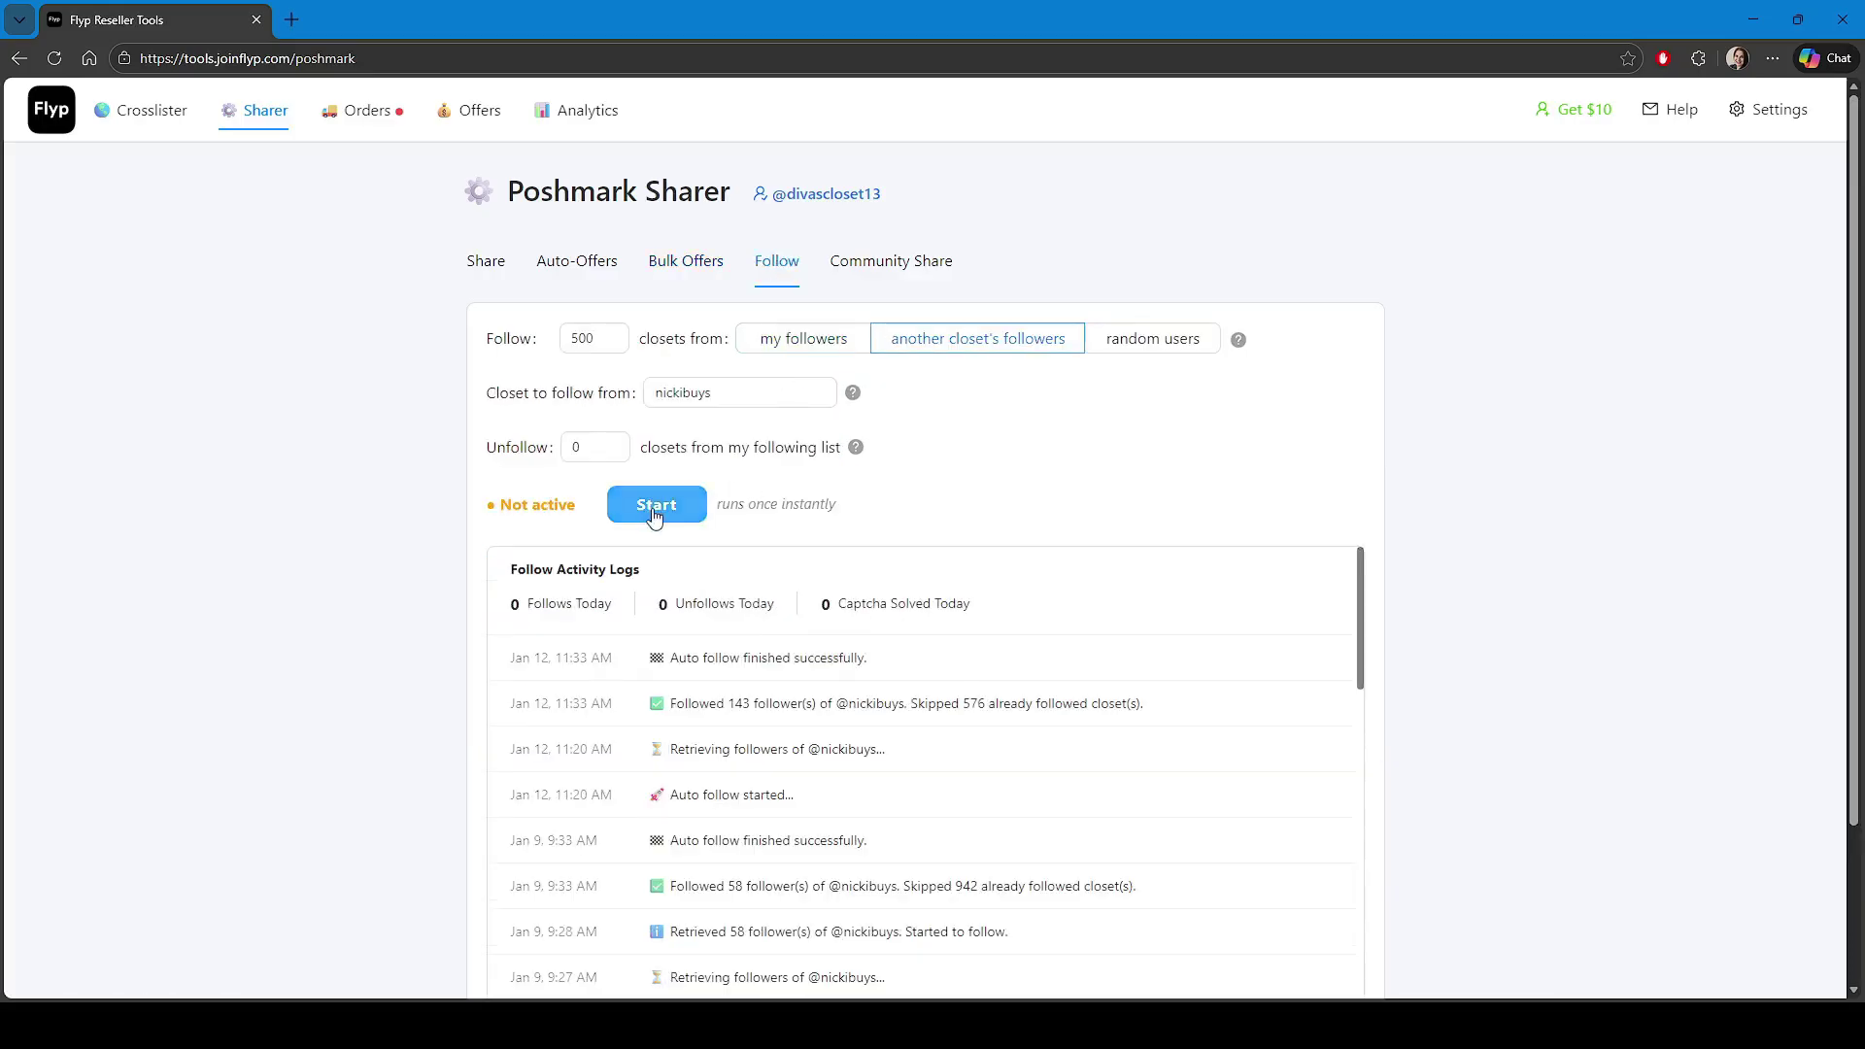
{"action": "left_click", "coordinate": [590, 338]}
{"action": "double_click", "coordinate": [581, 337]}
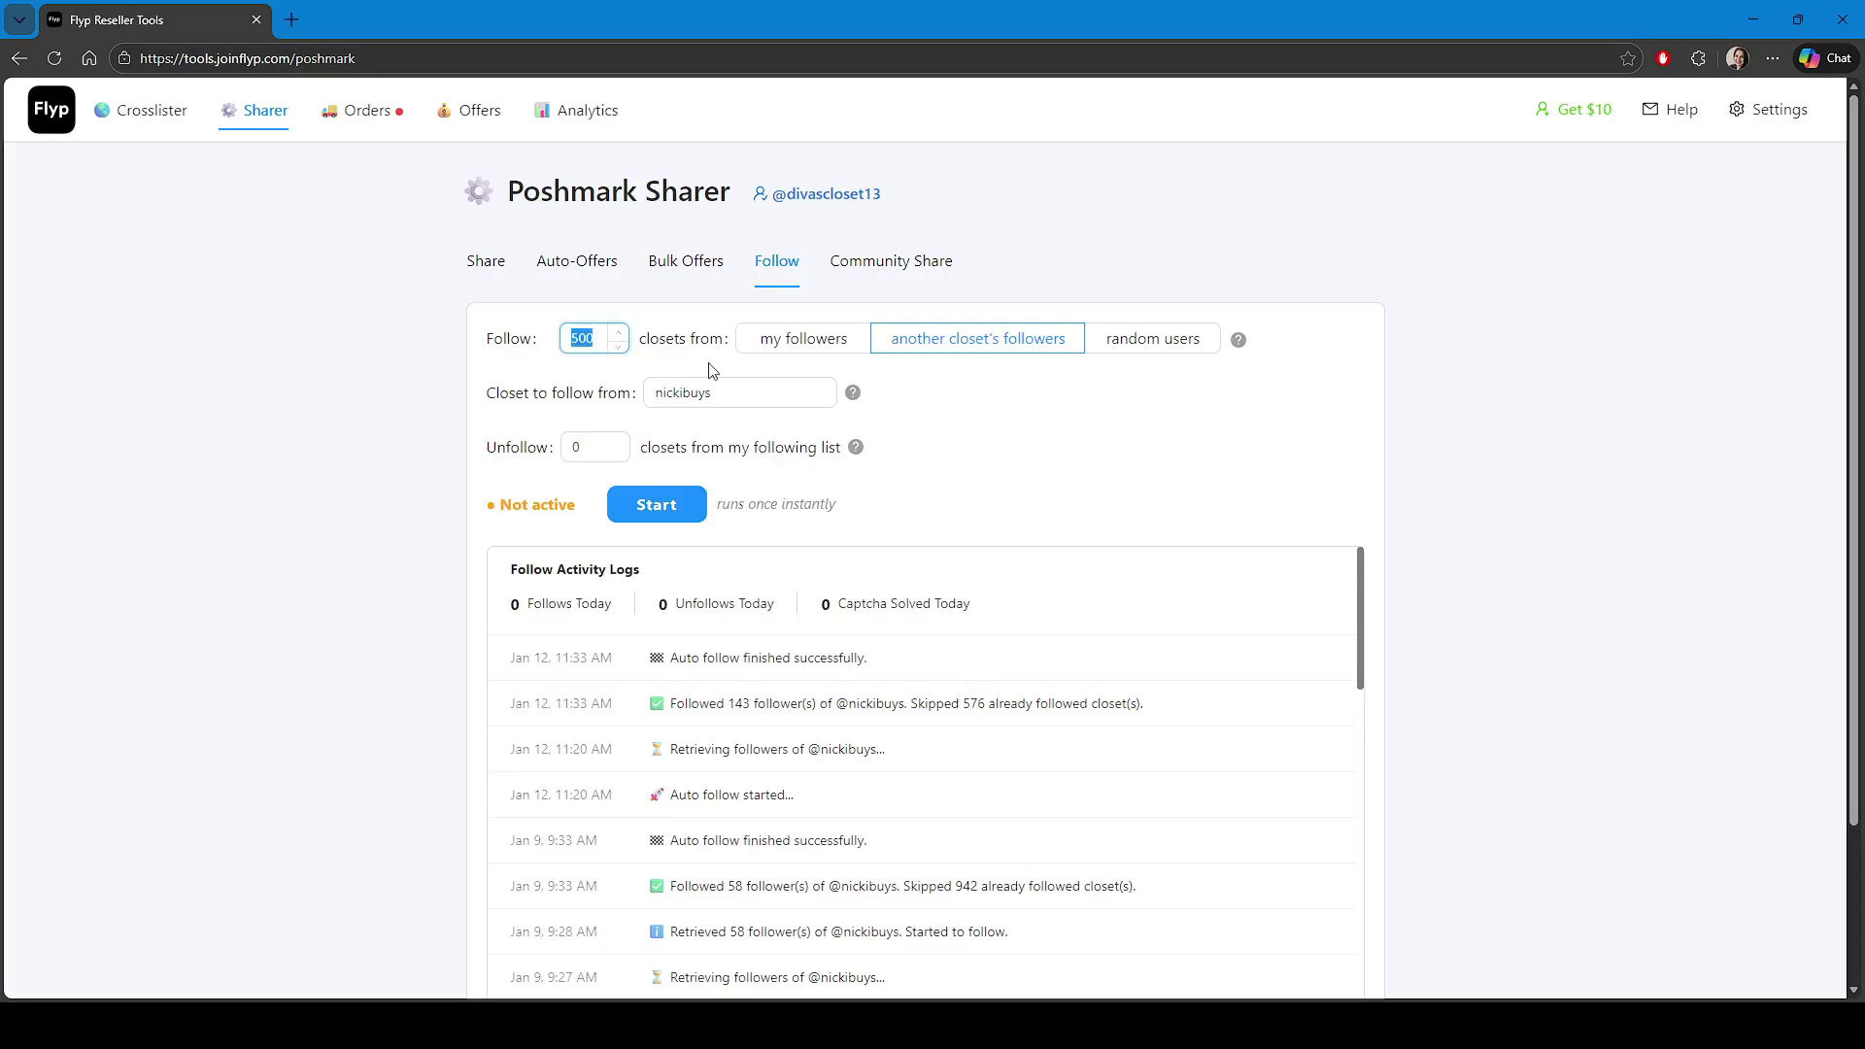
{"action": "left_click", "coordinate": [968, 345]}
Set the Poshmark Community Share date range to 2026/01/01 through 2026/01/15 and start the community sharing
{"action": "left_click", "coordinate": [871, 258]}
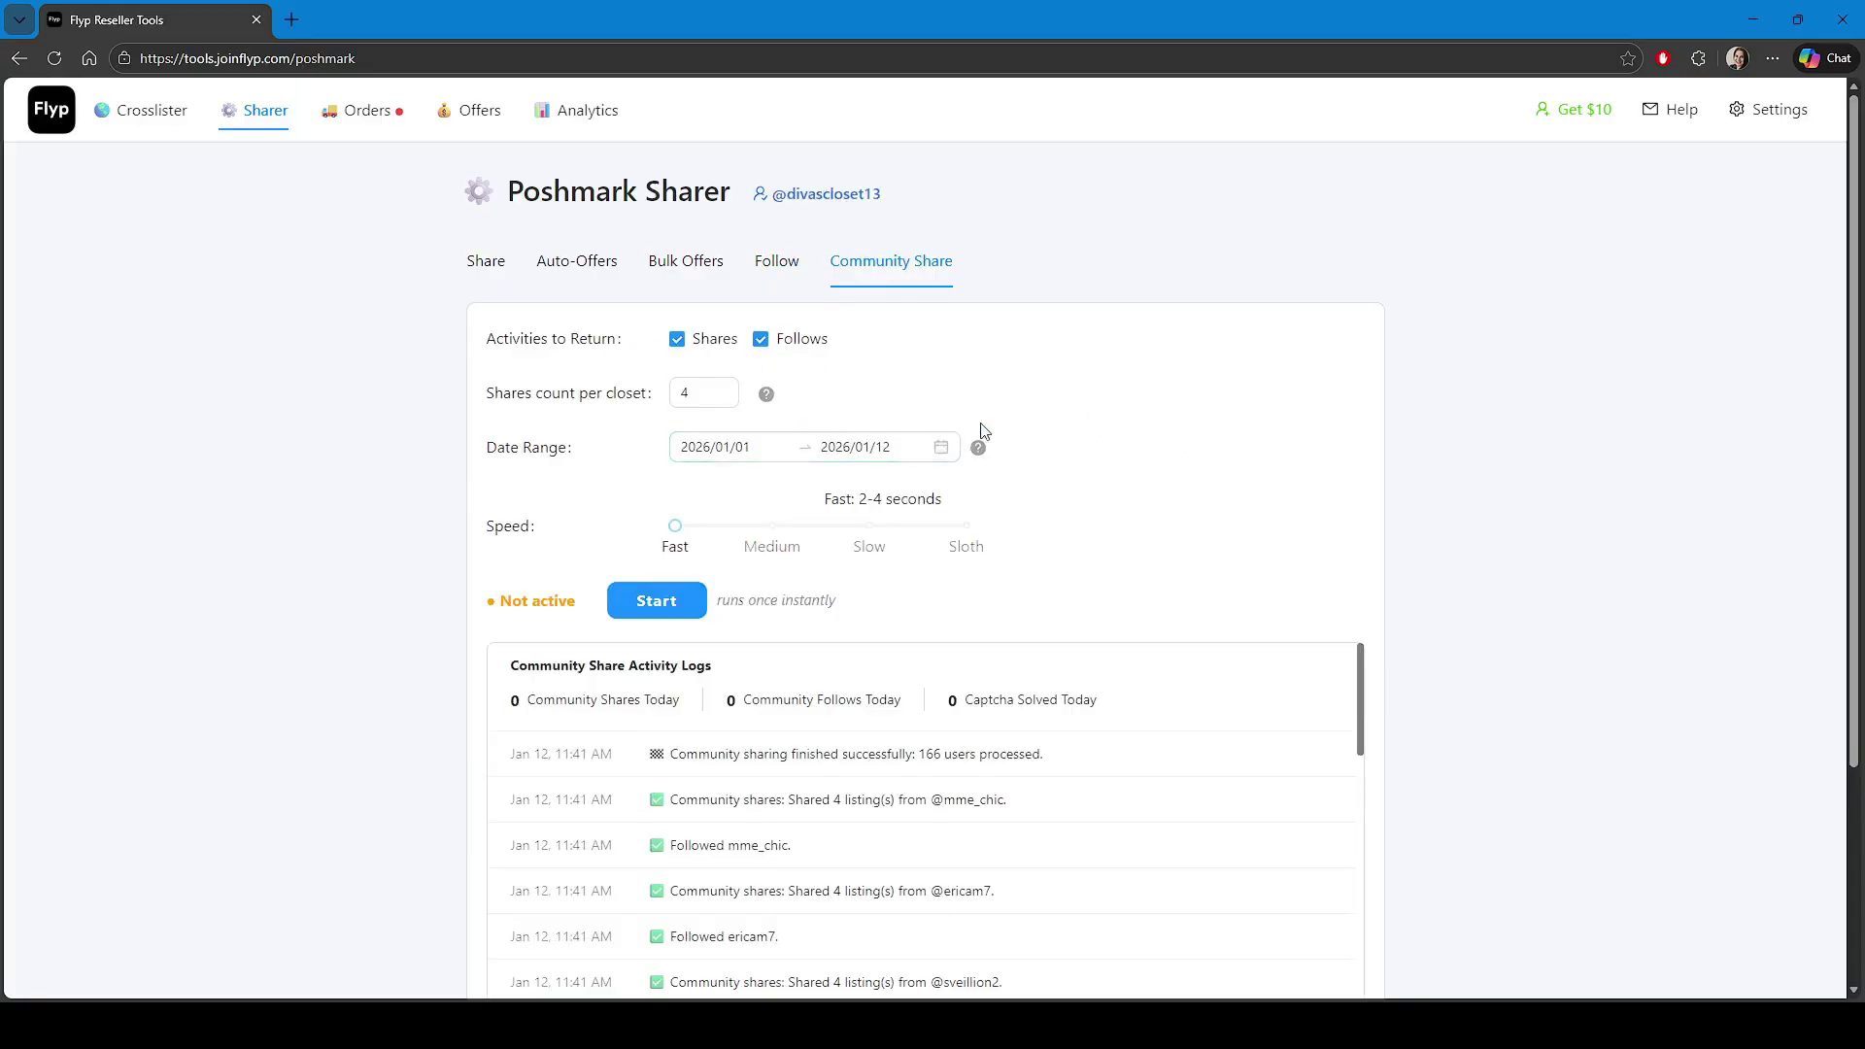
{"action": "left_click", "coordinate": [939, 448]}
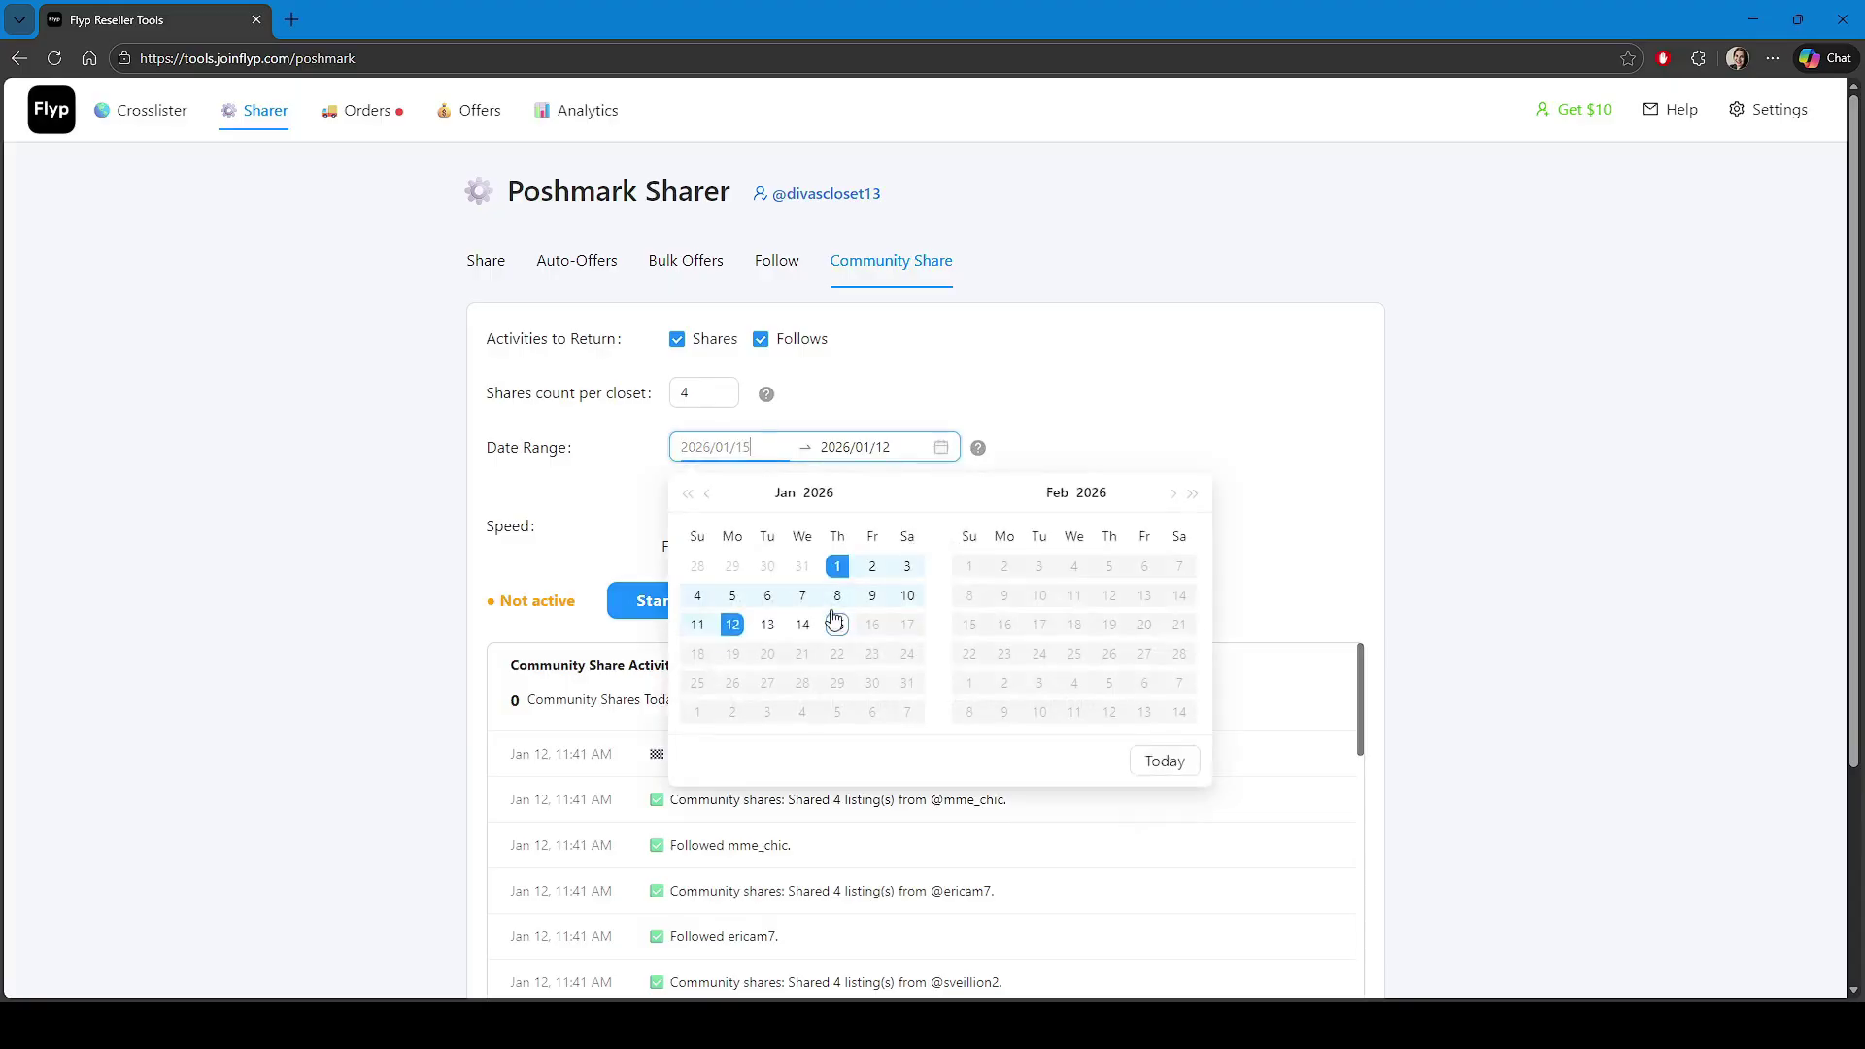
{"action": "left_click", "coordinate": [837, 565]}
{"action": "left_click", "coordinate": [838, 625]}
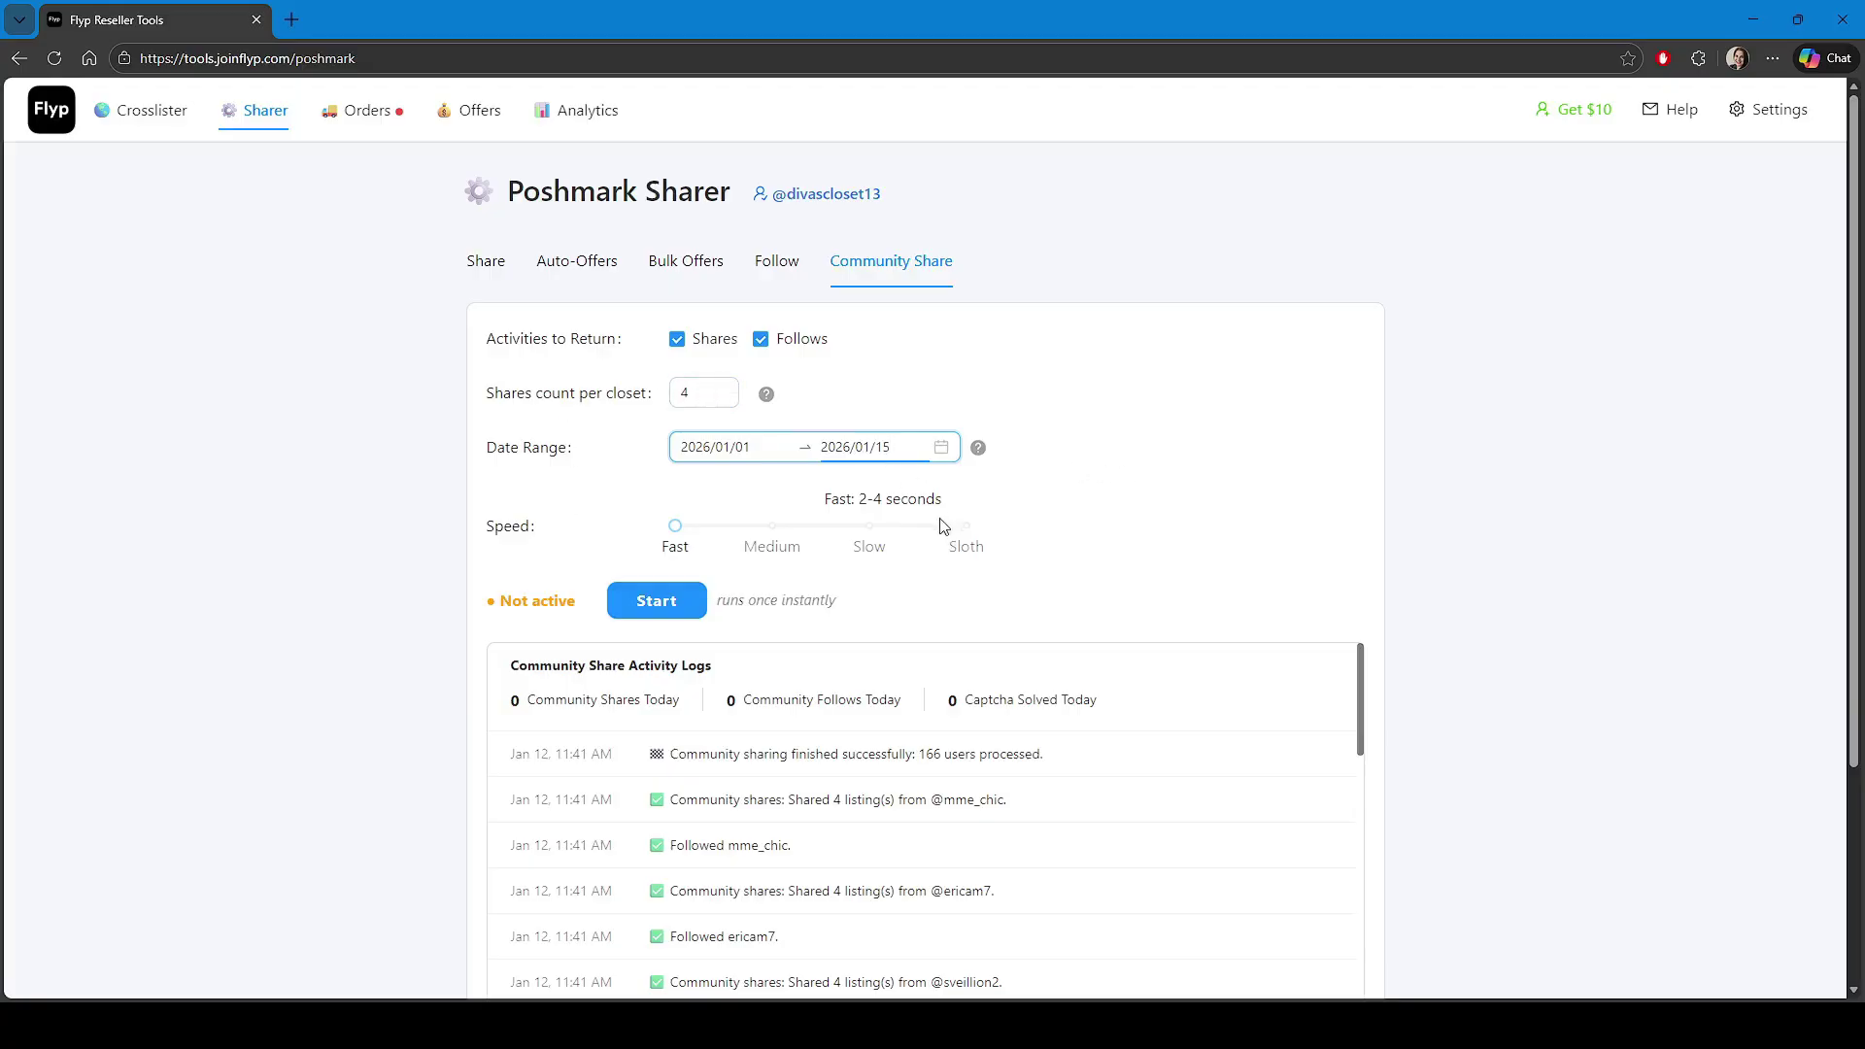
{"action": "left_click", "coordinate": [670, 604]}
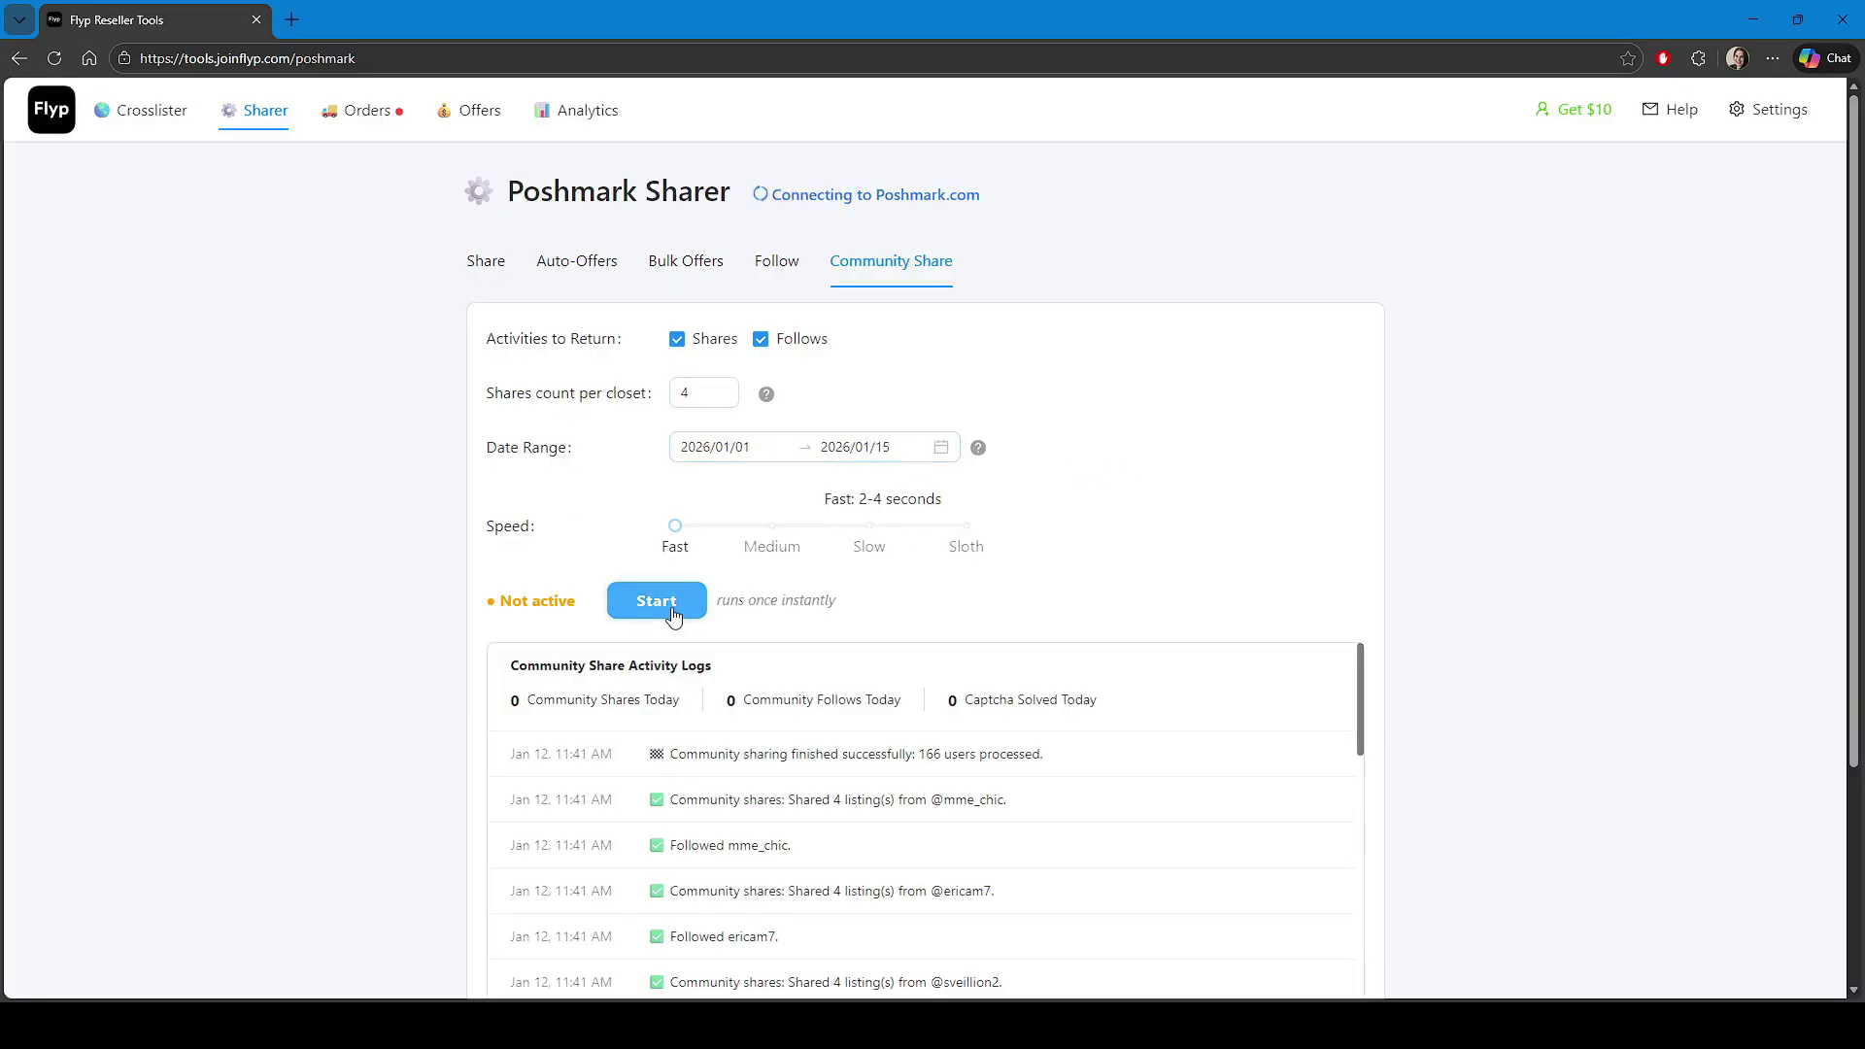
Look through the sold orders from the connected marketplaces and refresh the order list
{"action": "left_click", "coordinate": [377, 113]}
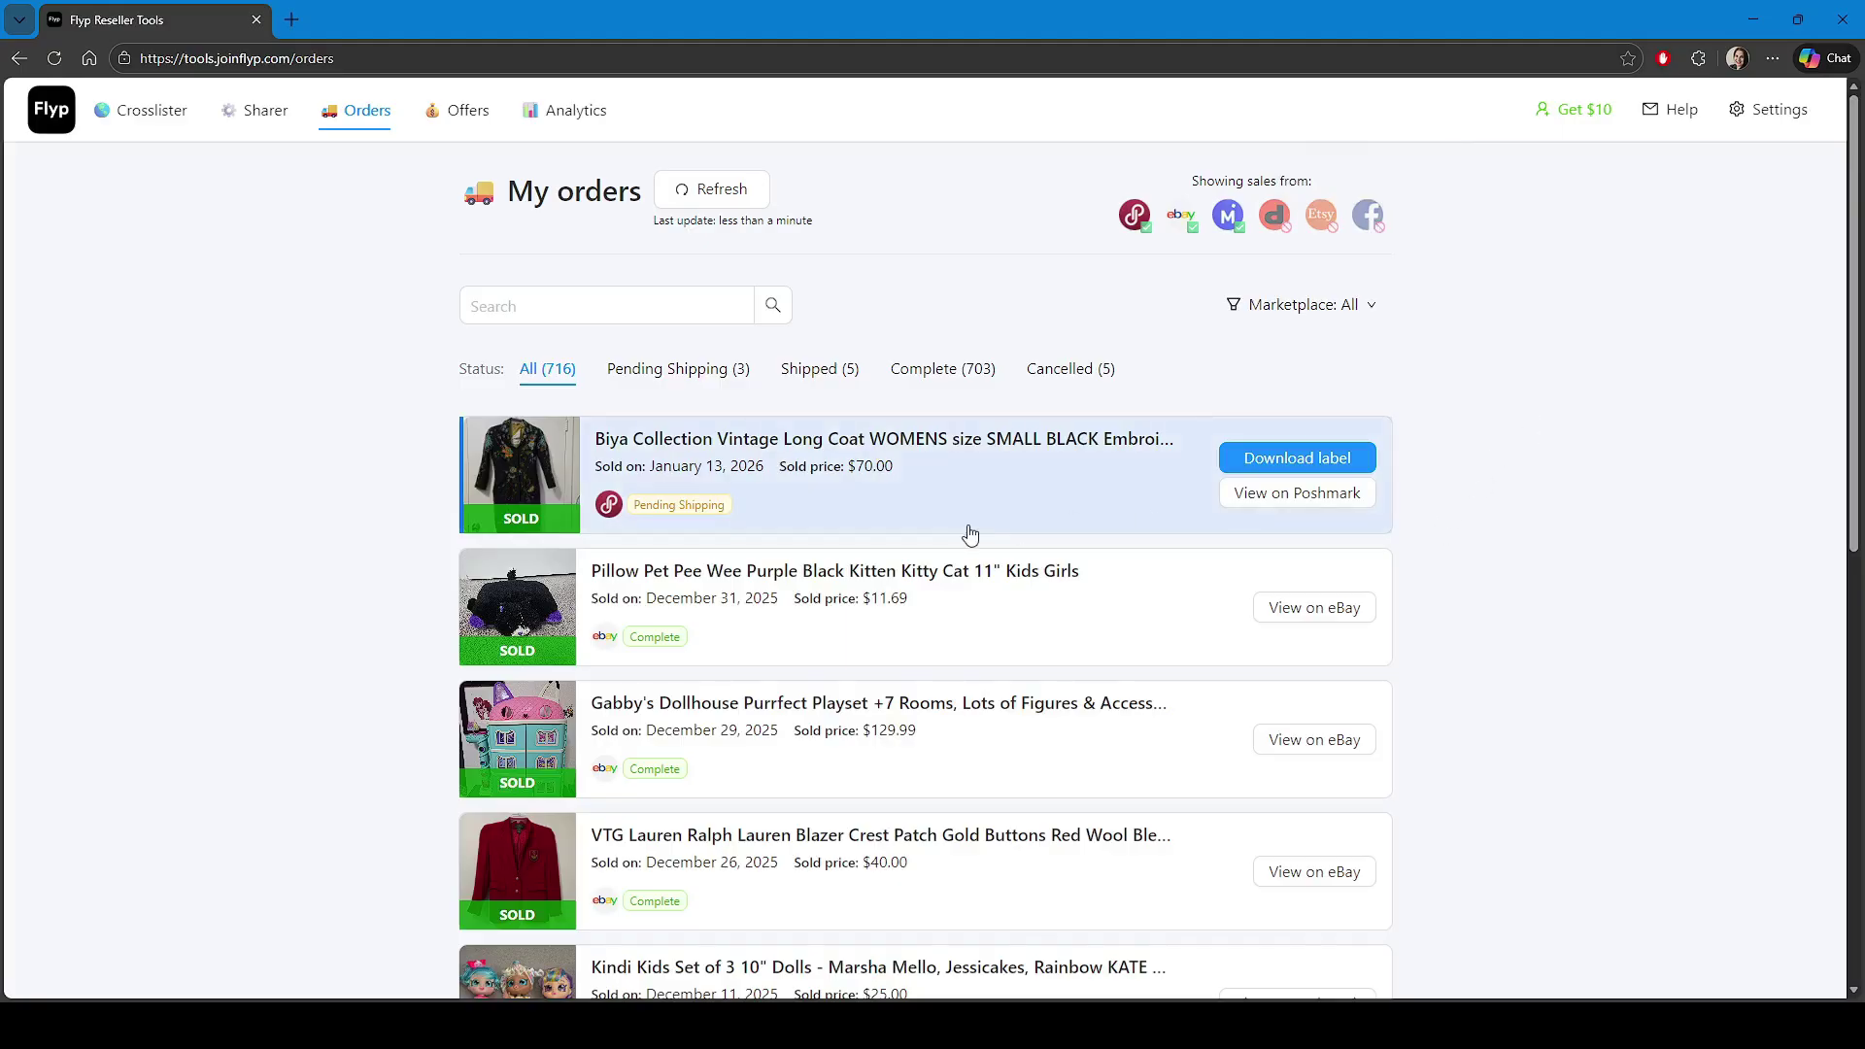
{"action": "scroll", "coordinate": [989, 529], "scroll_direction": "down", "scroll_amount": 3}
{"action": "scroll", "coordinate": [989, 530], "scroll_direction": "down", "scroll_amount": 5}
{"action": "scroll", "coordinate": [991, 531], "scroll_direction": "up", "scroll_amount": 8}
{"action": "left_click", "coordinate": [709, 200]}
Set the Poshmark offer to likers to 20% and send the offers
{"action": "left_click", "coordinate": [463, 111]}
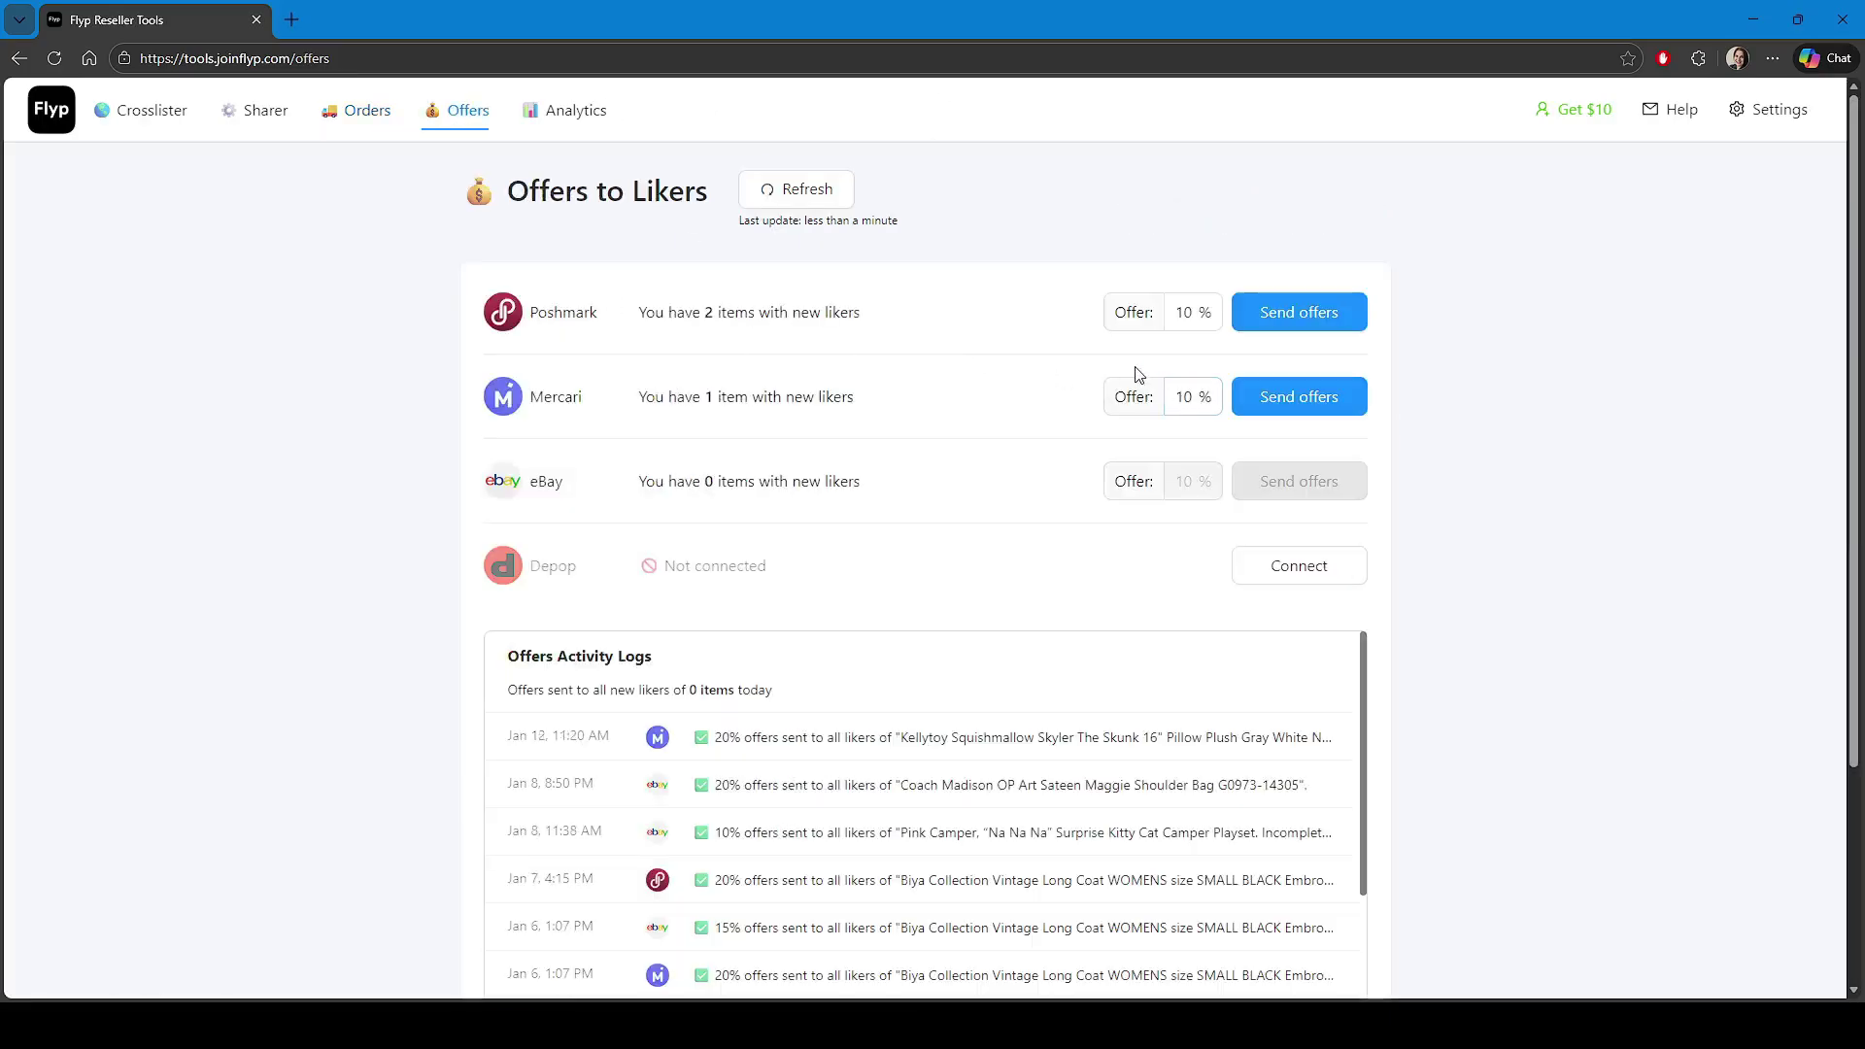
{"action": "double_click", "coordinate": [1184, 311]}
{"action": "type", "text": "20"}
{"action": "left_click", "coordinate": [1316, 303]}
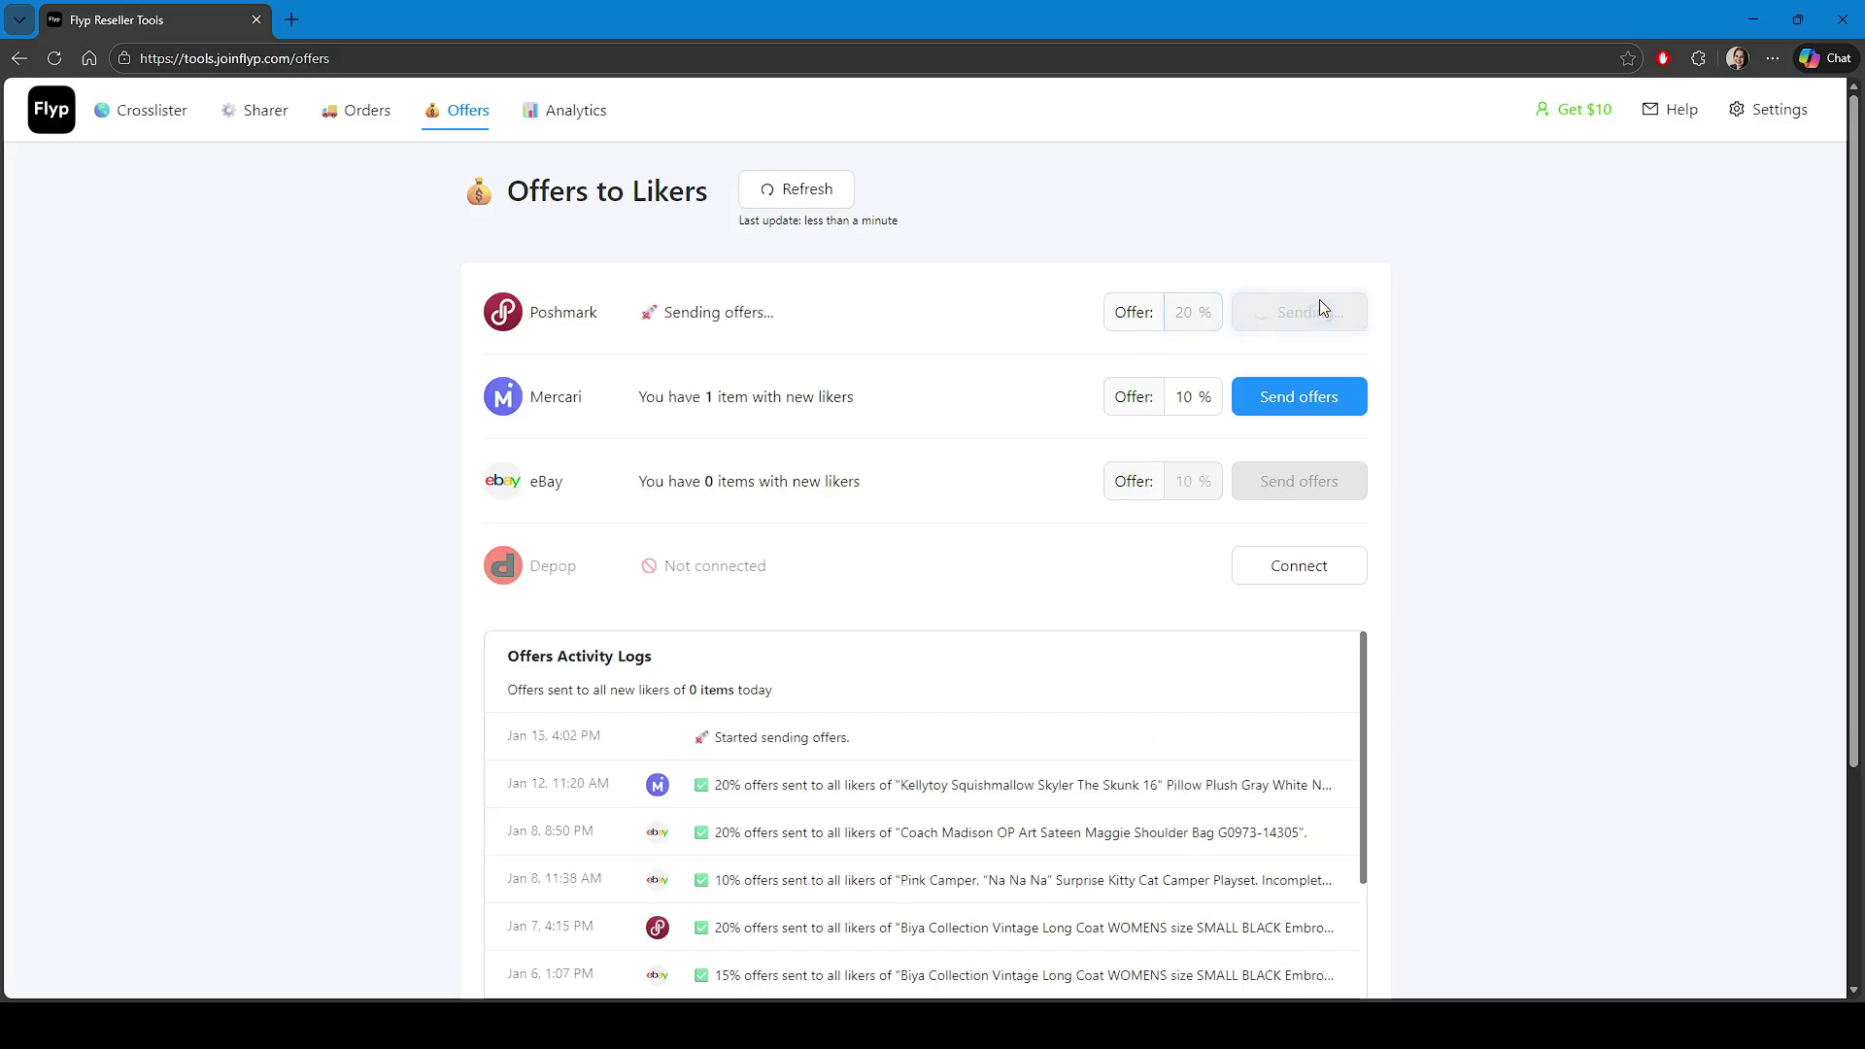
Set the Mercari offer to likers to 20% and send the offers
{"action": "double_click", "coordinate": [1193, 396]}
{"action": "type", "text": "20"}
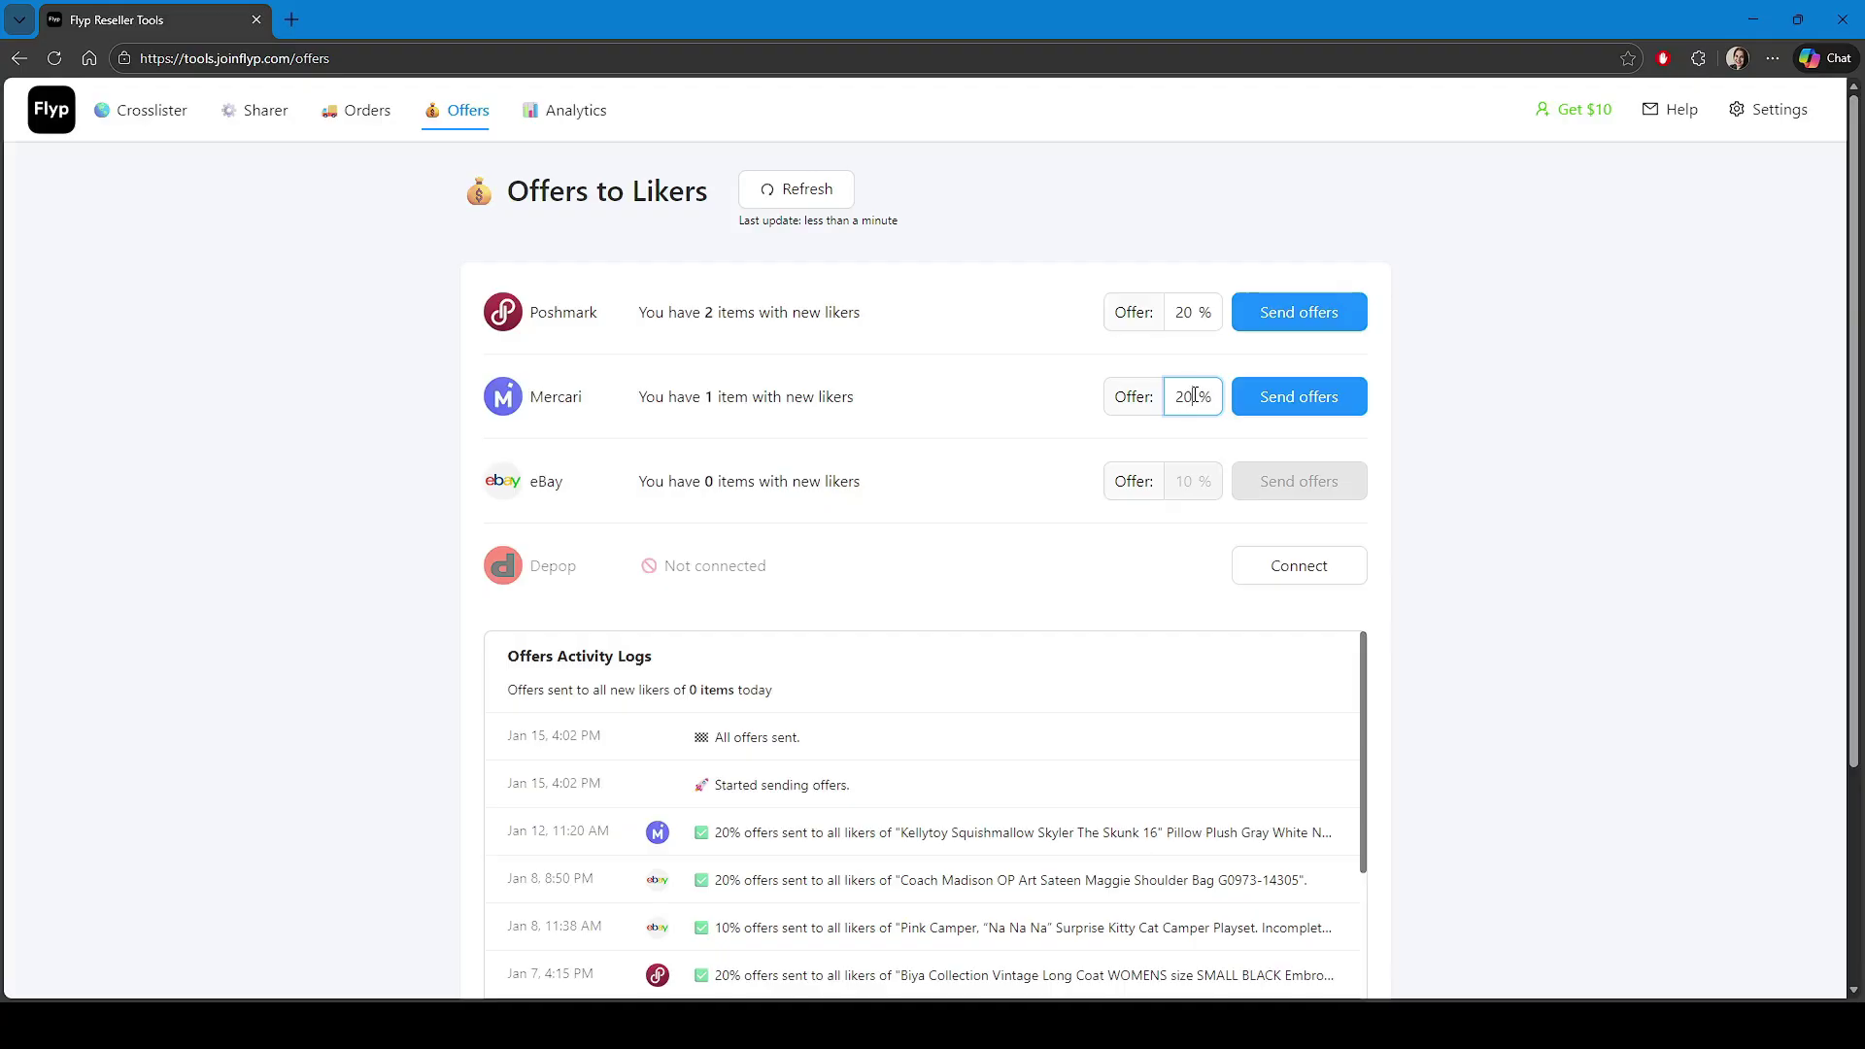
{"action": "left_click", "coordinate": [1292, 394]}
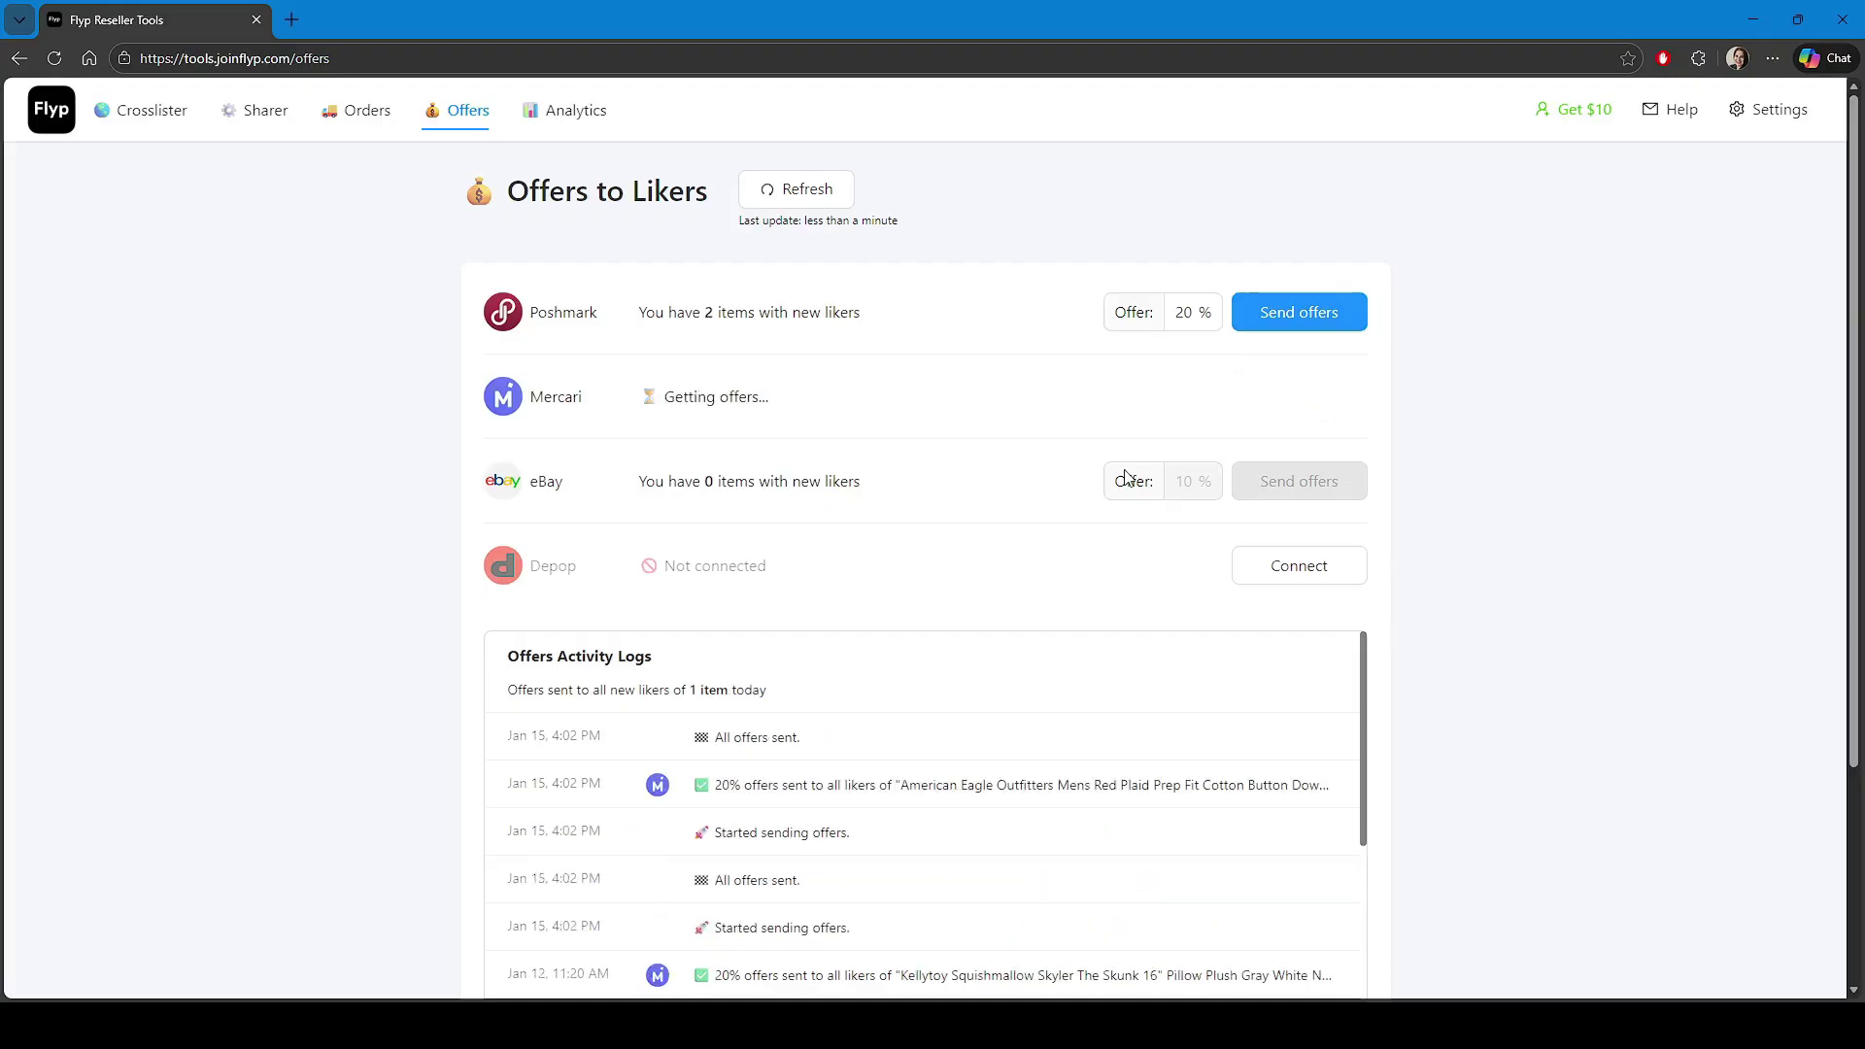
Send the 20% offers to the new Poshmark likers and refresh the offers overview
{"action": "left_click", "coordinate": [1318, 309]}
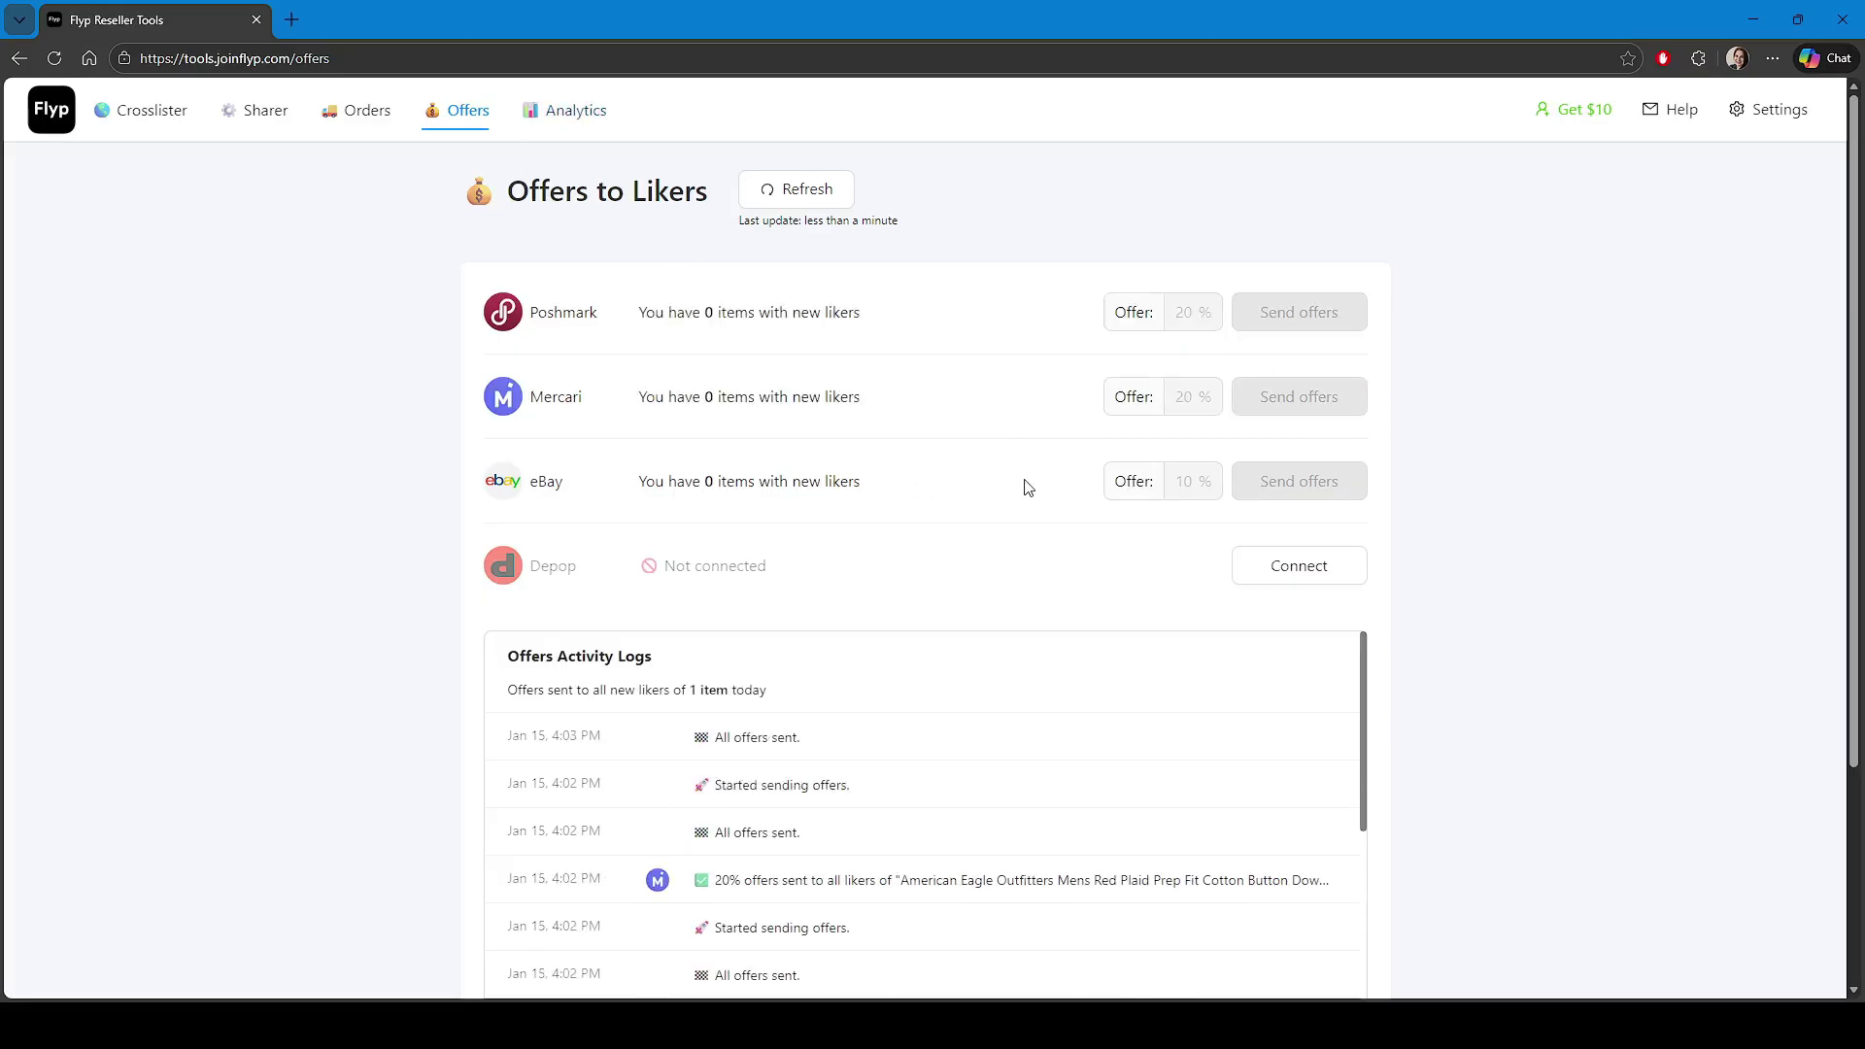
{"action": "left_click", "coordinate": [825, 204]}
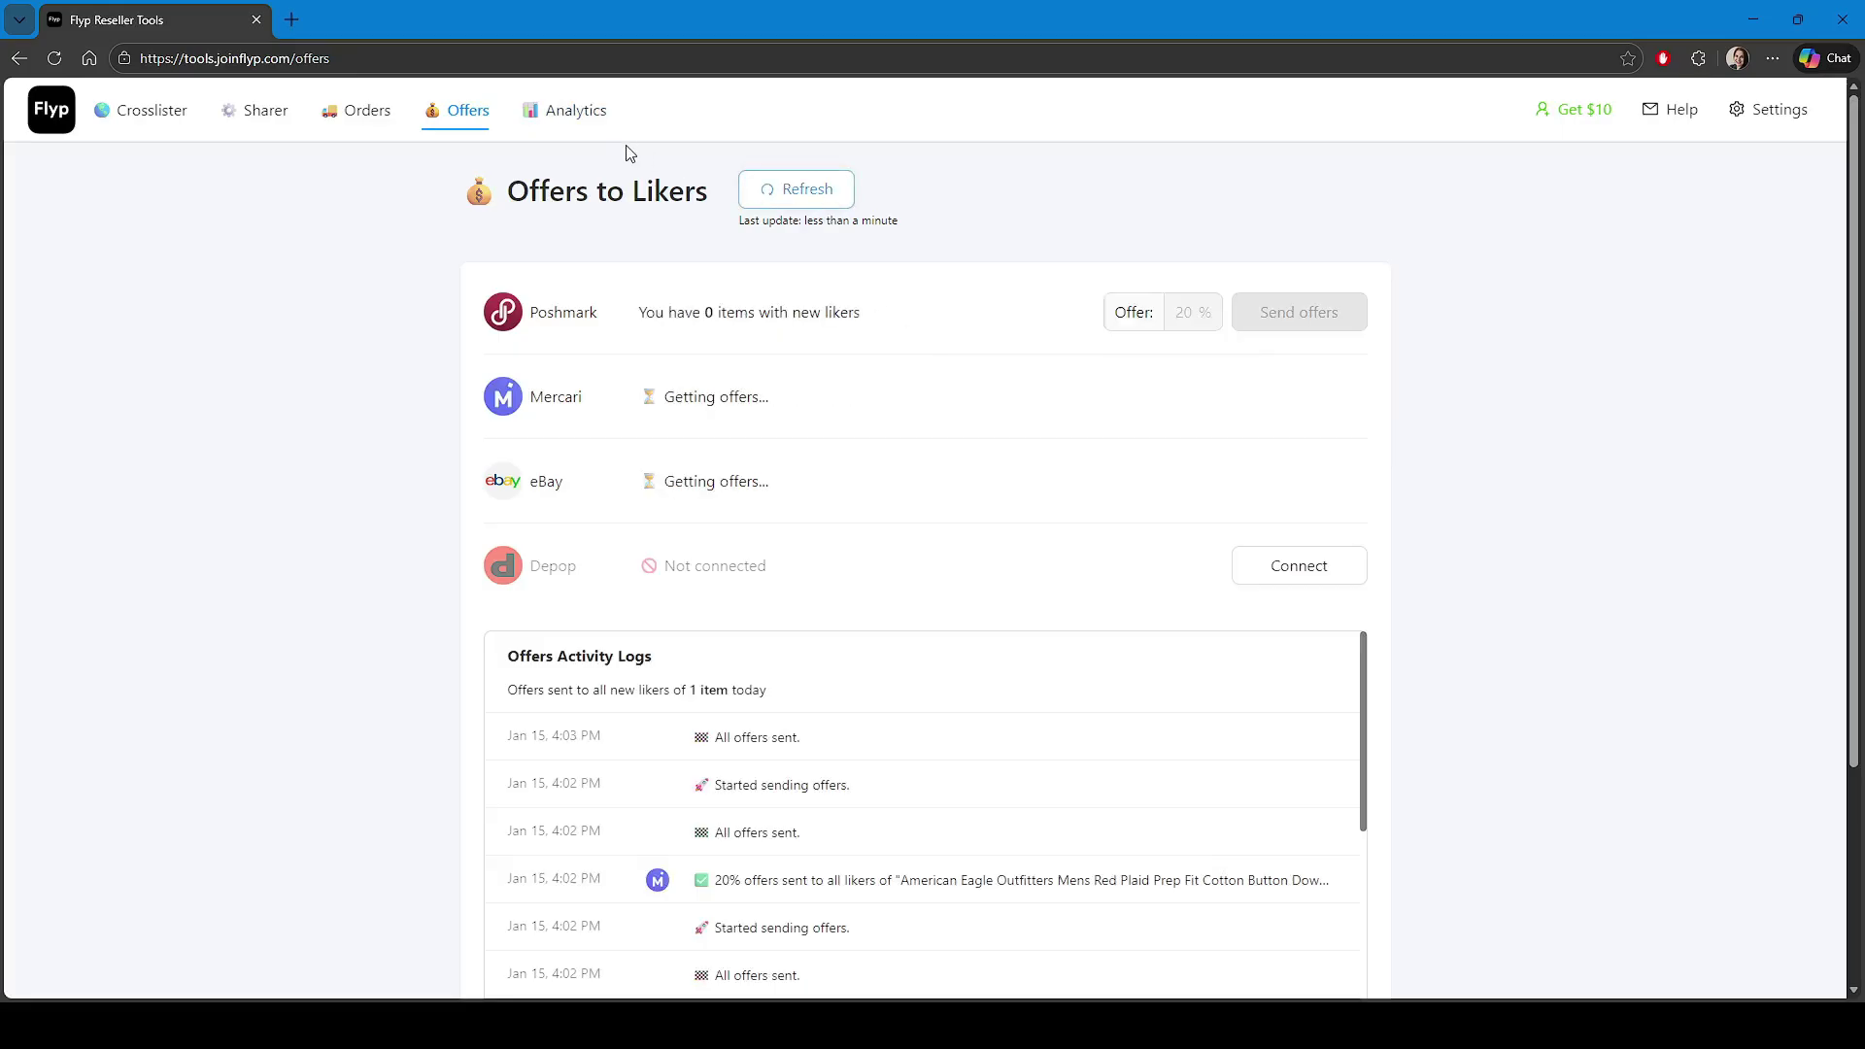
Review the sales analytics summary figures and the Revenue & Profit chart, including the January 13 data point
{"action": "left_click", "coordinate": [571, 119]}
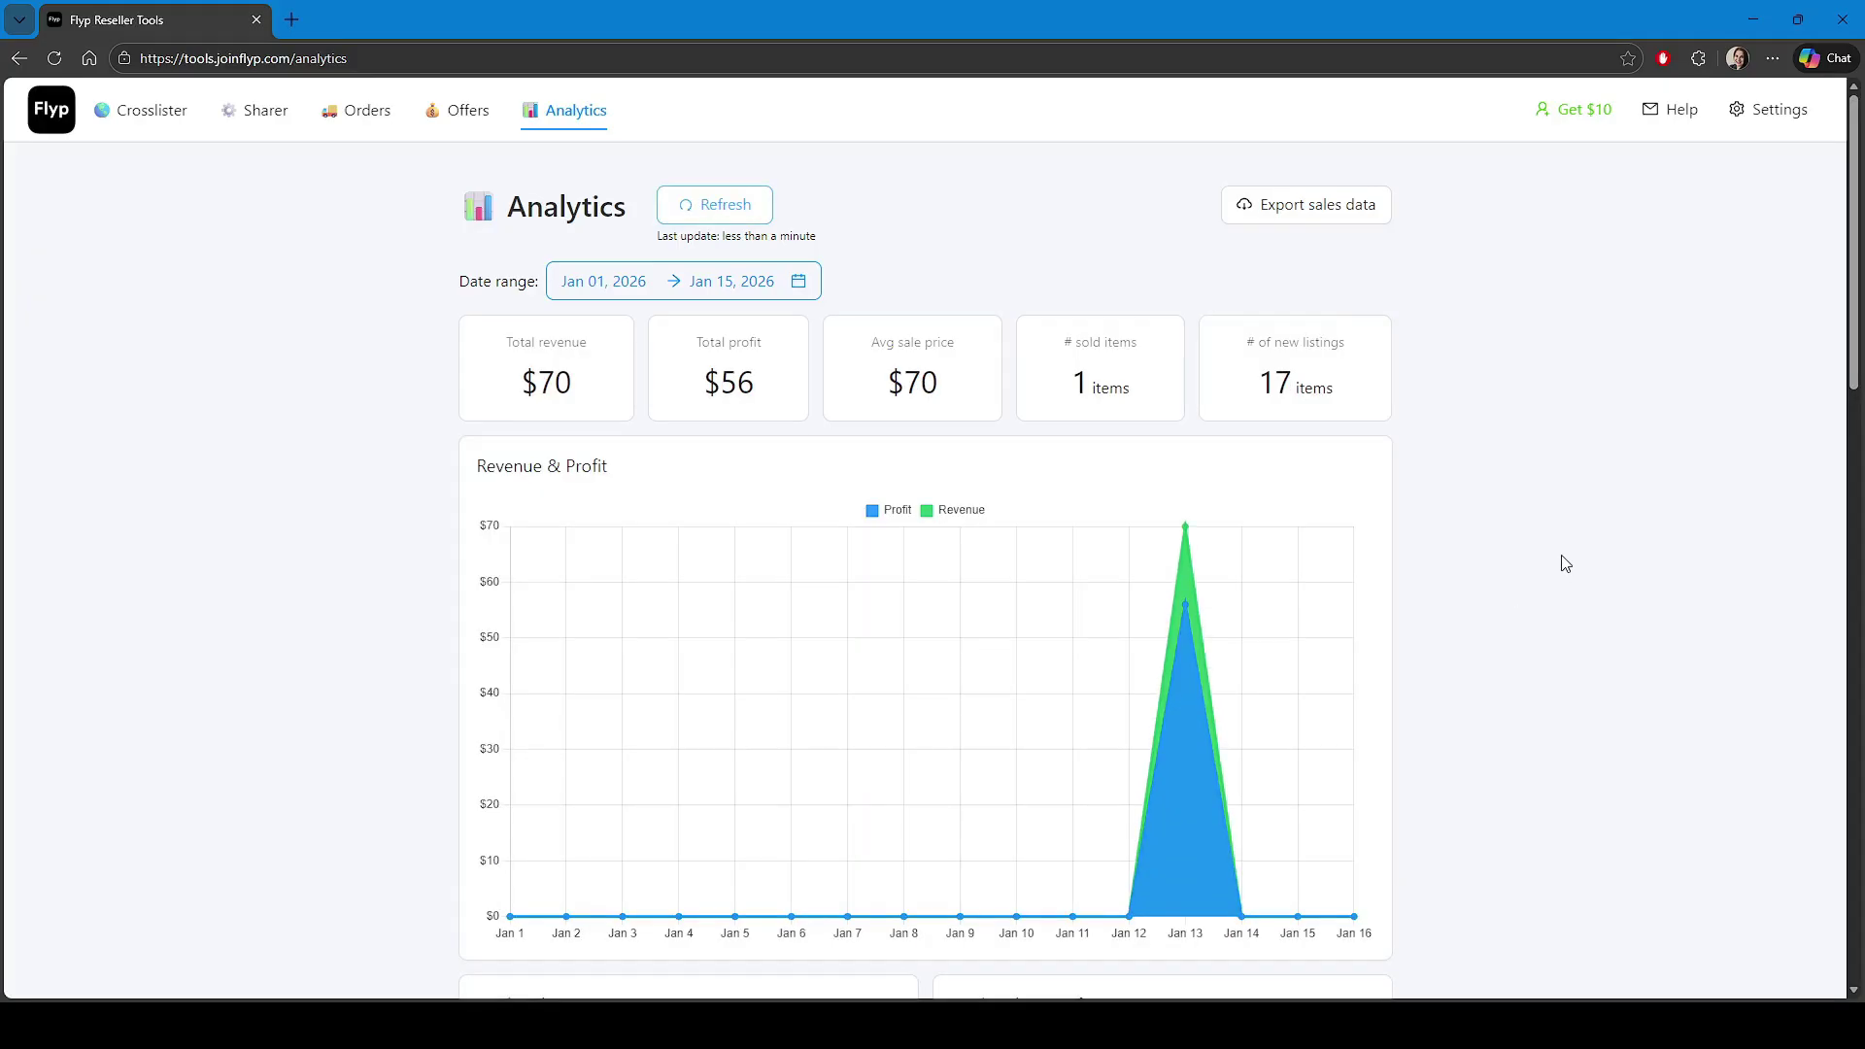
{"action": "left_click_drag", "start_coordinate": [519, 344], "coordinate": [603, 354]}
{"action": "left_click", "coordinate": [586, 384]}
{"action": "left_click_drag", "start_coordinate": [684, 357], "coordinate": [795, 370]}
{"action": "left_click", "coordinate": [795, 372]}
{"action": "scroll", "coordinate": [1373, 364], "scroll_direction": "down", "scroll_amount": 1}
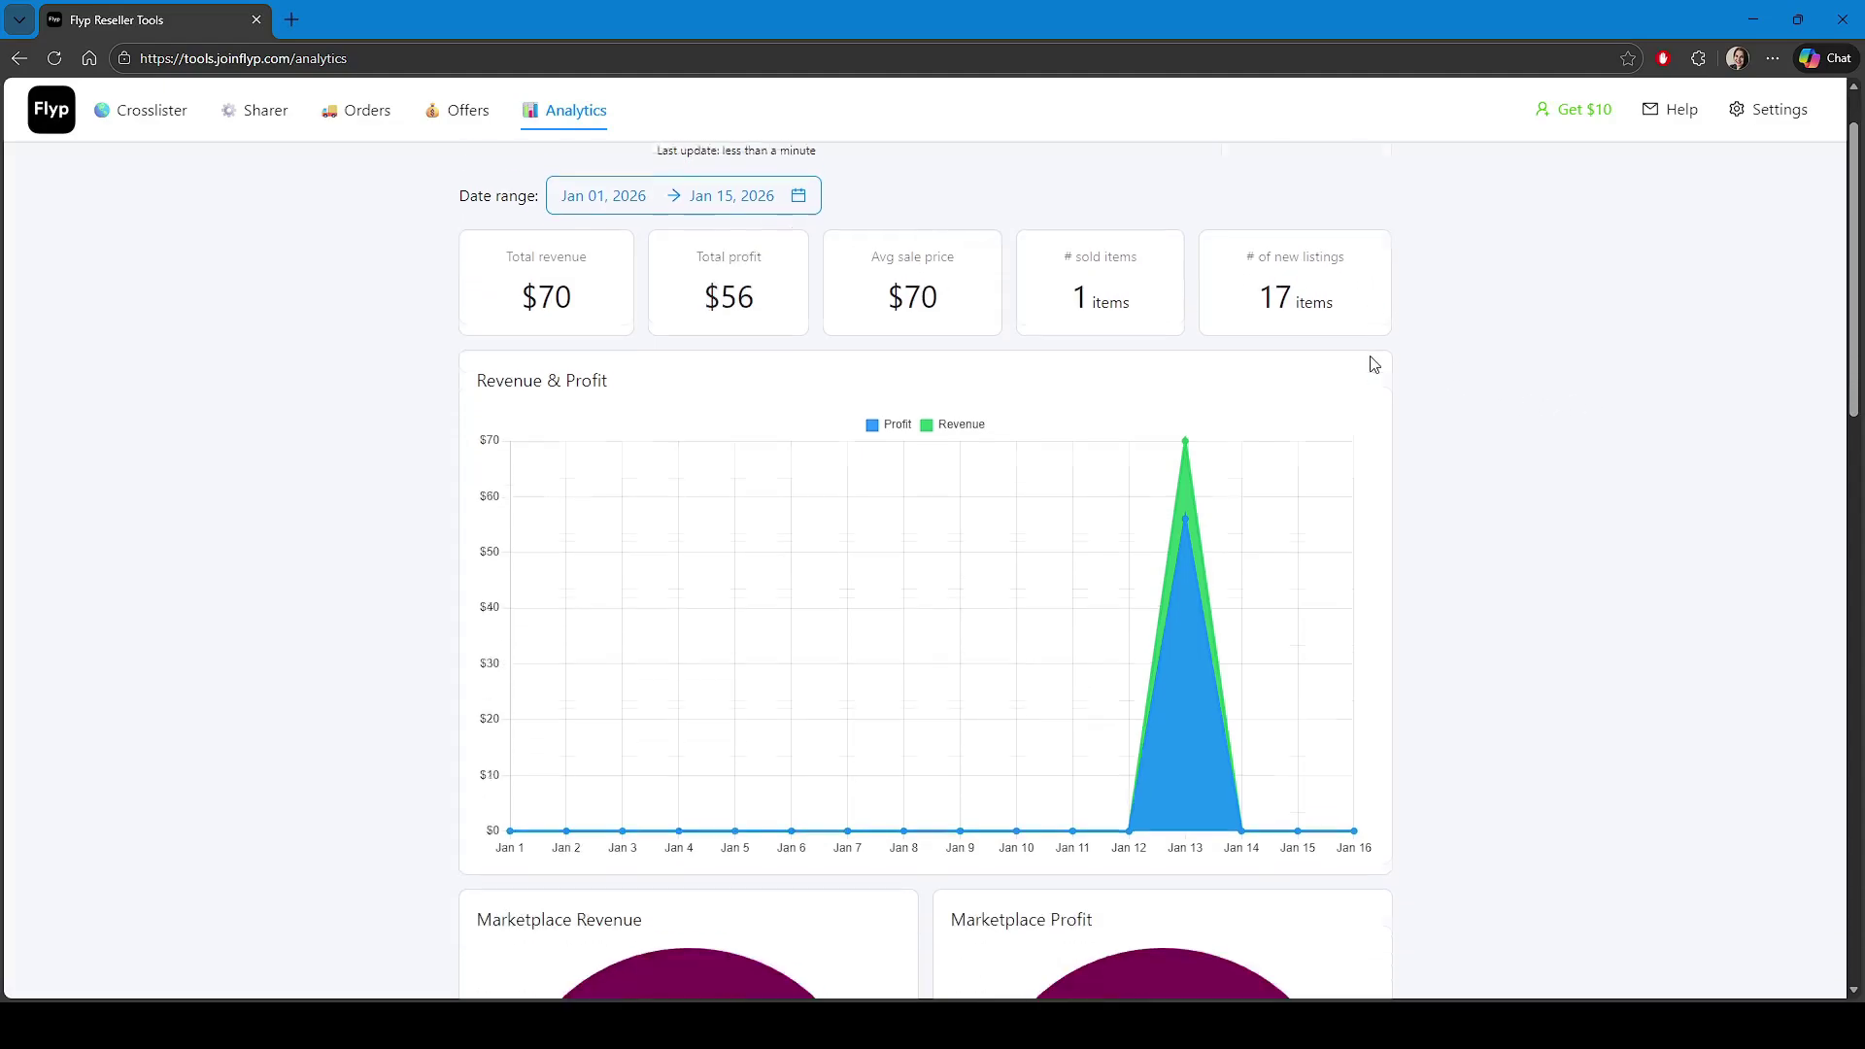
{"action": "scroll", "coordinate": [1374, 365], "scroll_direction": "down", "scroll_amount": 3}
{"action": "mouse_move", "coordinate": [1191, 234]}
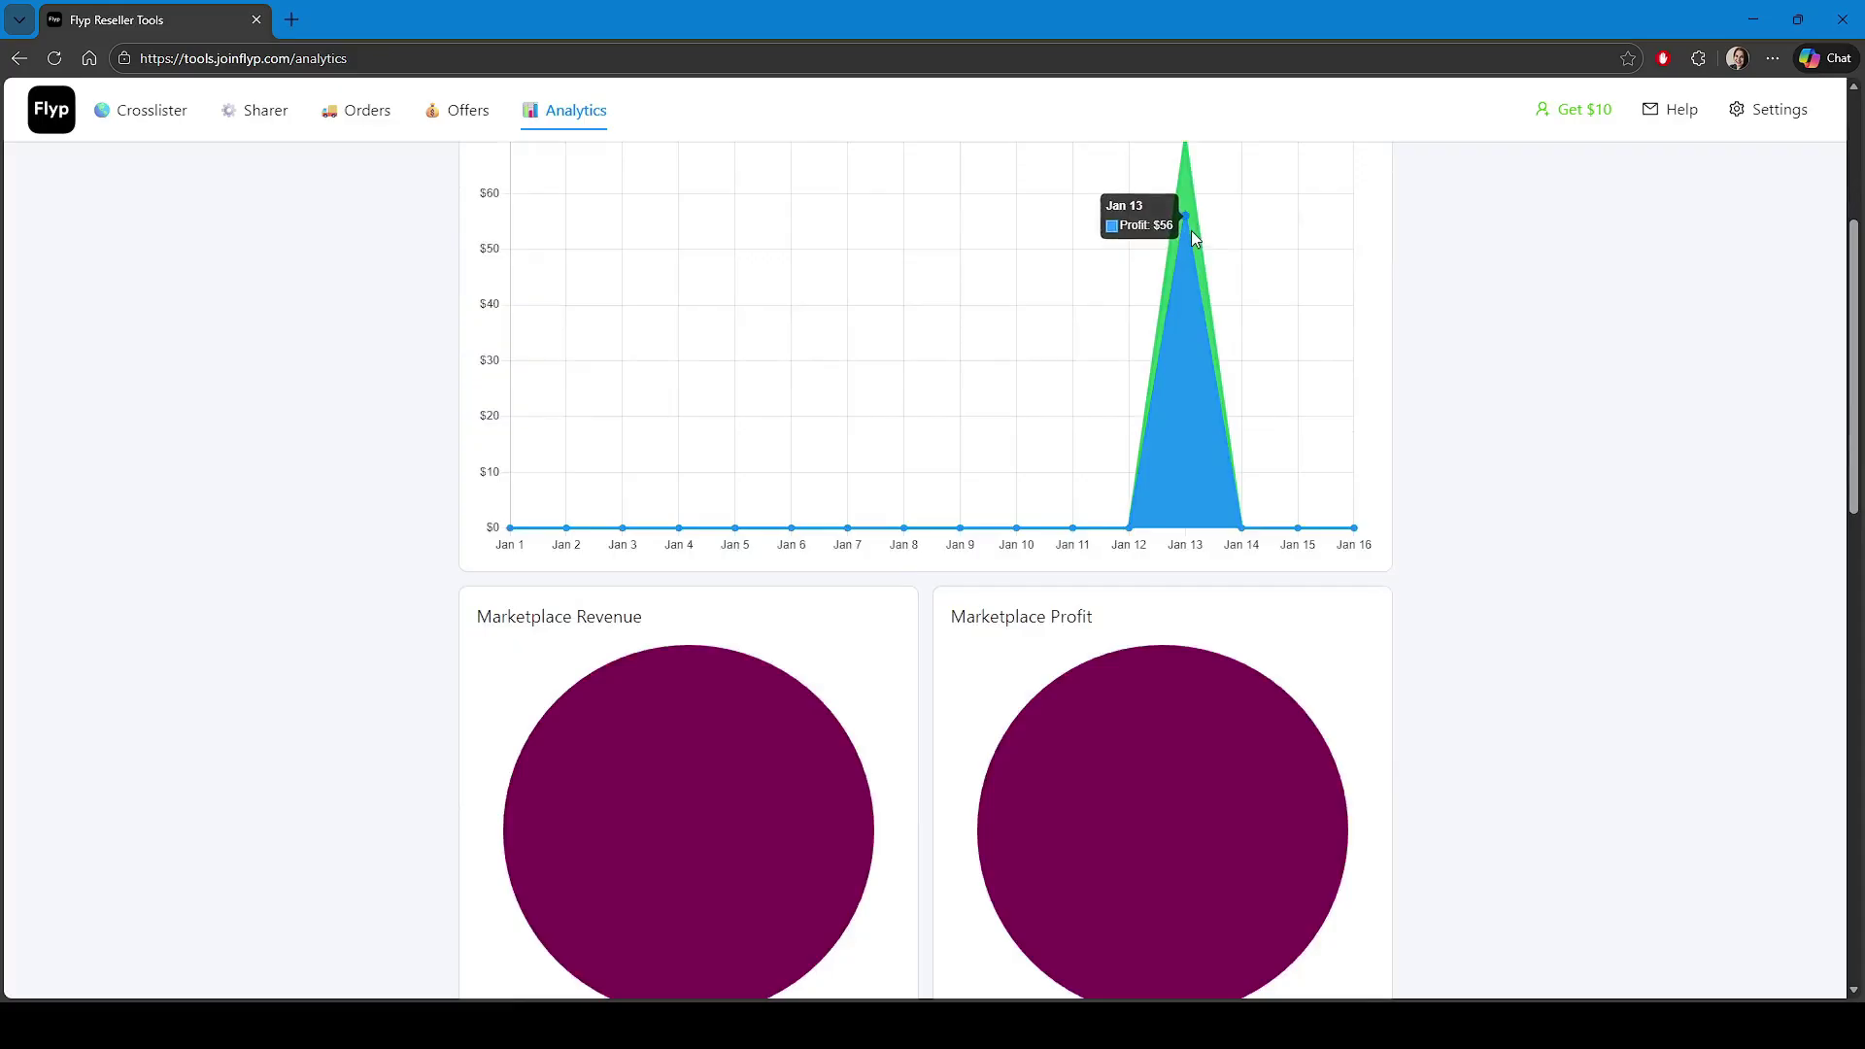
Examine the marketplace revenue, profit and sales charts, the top selling categories and the Sales Map
{"action": "scroll", "coordinate": [1218, 377], "scroll_direction": "down", "scroll_amount": 4}
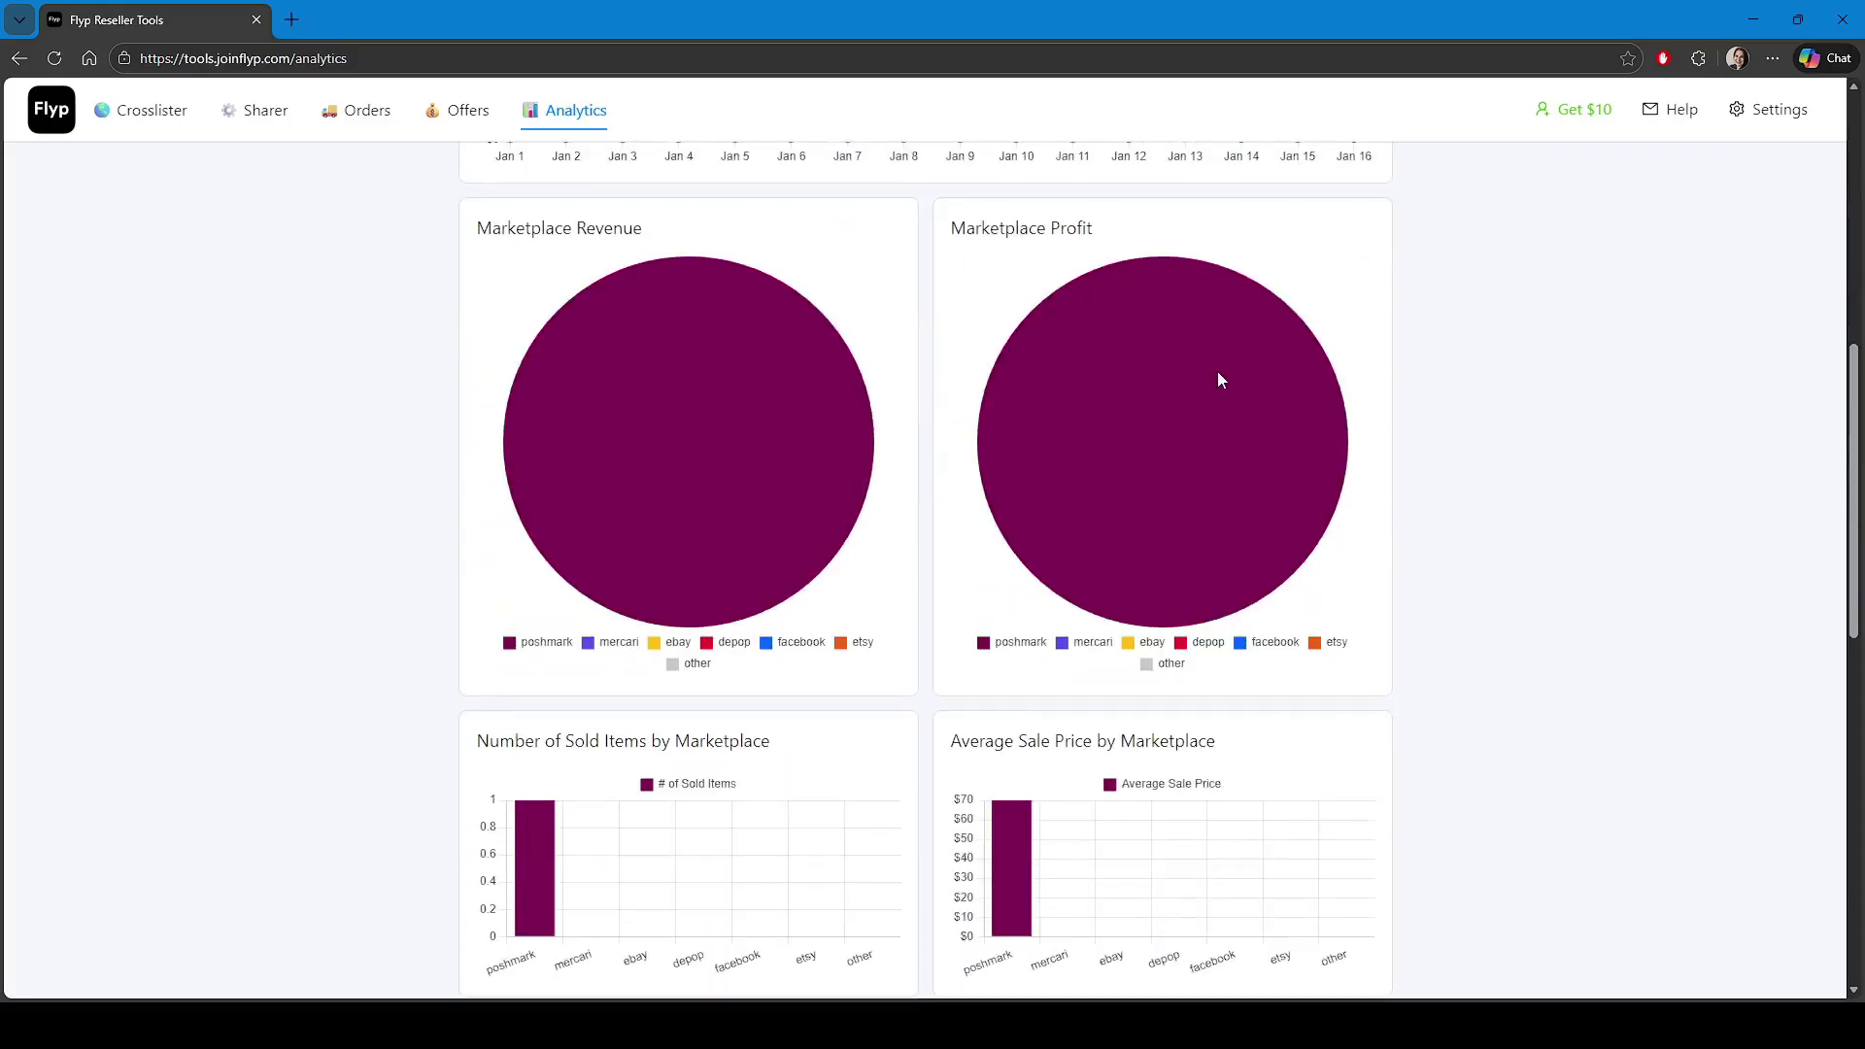
{"action": "mouse_move", "coordinate": [1190, 394]}
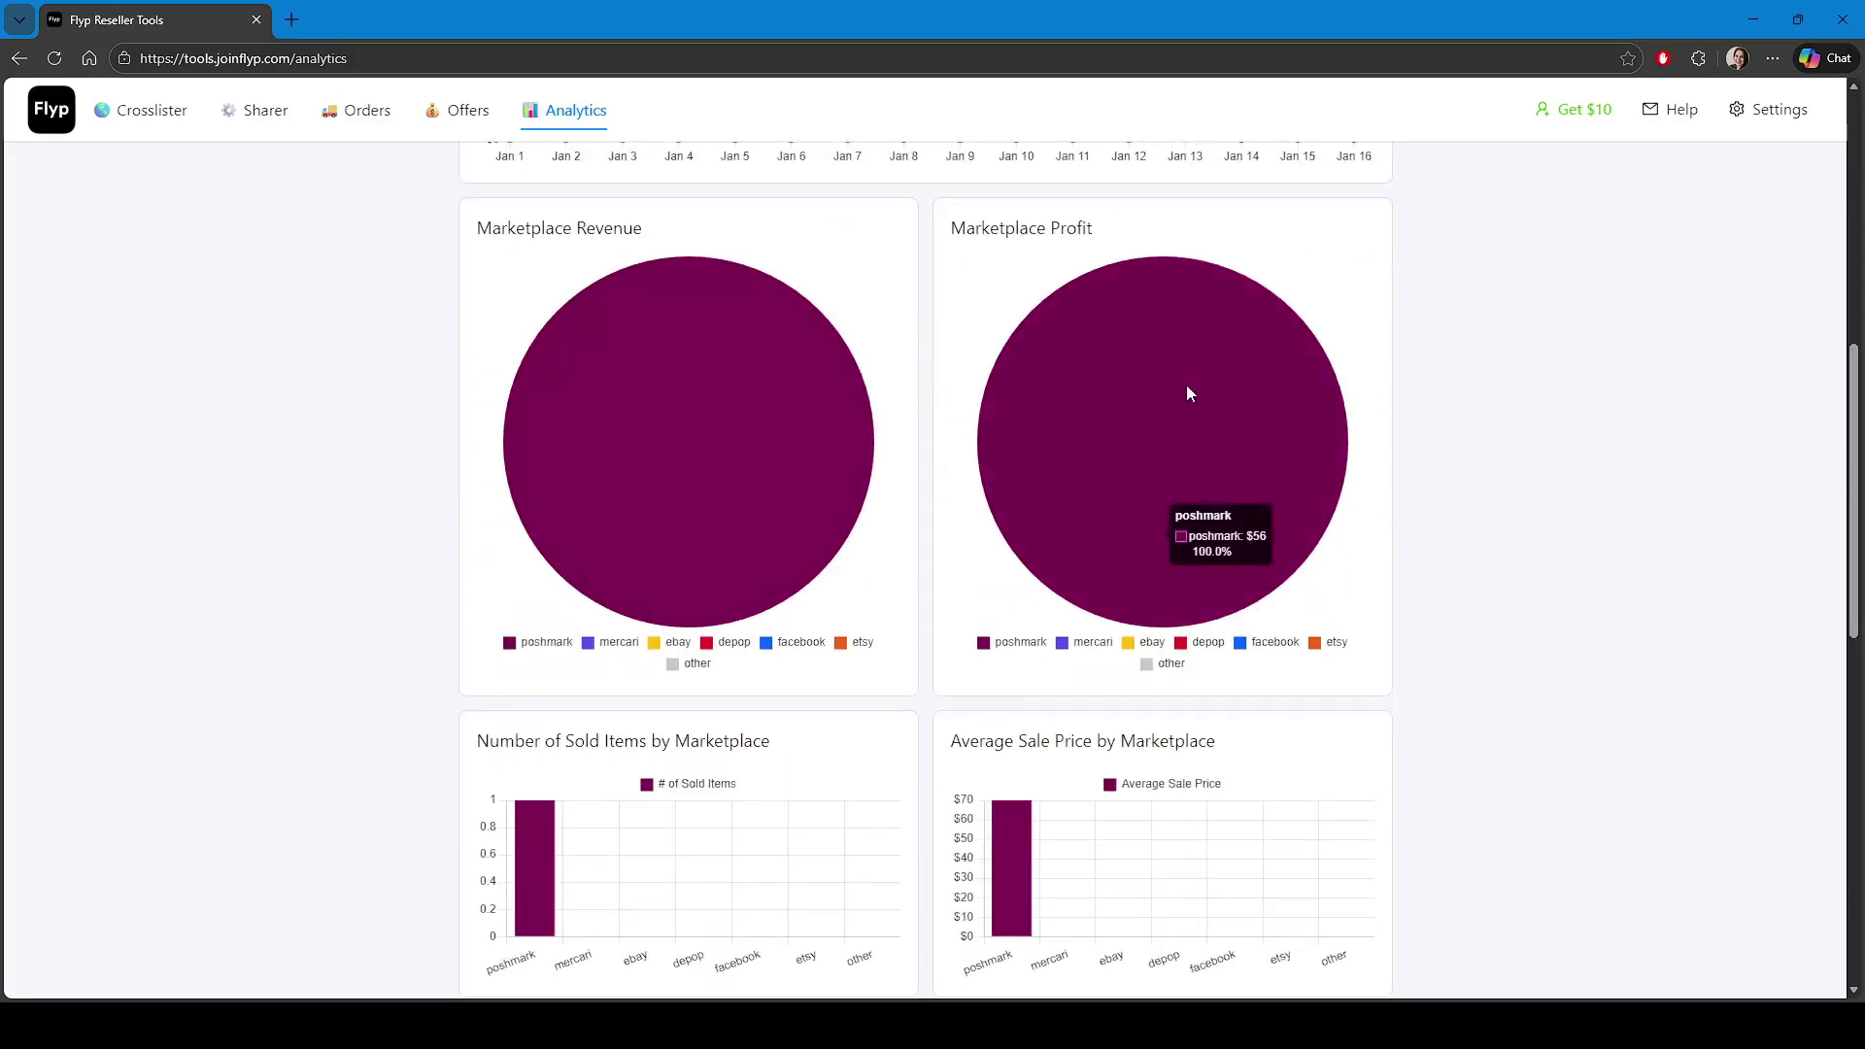
{"action": "scroll", "coordinate": [1187, 387], "scroll_direction": "down", "scroll_amount": 3}
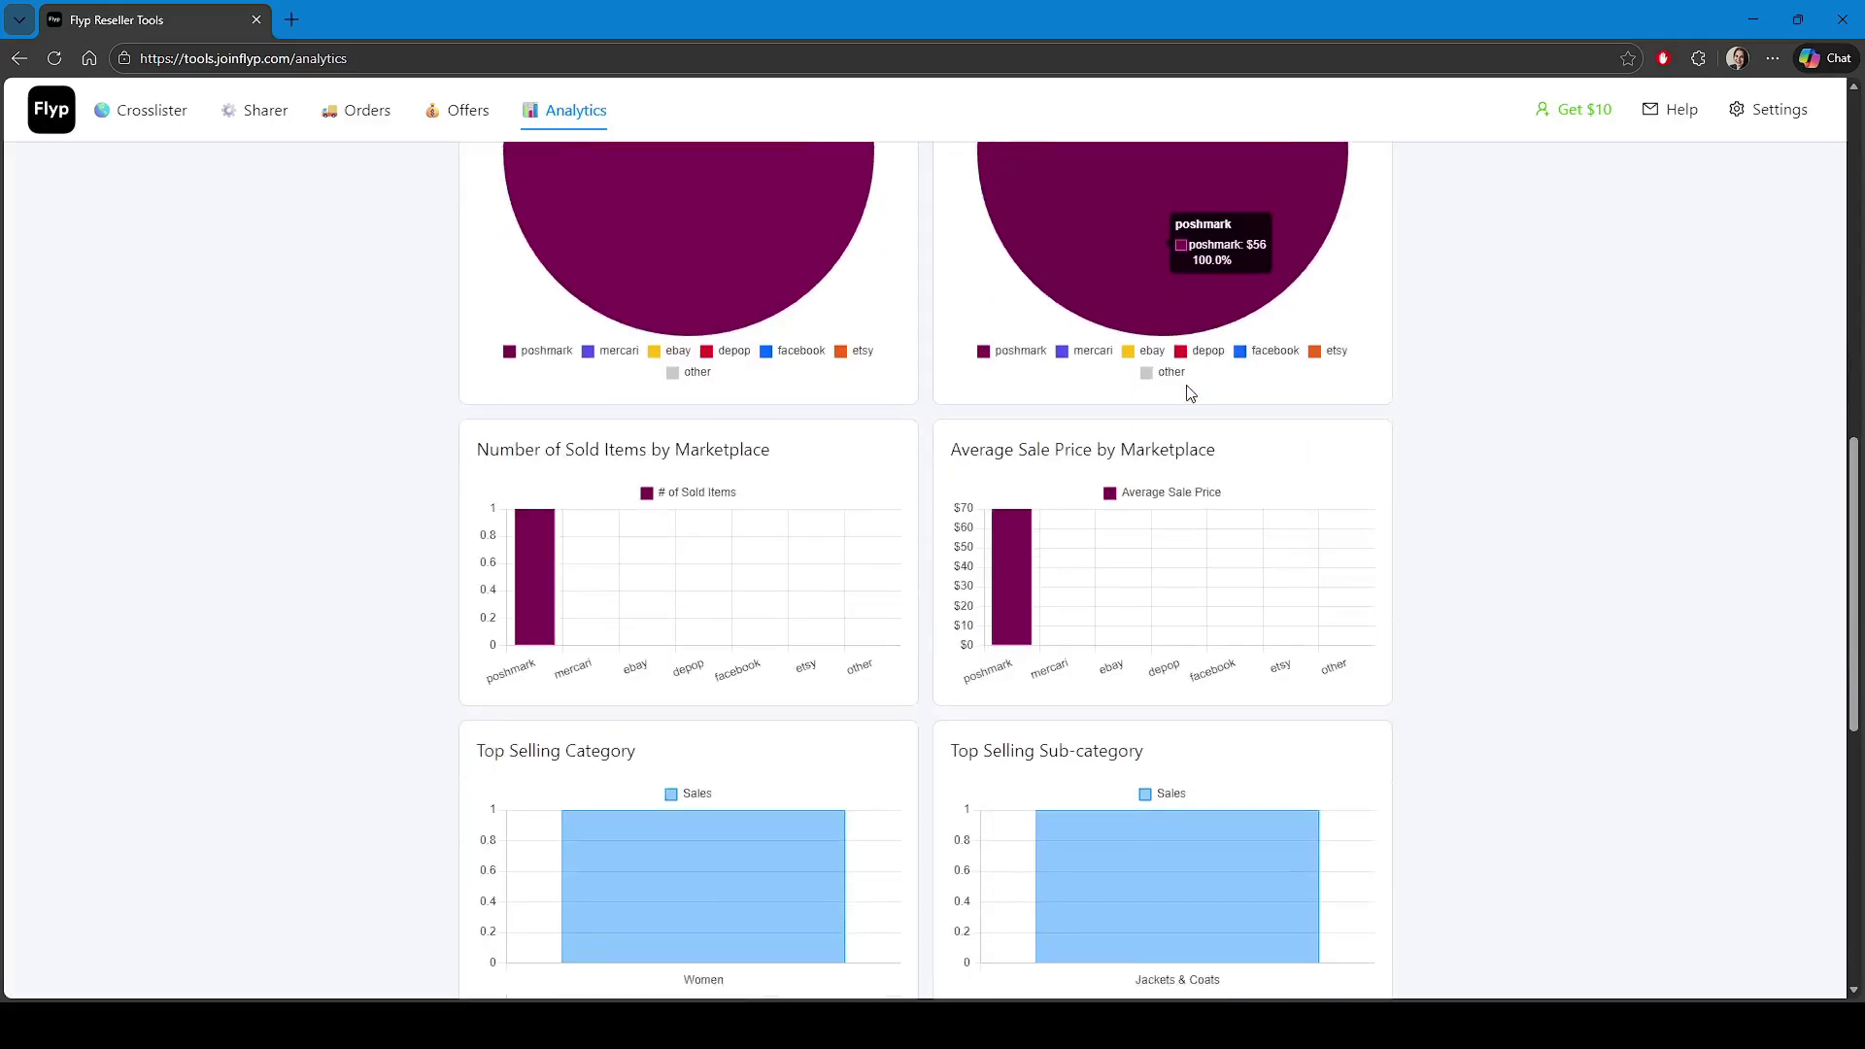
{"action": "scroll", "coordinate": [1187, 389], "scroll_direction": "up", "scroll_amount": 4}
{"action": "scroll", "coordinate": [1029, 500], "scroll_direction": "down", "scroll_amount": 6}
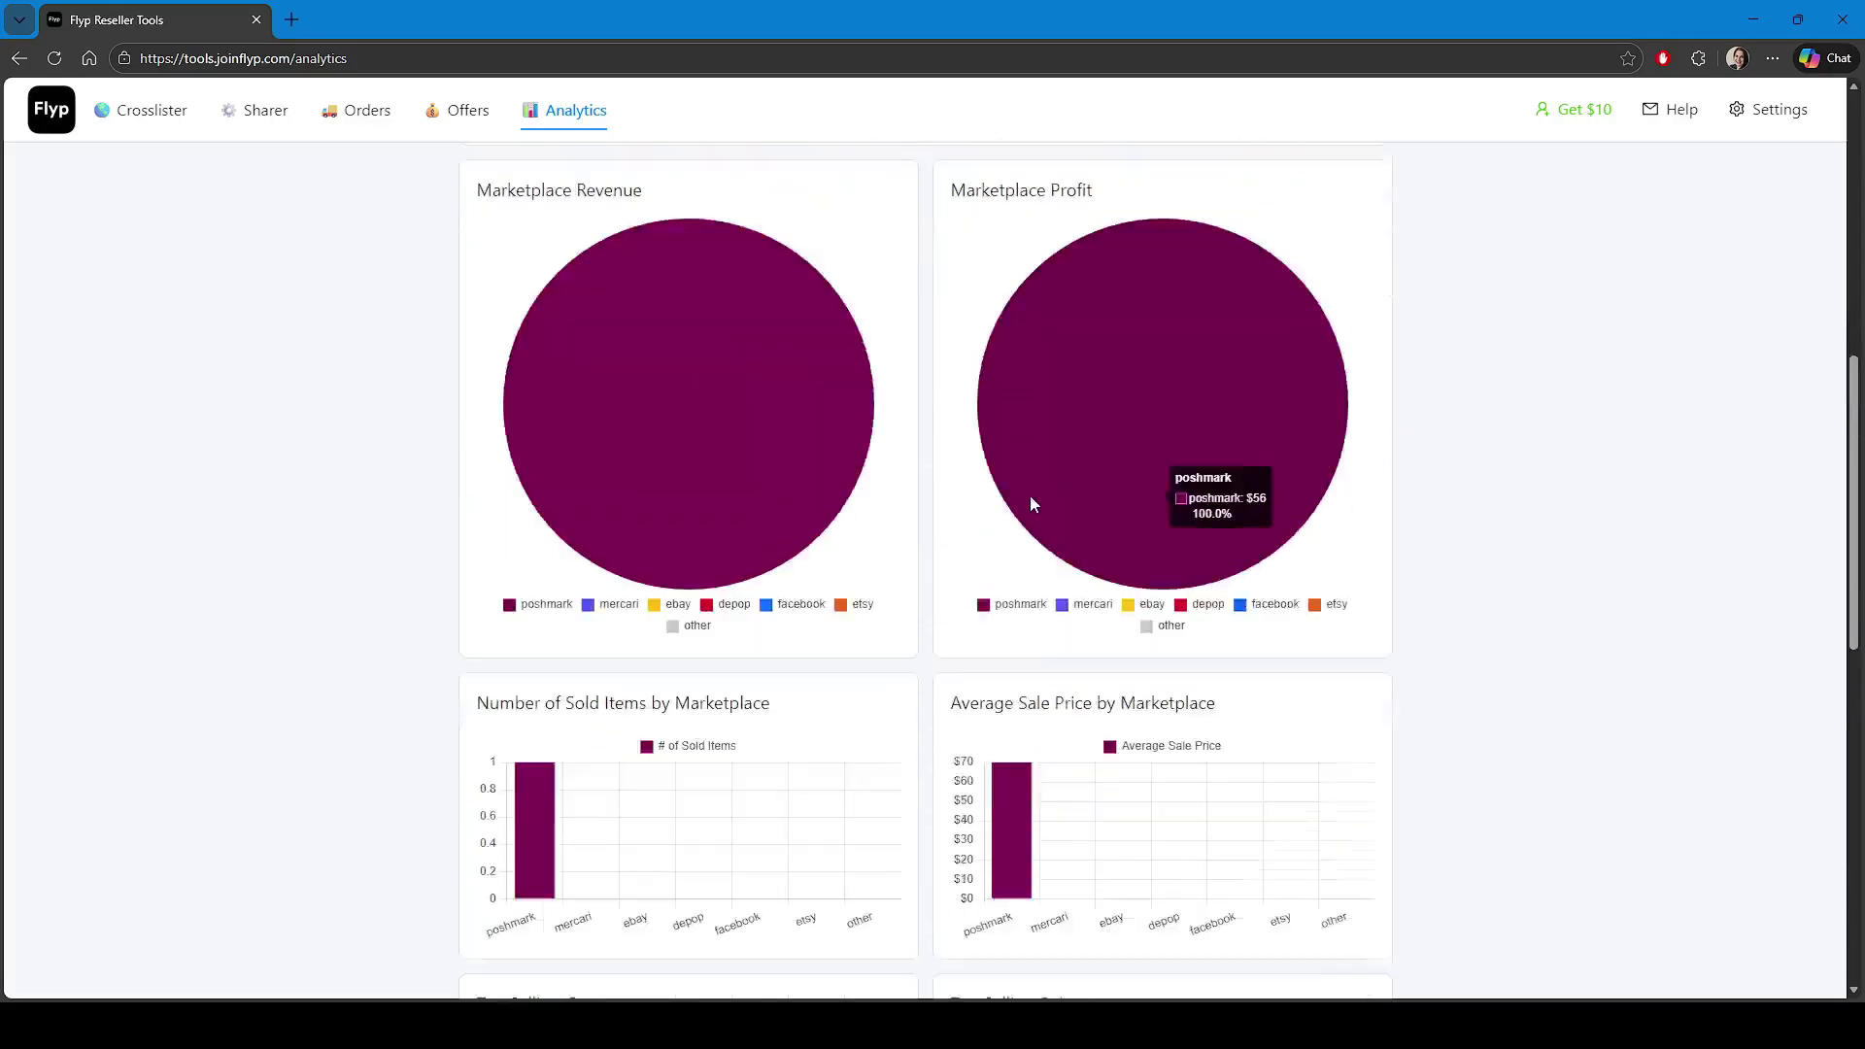
{"action": "scroll", "coordinate": [1032, 501], "scroll_direction": "down", "scroll_amount": 2}
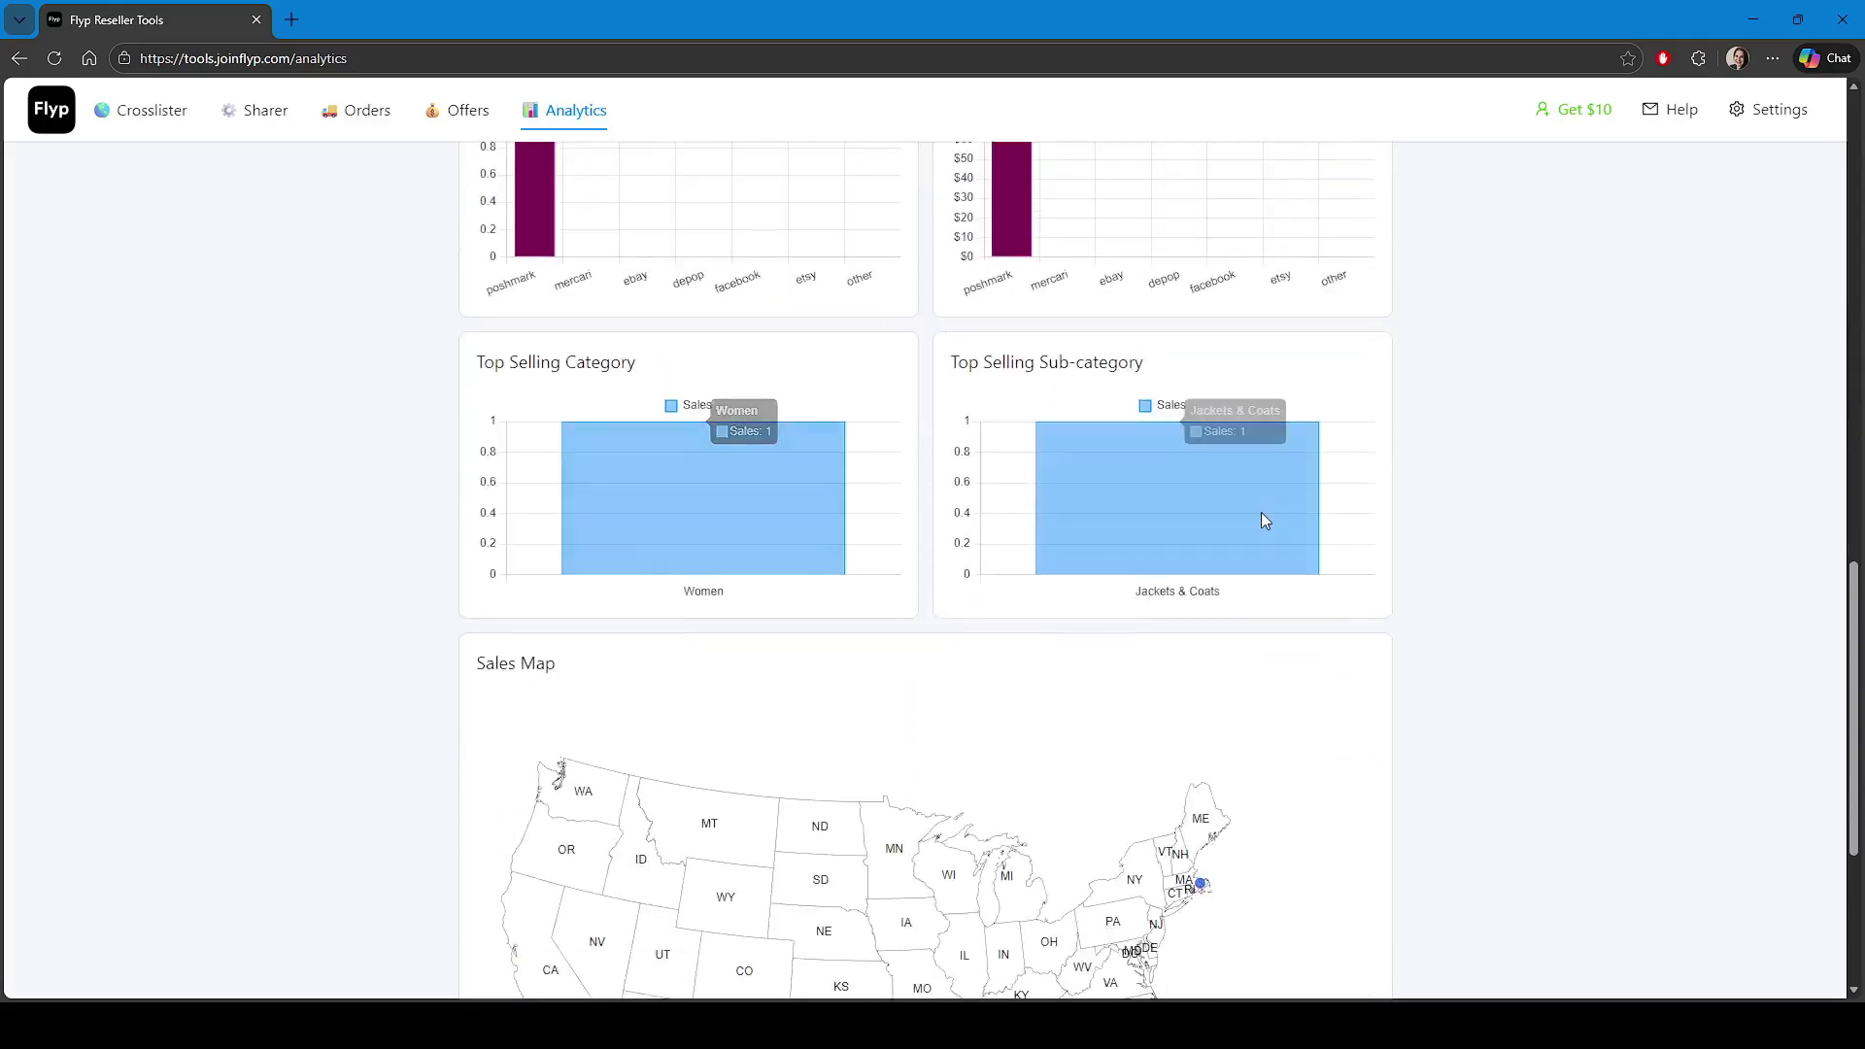
{"action": "scroll", "coordinate": [1263, 515], "scroll_direction": "down", "scroll_amount": 4}
{"action": "left_click", "coordinate": [1203, 495]}
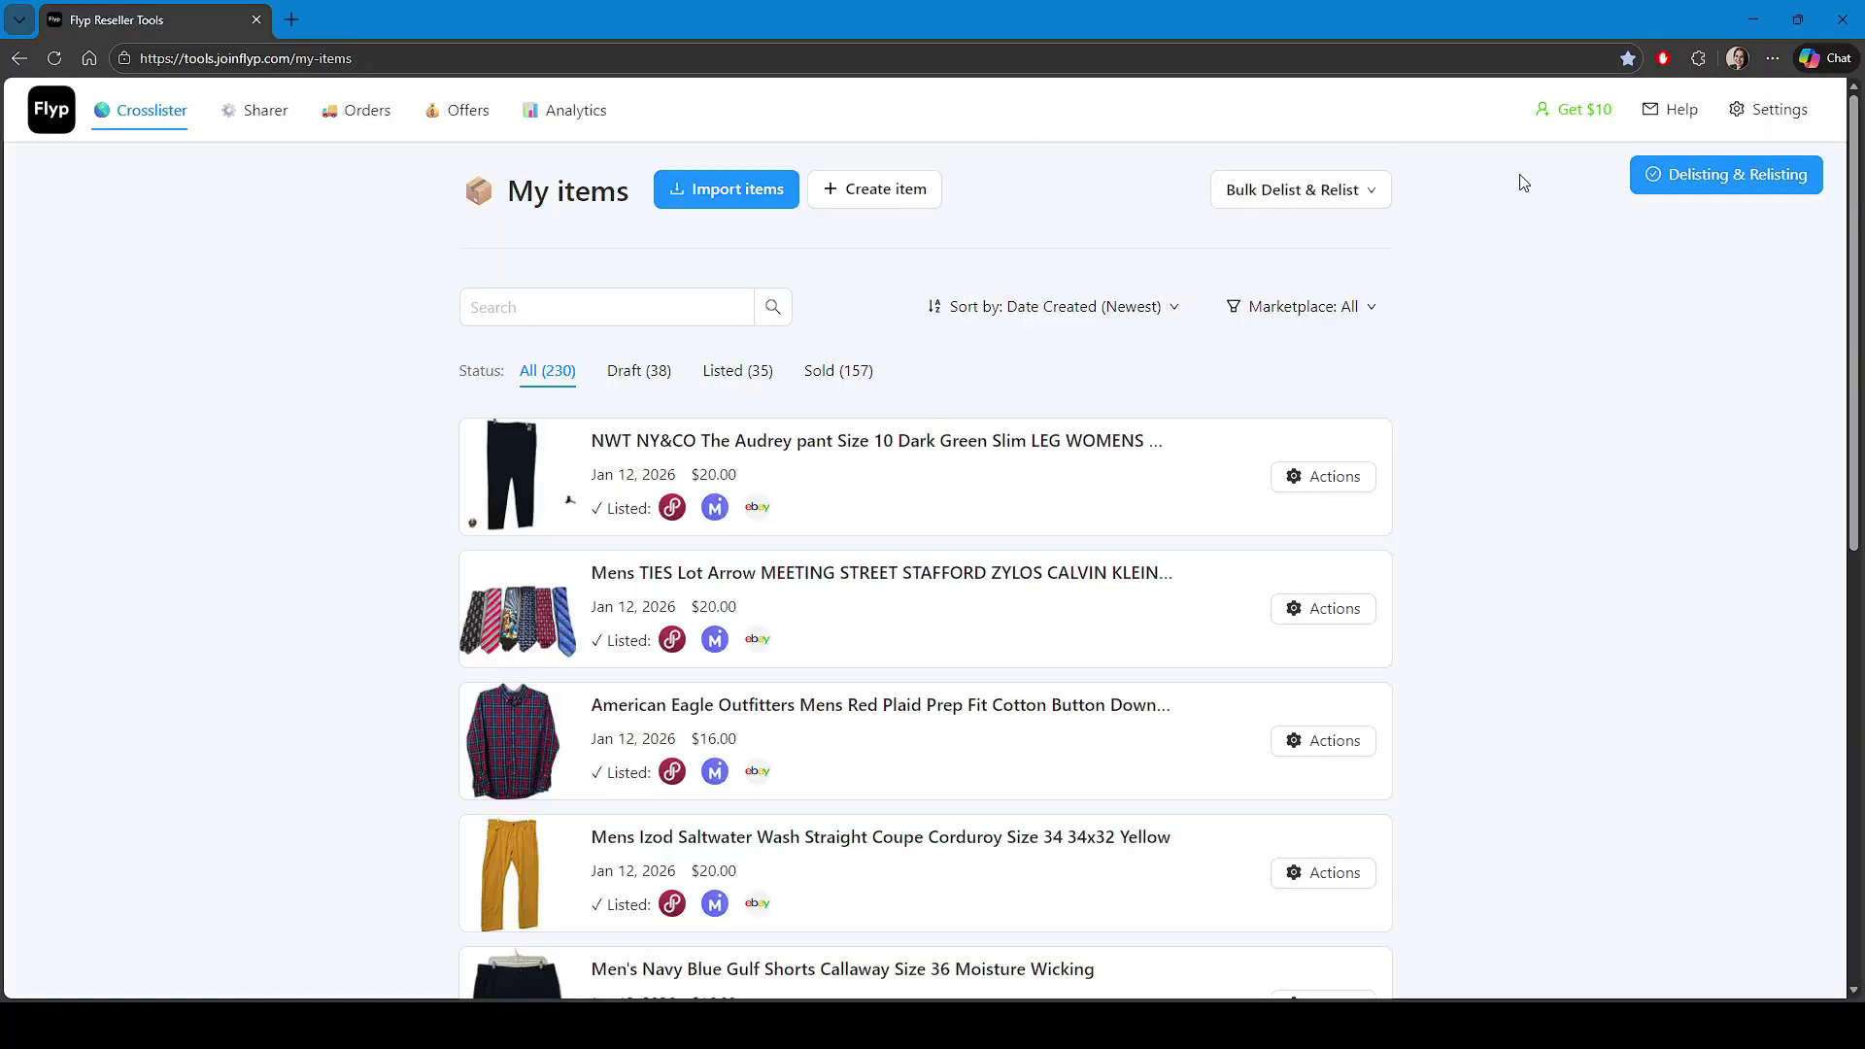
Open the $10 referral reward page and read its terms for inviting friends
{"action": "left_click", "coordinate": [1578, 109]}
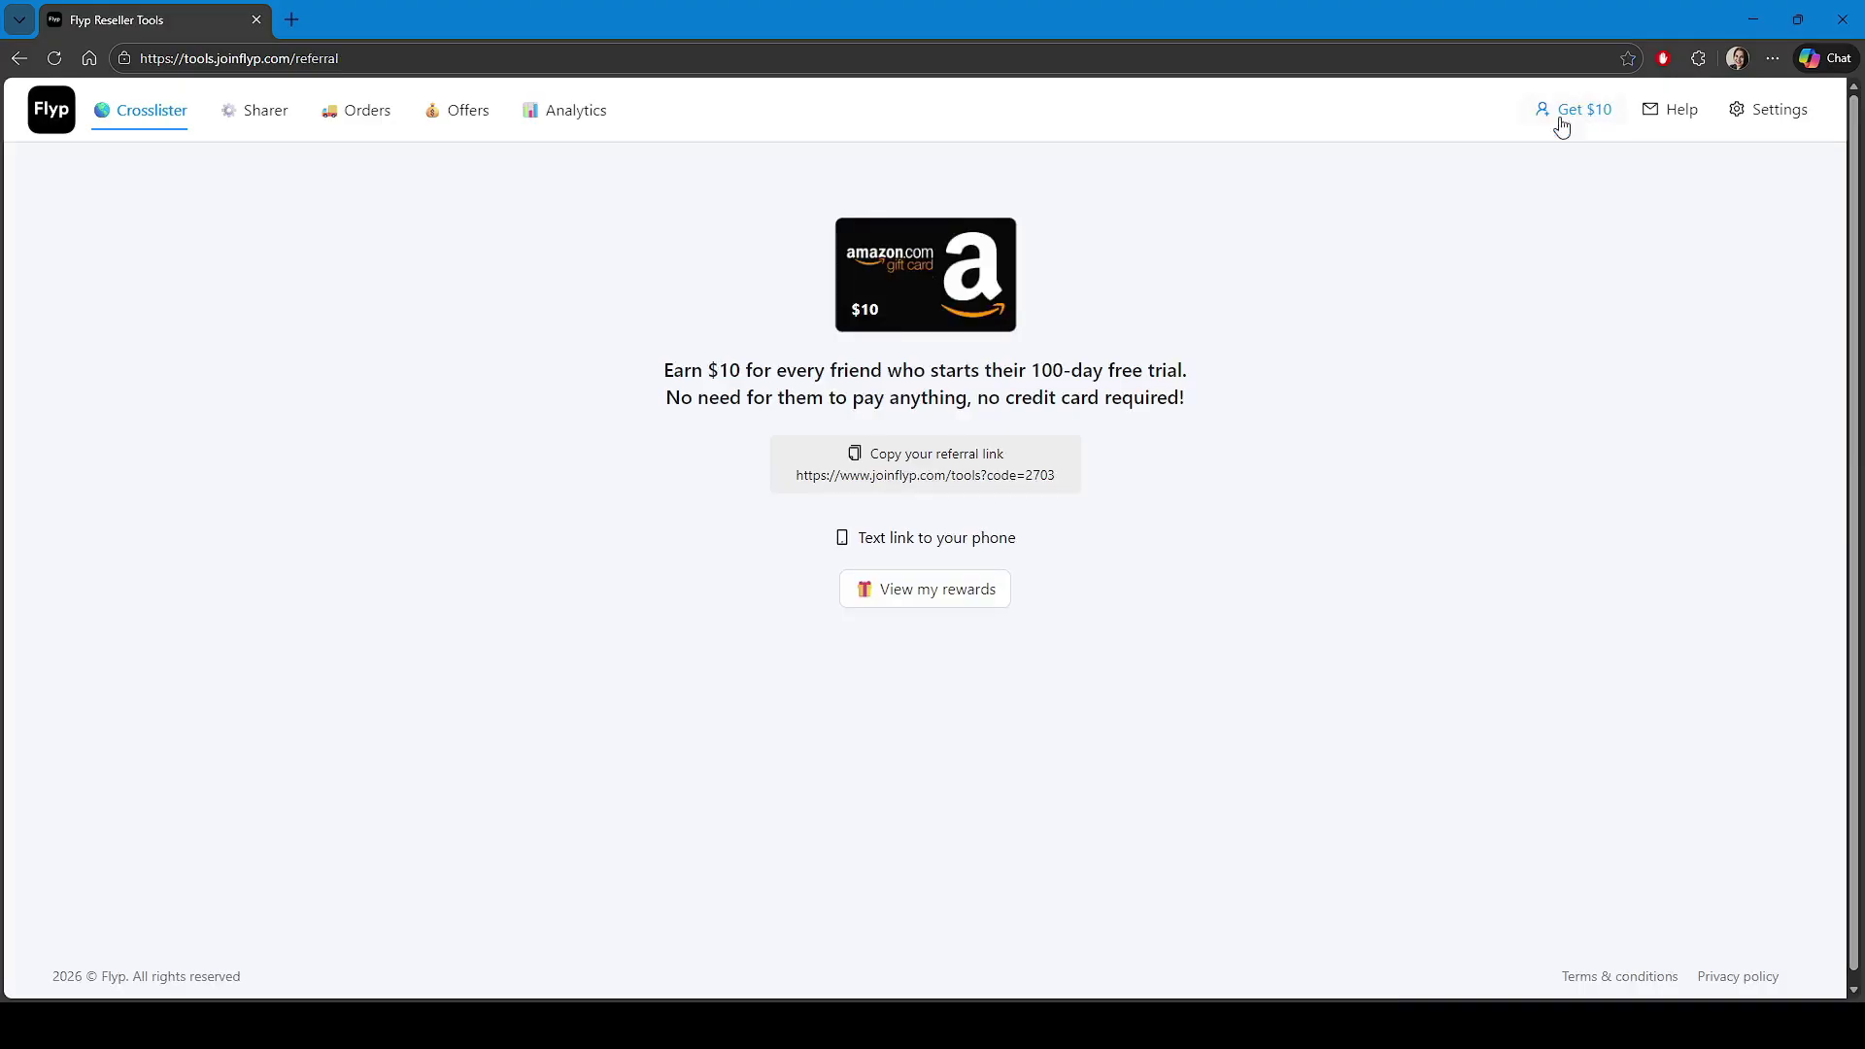
{"action": "left_click_drag", "start_coordinate": [691, 372], "coordinate": [845, 374]}
{"action": "left_click", "coordinate": [847, 379]}
Return to the crosslister's item list, dismiss the Poshmark error notification and browse the listed items
{"action": "left_click", "coordinate": [165, 115]}
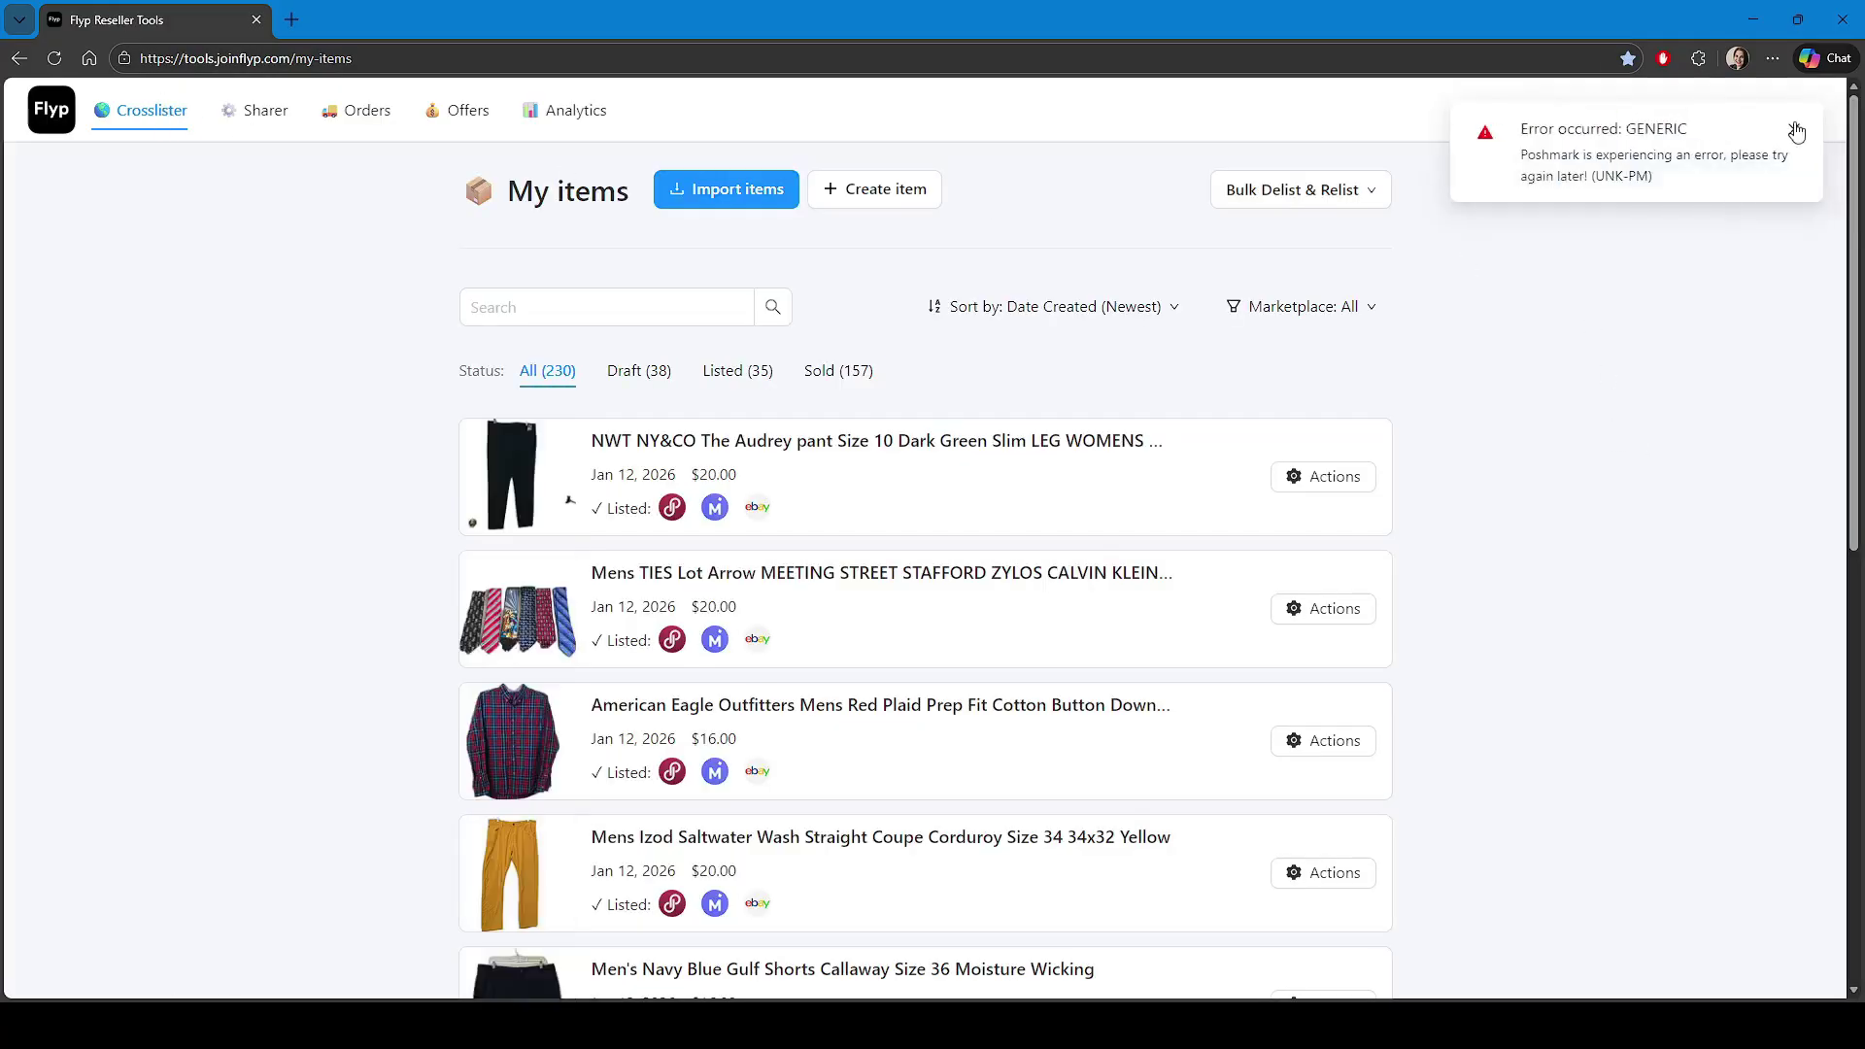
{"action": "left_click", "coordinate": [1796, 133]}
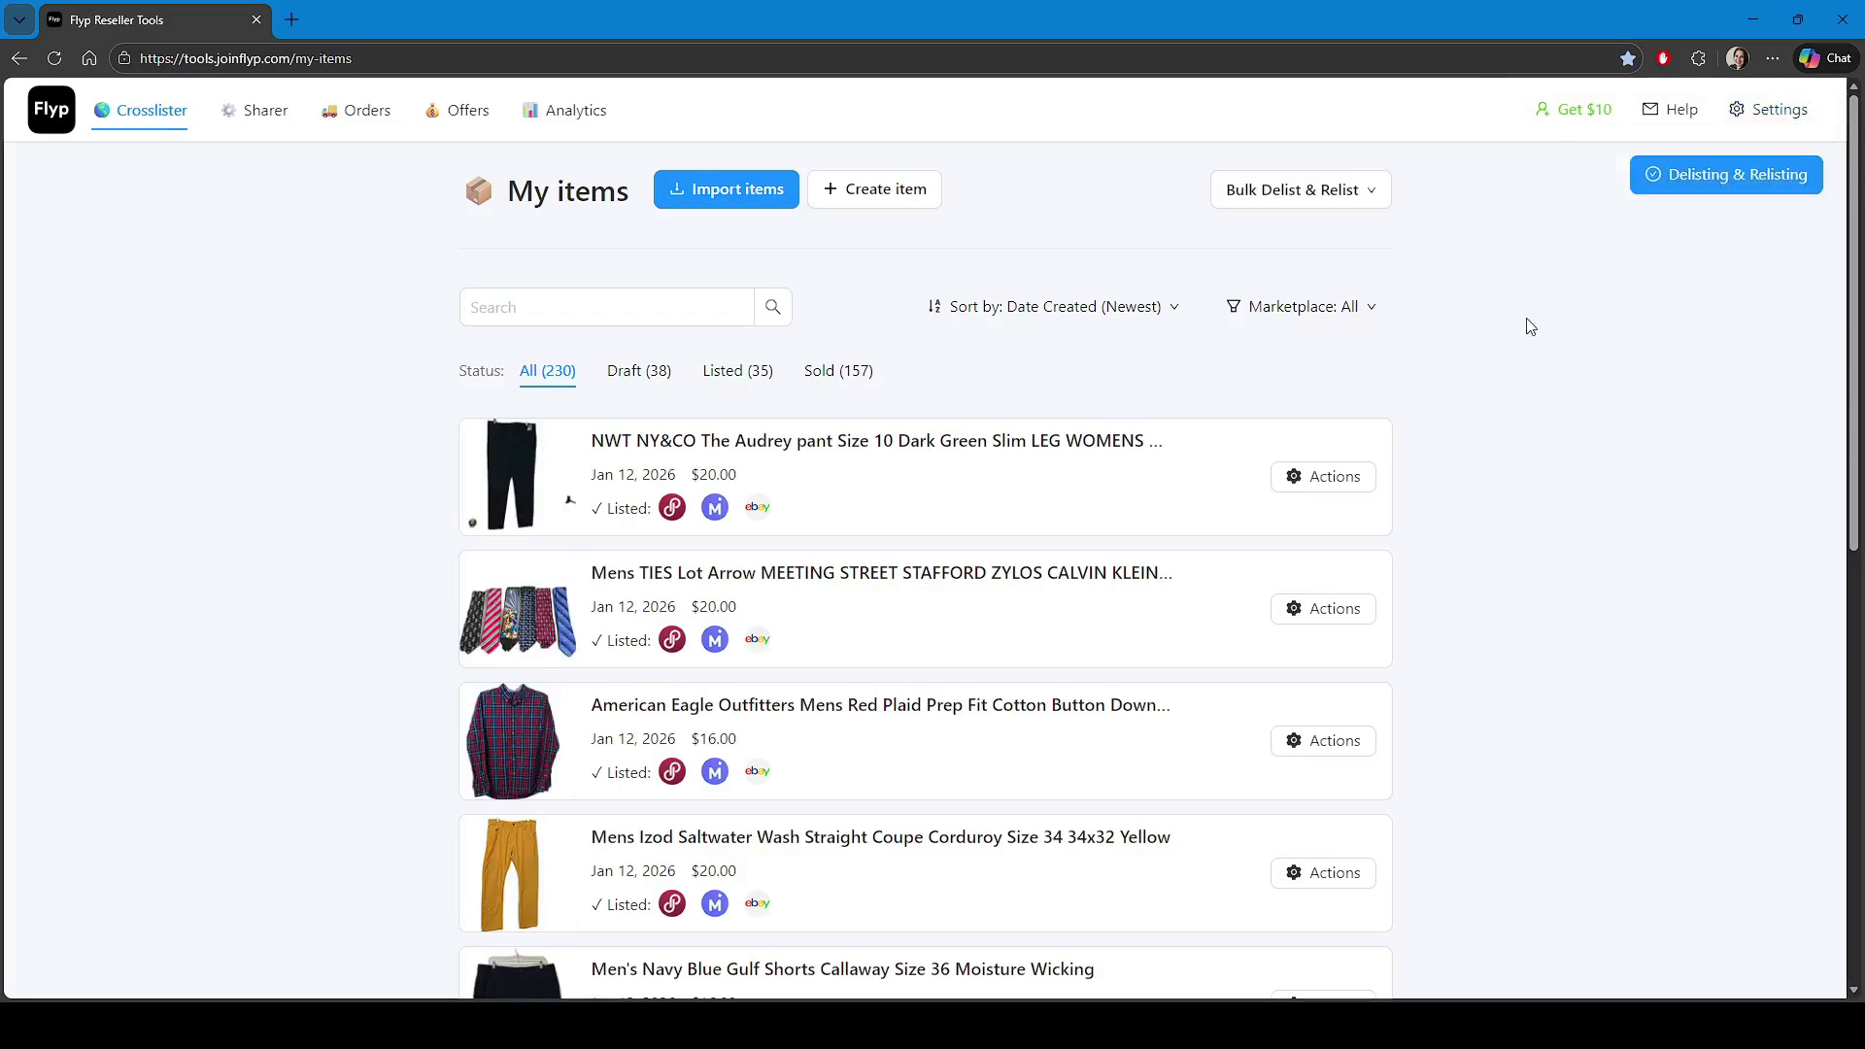
{"action": "scroll", "coordinate": [1551, 377], "scroll_direction": "down", "scroll_amount": 9}
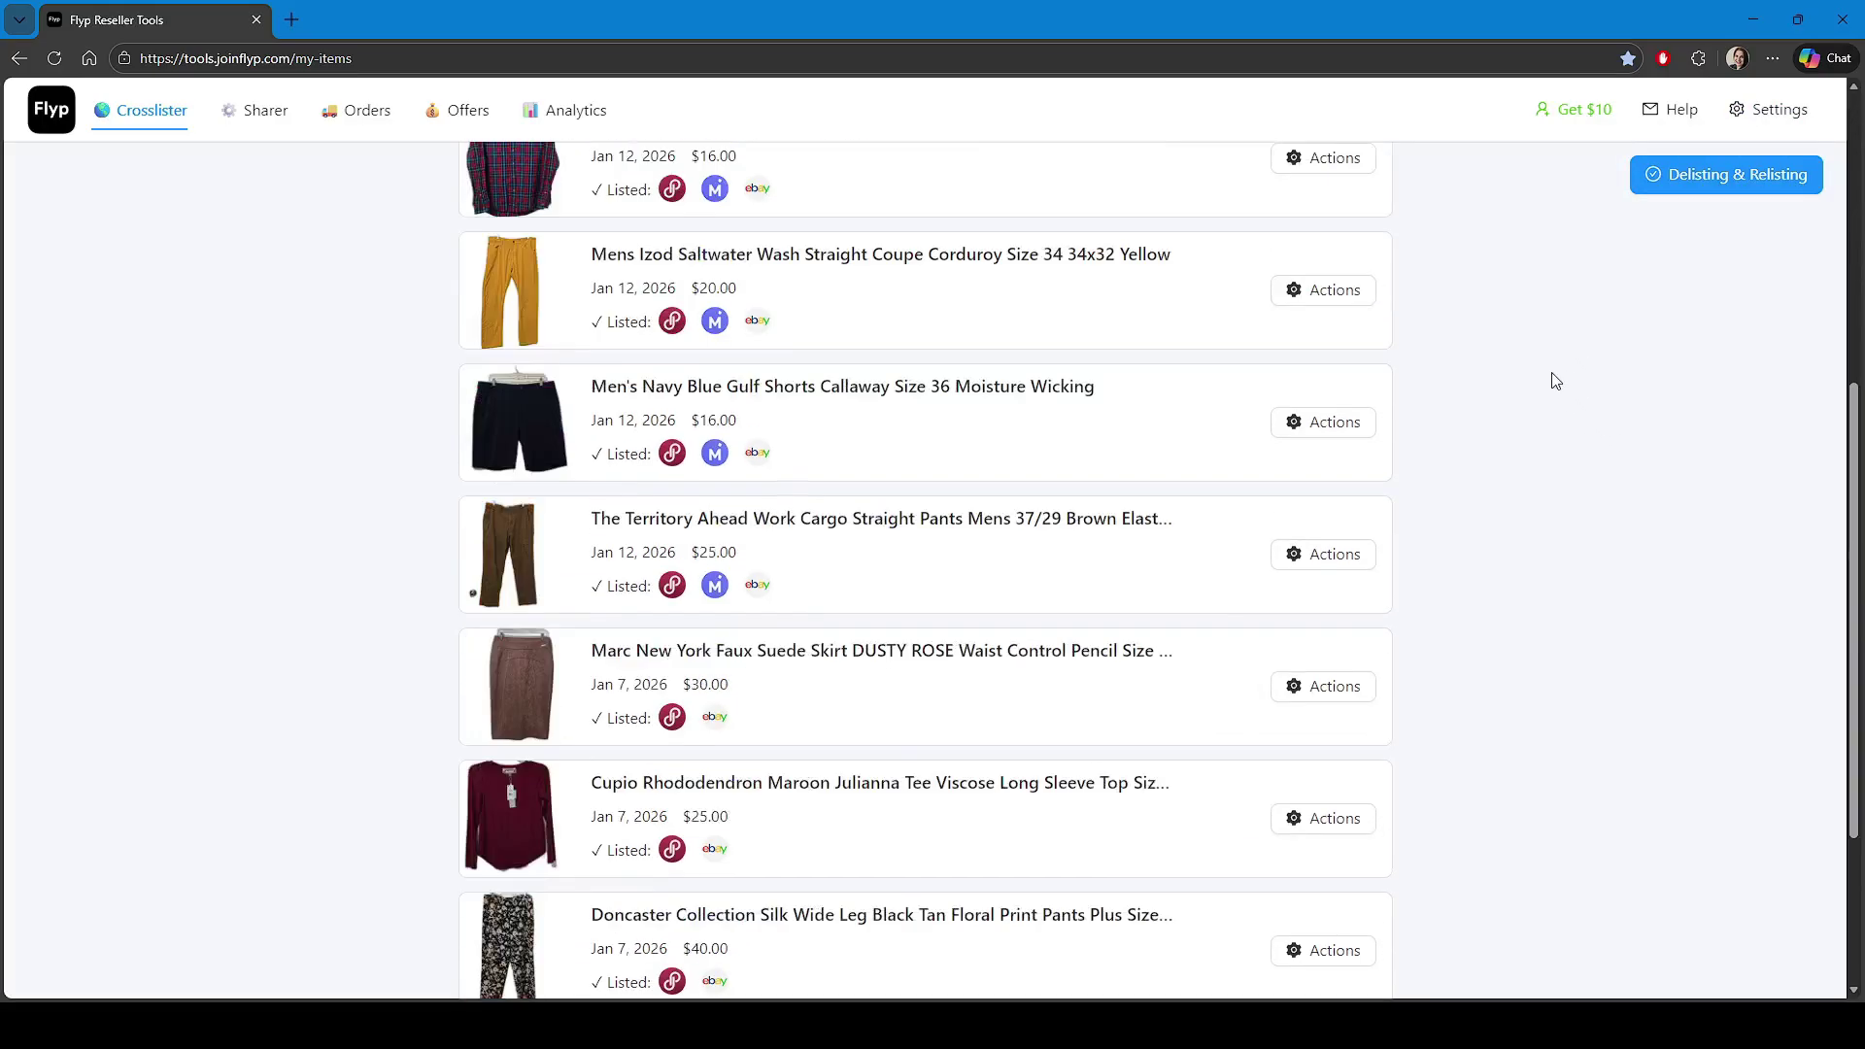